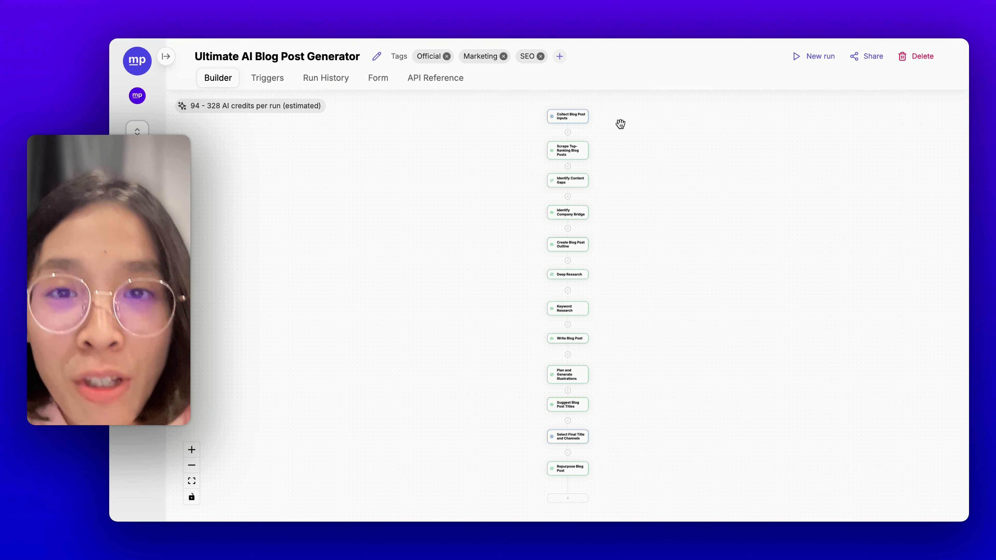
Start a new run of the blog post workflow and enter "use cases of gen ai in marketing" as the blog post topic.
{"action": "left_click", "coordinate": [804, 56]}
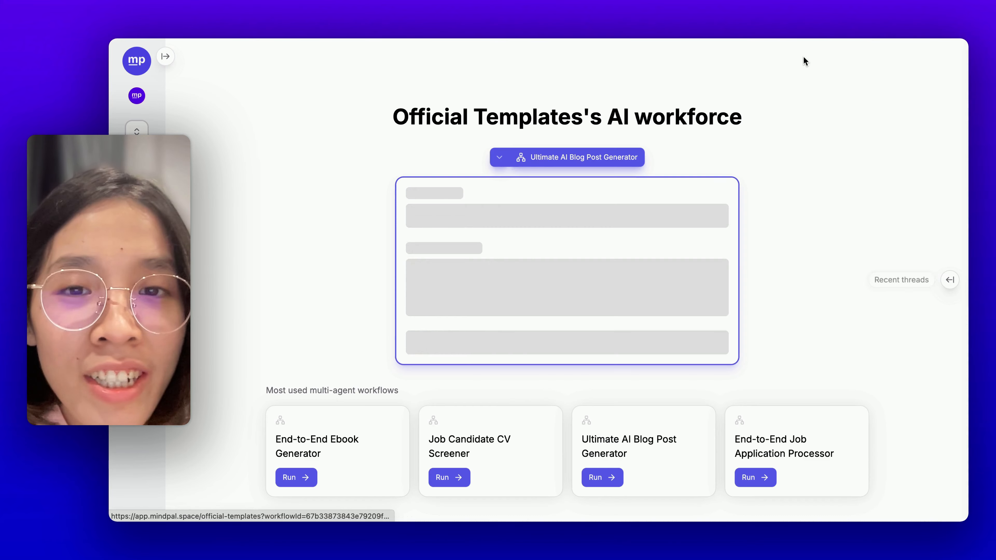
{"action": "left_click", "coordinate": [494, 253]}
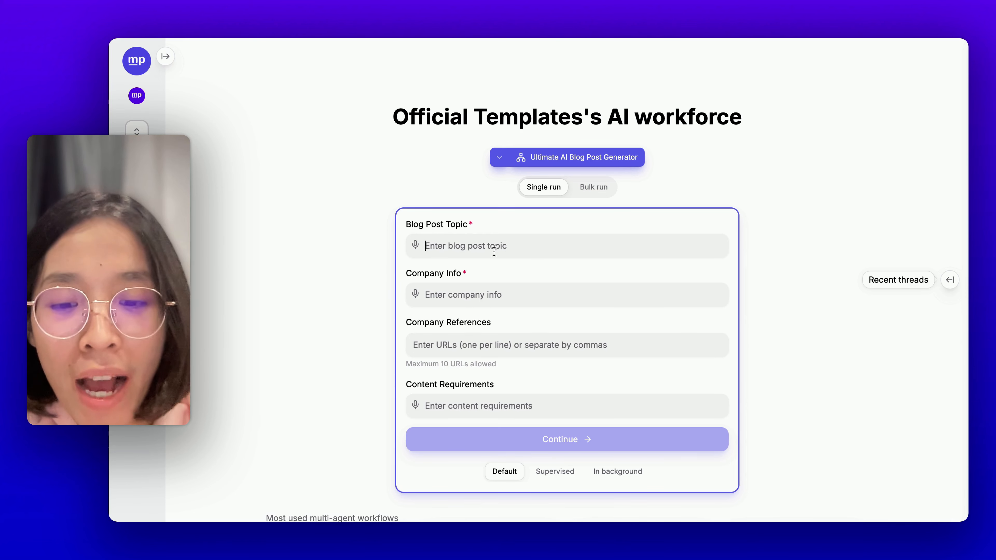
{"action": "type", "text": "use cases of g"}
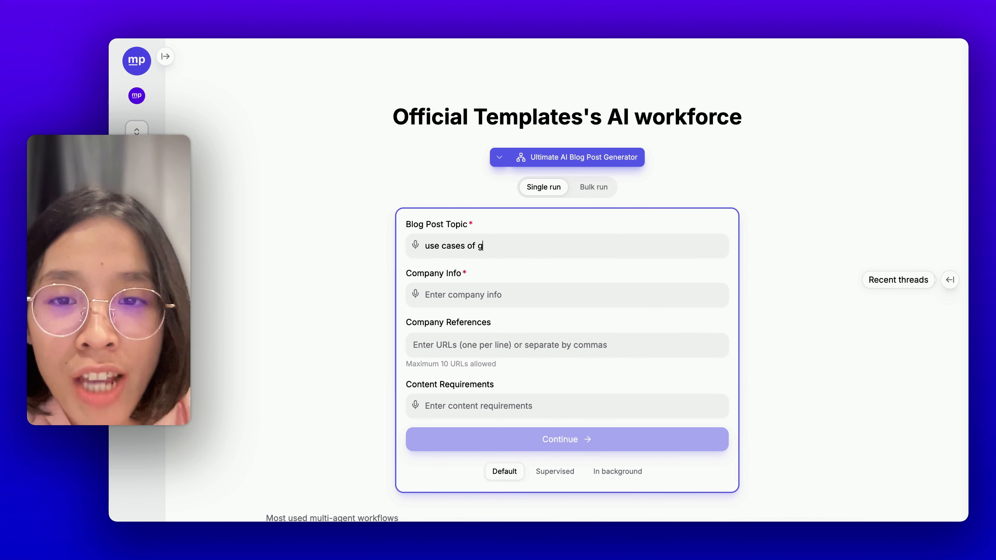
{"action": "type", "text": "en ai in market"}
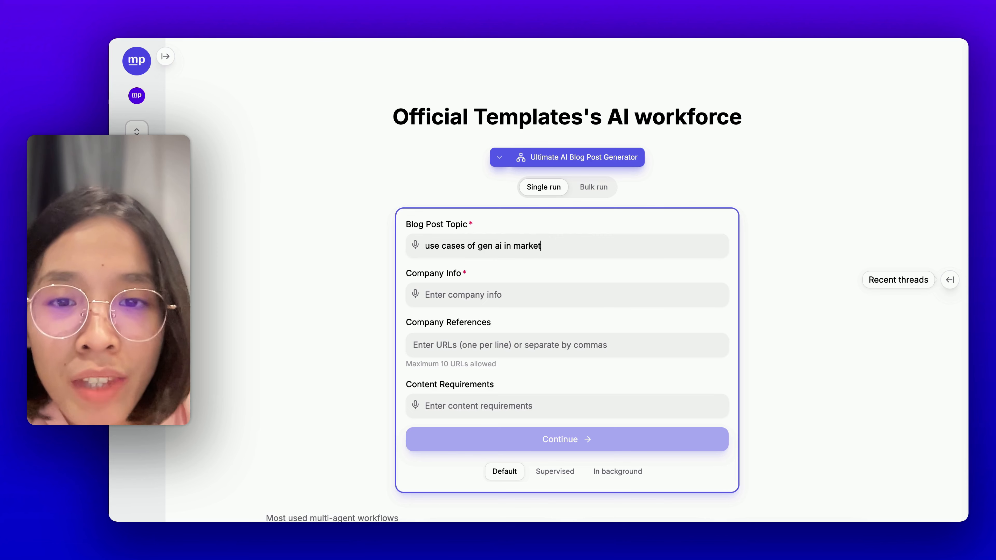
{"action": "type", "text": "ing"}
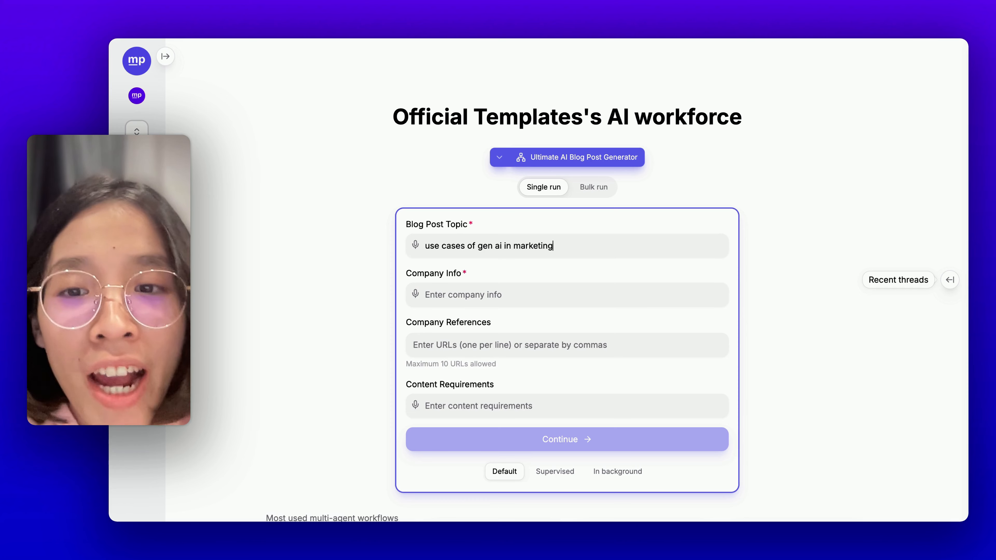
Set the company info to "MindPal.io, a platform for building AI agents and multi-agent workflows to autoamte business processes".
{"action": "left_click", "coordinate": [448, 300]}
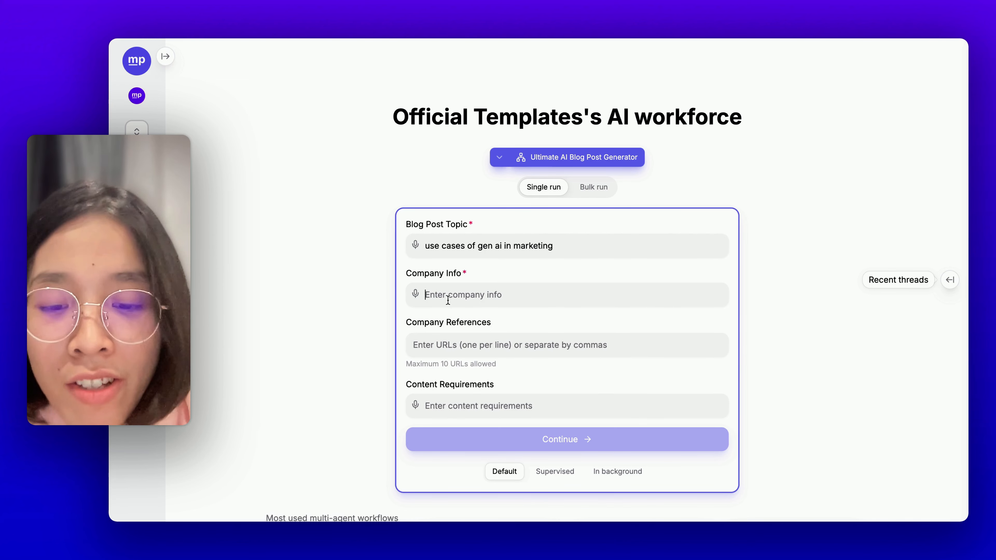
{"action": "type", "text": "MindPal.io"}
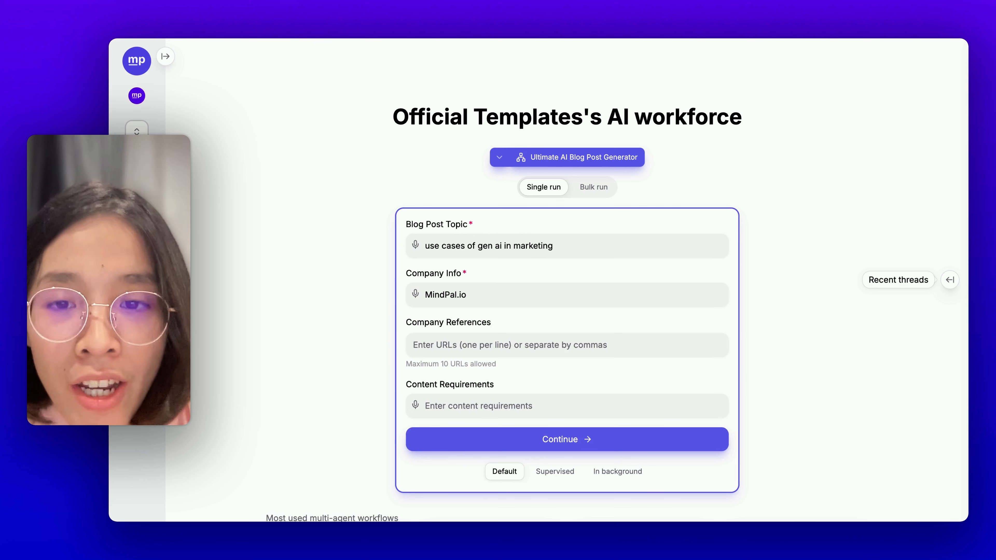
{"action": "type", "text": ", a platform for"}
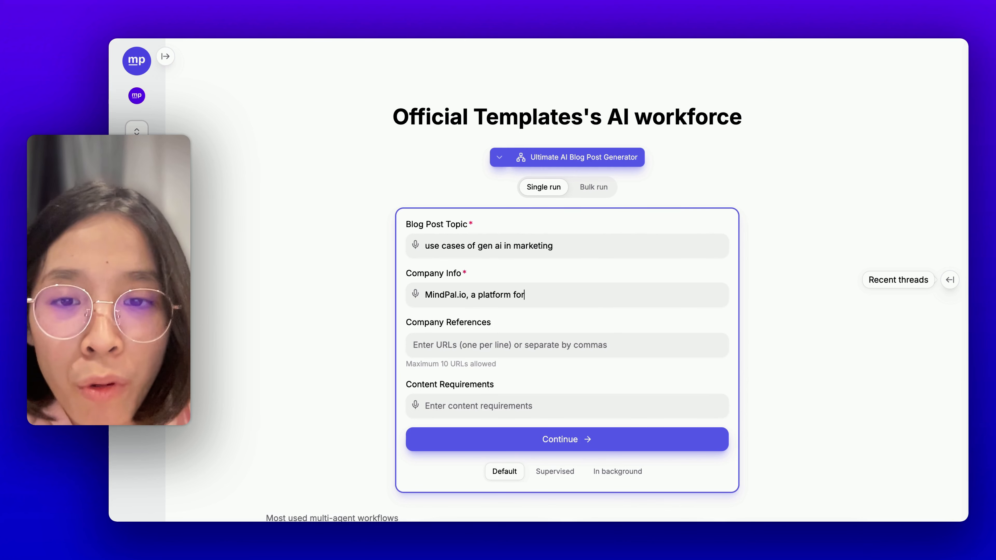
{"action": "type", "text": " building AI agent"}
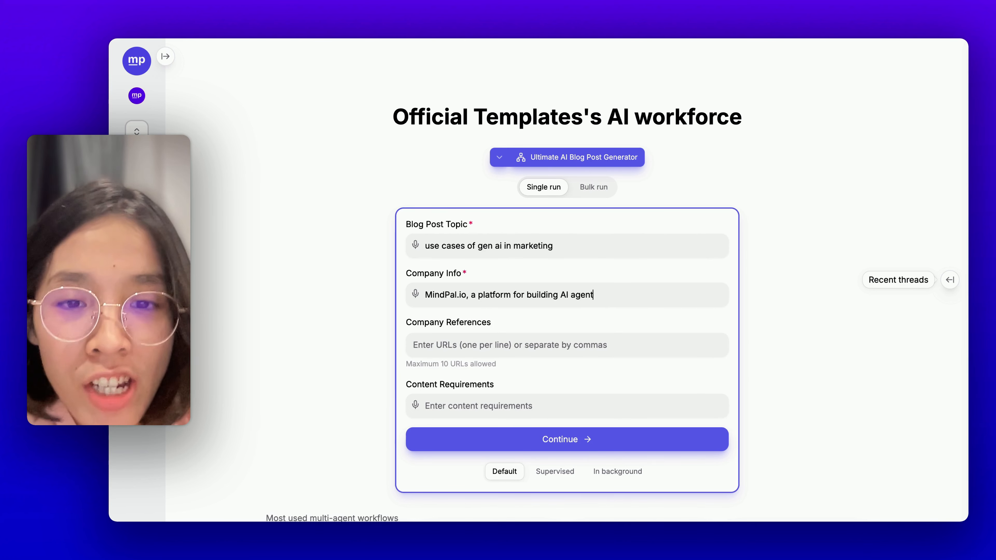
{"action": "type", "text": "s and multi-agent w"}
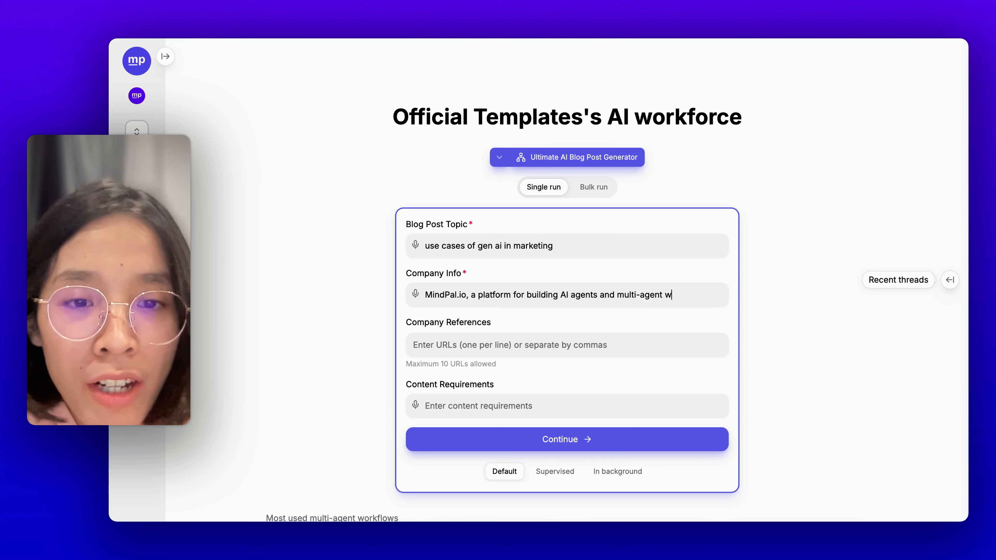
{"action": "type", "text": "orkflows to auto"}
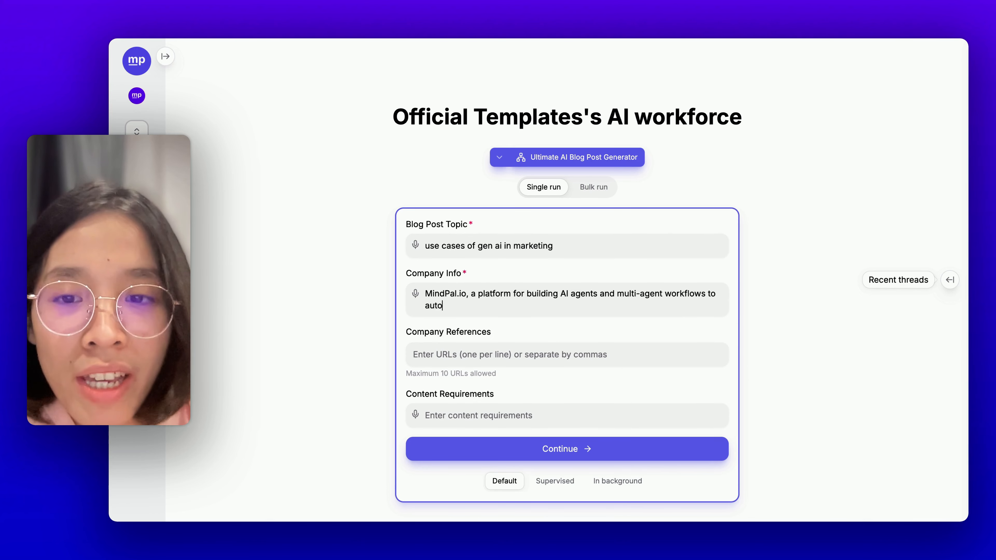
{"action": "type", "text": "amte business proce"}
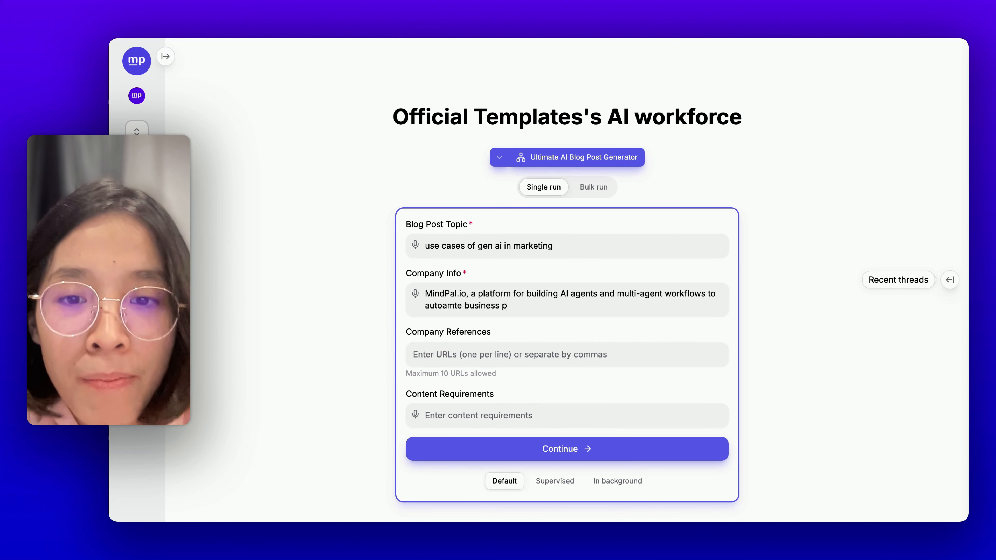
{"action": "type", "text": "sses."}
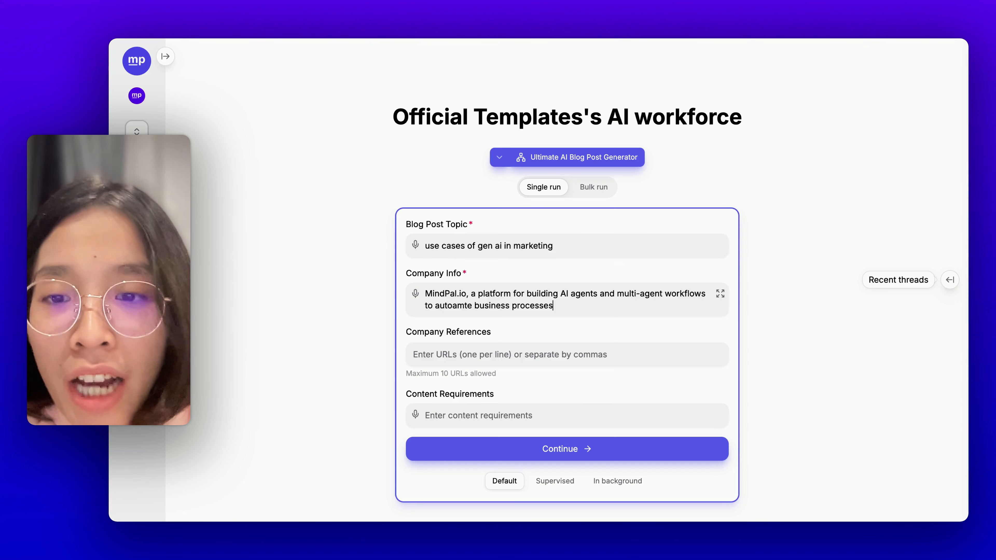
{"action": "left_click", "coordinate": [512, 354]}
{"action": "type", "text": "mindpal.space"}
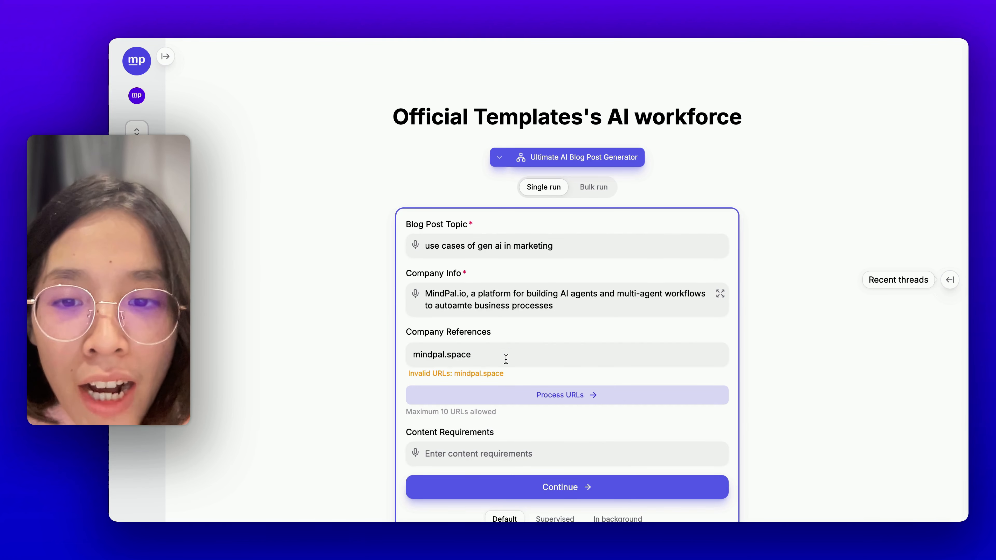
{"action": "left_click", "coordinate": [410, 355]}
{"action": "type", "text": "https://"}
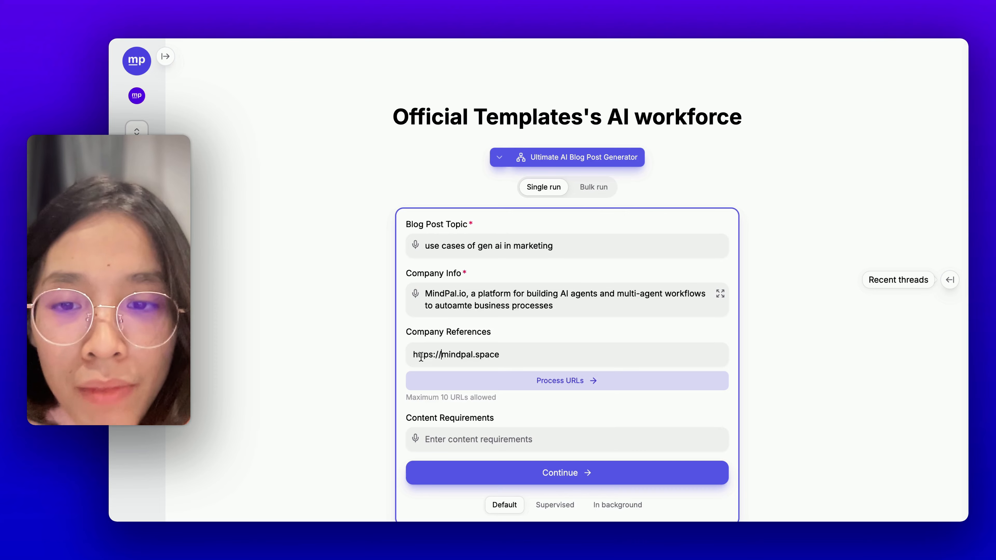
{"action": "left_click", "coordinate": [480, 382]}
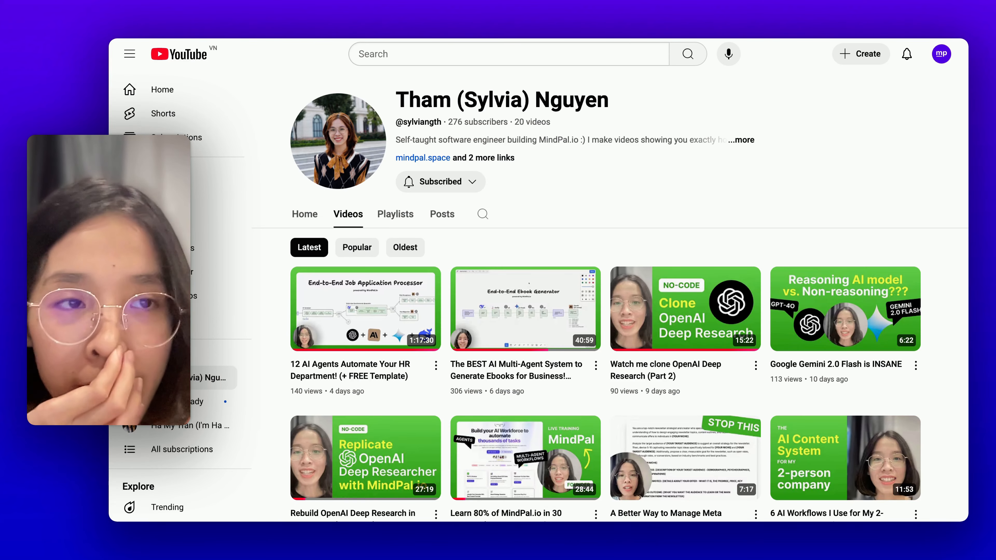
On YouTube, open the signed-in MindPal channel and show its list of videos.
{"action": "left_click", "coordinate": [942, 52]}
{"action": "left_click", "coordinate": [840, 111]}
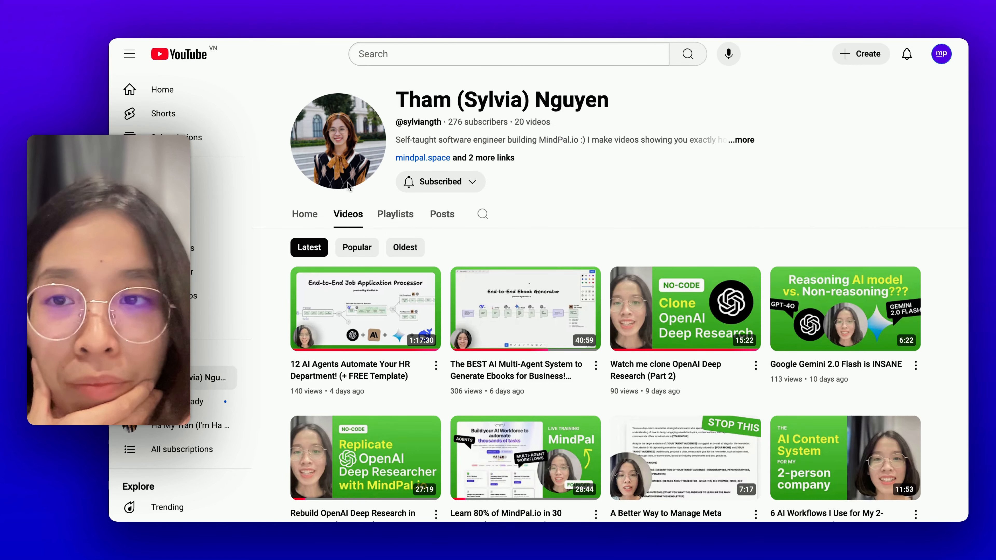
{"action": "left_click", "coordinate": [360, 213]}
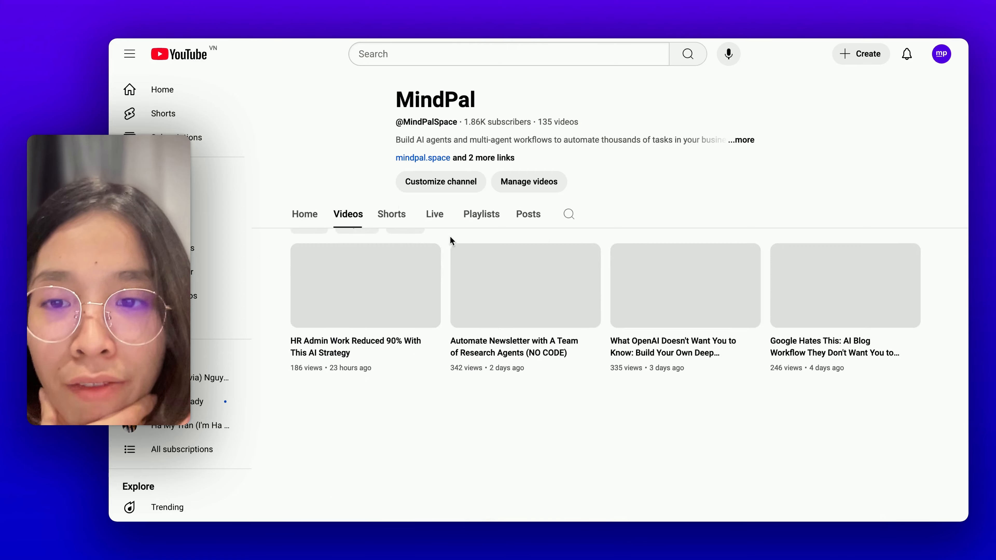
Find the video "The Ultimate Guide to AI Multi-agent Workflows" and copy its share link.
{"action": "scroll", "coordinate": [452, 241], "scroll_direction": "down", "scroll_amount": 10}
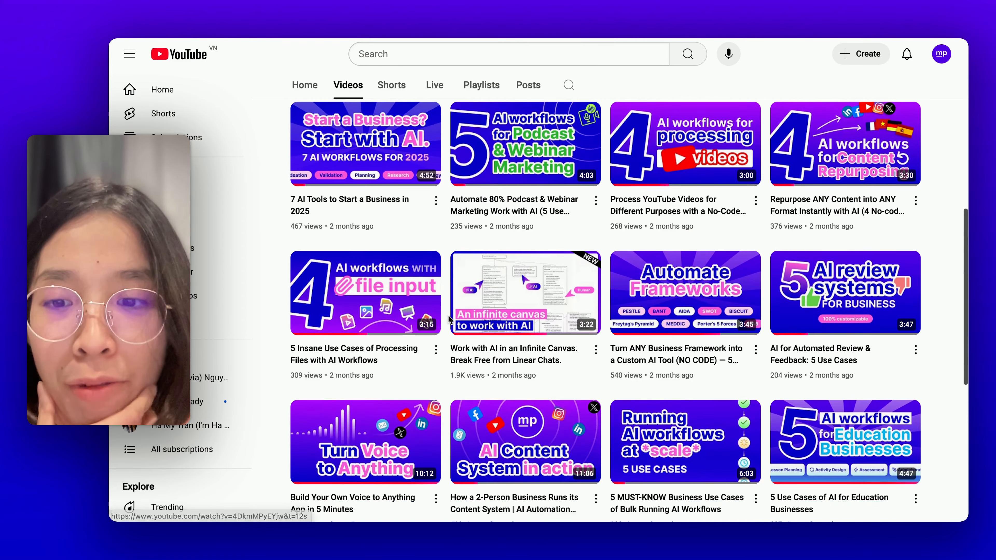
{"action": "scroll", "coordinate": [449, 318], "scroll_direction": "down", "scroll_amount": 10}
{"action": "left_click", "coordinate": [436, 277]}
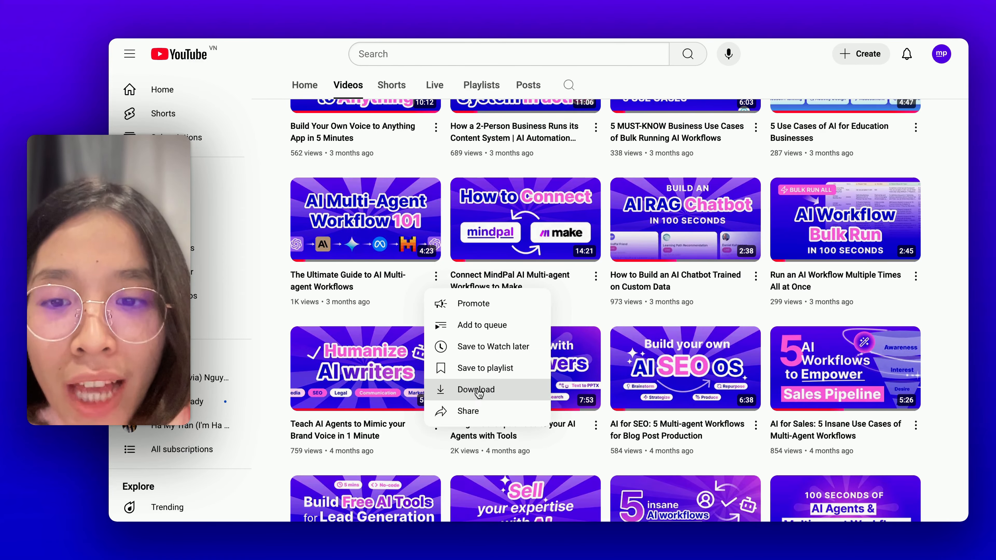
{"action": "left_click", "coordinate": [470, 411]}
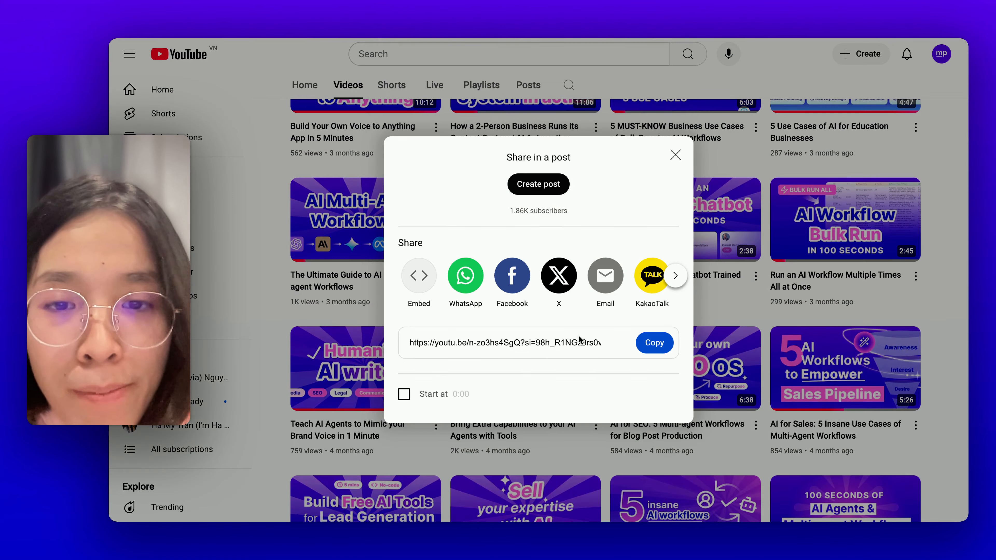
{"action": "left_click", "coordinate": [519, 344]}
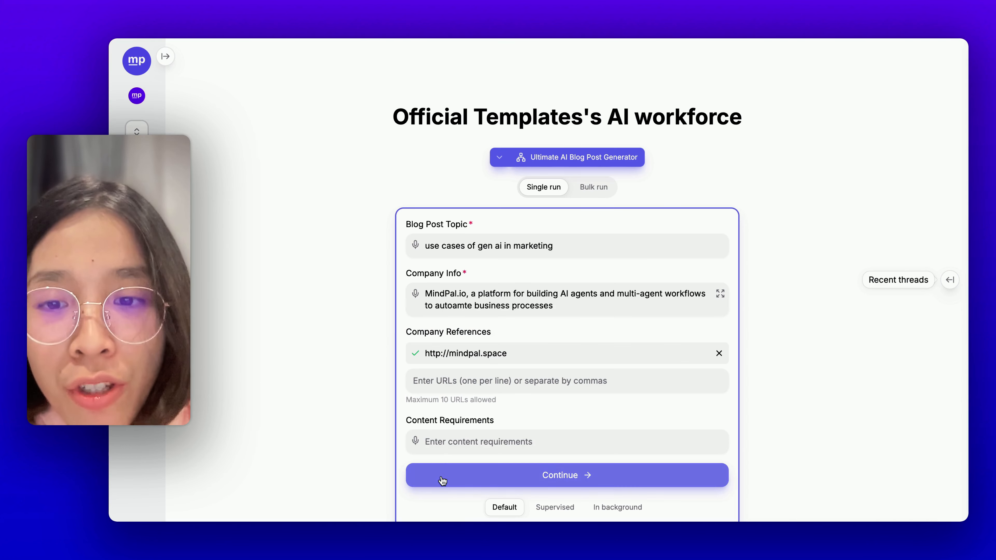
Back in MindPal, add the copied YouTube video link as a second company reference.
{"action": "left_click", "coordinate": [431, 381]}
{"action": "key", "text": "ctrl+v"}
{"action": "key", "text": "Return"}
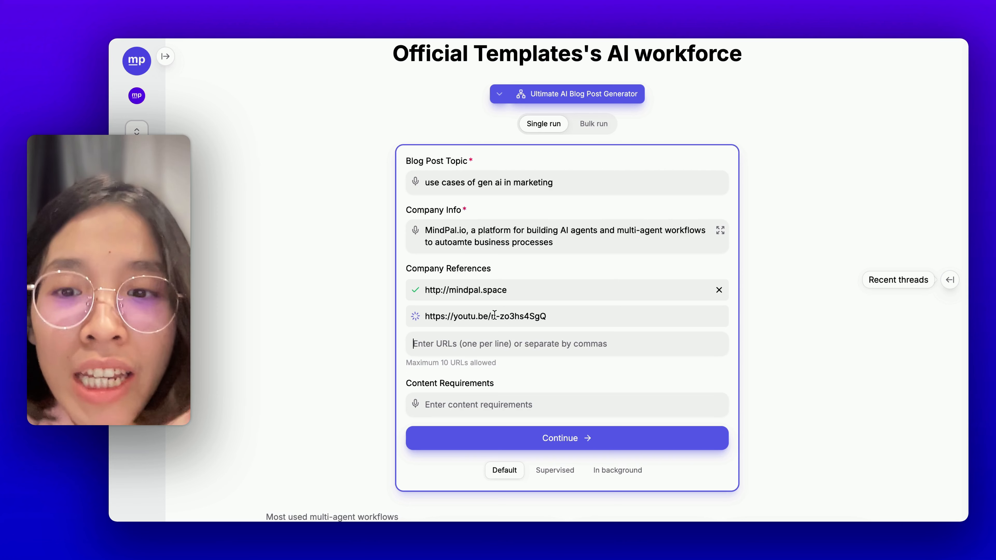
Set the content requirements to "emphasize on MindPal's core strength: multi-agent workflow feature to faciliate sophisticated use cases with gen ai in marketing" and start the run.
{"action": "scroll", "coordinate": [490, 407], "scroll_direction": "down", "scroll_amount": 2}
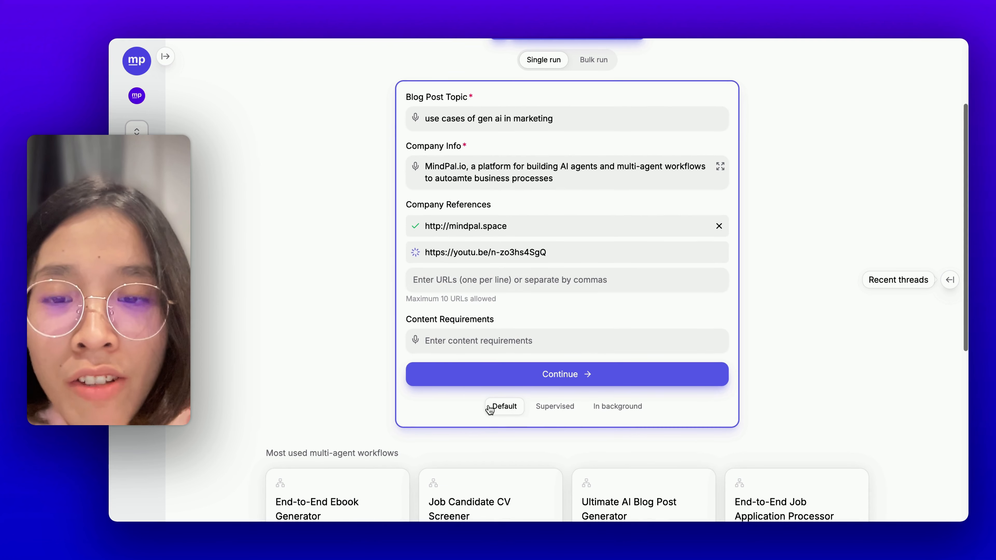
{"action": "scroll", "coordinate": [490, 408], "scroll_direction": "up", "scroll_amount": 2}
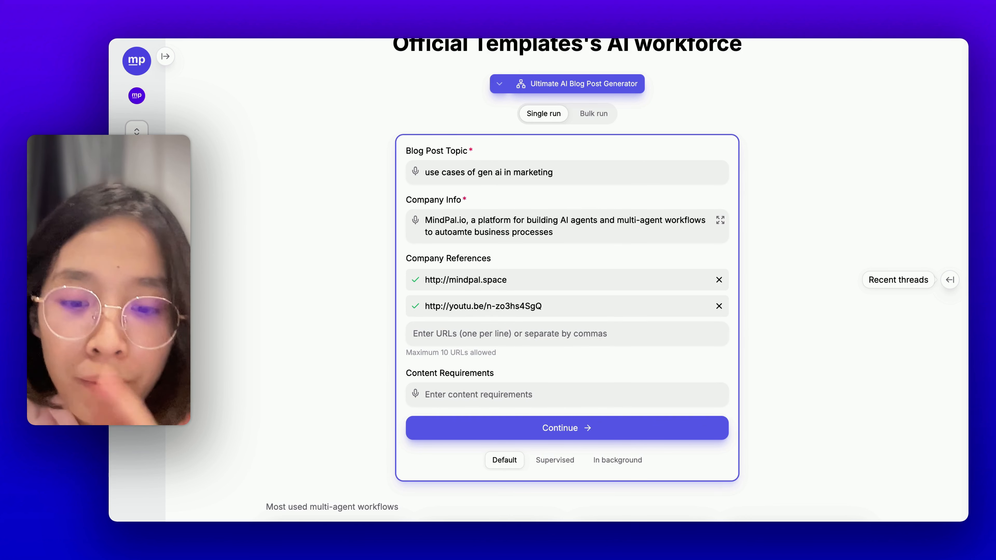
{"action": "type", "text": "emphasiz"}
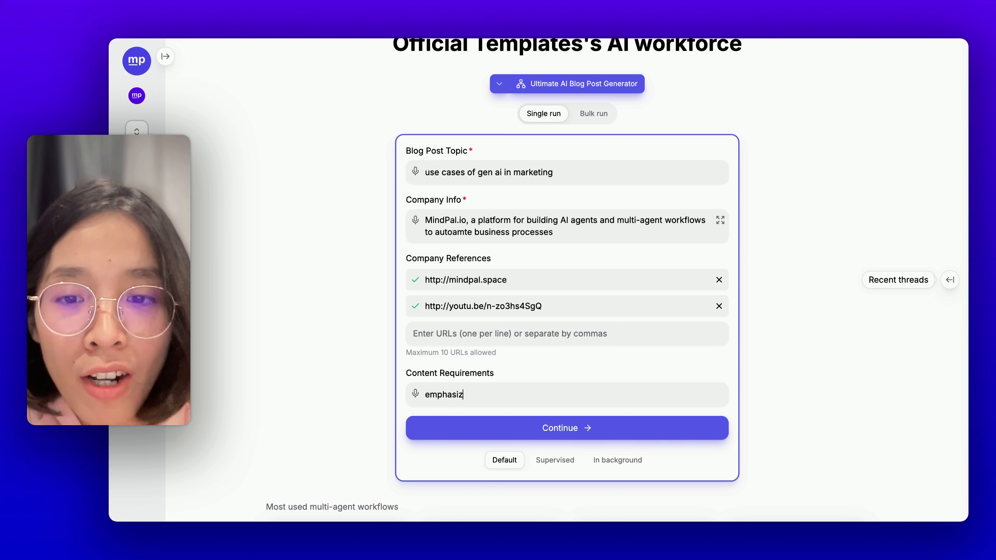
{"action": "type", "text": "e on MindPal's "}
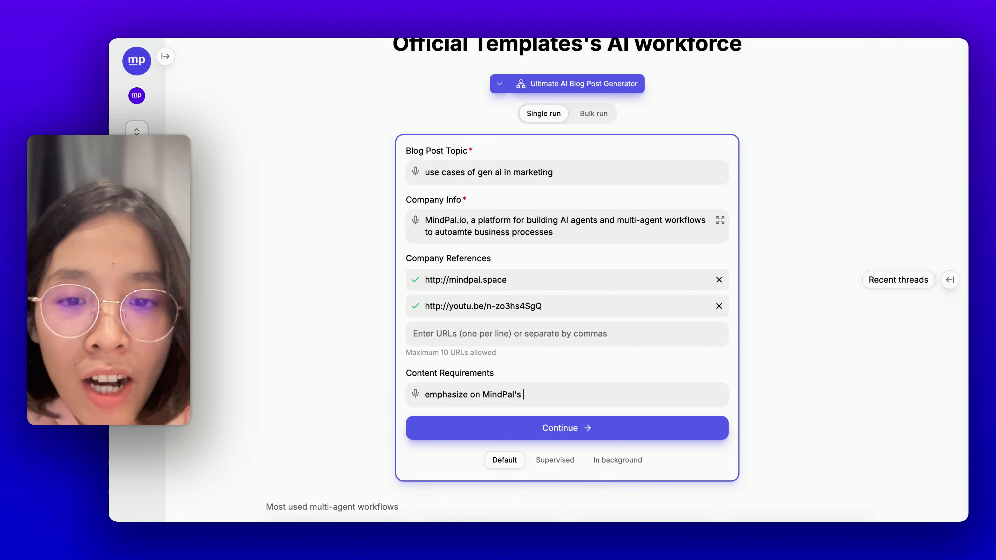
{"action": "type", "text": "core strength"}
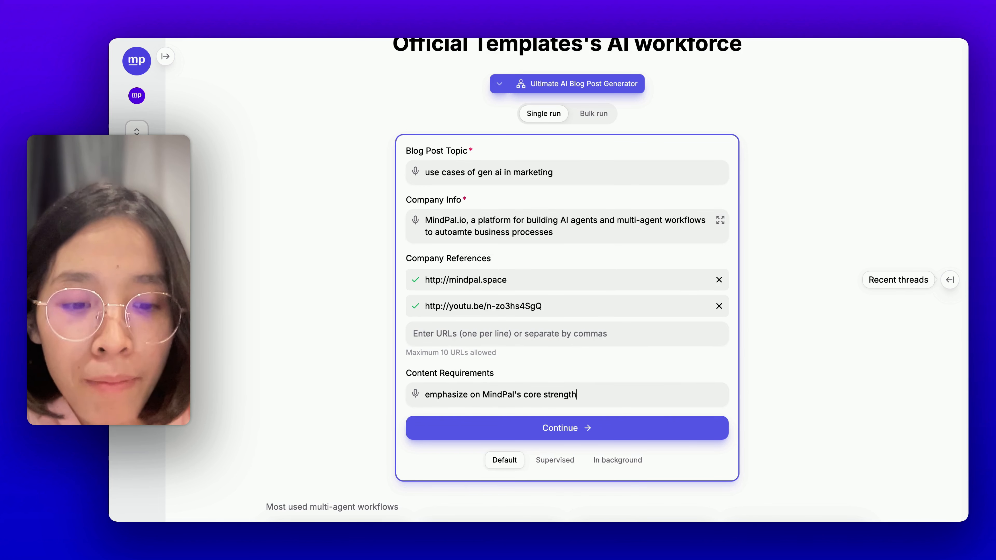
{"action": "type", "text": ": multi-agent work"}
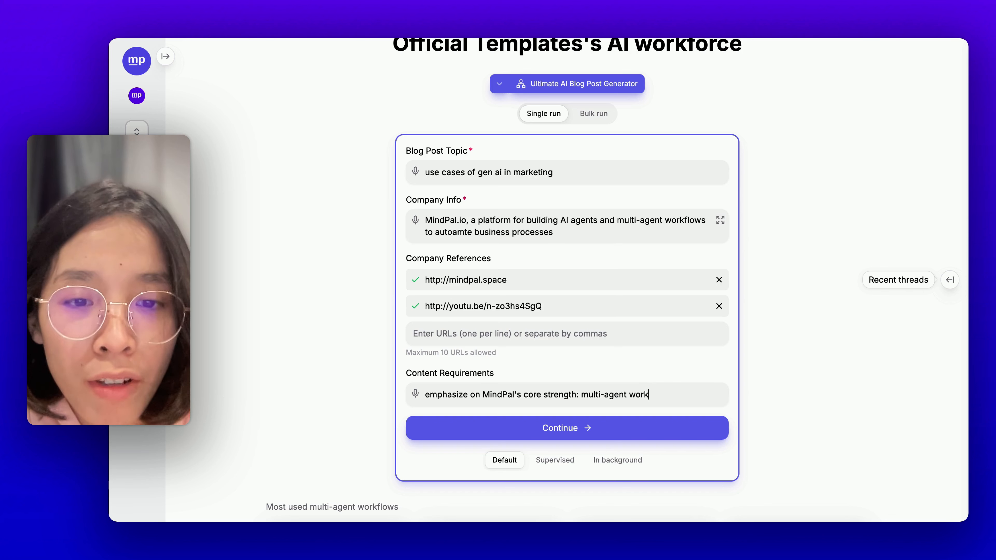
{"action": "type", "text": "flow feature to "}
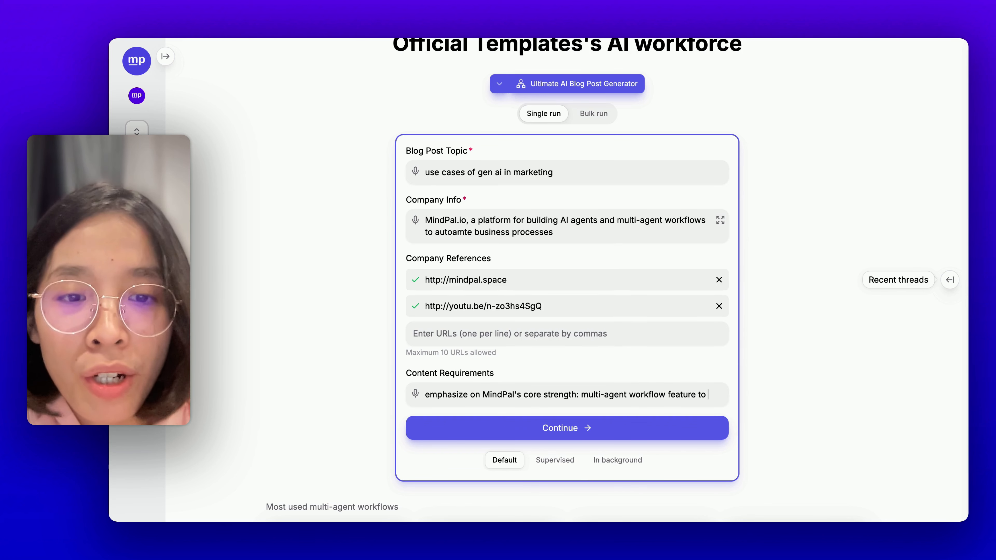
{"action": "type", "text": "faciliate "}
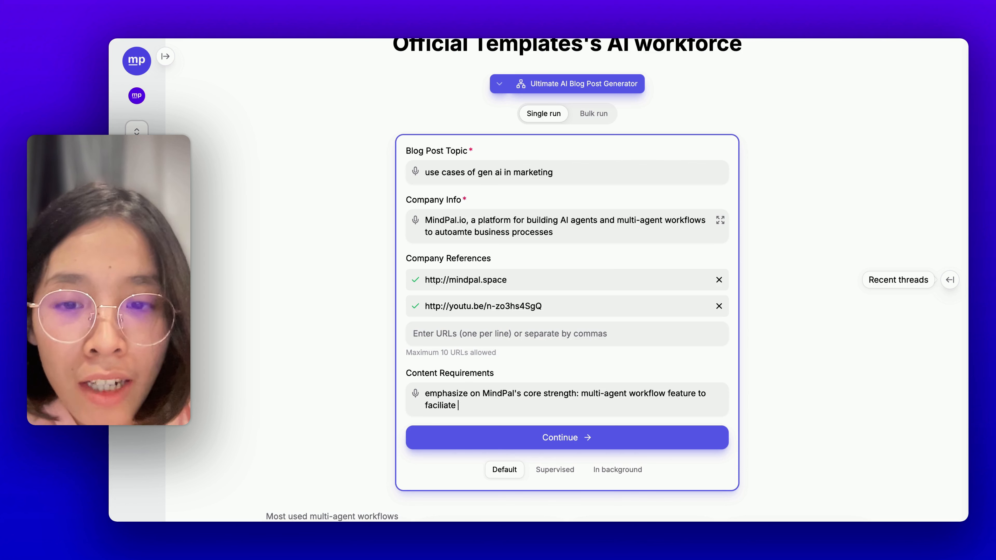
{"action": "type", "text": "c"}
{"action": "type", "text": "sophistica"}
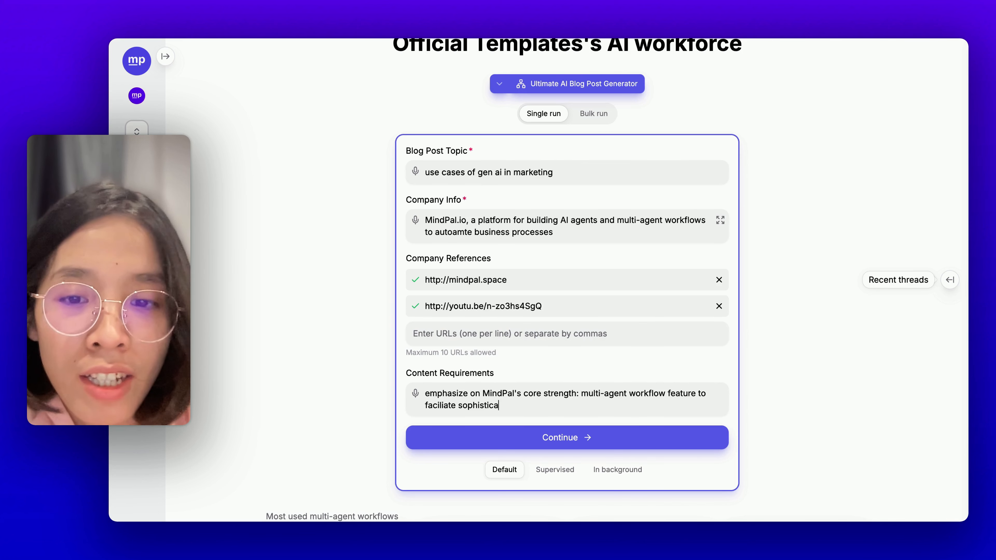
{"action": "type", "text": "ted use cases with gena"}
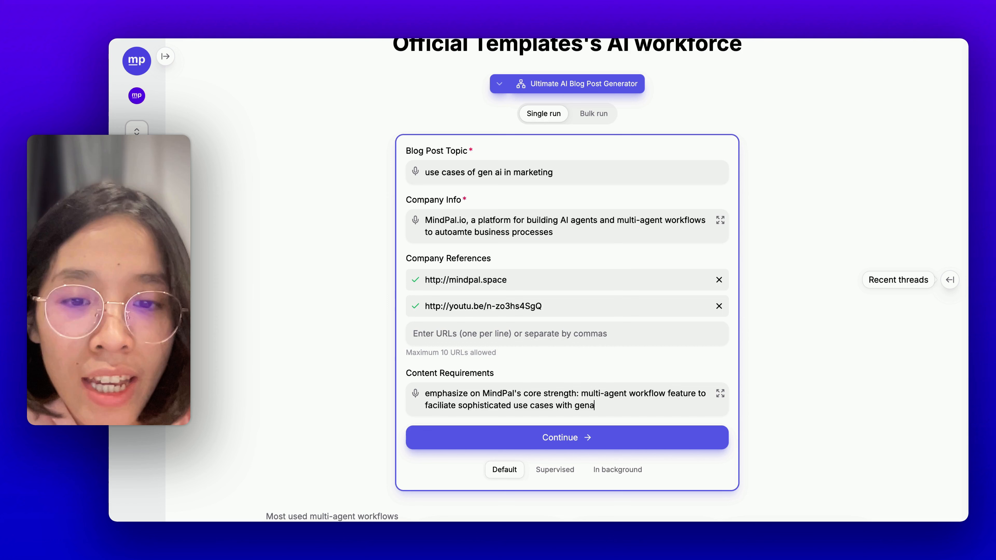
{"action": "key", "text": "BackSpace"}
{"action": "type", "text": "ai in marketing"}
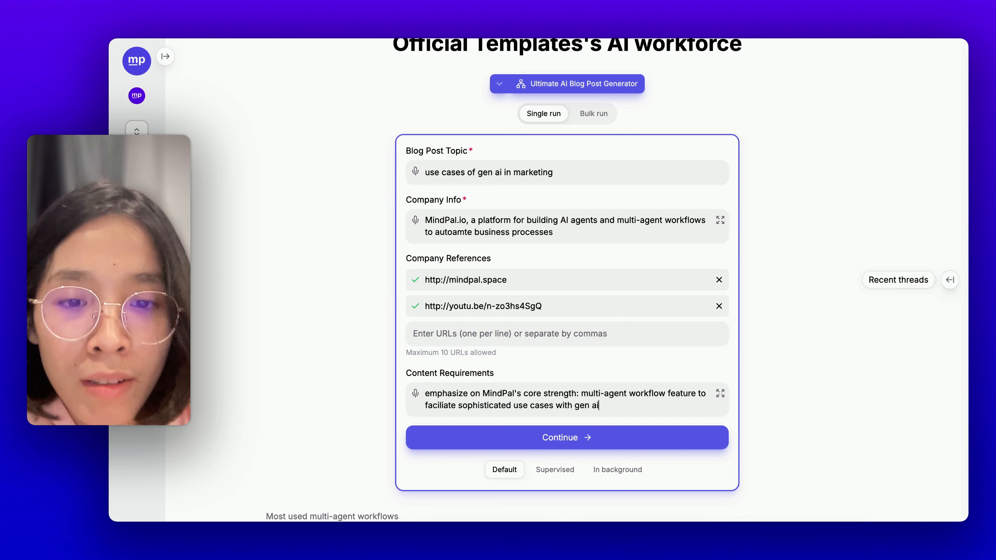
{"action": "left_click", "coordinate": [522, 436]}
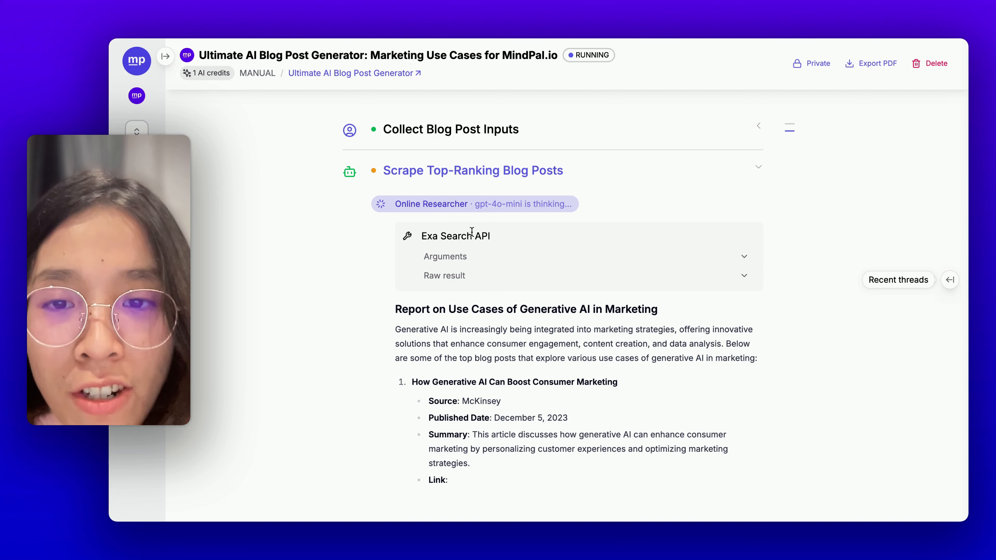
Read through the Scrape Top-Ranking Blog Posts report, checking each article's source, date and summary through to the additional notes.
{"action": "scroll", "coordinate": [483, 272], "scroll_direction": "down", "scroll_amount": 3}
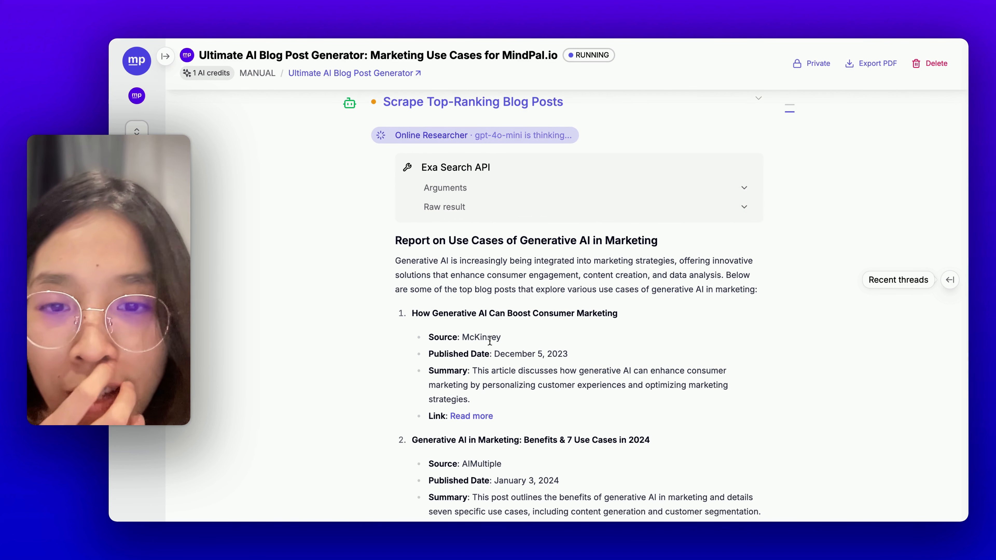
{"action": "scroll", "coordinate": [480, 354], "scroll_direction": "down", "scroll_amount": 3}
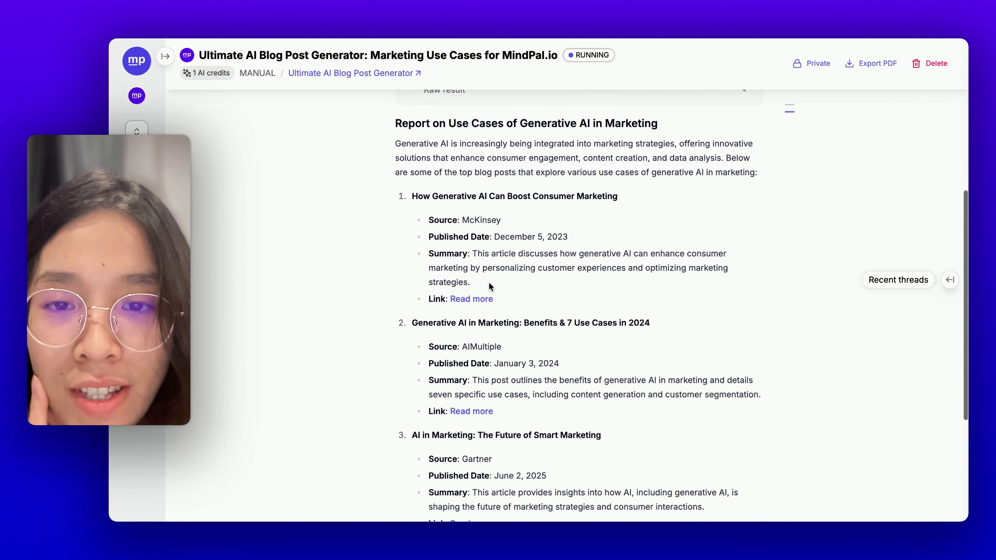
{"action": "scroll", "coordinate": [489, 282], "scroll_direction": "down", "scroll_amount": 3}
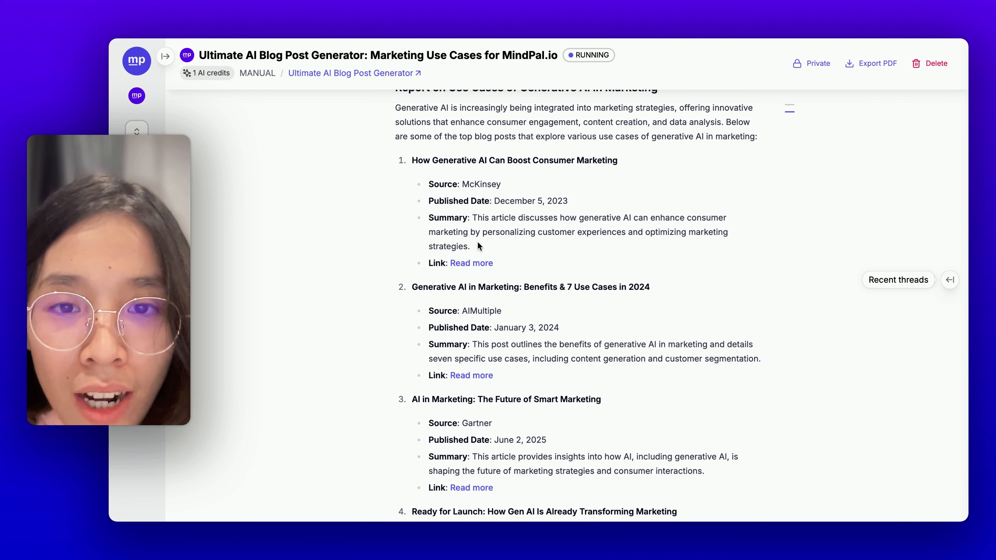
{"action": "scroll", "coordinate": [477, 241], "scroll_direction": "down", "scroll_amount": 6}
{"action": "scroll", "coordinate": [477, 241], "scroll_direction": "down", "scroll_amount": 3}
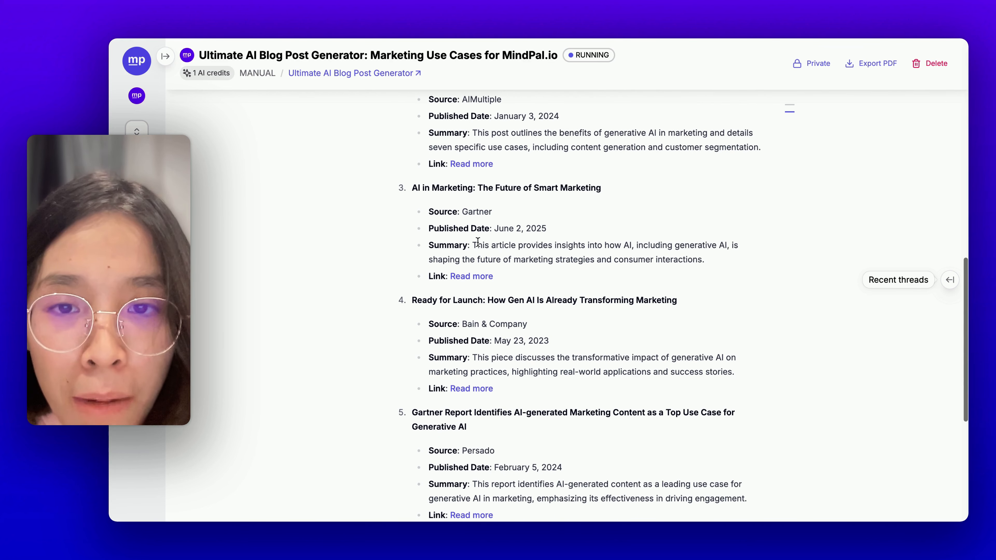
{"action": "scroll", "coordinate": [477, 242], "scroll_direction": "up", "scroll_amount": 3}
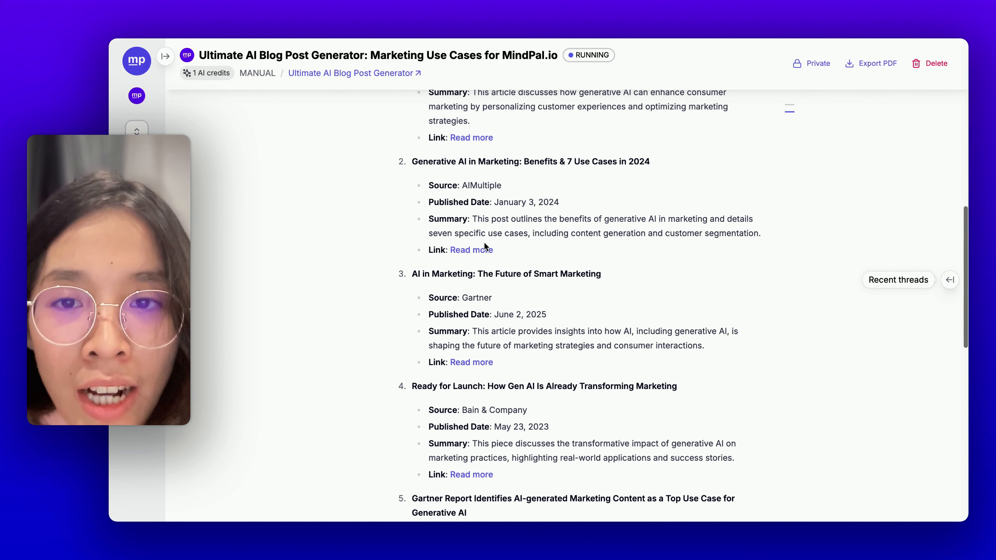
{"action": "scroll", "coordinate": [497, 290], "scroll_direction": "down", "scroll_amount": 3}
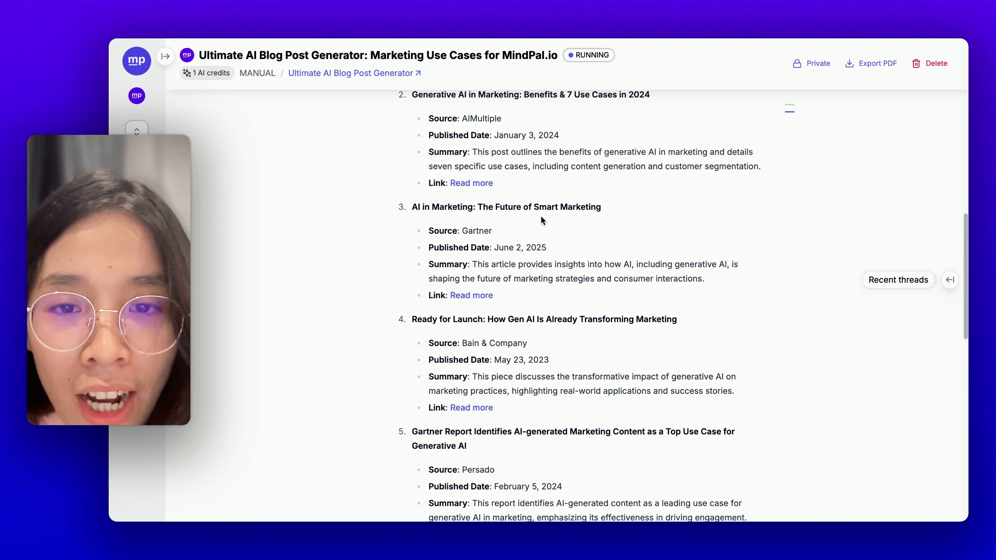
{"action": "scroll", "coordinate": [555, 259], "scroll_direction": "down", "scroll_amount": 10}
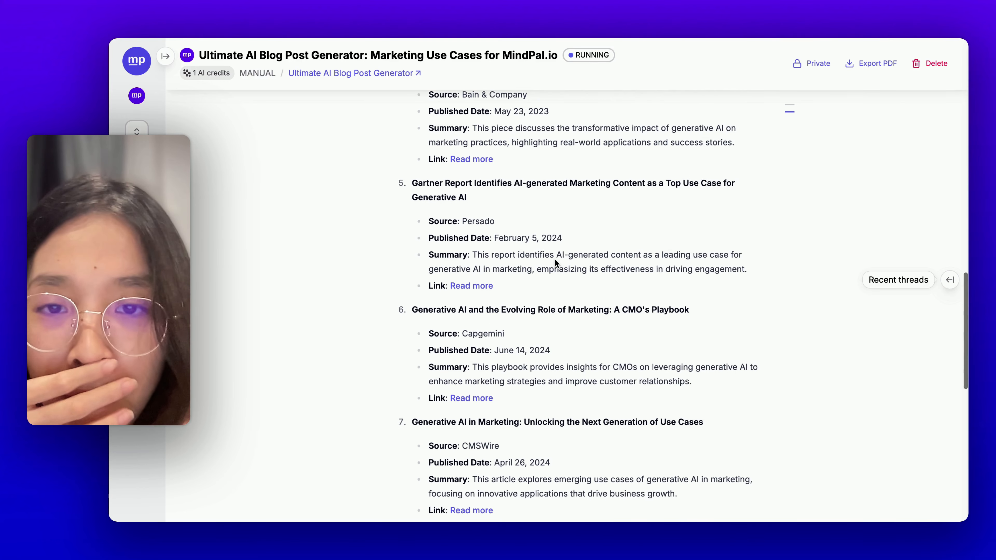
{"action": "scroll", "coordinate": [555, 259], "scroll_direction": "down", "scroll_amount": 7}
{"action": "scroll", "coordinate": [555, 258], "scroll_direction": "down", "scroll_amount": 4}
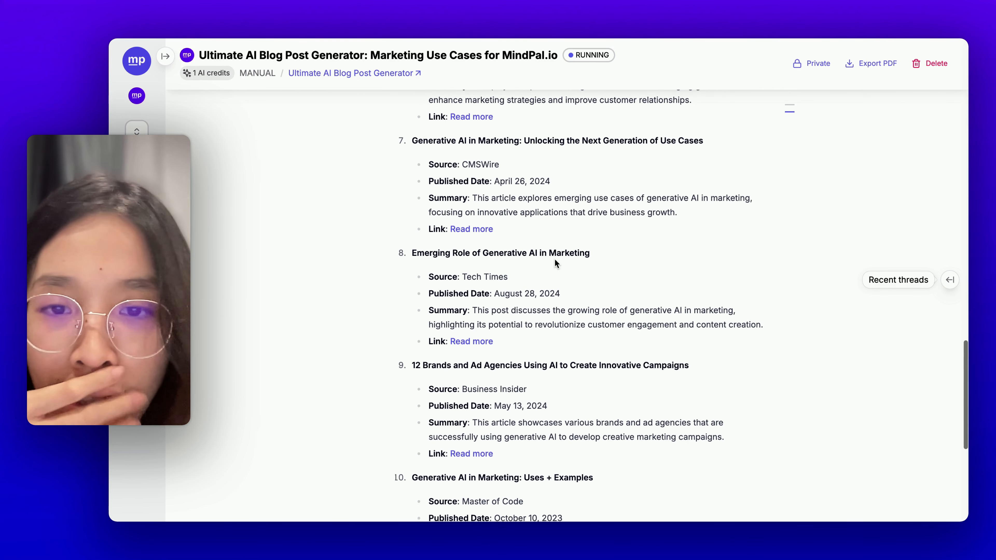
{"action": "scroll", "coordinate": [555, 258], "scroll_direction": "down", "scroll_amount": 10}
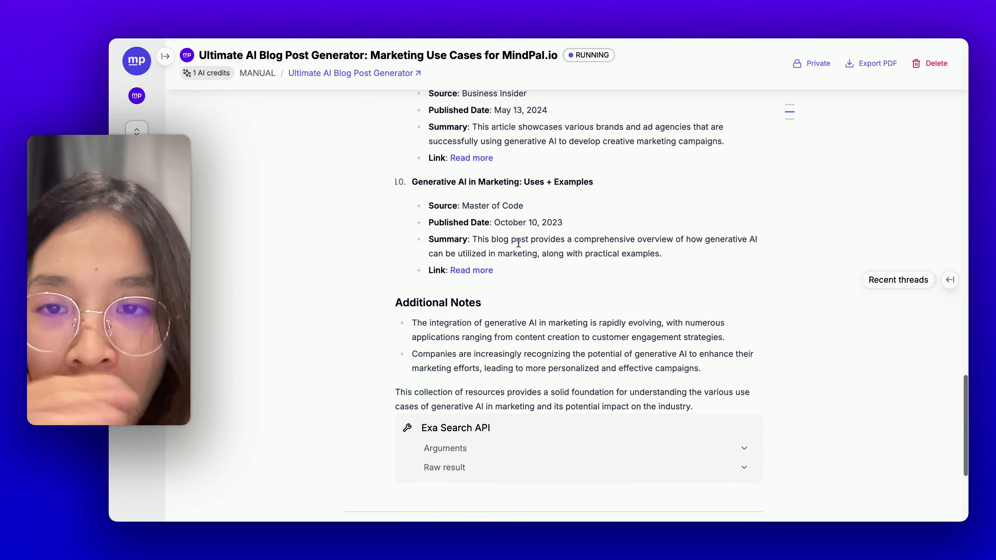
{"action": "scroll", "coordinate": [521, 261], "scroll_direction": "up", "scroll_amount": 7}
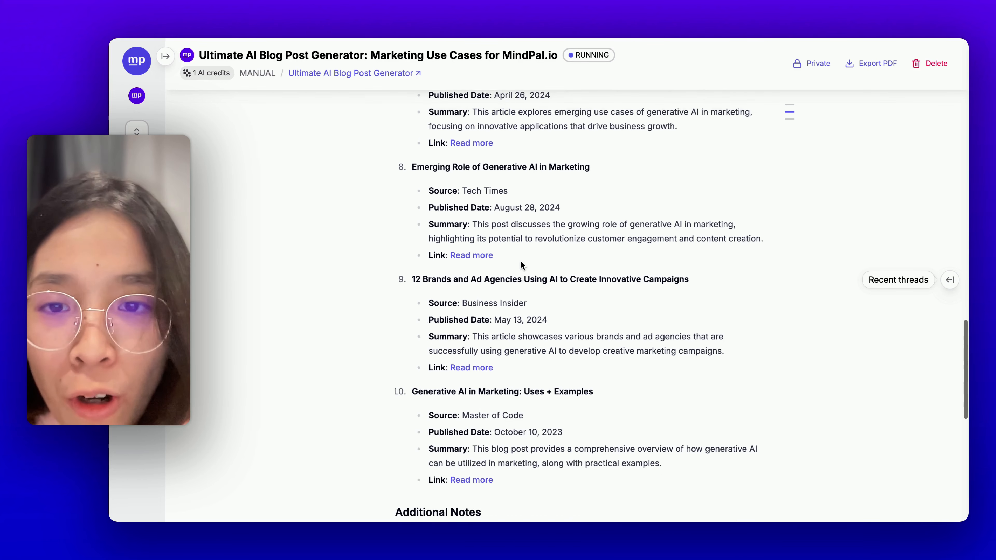
Examine the list of articles being collected for processing in the Identify Content Gaps step.
{"action": "scroll", "coordinate": [521, 261], "scroll_direction": "down", "scroll_amount": 15}
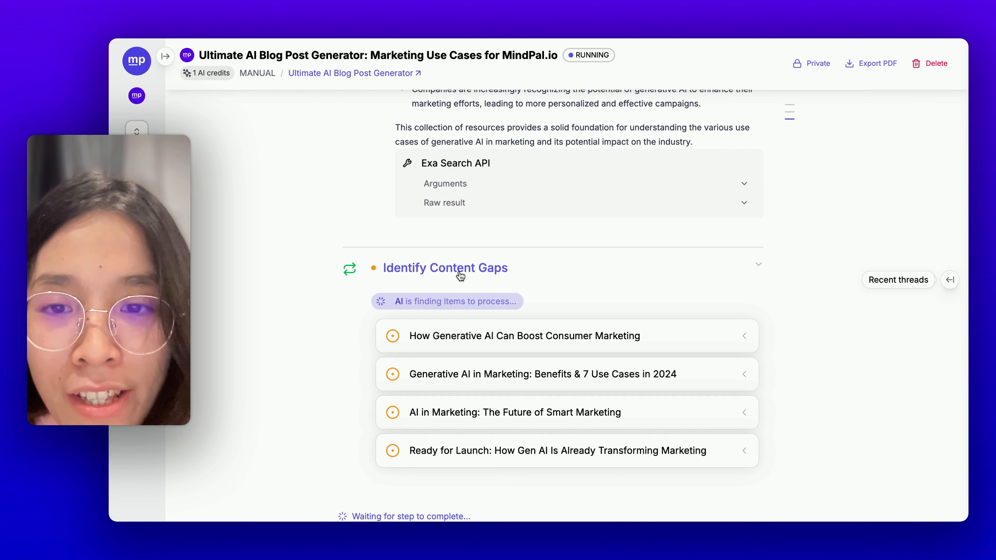
{"action": "scroll", "coordinate": [479, 276], "scroll_direction": "down", "scroll_amount": 4}
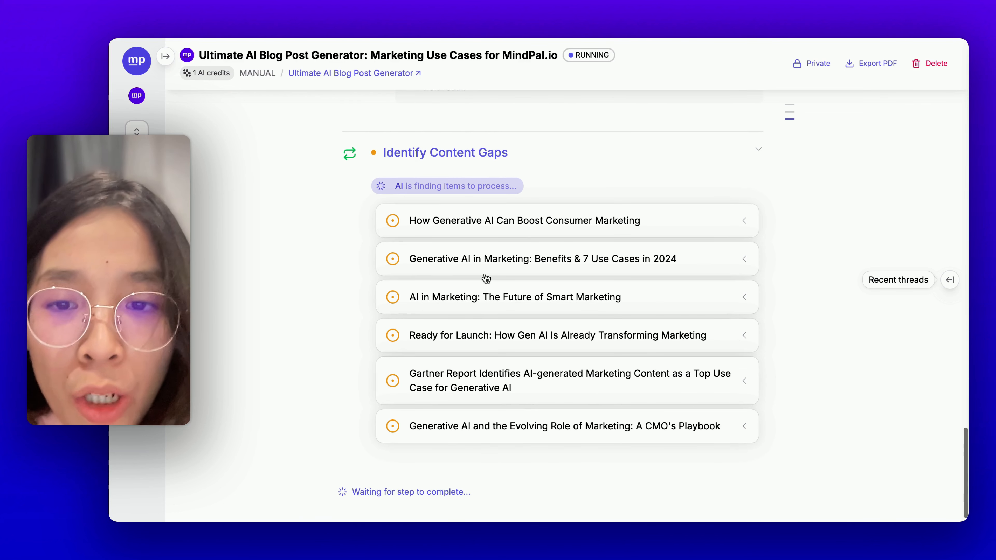
{"action": "scroll", "coordinate": [487, 279], "scroll_direction": "down", "scroll_amount": 1}
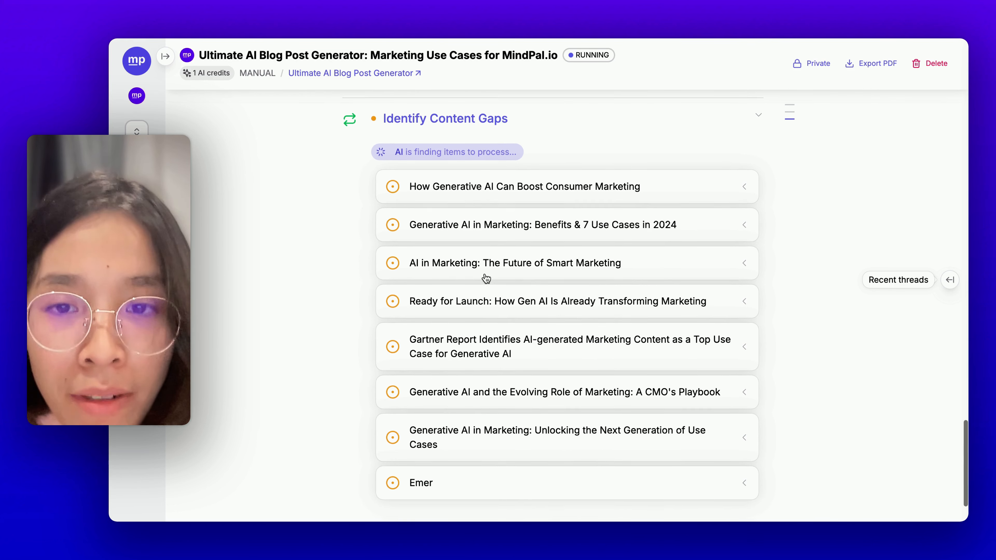
{"action": "scroll", "coordinate": [487, 279], "scroll_direction": "down", "scroll_amount": 1}
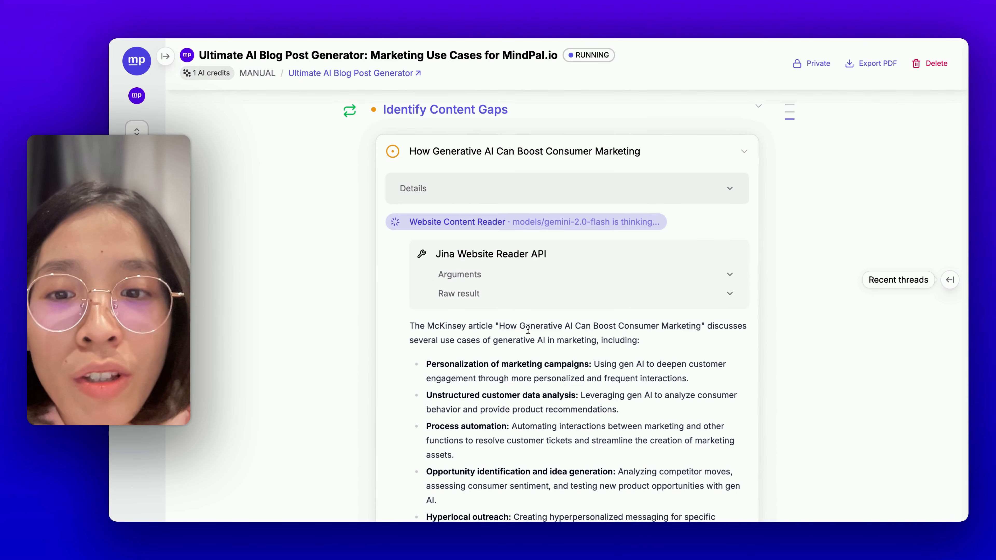
Review the analysis of "How Generative AI Can Boost Consumer Marketing" and highlight its "Potential Content Gaps:" heading.
{"action": "scroll", "coordinate": [528, 330], "scroll_direction": "down", "scroll_amount": 6}
{"action": "scroll", "coordinate": [528, 329], "scroll_direction": "down", "scroll_amount": 5}
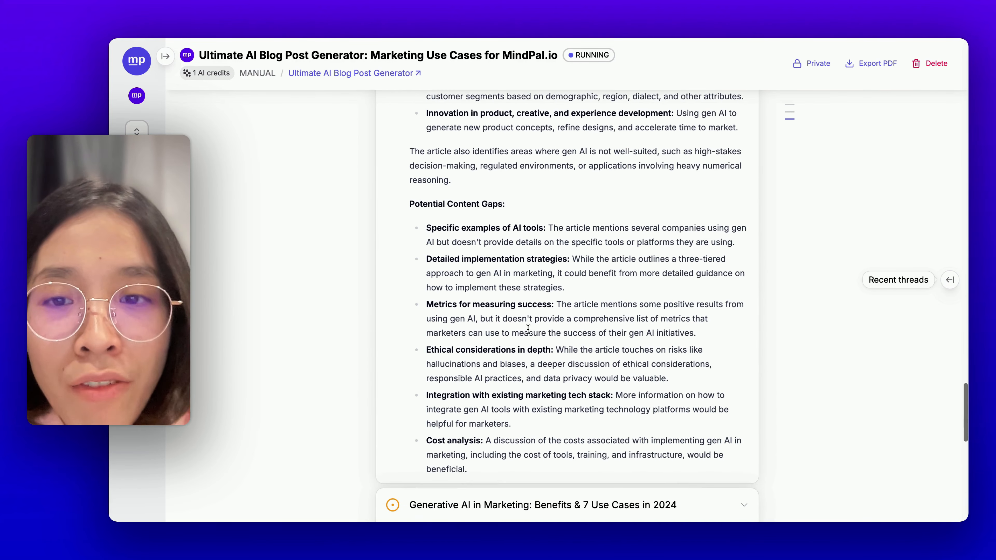
{"action": "left_click_drag", "start_coordinate": [409, 204], "coordinate": [506, 205]}
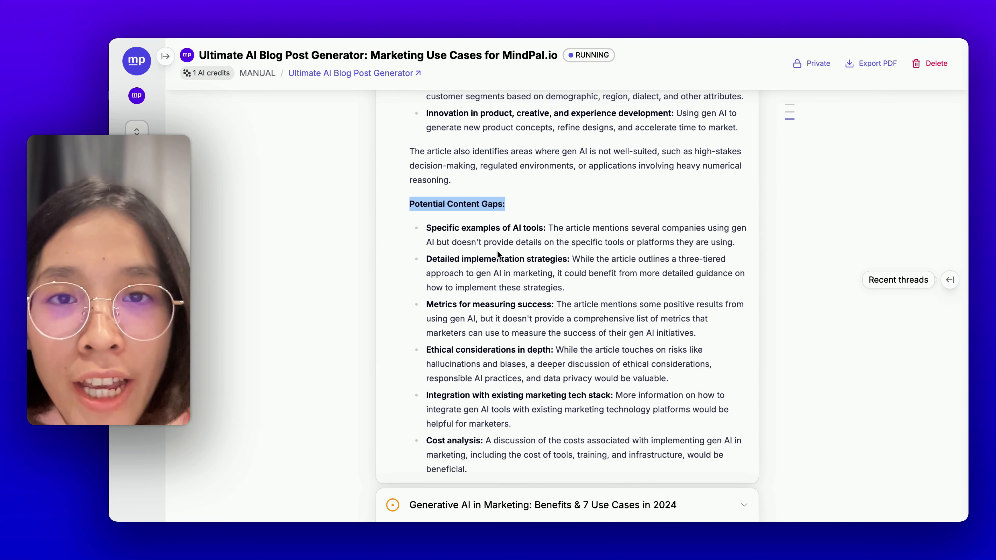
{"action": "scroll", "coordinate": [497, 251], "scroll_direction": "up", "scroll_amount": 6}
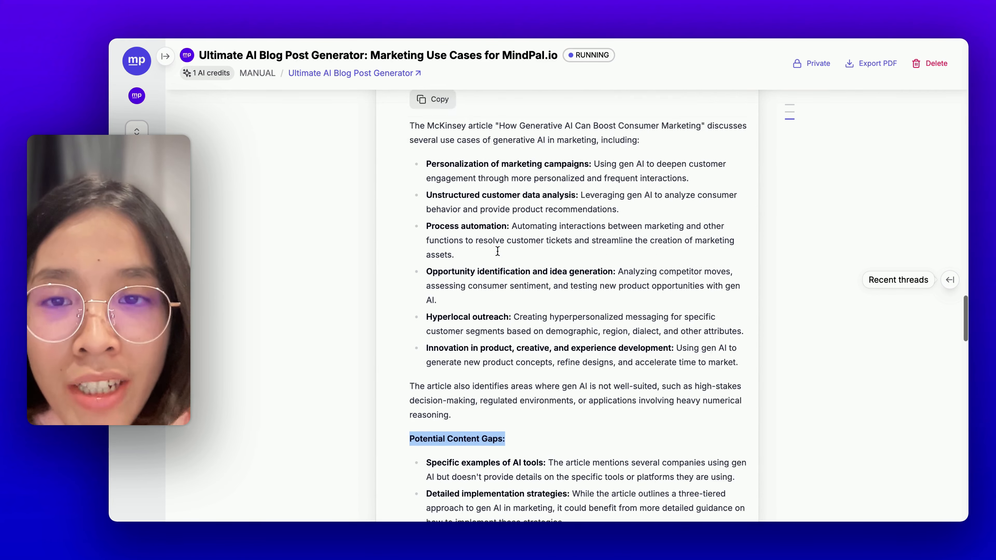
{"action": "scroll", "coordinate": [497, 251], "scroll_direction": "down", "scroll_amount": 4}
Inspect the URL argument passed to the Jina Website Reader API for the McKinsey article, and collapse the arguments again.
{"action": "scroll", "coordinate": [498, 251], "scroll_direction": "up", "scroll_amount": 8}
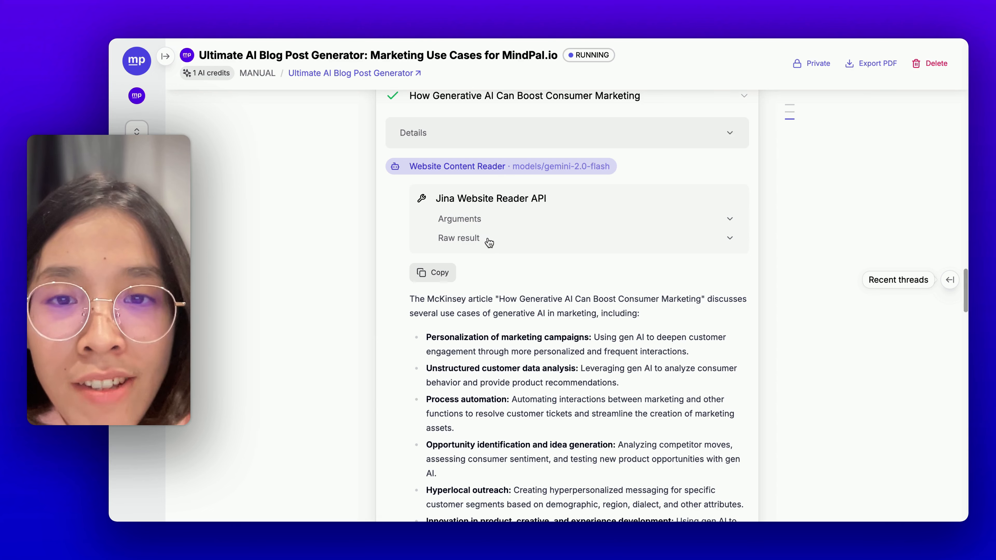
{"action": "left_click", "coordinate": [536, 219]}
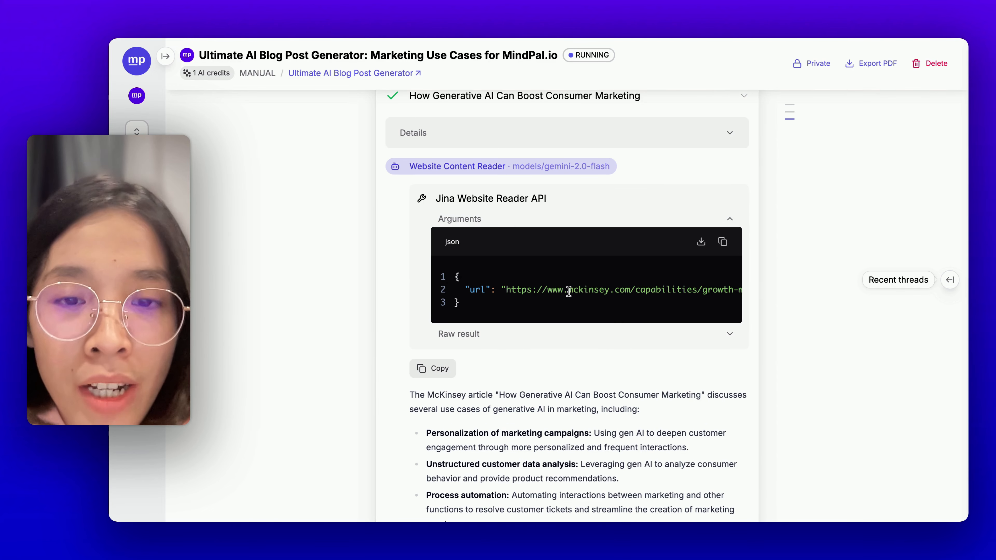
{"action": "left_click", "coordinate": [522, 219]}
Review the use cases, benefits and content gaps identified for "Generative AI in Marketing: Benefits & 7 Use Cases in 2024".
{"action": "scroll", "coordinate": [538, 271], "scroll_direction": "down", "scroll_amount": 12}
{"action": "scroll", "coordinate": [538, 275], "scroll_direction": "down", "scroll_amount": 5}
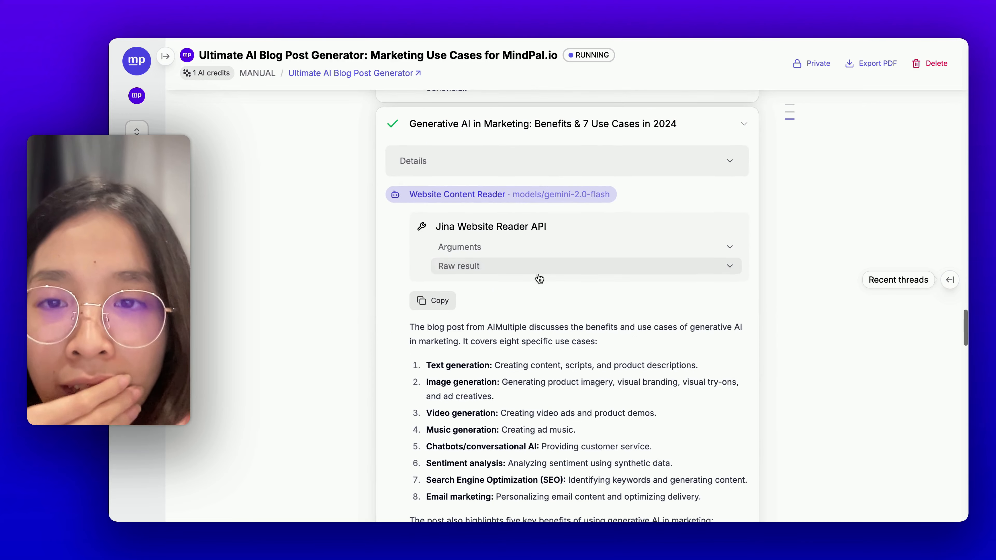
{"action": "scroll", "coordinate": [476, 299], "scroll_direction": "down", "scroll_amount": 1}
{"action": "scroll", "coordinate": [478, 317], "scroll_direction": "down", "scroll_amount": 7}
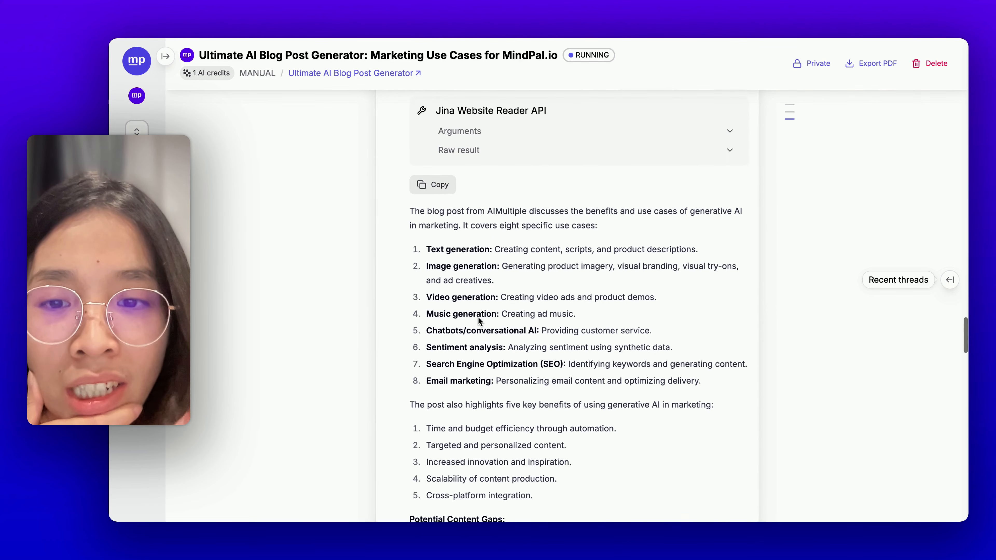
{"action": "scroll", "coordinate": [489, 241], "scroll_direction": "down", "scroll_amount": 4}
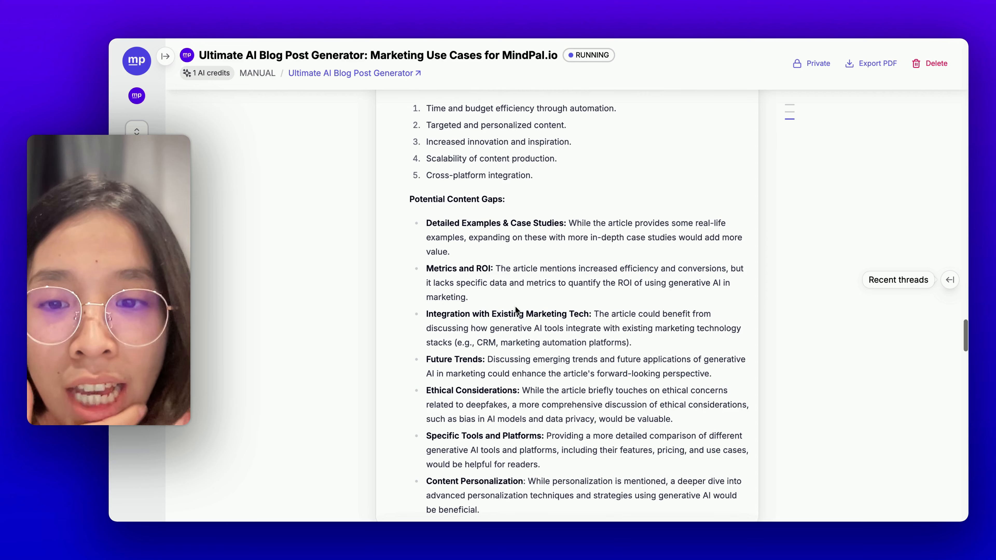
Examine the results for "AI in Marketing: The Future of Smart Marketing" and "Ready for Launch: How Gen AI Is Already Transforming Marketing".
{"action": "scroll", "coordinate": [516, 308], "scroll_direction": "down", "scroll_amount": 7}
{"action": "scroll", "coordinate": [518, 358], "scroll_direction": "down", "scroll_amount": 5}
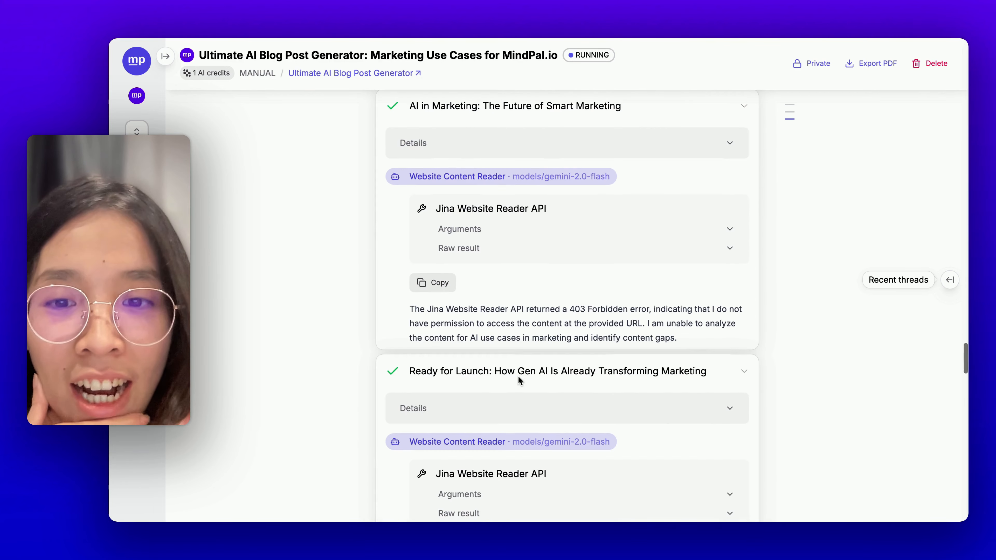
{"action": "scroll", "coordinate": [614, 249], "scroll_direction": "down", "scroll_amount": 7}
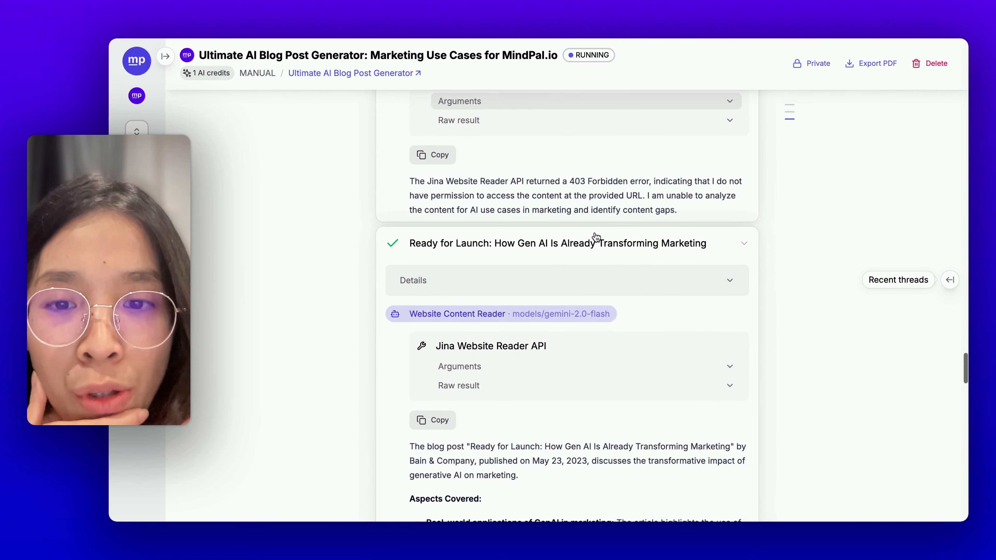
{"action": "scroll", "coordinate": [596, 238], "scroll_direction": "down", "scroll_amount": 8}
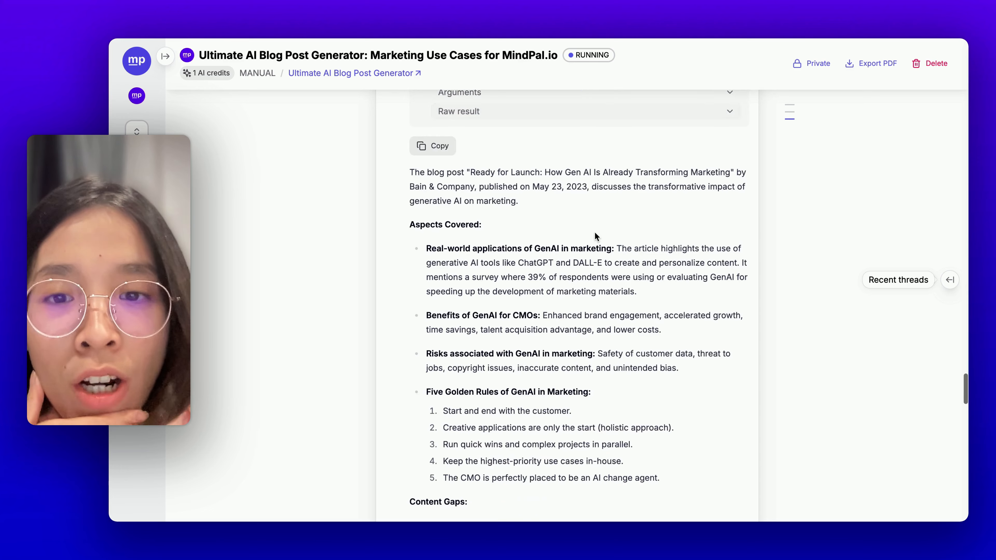
{"action": "scroll", "coordinate": [594, 232], "scroll_direction": "down", "scroll_amount": 2}
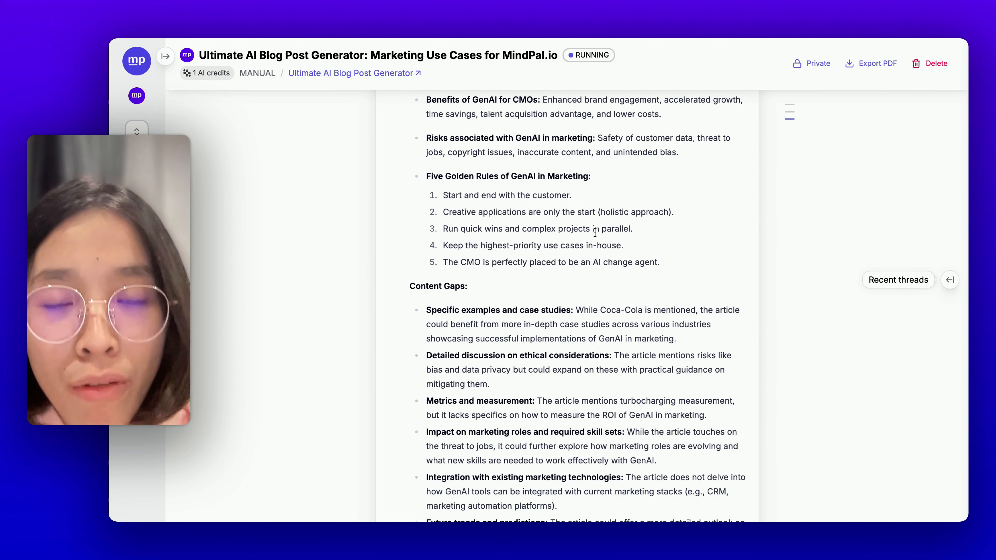
{"action": "scroll", "coordinate": [595, 232], "scroll_direction": "up", "scroll_amount": 14}
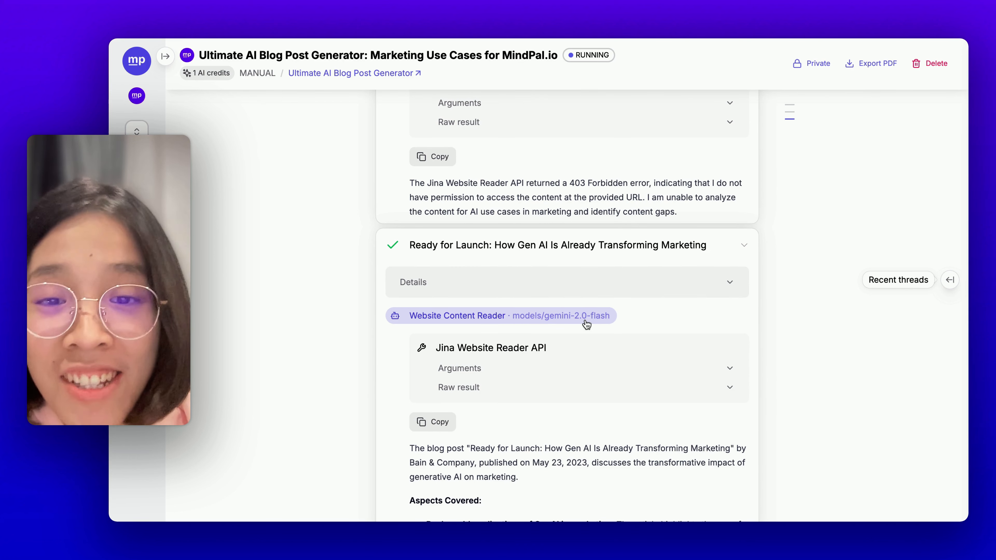
{"action": "scroll", "coordinate": [587, 324], "scroll_direction": "down", "scroll_amount": 3}
{"action": "scroll", "coordinate": [585, 319], "scroll_direction": "down", "scroll_amount": 10}
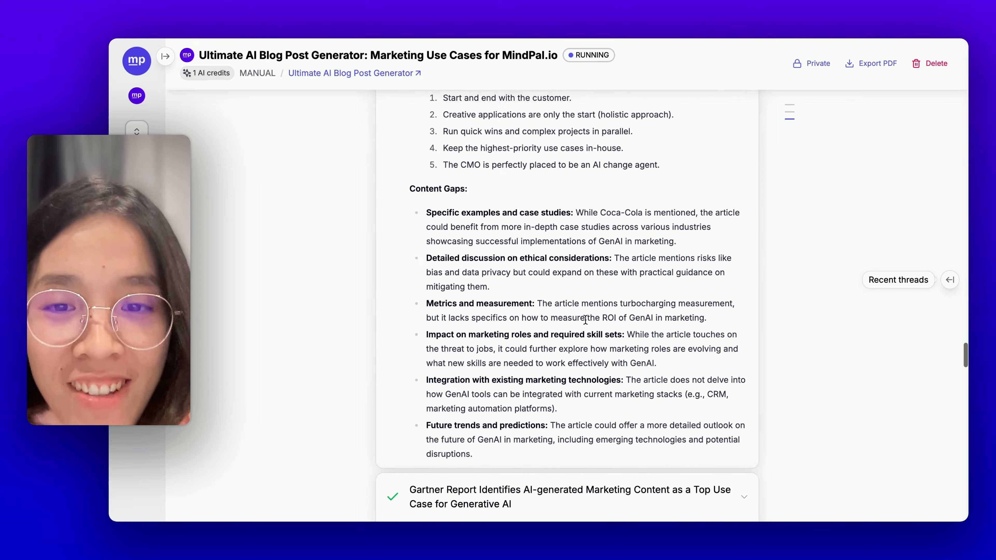
Review the Gartner report analysis and the article analyses after it, up to "12 Brands and Ad Agencies Using AI to Create Innovative Campaigns".
{"action": "scroll", "coordinate": [585, 319], "scroll_direction": "down", "scroll_amount": 6}
{"action": "scroll", "coordinate": [586, 323], "scroll_direction": "down", "scroll_amount": 6}
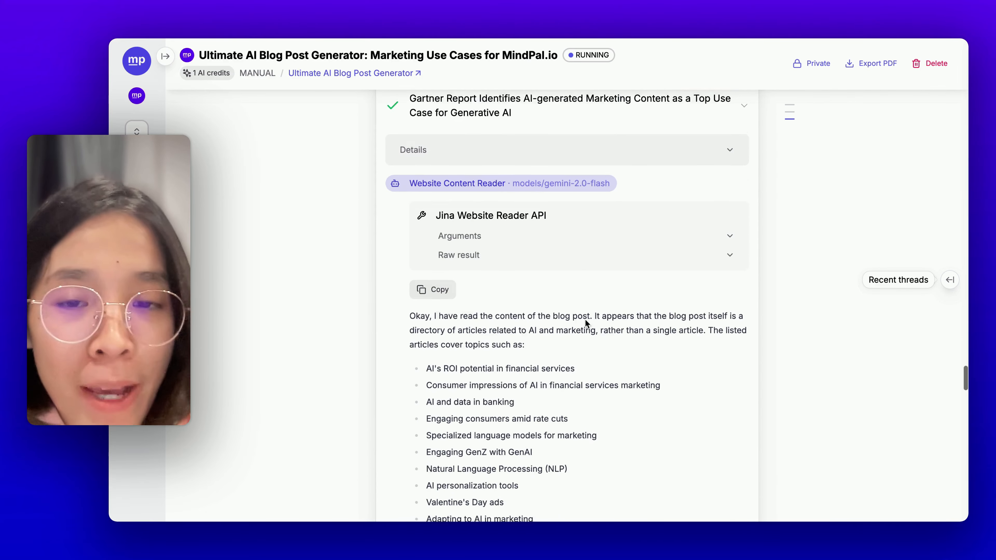
{"action": "scroll", "coordinate": [586, 319], "scroll_direction": "down", "scroll_amount": 20}
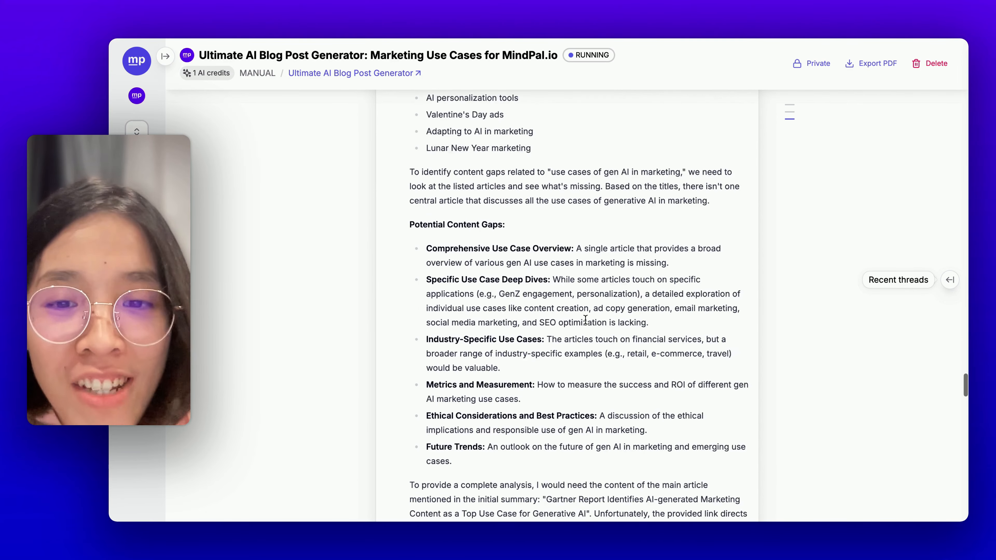
{"action": "scroll", "coordinate": [585, 319], "scroll_direction": "down", "scroll_amount": 15}
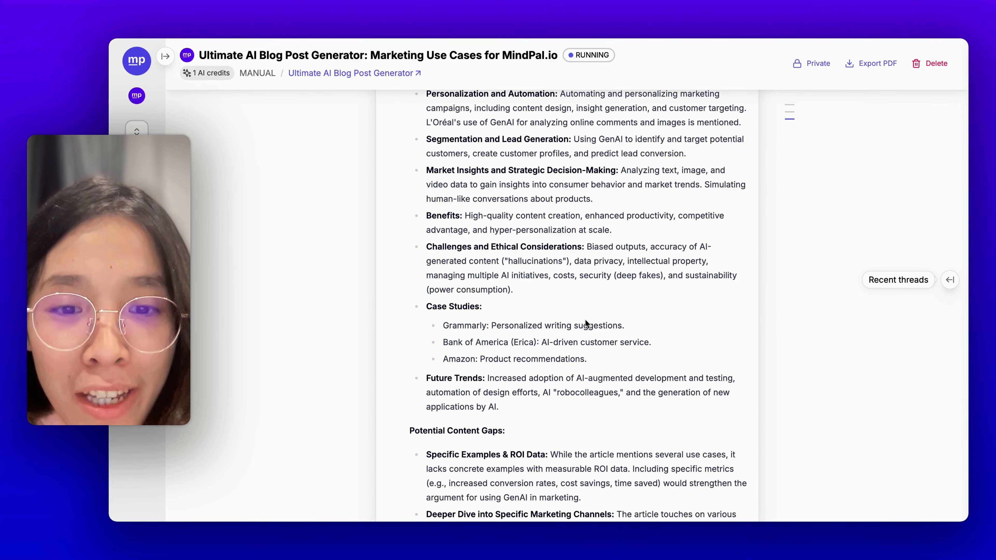
{"action": "scroll", "coordinate": [586, 320], "scroll_direction": "down", "scroll_amount": 11}
{"action": "scroll", "coordinate": [585, 319], "scroll_direction": "down", "scroll_amount": 10}
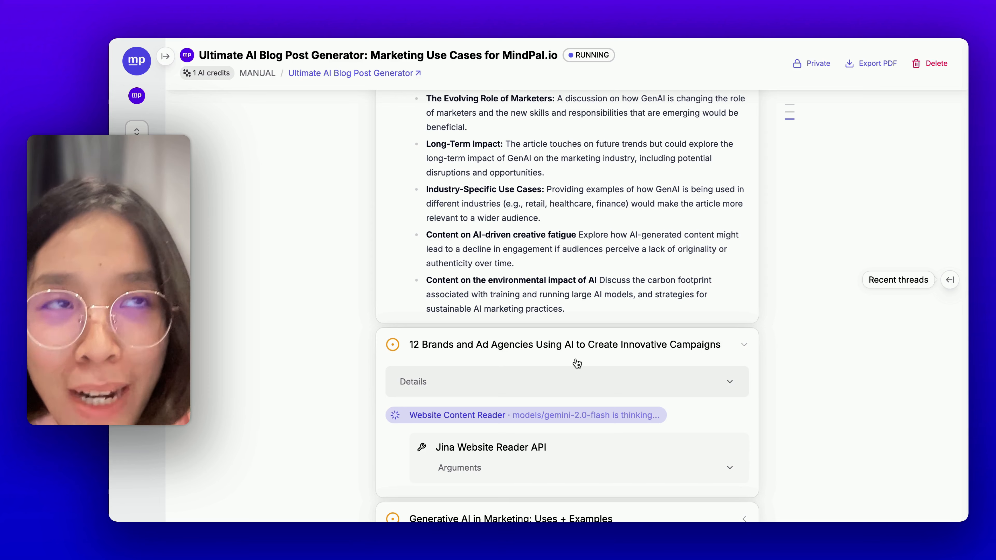
Follow the analysis of "12 Brands and Ad Agencies Using AI to Create Innovative Campaigns" as it generates, through its content gaps.
{"action": "scroll", "coordinate": [563, 303], "scroll_direction": "down", "scroll_amount": 5}
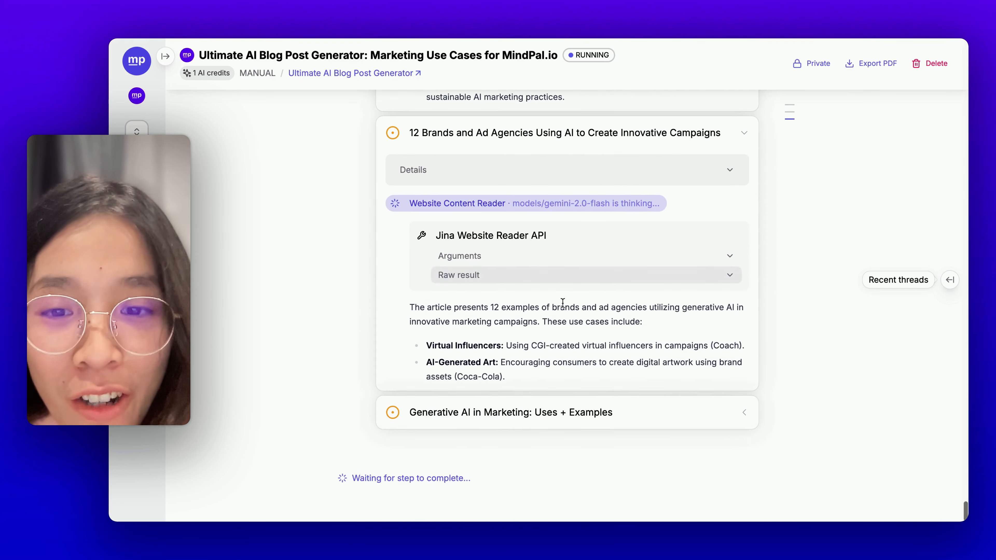
{"action": "scroll", "coordinate": [522, 228], "scroll_direction": "down", "scroll_amount": 6}
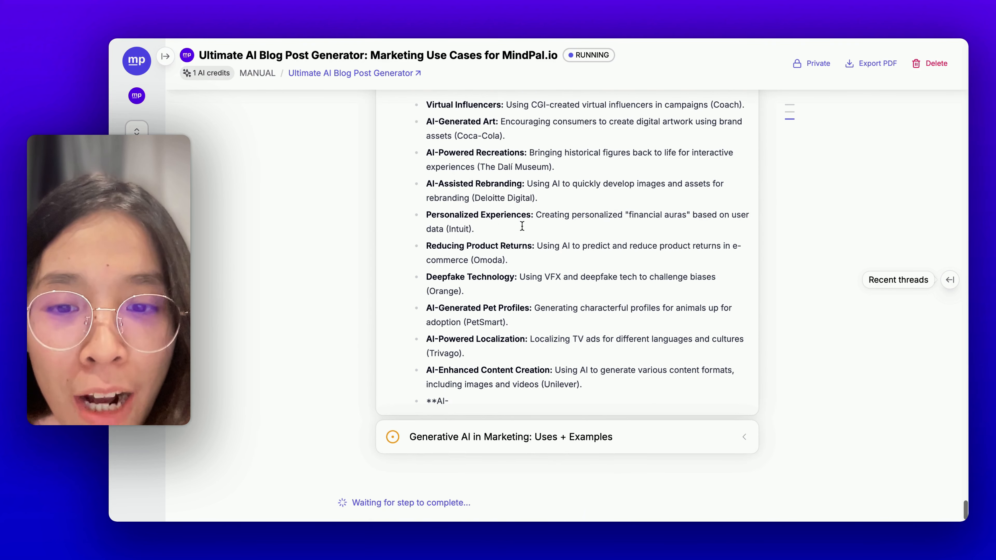
{"action": "scroll", "coordinate": [562, 290], "scroll_direction": "down", "scroll_amount": 7}
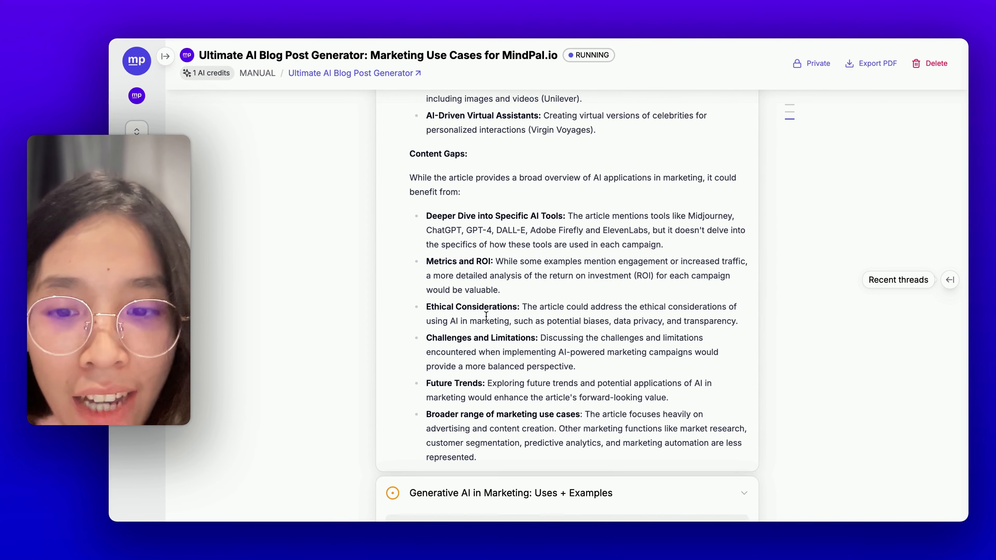
Review the use cases for "12 Brands and Ad Agencies Using AI to Create Innovative Campaigns" and the analysis of "Generative AI in Marketing: Uses + Examples".
{"action": "scroll", "coordinate": [514, 299], "scroll_direction": "up", "scroll_amount": 14}
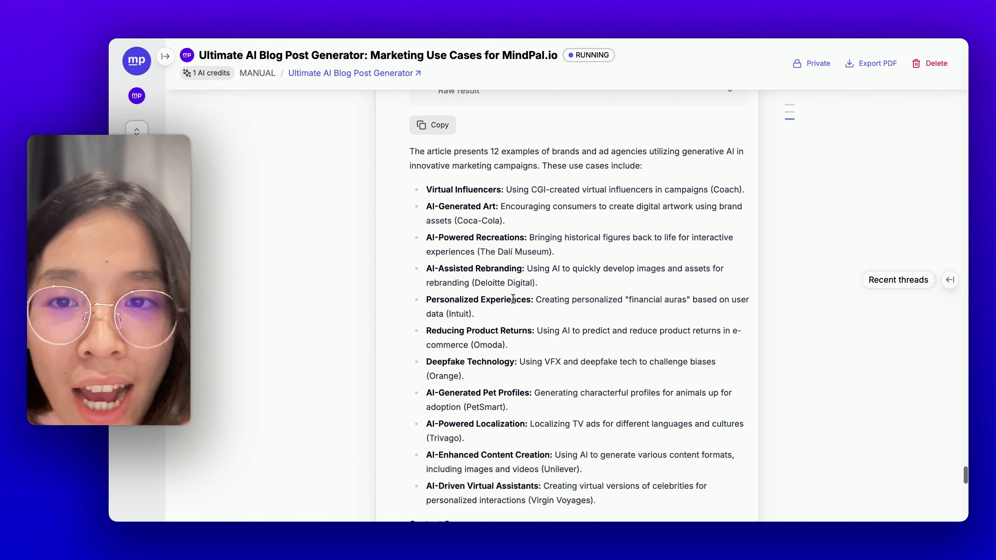
{"action": "scroll", "coordinate": [514, 299], "scroll_direction": "down", "scroll_amount": 18}
{"action": "scroll", "coordinate": [513, 299], "scroll_direction": "down", "scroll_amount": 8}
{"action": "scroll", "coordinate": [511, 253], "scroll_direction": "up", "scroll_amount": 3}
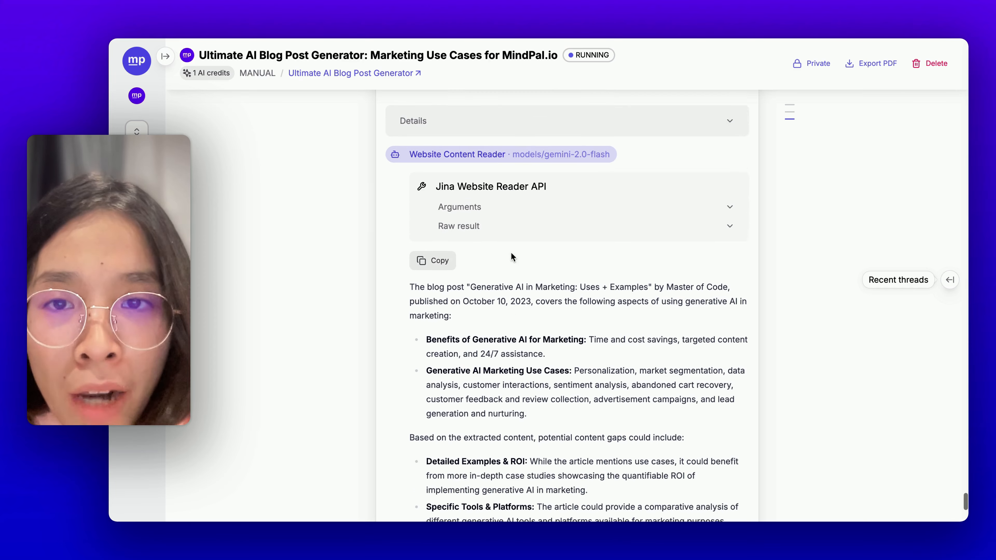
{"action": "scroll", "coordinate": [497, 291], "scroll_direction": "down", "scroll_amount": 6}
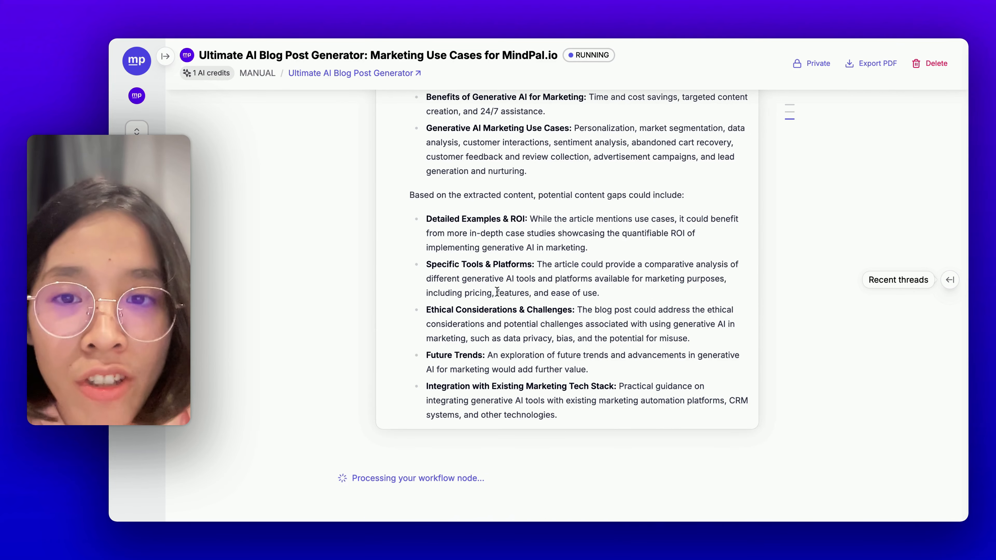
{"action": "scroll", "coordinate": [496, 294], "scroll_direction": "up", "scroll_amount": 6}
{"action": "scroll", "coordinate": [497, 292], "scroll_direction": "down", "scroll_amount": 7}
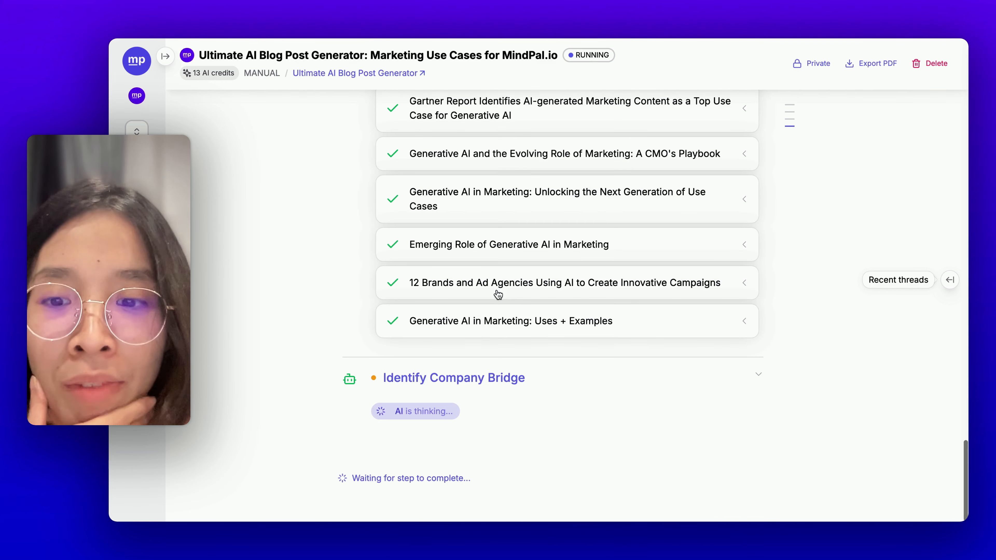
Look over the articles listed under Identify Content Gaps, down to the start of the Identify Company Bridge output.
{"action": "scroll", "coordinate": [513, 330], "scroll_direction": "up", "scroll_amount": 4}
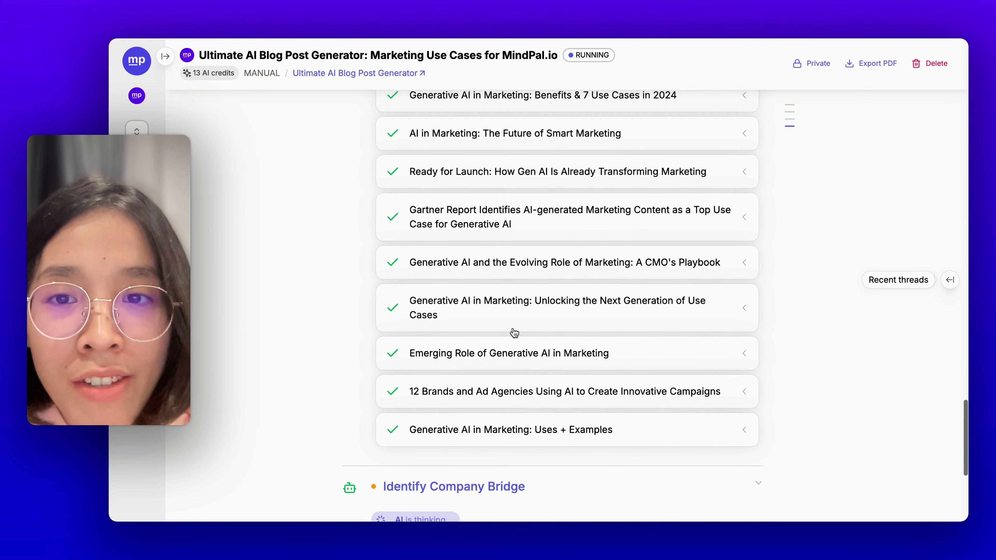
{"action": "scroll", "coordinate": [605, 199], "scroll_direction": "up", "scroll_amount": 3}
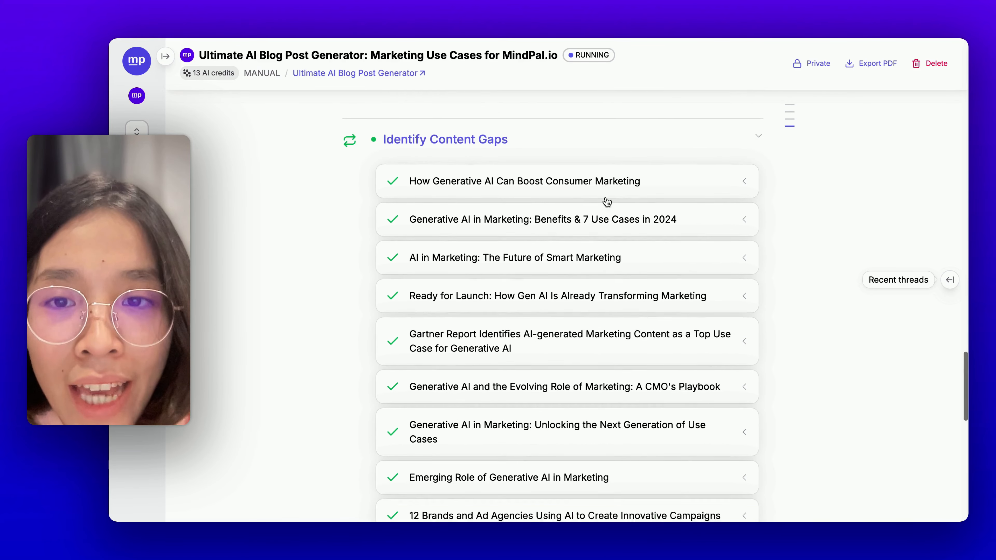
{"action": "scroll", "coordinate": [607, 201], "scroll_direction": "down", "scroll_amount": 11}
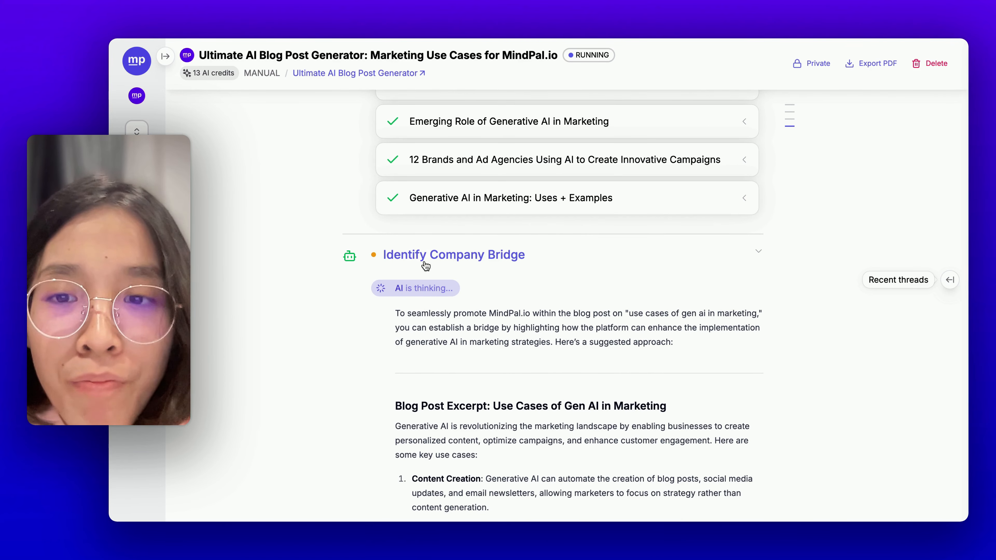
Read the Identify Company Bridge output, from the suggested approach and blog post excerpt through the section on integrating MindPal.io.
{"action": "scroll", "coordinate": [412, 267], "scroll_direction": "down", "scroll_amount": 1}
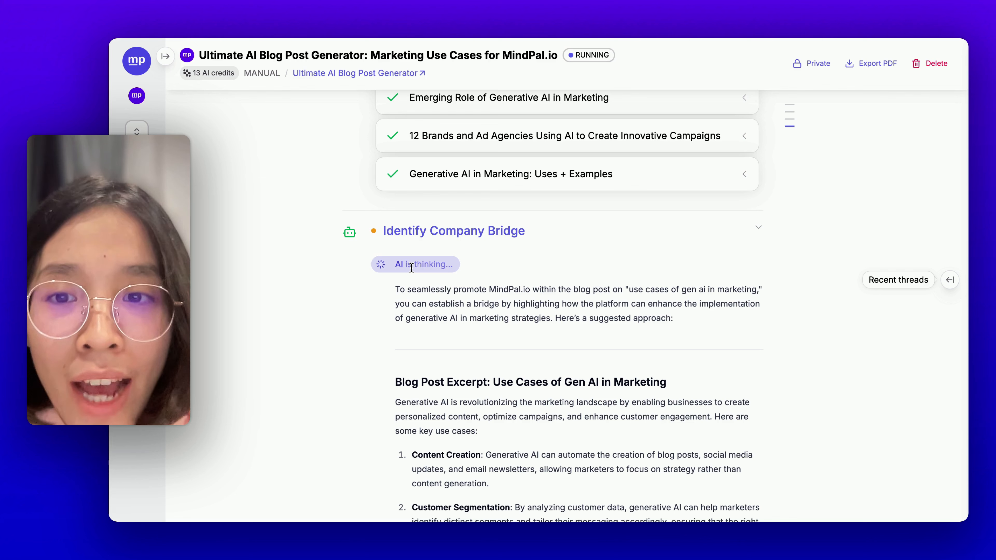
{"action": "scroll", "coordinate": [411, 271], "scroll_direction": "down", "scroll_amount": 2}
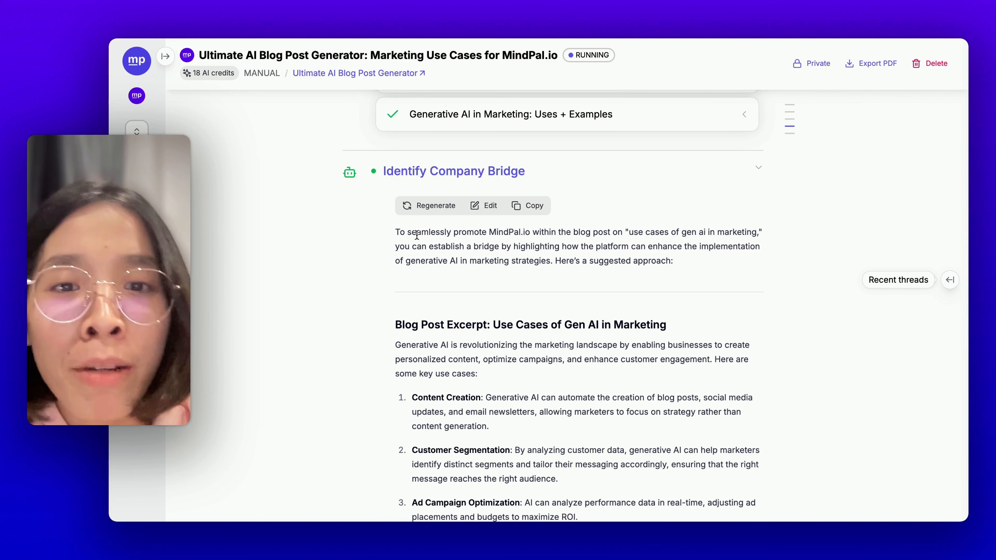
{"action": "scroll", "coordinate": [417, 235], "scroll_direction": "down", "scroll_amount": 3}
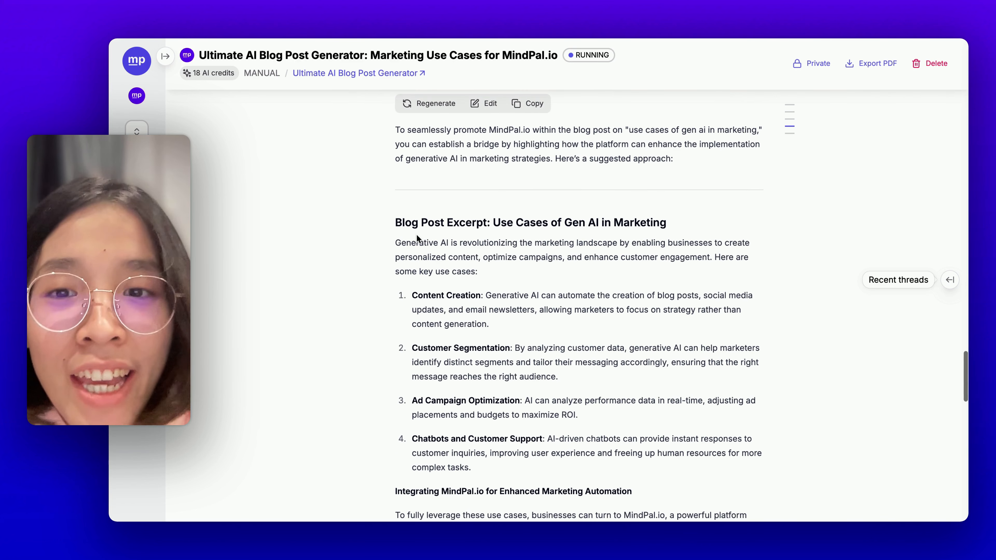
{"action": "scroll", "coordinate": [417, 236], "scroll_direction": "up", "scroll_amount": 2}
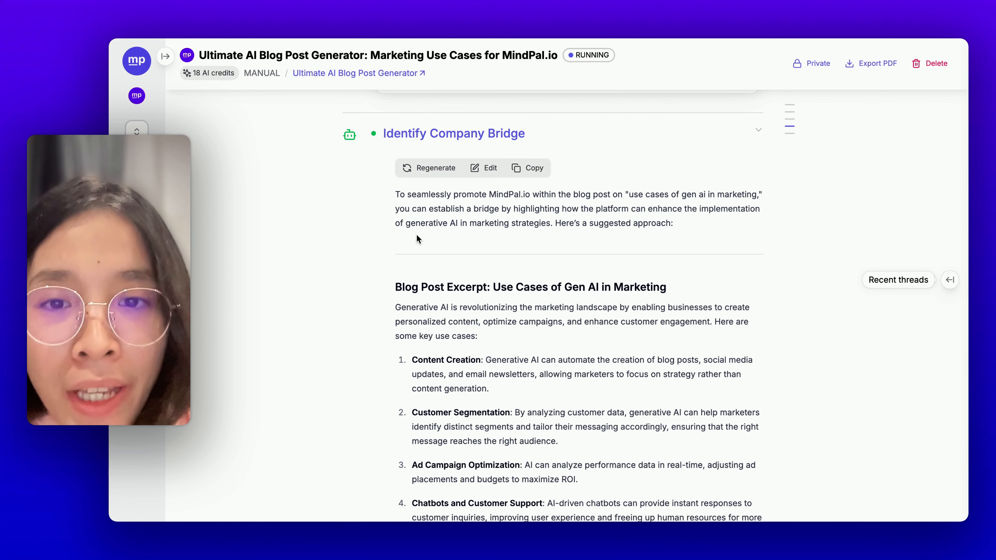
{"action": "scroll", "coordinate": [432, 242], "scroll_direction": "down", "scroll_amount": 5}
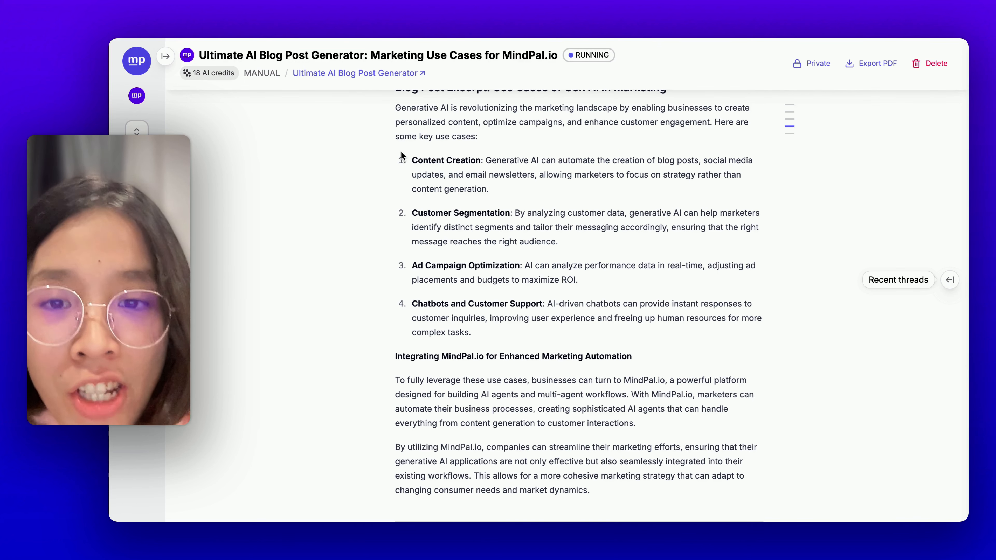
{"action": "scroll", "coordinate": [474, 282], "scroll_direction": "down", "scroll_amount": 2}
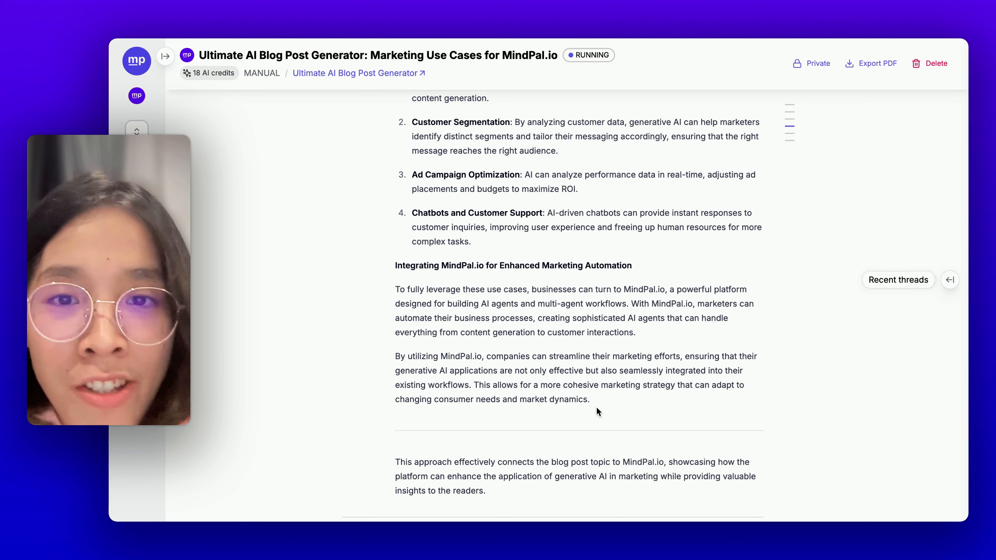
Review the Create Blog Post Outline output from the title and subtitle through the additional resources and closing summary.
{"action": "scroll", "coordinate": [597, 409], "scroll_direction": "down", "scroll_amount": 6}
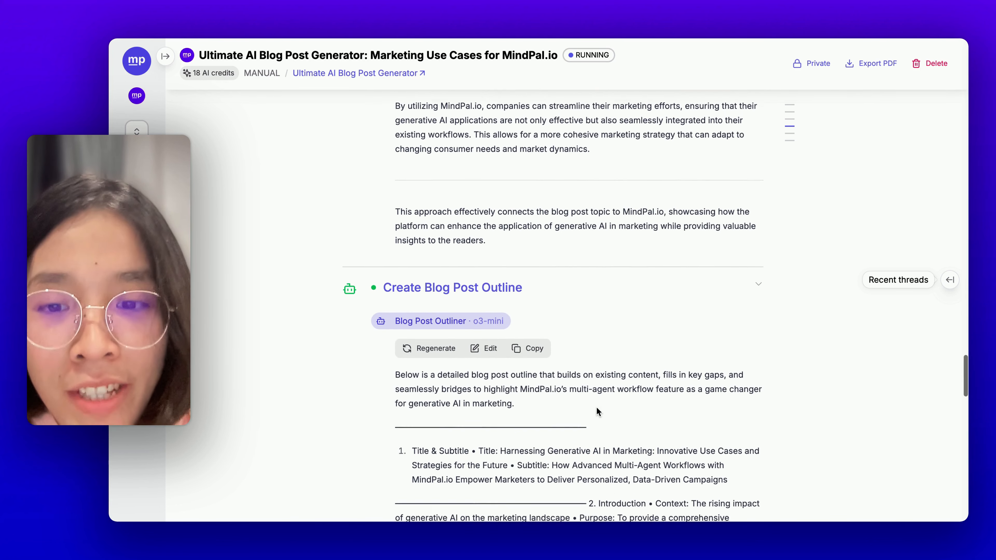
{"action": "scroll", "coordinate": [596, 408], "scroll_direction": "down", "scroll_amount": 1}
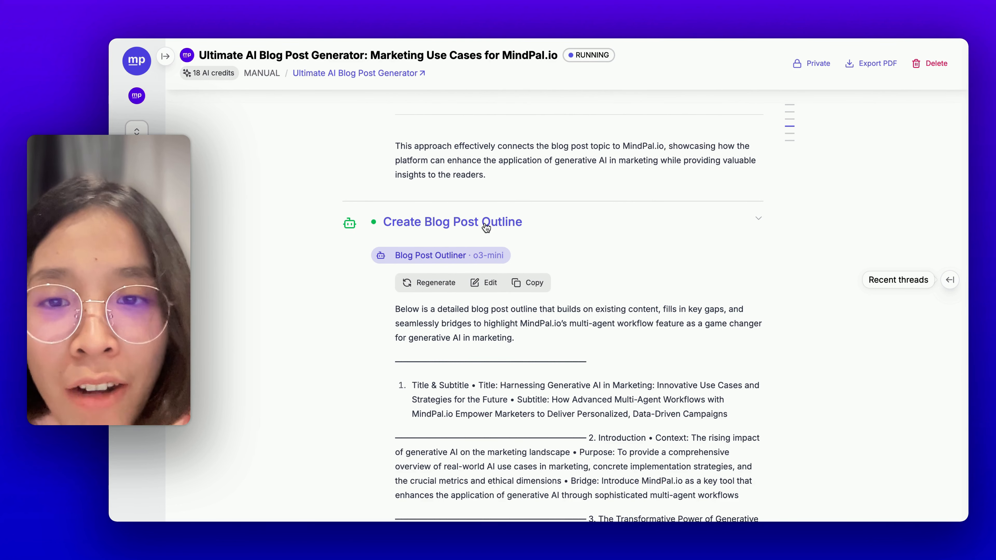
{"action": "scroll", "coordinate": [488, 225], "scroll_direction": "down", "scroll_amount": 1}
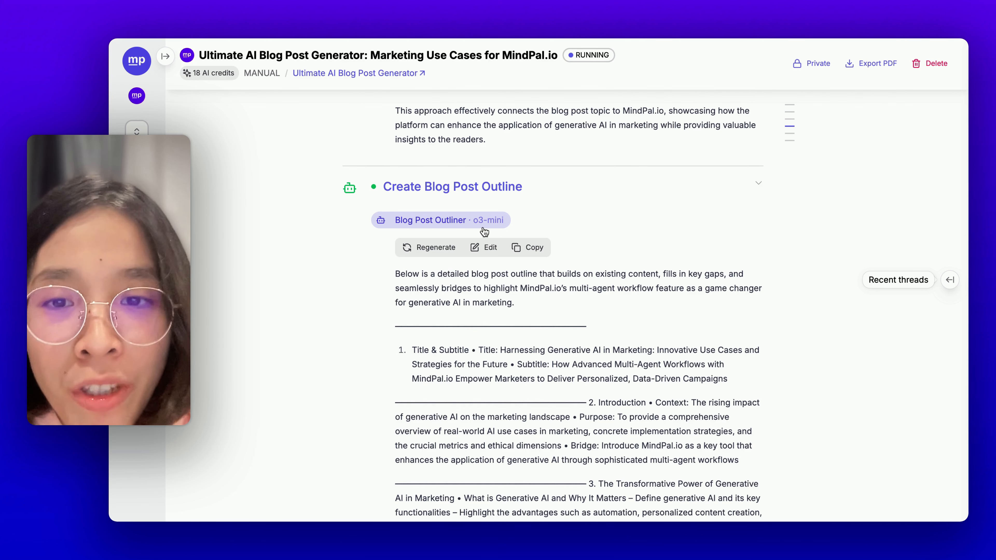
{"action": "scroll", "coordinate": [486, 232], "scroll_direction": "down", "scroll_amount": 7}
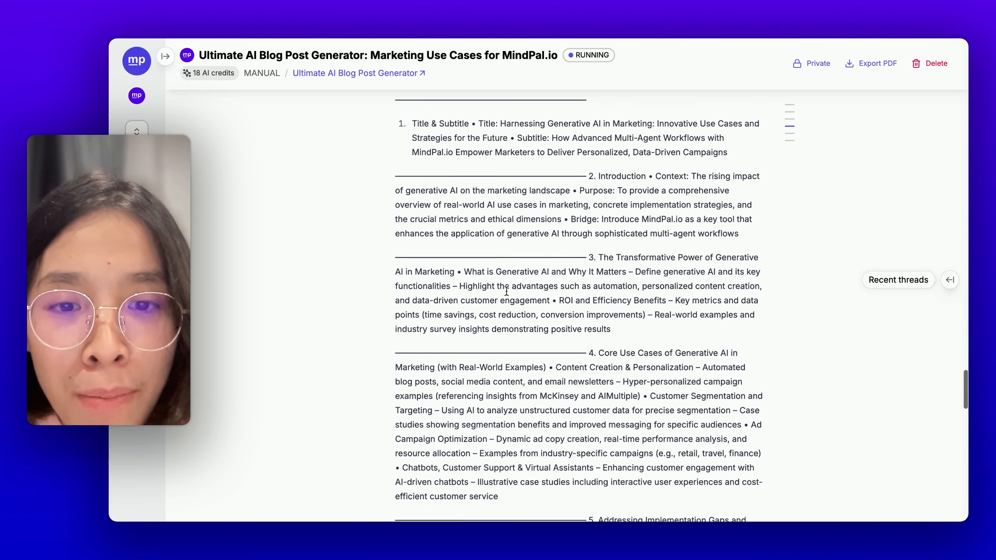
{"action": "scroll", "coordinate": [432, 226], "scroll_direction": "up", "scroll_amount": 4}
{"action": "left_click_drag", "start_coordinate": [412, 221], "coordinate": [604, 244]}
{"action": "scroll", "coordinate": [607, 244], "scroll_direction": "down", "scroll_amount": 3}
{"action": "scroll", "coordinate": [621, 269], "scroll_direction": "down", "scroll_amount": 15}
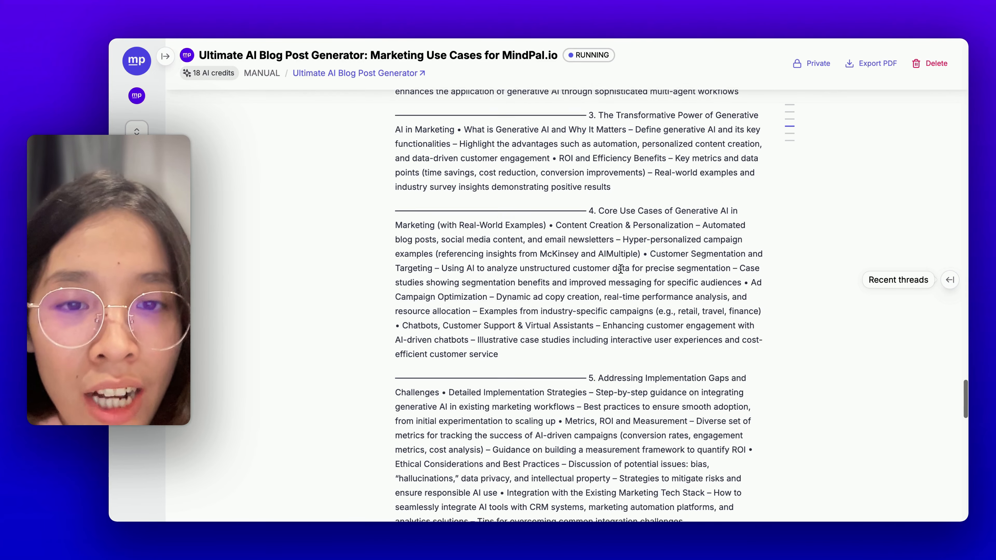
{"action": "scroll", "coordinate": [612, 242], "scroll_direction": "down", "scroll_amount": 10}
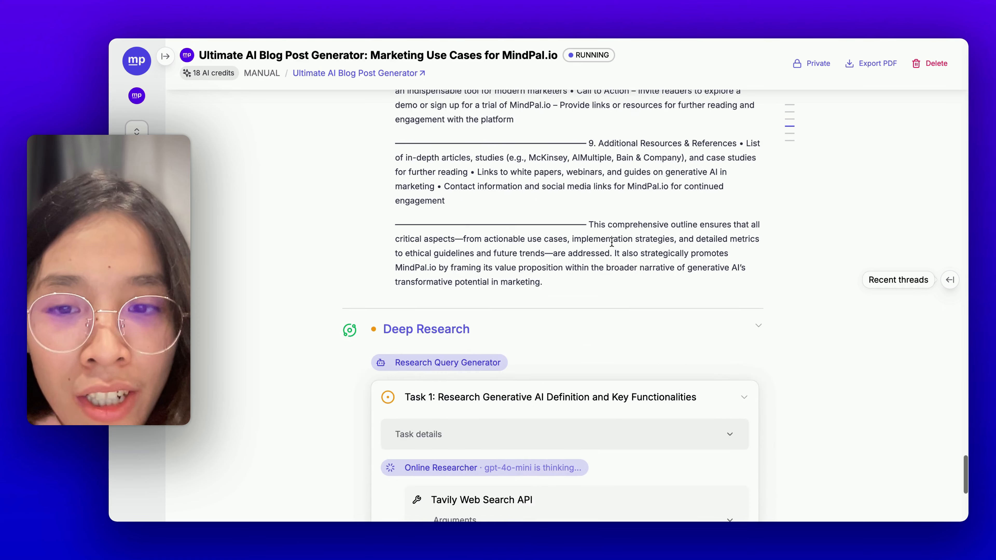
Examine the Deep Research step's list of research tasks and the start of Task 1.
{"action": "scroll", "coordinate": [598, 224], "scroll_direction": "up", "scroll_amount": 3}
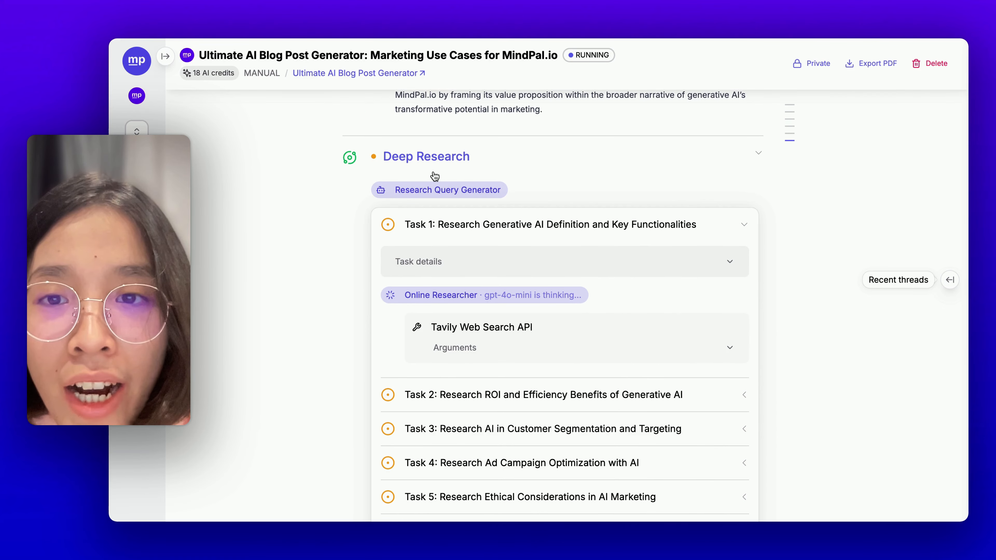
{"action": "scroll", "coordinate": [434, 175], "scroll_direction": "down", "scroll_amount": 1}
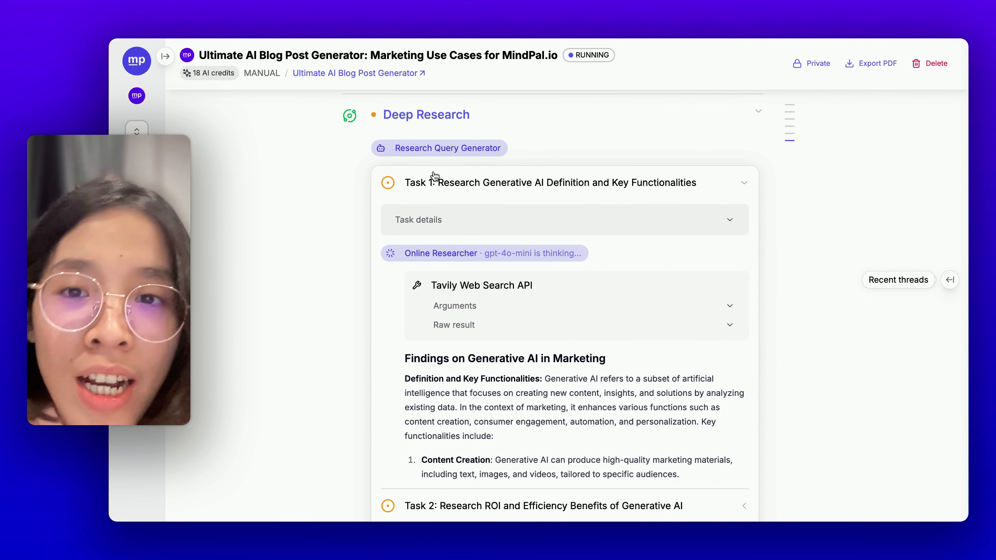
{"action": "scroll", "coordinate": [468, 180], "scroll_direction": "up", "scroll_amount": 1}
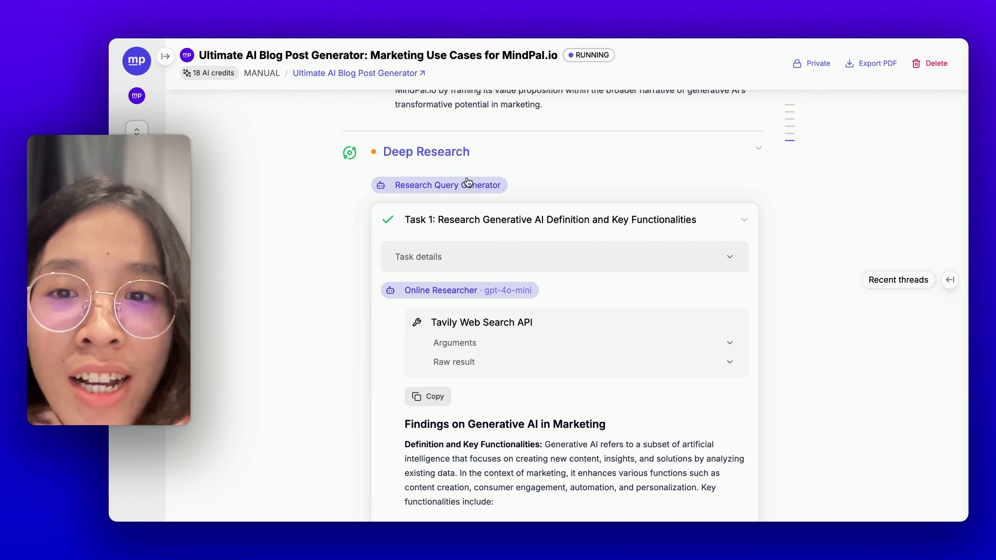
Highlight the closing sections of the blog post outline for reference, clear the selection and return to Deep Research.
{"action": "scroll", "coordinate": [468, 182], "scroll_direction": "up", "scroll_amount": 5}
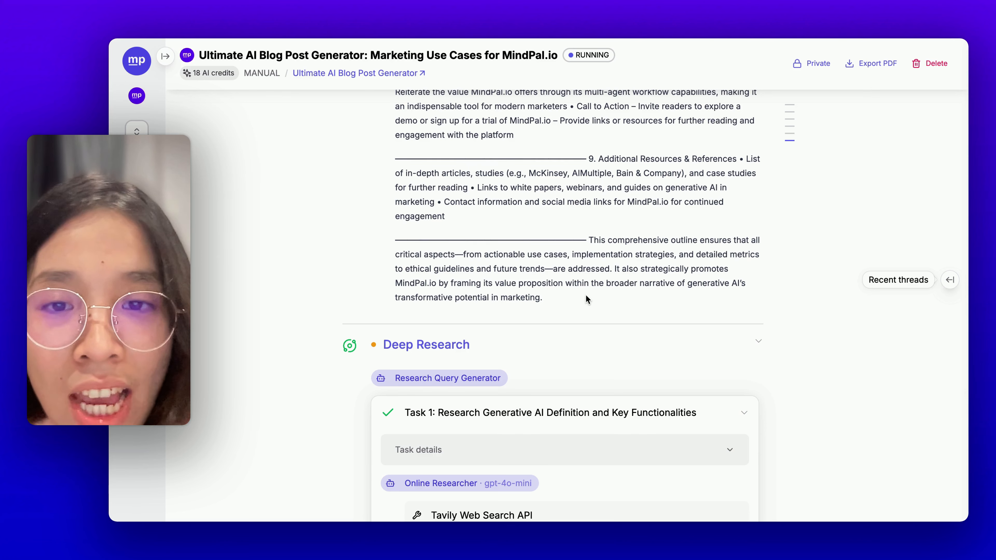
{"action": "left_click_drag", "start_coordinate": [586, 299], "coordinate": [447, 95]}
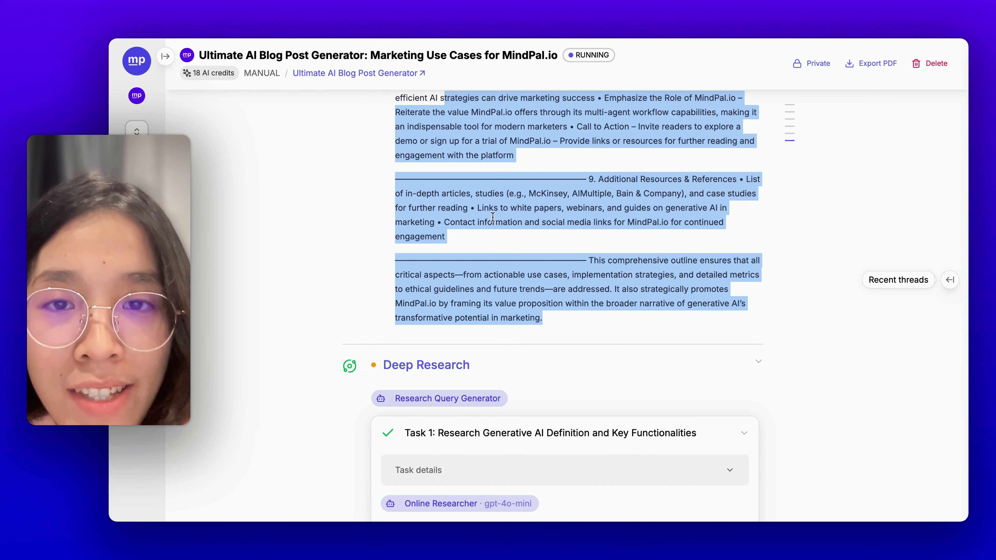
{"action": "scroll", "coordinate": [569, 328], "scroll_direction": "down", "scroll_amount": 5}
{"action": "left_click", "coordinate": [799, 205]}
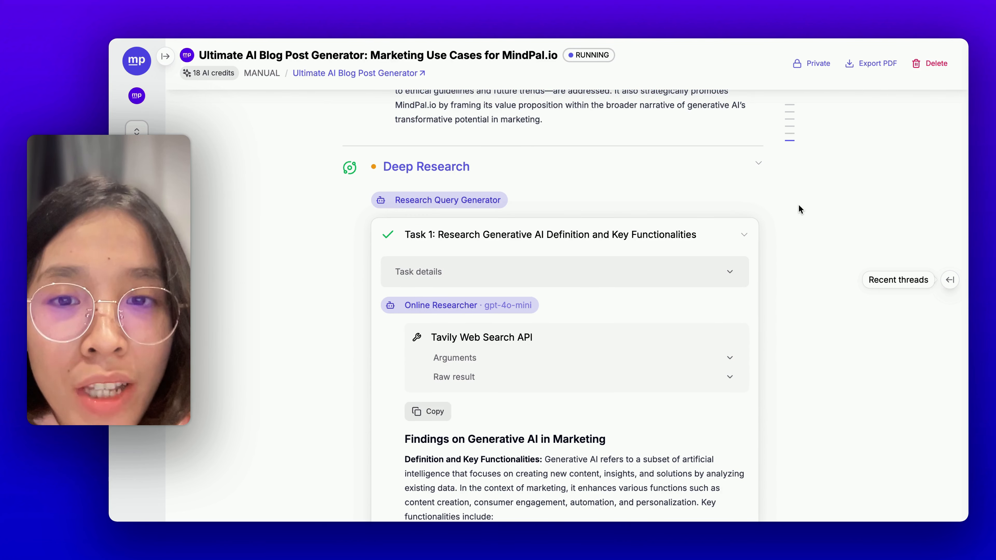
Review the findings of Task 1, Research Generative AI Definition and Key Functionalities, through to the start of Task 2.
{"action": "scroll", "coordinate": [623, 269], "scroll_direction": "down", "scroll_amount": 1}
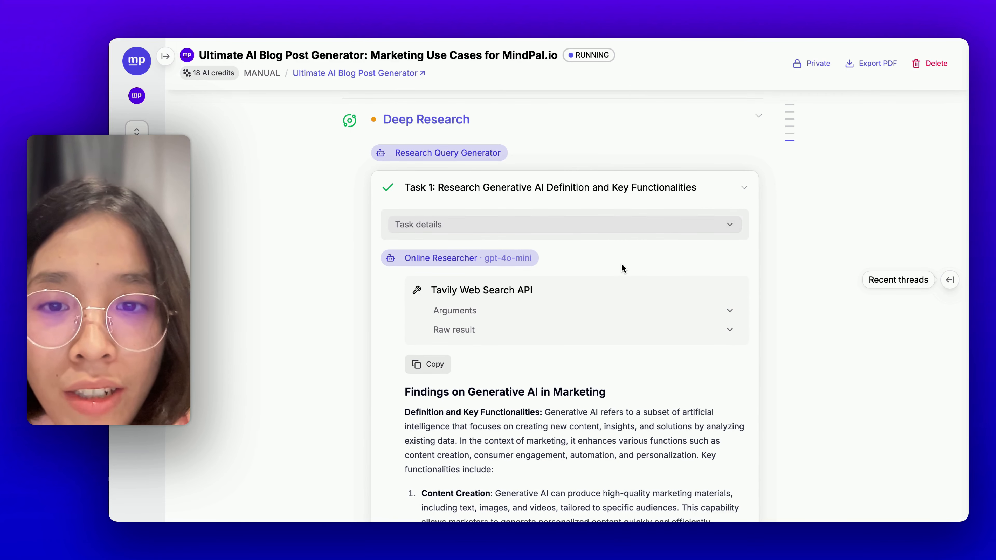
{"action": "scroll", "coordinate": [622, 264], "scroll_direction": "down", "scroll_amount": 5}
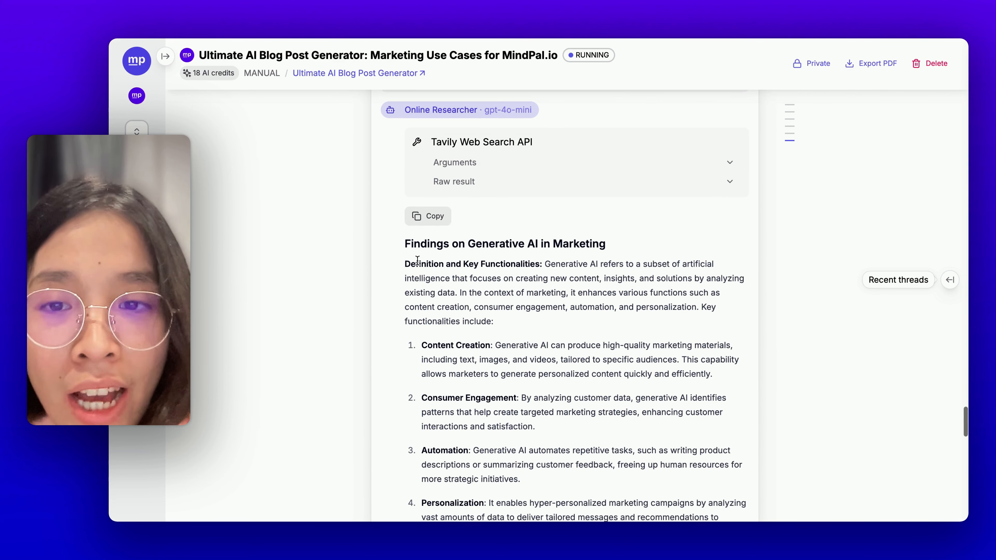
{"action": "scroll", "coordinate": [451, 212], "scroll_direction": "up", "scroll_amount": 6}
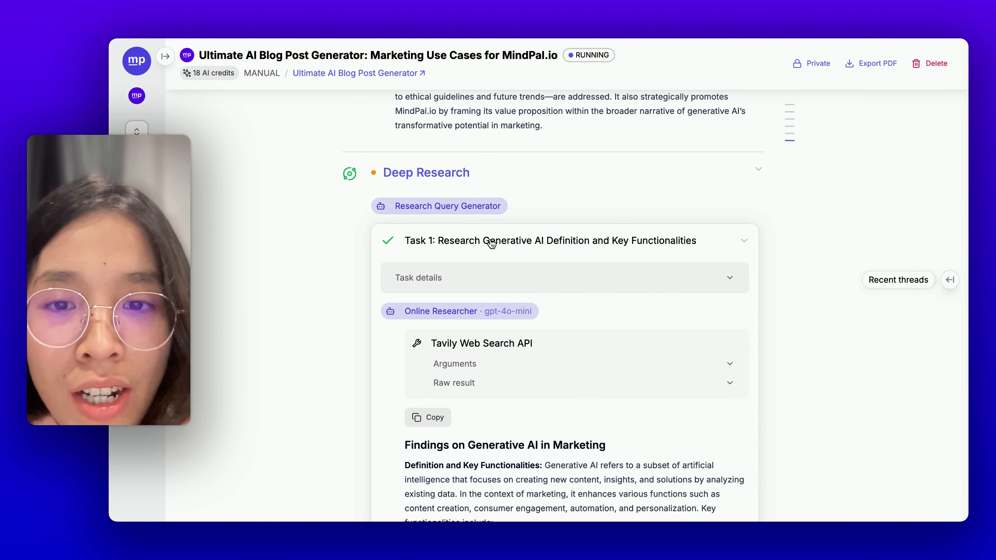
{"action": "scroll", "coordinate": [573, 294], "scroll_direction": "down", "scroll_amount": 15}
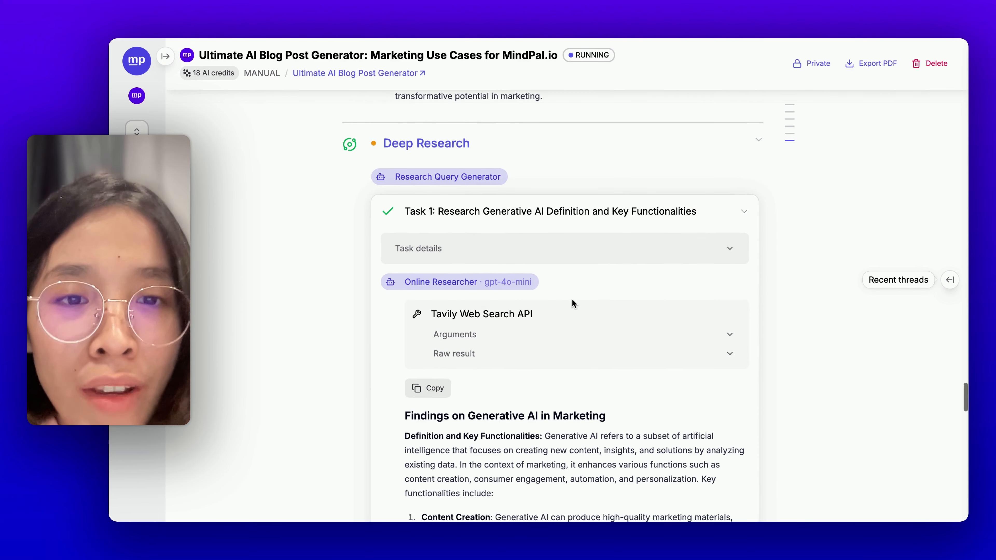
{"action": "scroll", "coordinate": [573, 300], "scroll_direction": "down", "scroll_amount": 9}
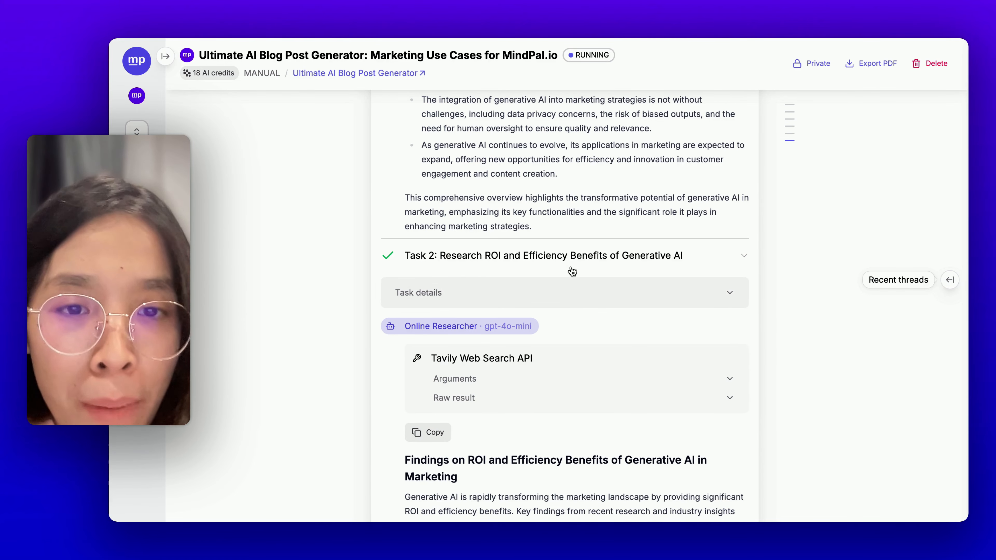
Read Task 2's findings on the ROI and efficiency benefits of generative AI, including its relevant sources.
{"action": "scroll", "coordinate": [572, 267], "scroll_direction": "down", "scroll_amount": 3}
{"action": "scroll", "coordinate": [570, 266], "scroll_direction": "down", "scroll_amount": 8}
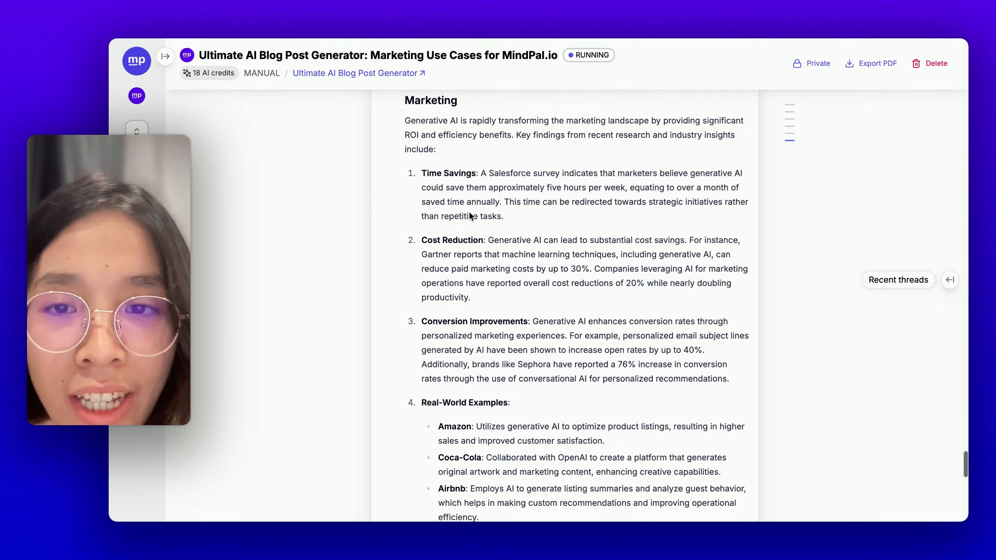
{"action": "scroll", "coordinate": [507, 267], "scroll_direction": "up", "scroll_amount": 2}
{"action": "scroll", "coordinate": [507, 267], "scroll_direction": "down", "scroll_amount": 12}
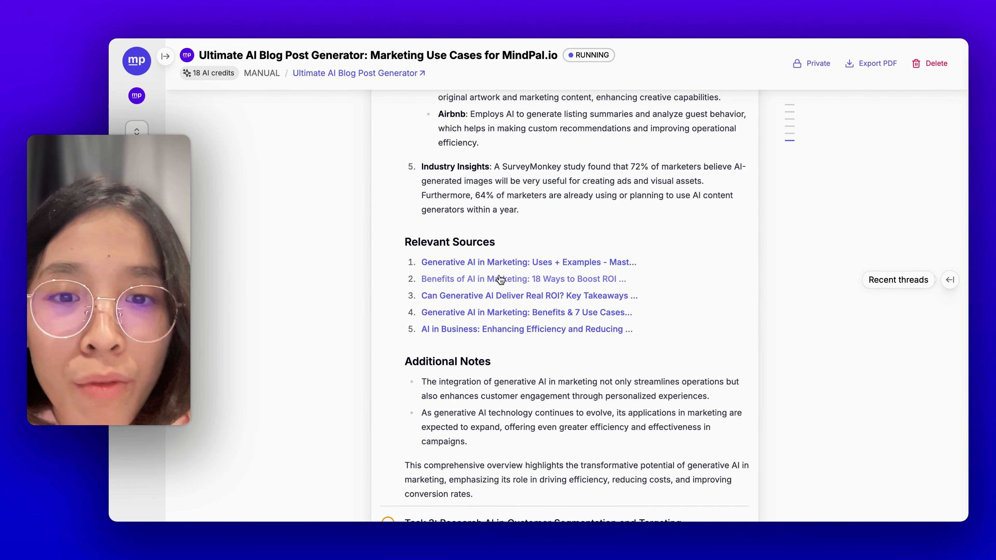
Review Task 3's findings on AI in customer segmentation and targeting, including its relevant sources and additional notes.
{"action": "scroll", "coordinate": [500, 279], "scroll_direction": "down", "scroll_amount": 6}
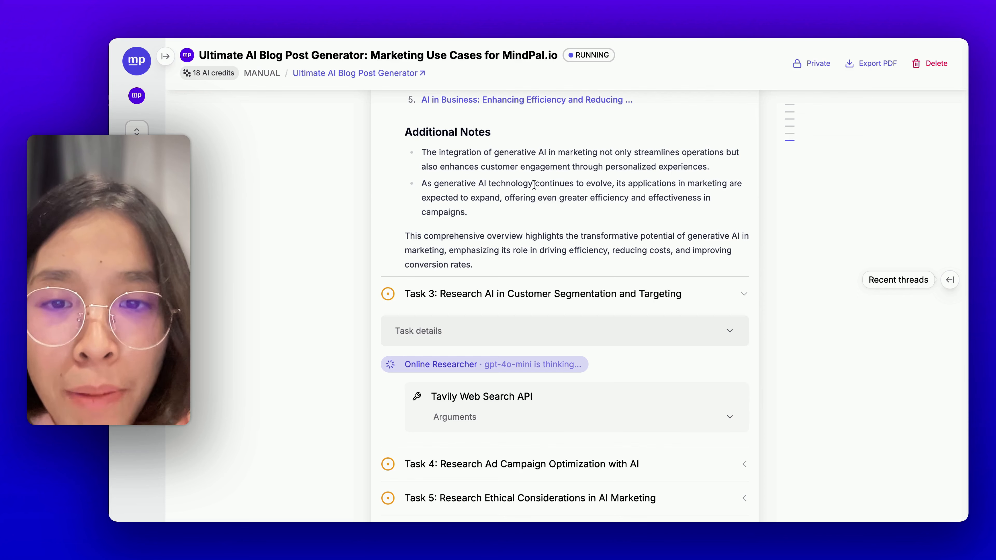
{"action": "scroll", "coordinate": [534, 184], "scroll_direction": "down", "scroll_amount": 3}
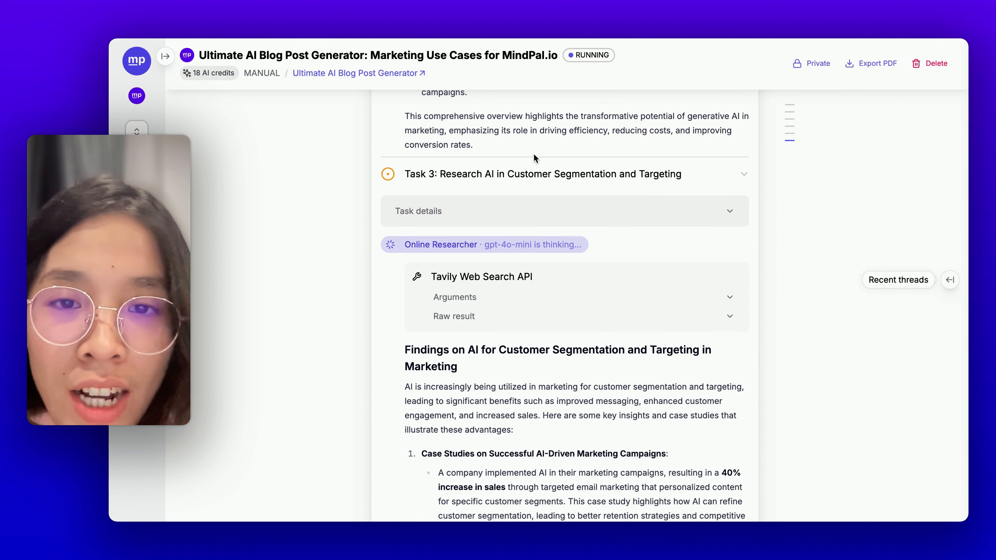
{"action": "scroll", "coordinate": [582, 176], "scroll_direction": "down", "scroll_amount": 10}
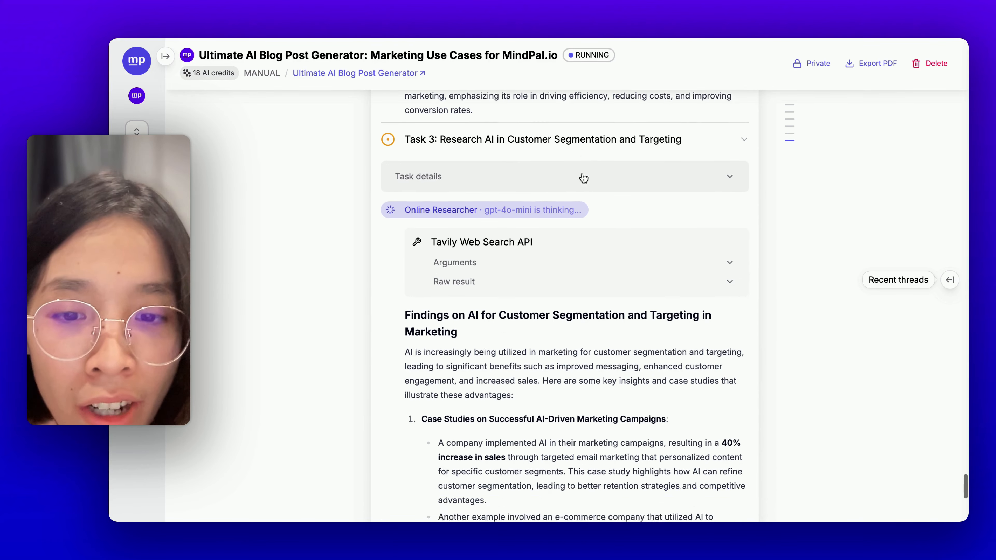
{"action": "scroll", "coordinate": [563, 412], "scroll_direction": "down", "scroll_amount": 4}
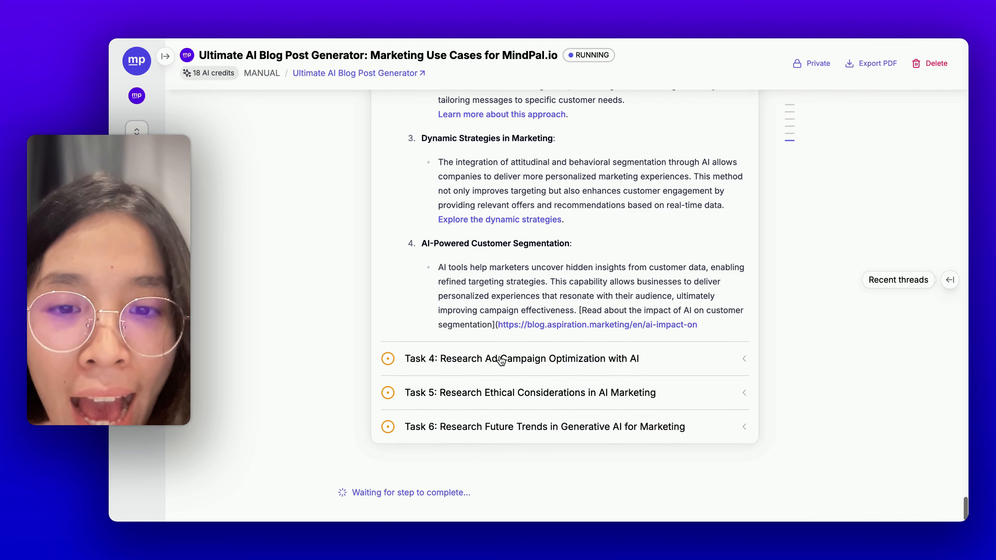
{"action": "scroll", "coordinate": [568, 402], "scroll_direction": "down", "scroll_amount": 5}
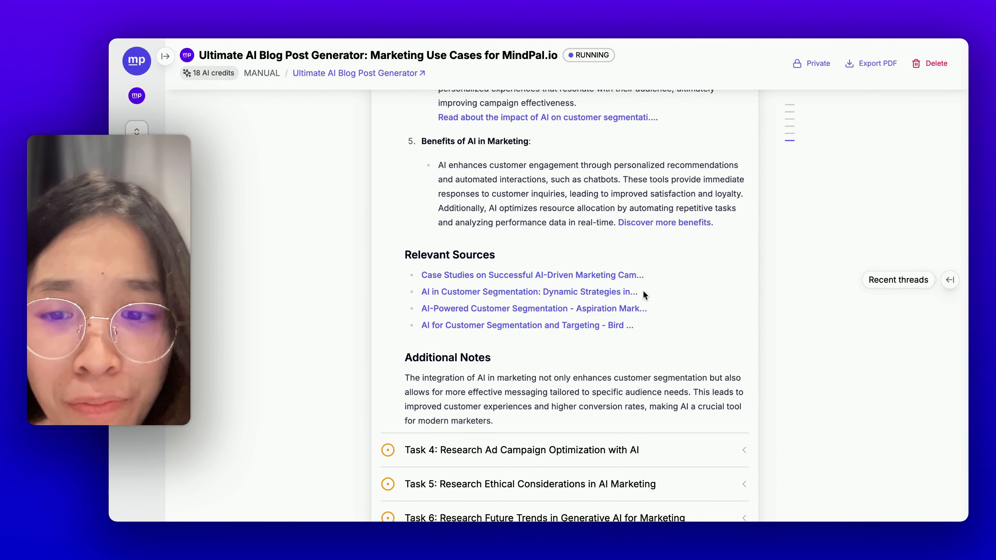
{"action": "scroll", "coordinate": [643, 293], "scroll_direction": "up", "scroll_amount": 5}
{"action": "scroll", "coordinate": [642, 292], "scroll_direction": "down", "scroll_amount": 9}
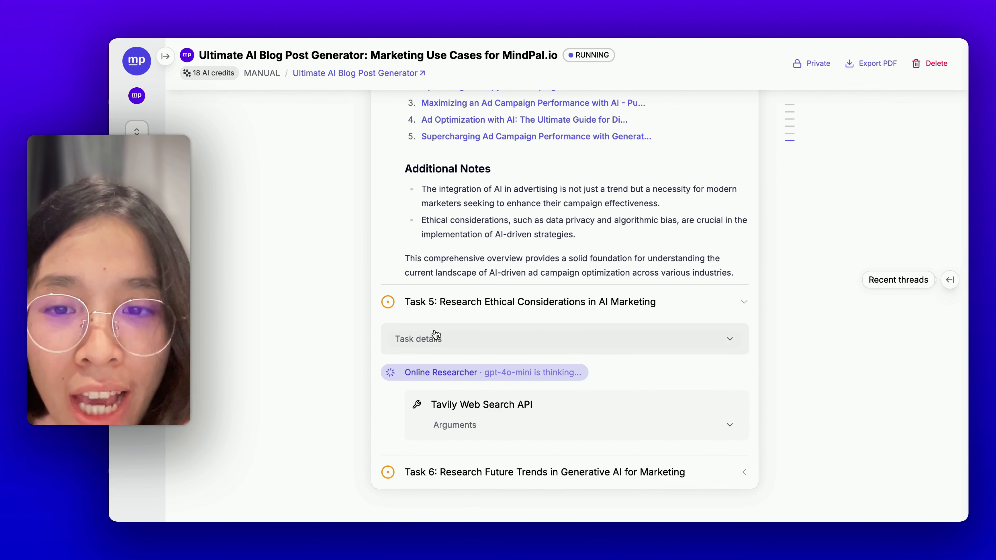
Review Task 6's findings on future trends in generative AI for marketing, through its sources and additional notes.
{"action": "scroll", "coordinate": [477, 310], "scroll_direction": "up", "scroll_amount": 5}
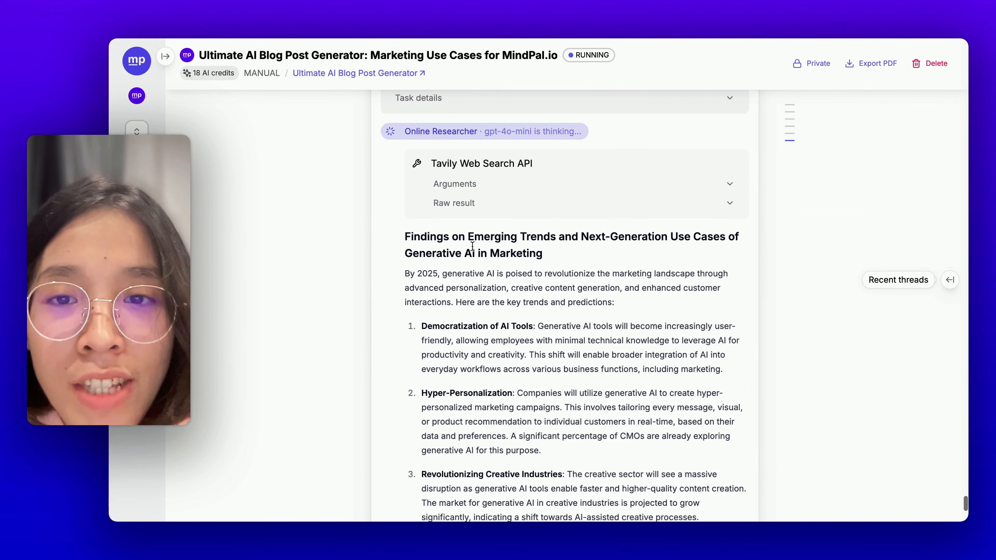
{"action": "scroll", "coordinate": [473, 246], "scroll_direction": "up", "scroll_amount": 3}
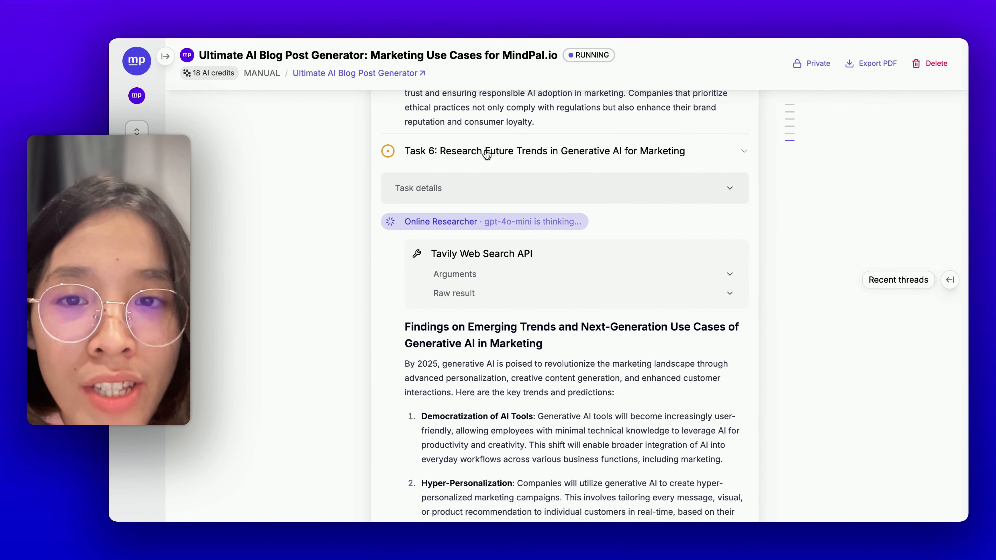
{"action": "scroll", "coordinate": [510, 242], "scroll_direction": "down", "scroll_amount": 7}
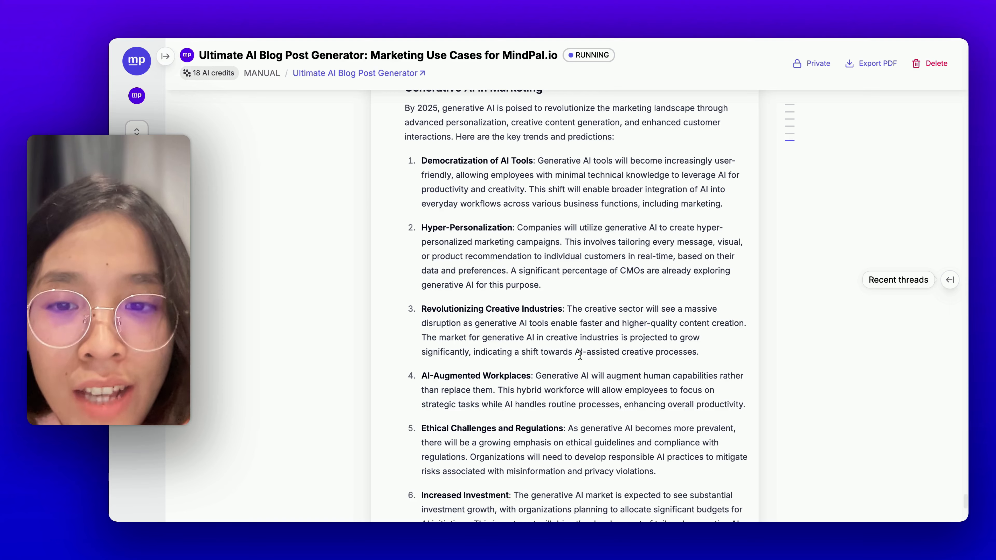
{"action": "scroll", "coordinate": [580, 355], "scroll_direction": "down", "scroll_amount": 8}
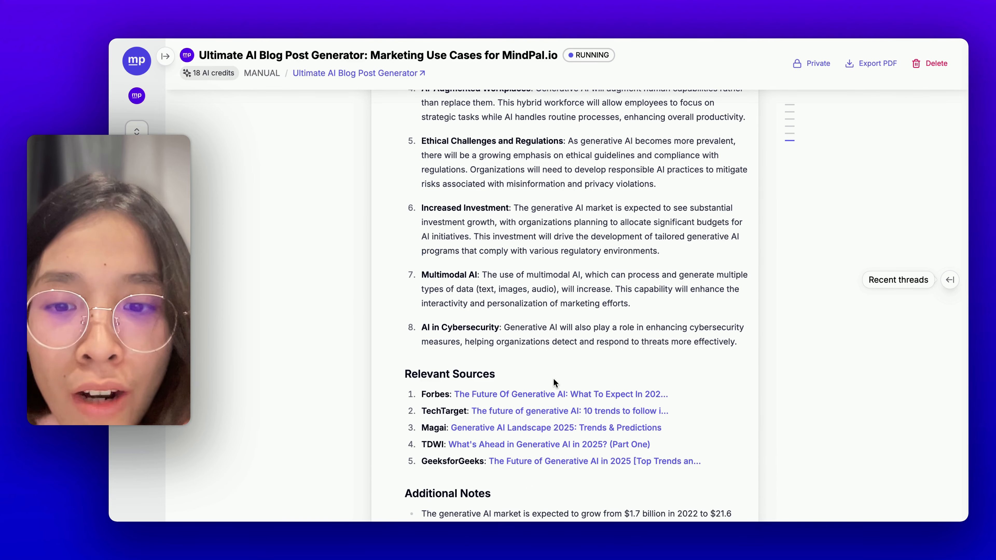
{"action": "scroll", "coordinate": [554, 379], "scroll_direction": "down", "scroll_amount": 4}
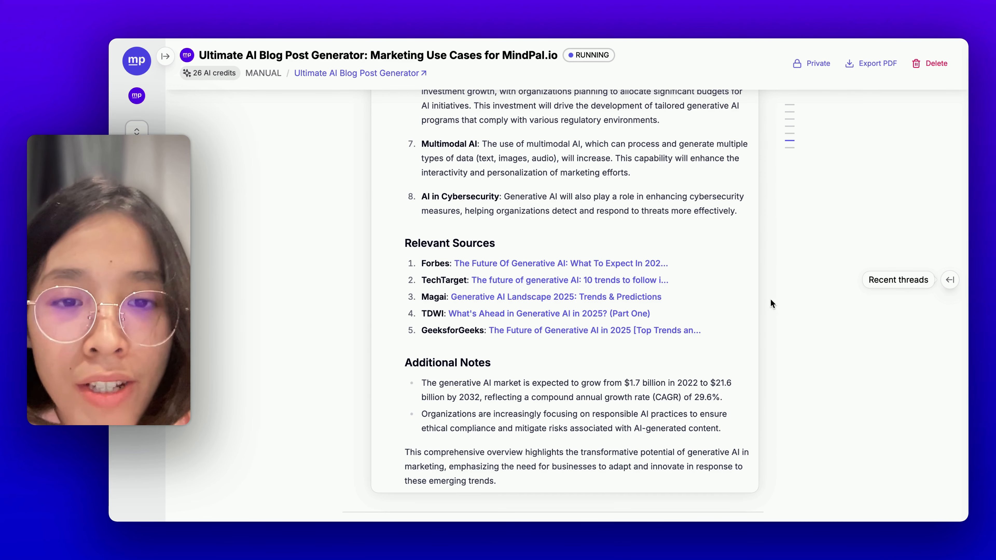
{"action": "scroll", "coordinate": [769, 343], "scroll_direction": "up", "scroll_amount": 8}
{"action": "scroll", "coordinate": [770, 344], "scroll_direction": "down", "scroll_amount": 11}
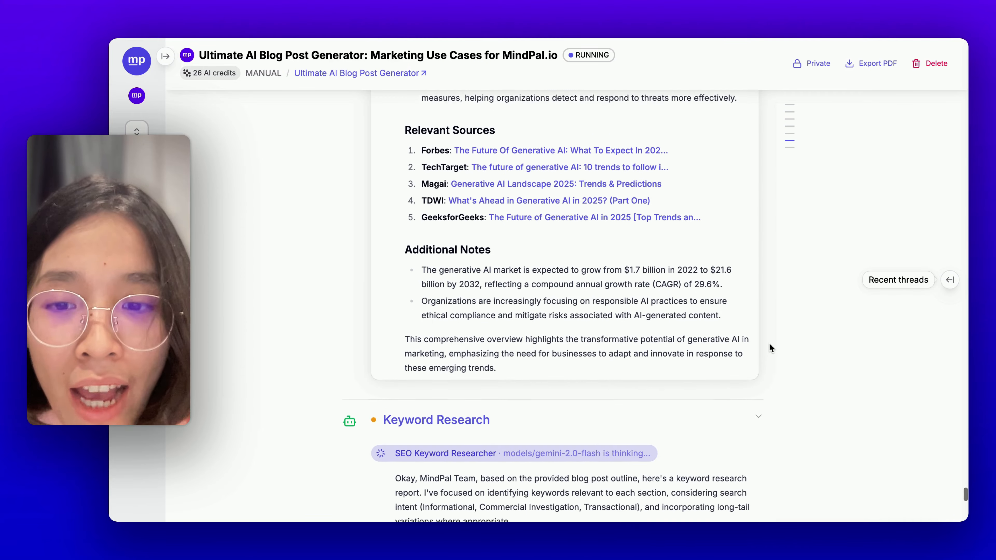
Examine the Keyword Research report from core keywords and section groupings through long-tail examples, search intent and recommendations.
{"action": "scroll", "coordinate": [747, 380], "scroll_direction": "down", "scroll_amount": 11}
{"action": "scroll", "coordinate": [747, 380], "scroll_direction": "up", "scroll_amount": 6}
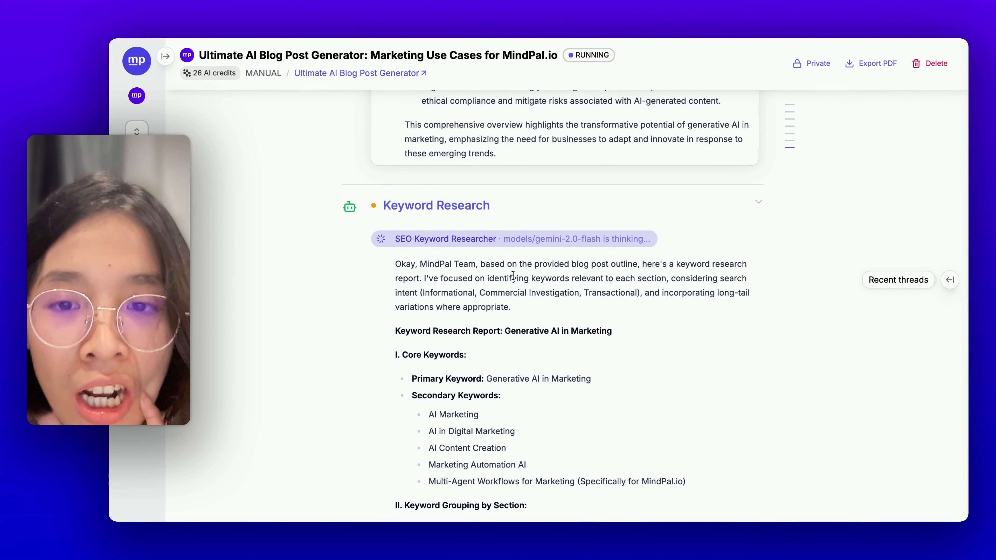
{"action": "scroll", "coordinate": [513, 276], "scroll_direction": "down", "scroll_amount": 3}
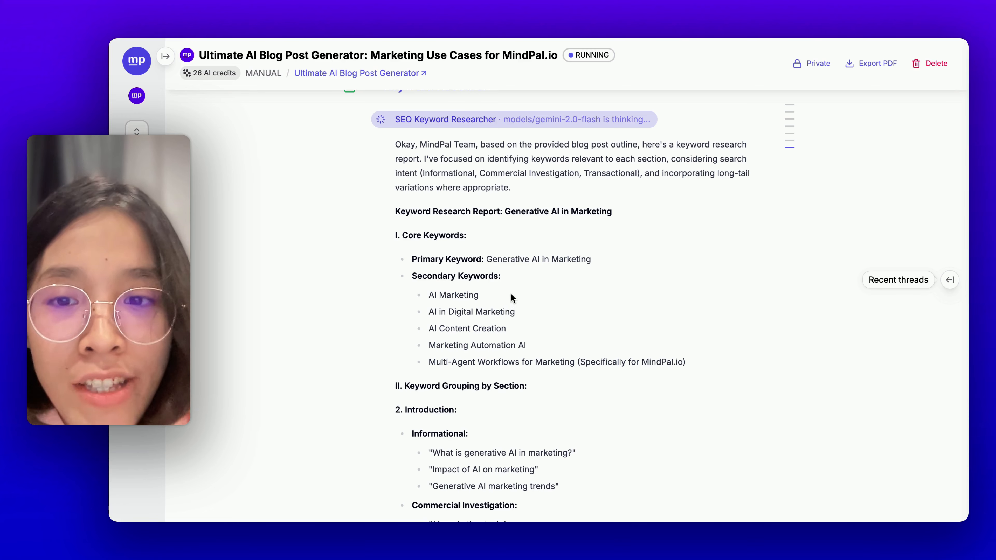
{"action": "scroll", "coordinate": [511, 299], "scroll_direction": "down", "scroll_amount": 3}
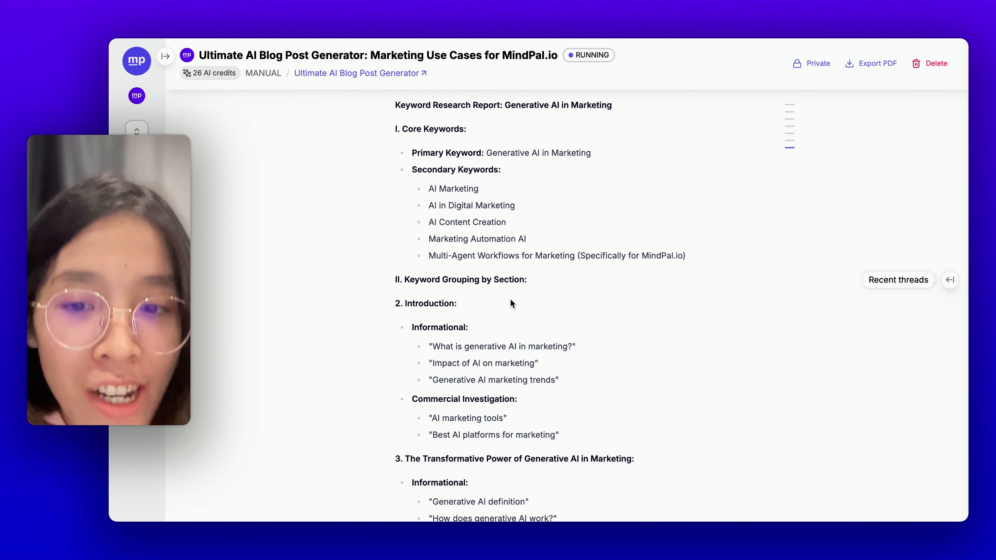
{"action": "scroll", "coordinate": [510, 299], "scroll_direction": "down", "scroll_amount": 5}
{"action": "scroll", "coordinate": [510, 299], "scroll_direction": "down", "scroll_amount": 11}
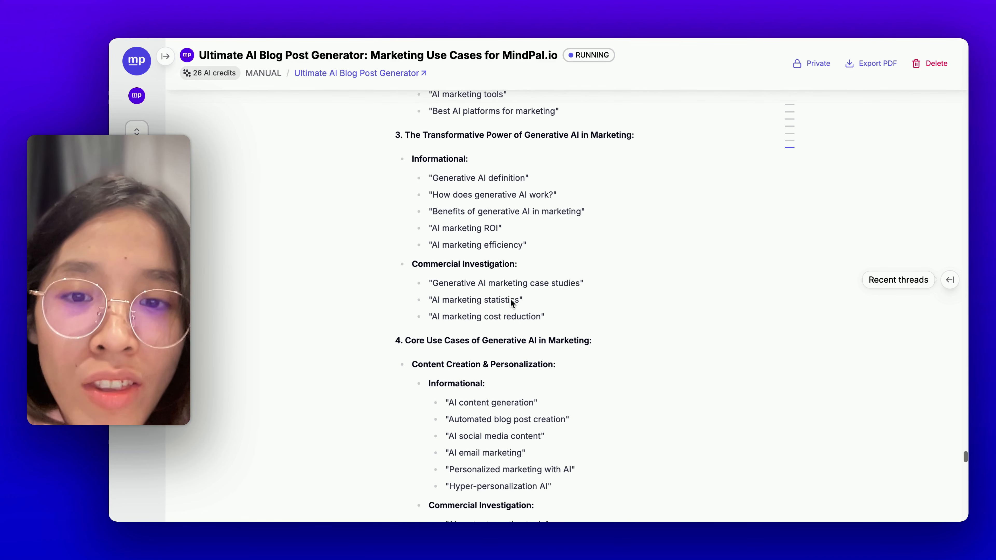
{"action": "scroll", "coordinate": [511, 299], "scroll_direction": "down", "scroll_amount": 4}
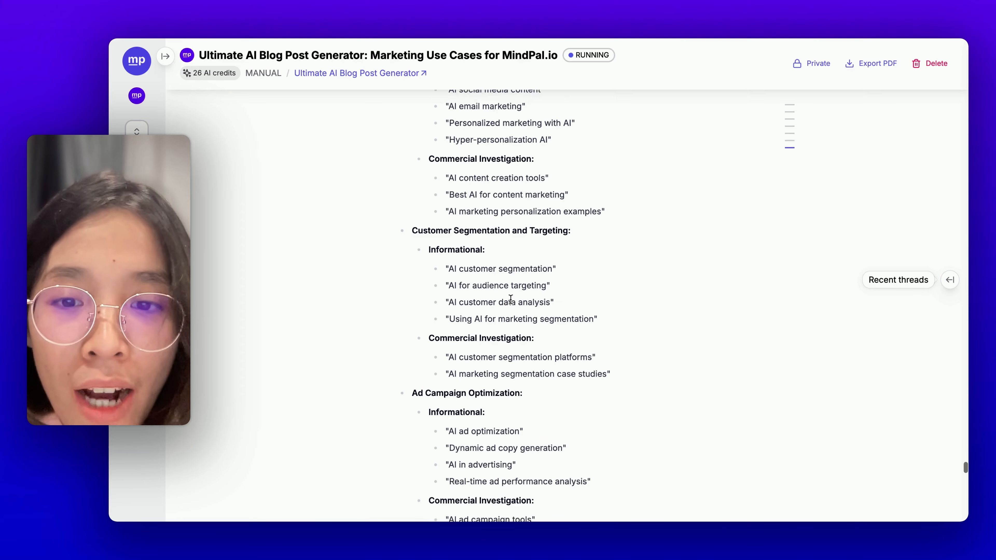
{"action": "scroll", "coordinate": [511, 299], "scroll_direction": "down", "scroll_amount": 20}
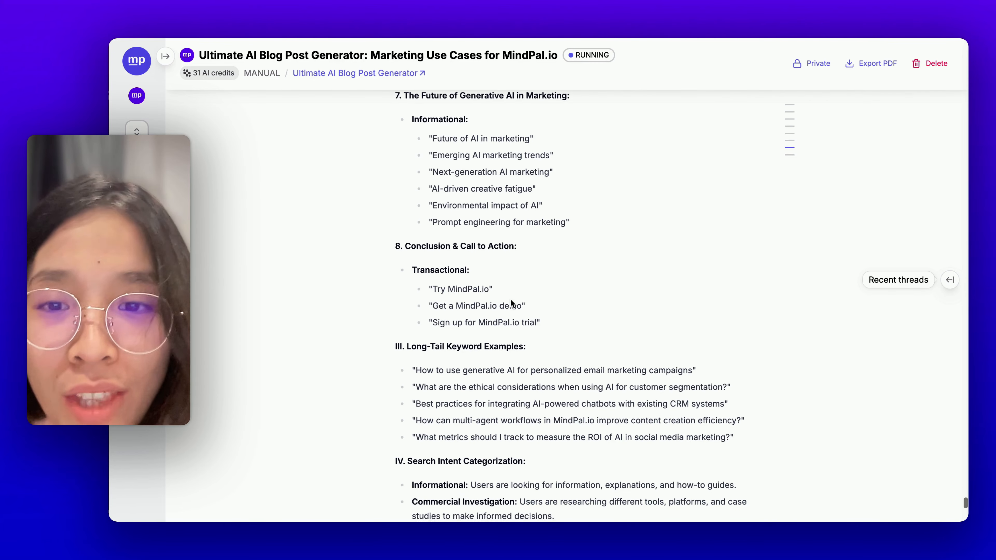
{"action": "scroll", "coordinate": [510, 299], "scroll_direction": "down", "scroll_amount": 10}
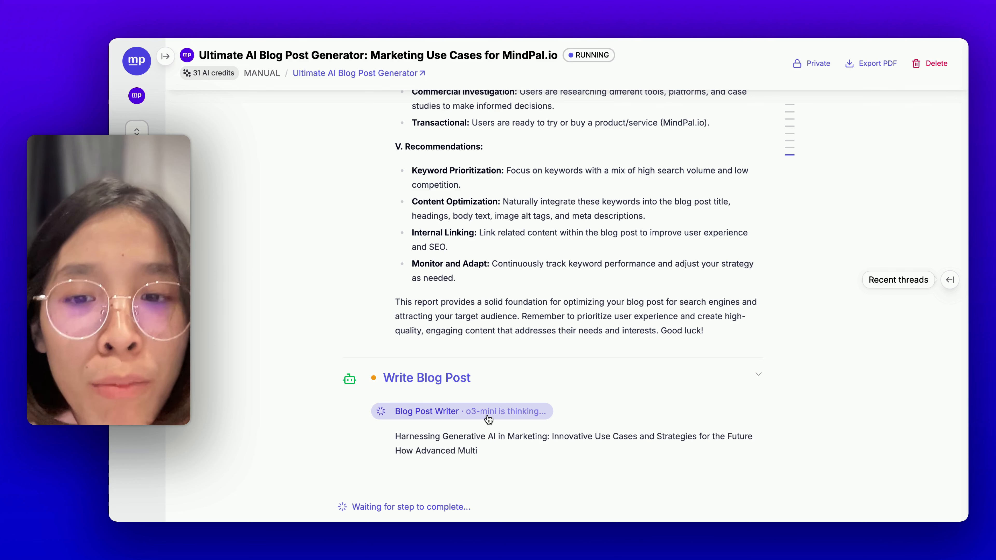
Skim the opening sections of the Write Blog Post output and highlight its Introduction heading.
{"action": "scroll", "coordinate": [488, 419], "scroll_direction": "down", "scroll_amount": 5}
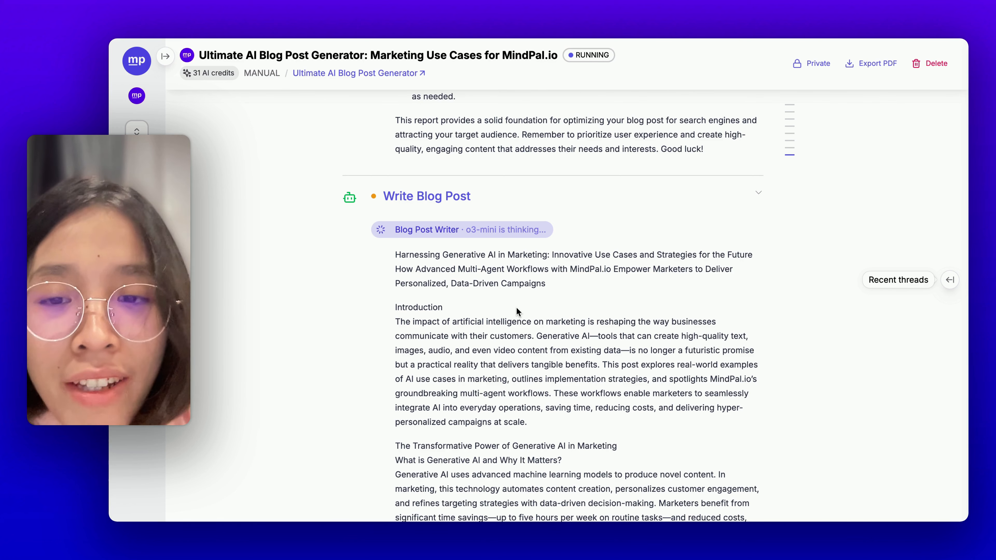
{"action": "scroll", "coordinate": [517, 312], "scroll_direction": "down", "scroll_amount": 10}
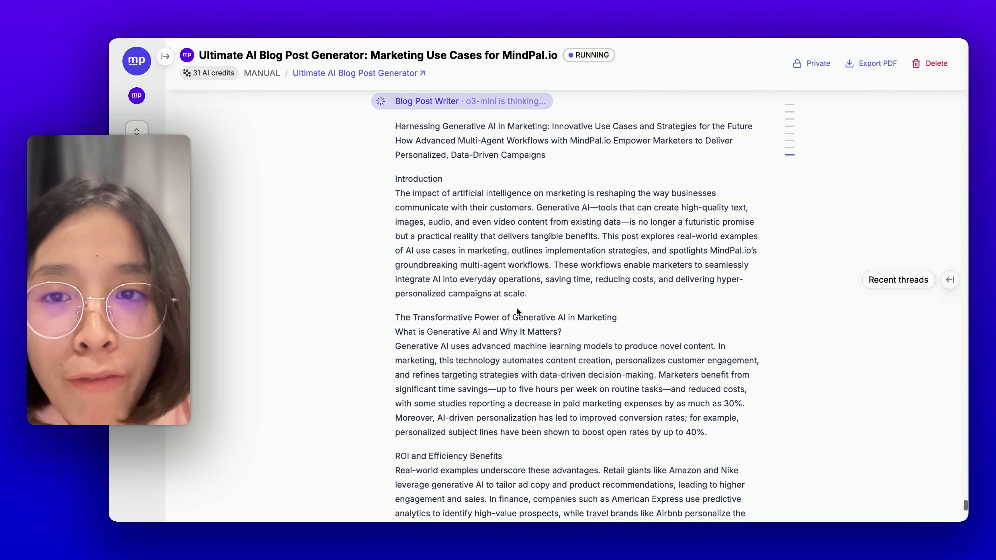
{"action": "scroll", "coordinate": [517, 308], "scroll_direction": "down", "scroll_amount": 3}
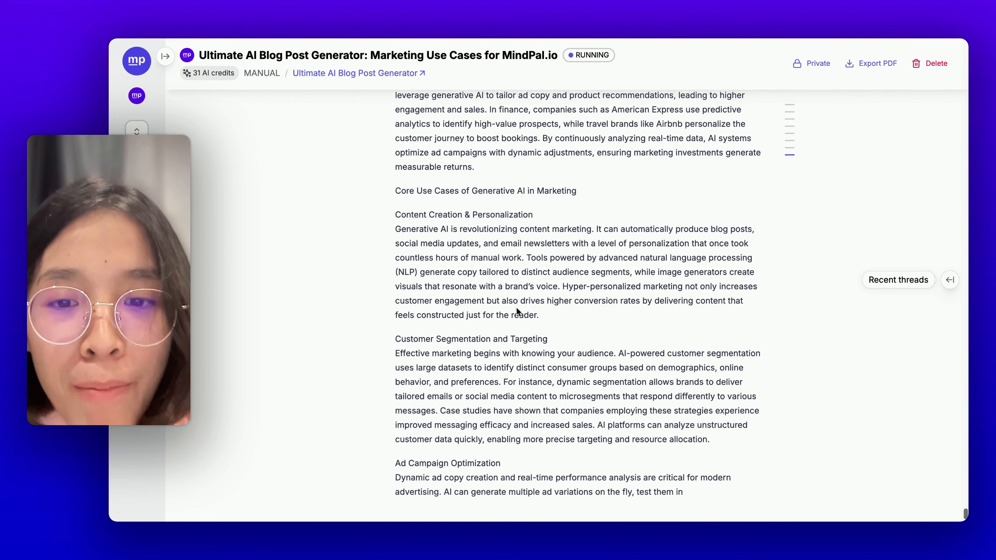
{"action": "scroll", "coordinate": [517, 308], "scroll_direction": "up", "scroll_amount": 12}
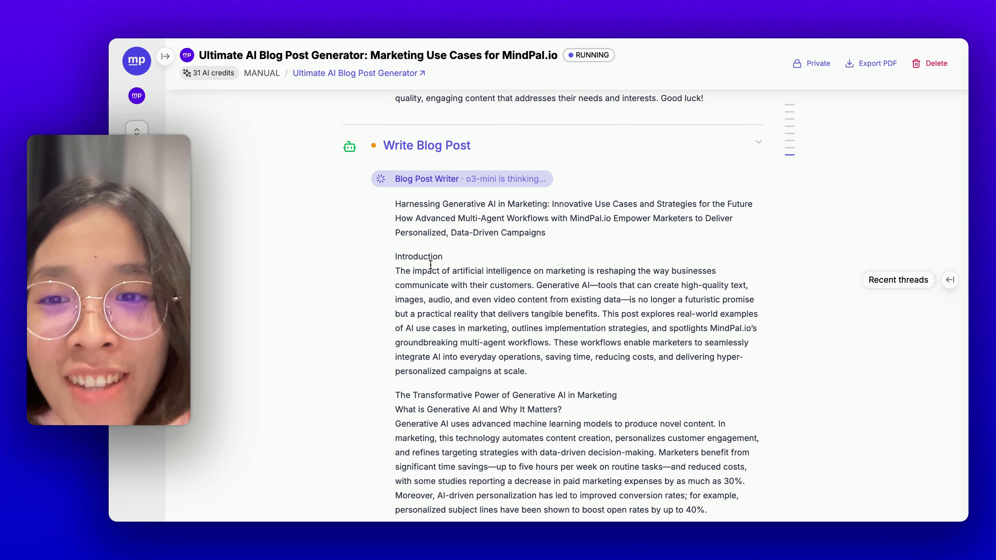
{"action": "left_click_drag", "start_coordinate": [395, 257], "coordinate": [460, 258]}
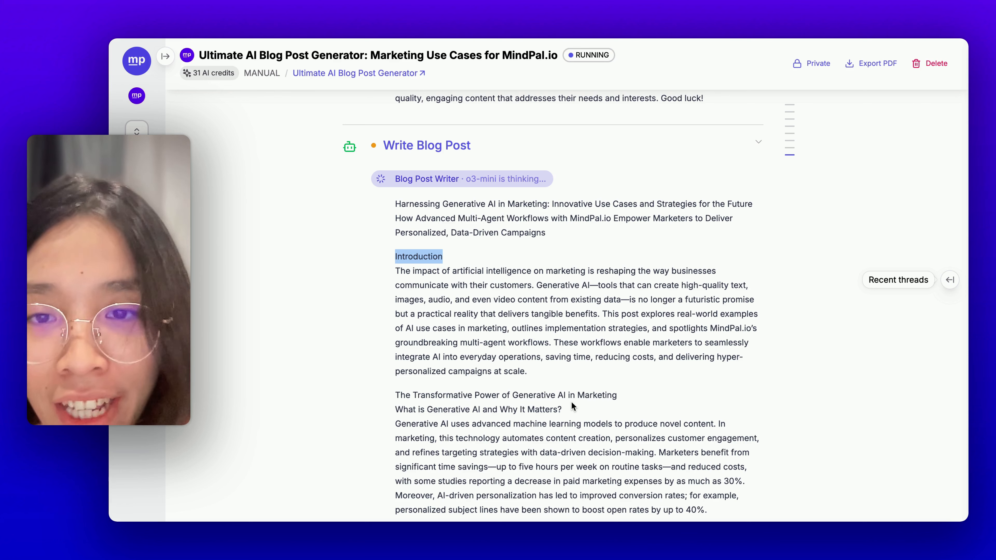
Read the rest of the generated blog post, from the introduction through the MindPal.io spotlight to the conclusion and references.
{"action": "scroll", "coordinate": [572, 402], "scroll_direction": "down", "scroll_amount": 2}
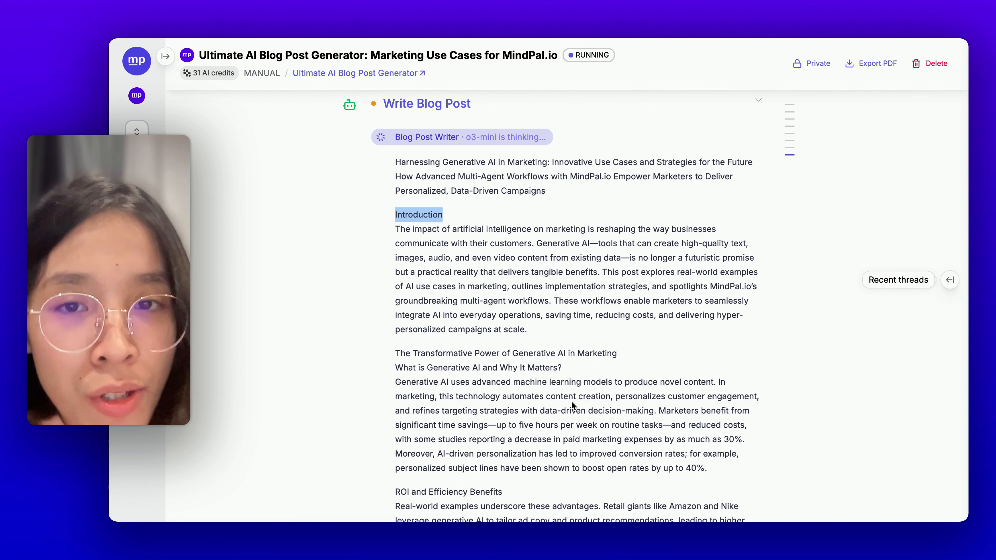
{"action": "scroll", "coordinate": [572, 402], "scroll_direction": "down", "scroll_amount": 15}
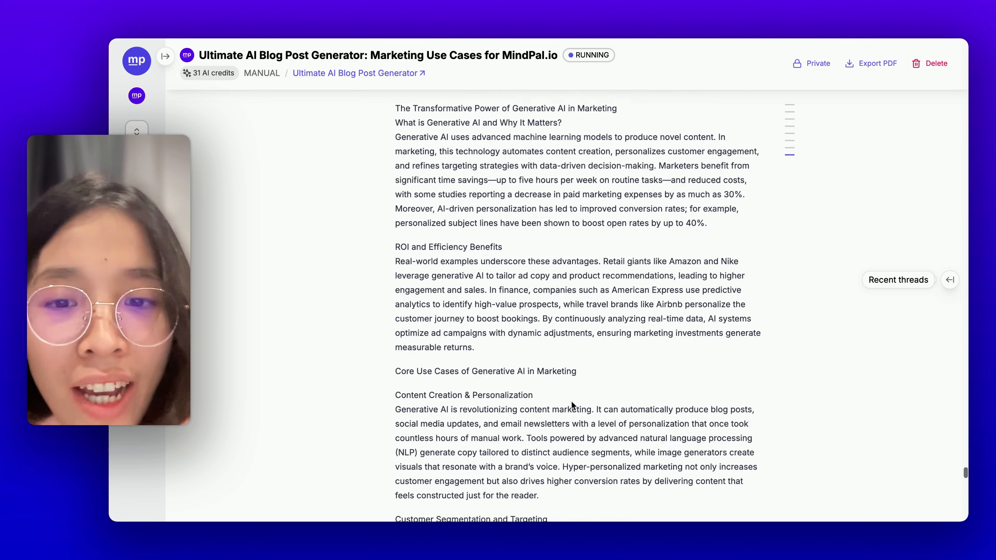
{"action": "scroll", "coordinate": [572, 401], "scroll_direction": "down", "scroll_amount": 3}
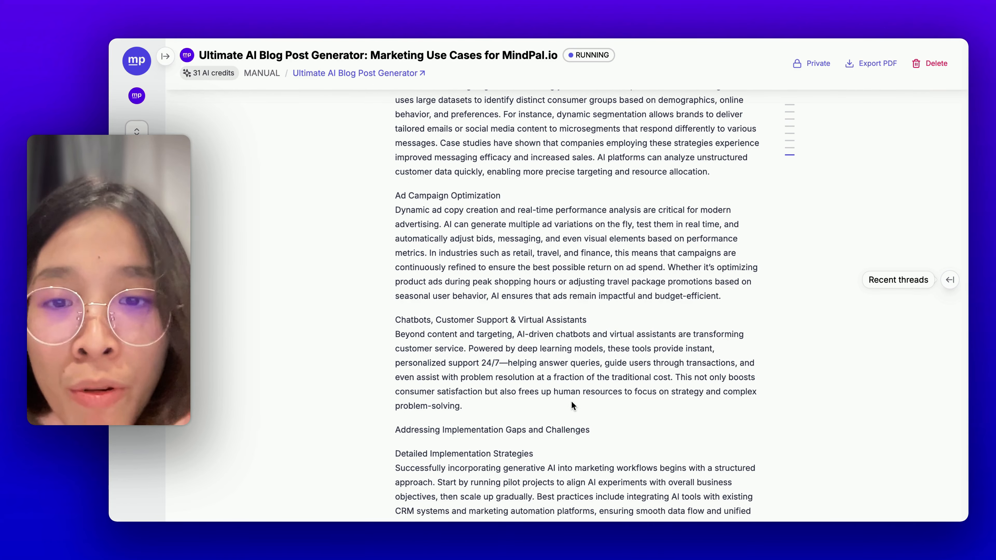
{"action": "scroll", "coordinate": [571, 404], "scroll_direction": "down", "scroll_amount": 18}
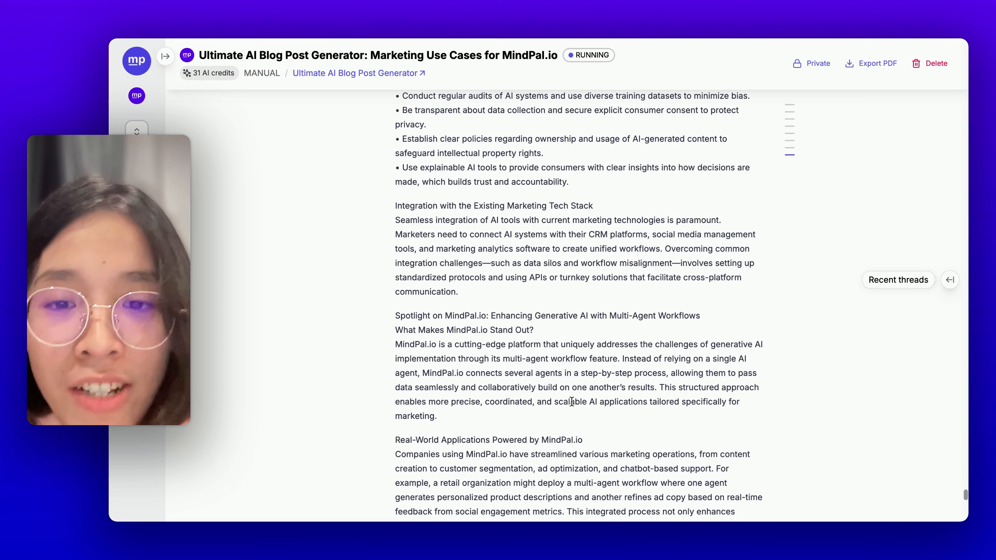
{"action": "scroll", "coordinate": [571, 402], "scroll_direction": "down", "scroll_amount": 4}
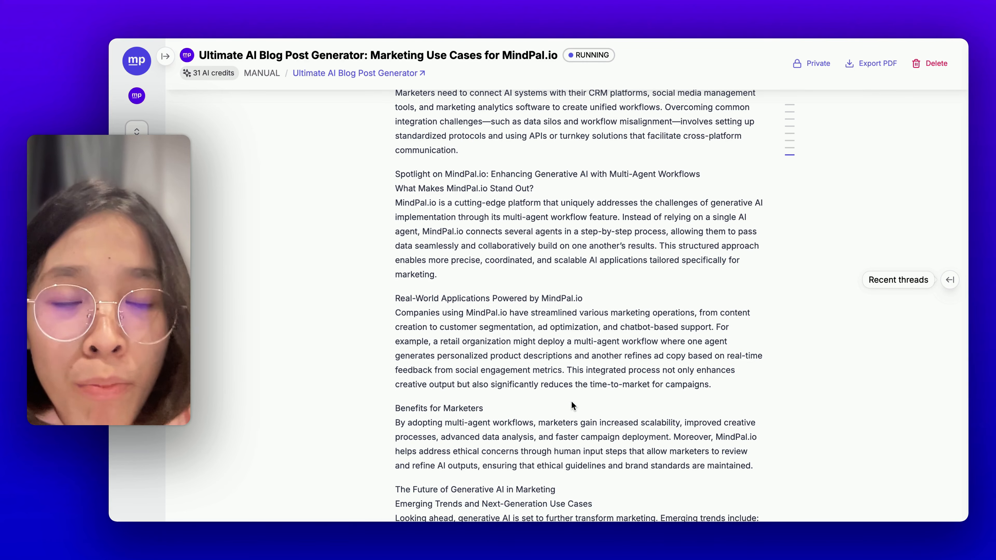
{"action": "scroll", "coordinate": [571, 401], "scroll_direction": "down", "scroll_amount": 11}
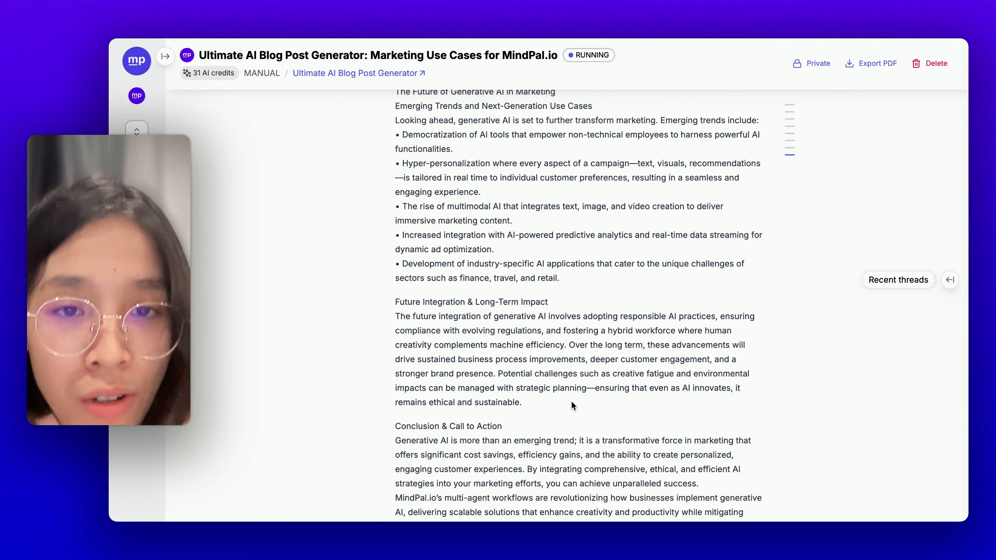
{"action": "scroll", "coordinate": [571, 401], "scroll_direction": "down", "scroll_amount": 9}
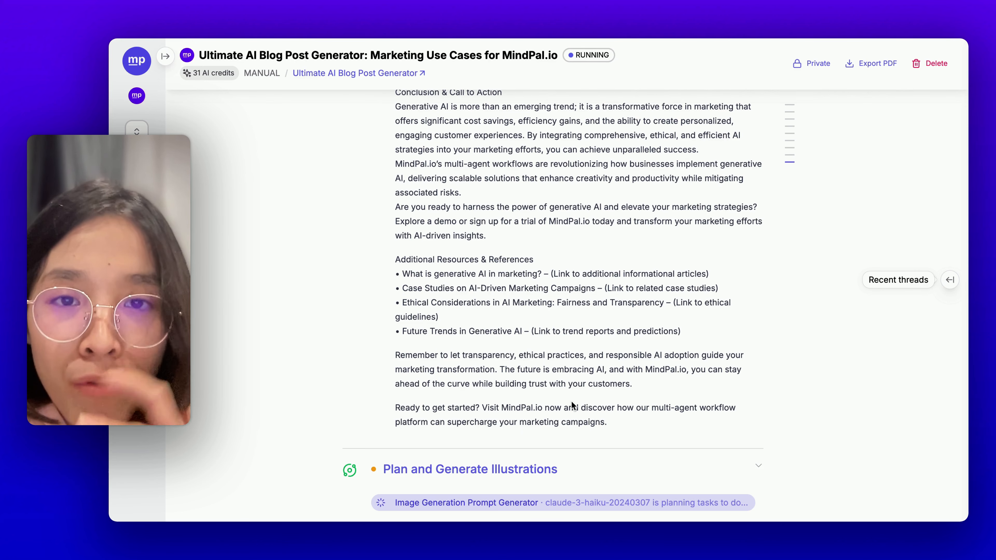
Expand the task details for Illustration of Generative AI in Marketing, highlight the image prompt and view the Dall-E output.
{"action": "scroll", "coordinate": [571, 401], "scroll_direction": "down", "scroll_amount": 3}
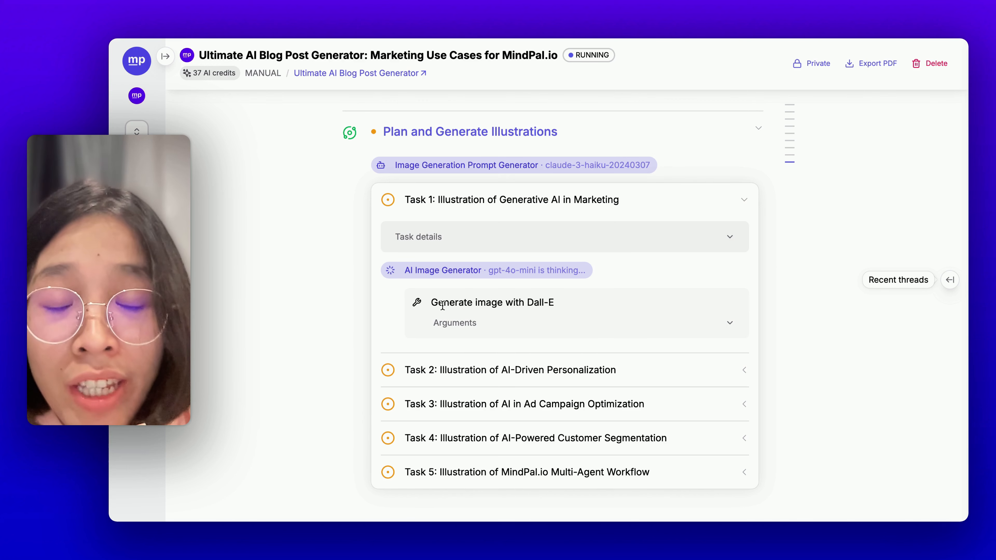
{"action": "left_click", "coordinate": [429, 245]}
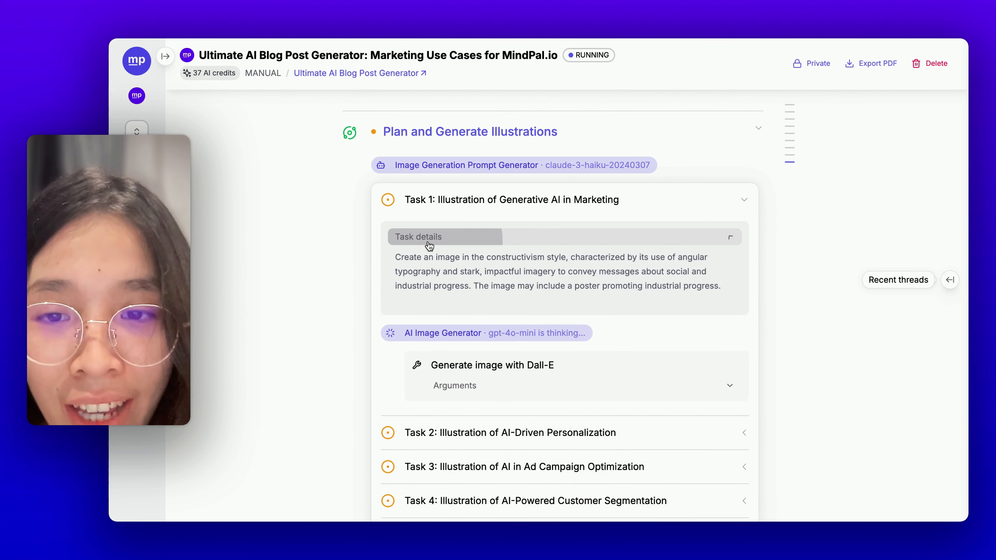
{"action": "triple_click", "coordinate": [469, 268]}
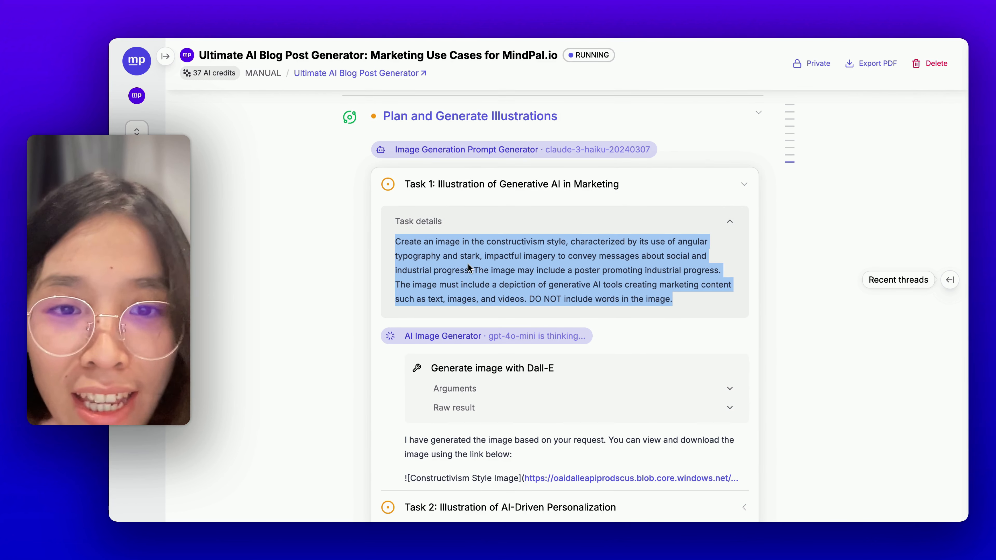
{"action": "scroll", "coordinate": [492, 259], "scroll_direction": "down", "scroll_amount": 6}
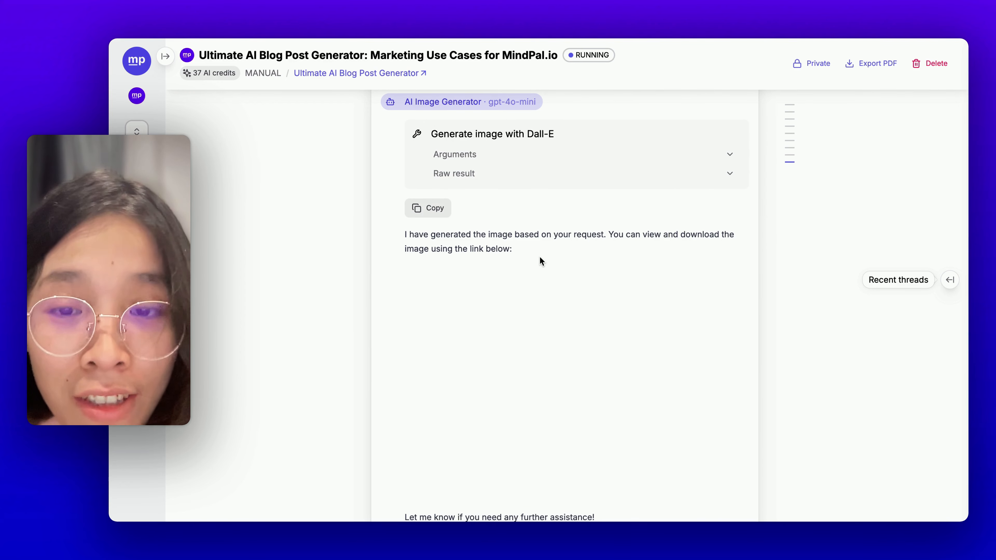
Compare the generated Illustration of Generative AI in Marketing image with the prompt in its task details.
{"action": "scroll", "coordinate": [540, 257], "scroll_direction": "down", "scroll_amount": 1}
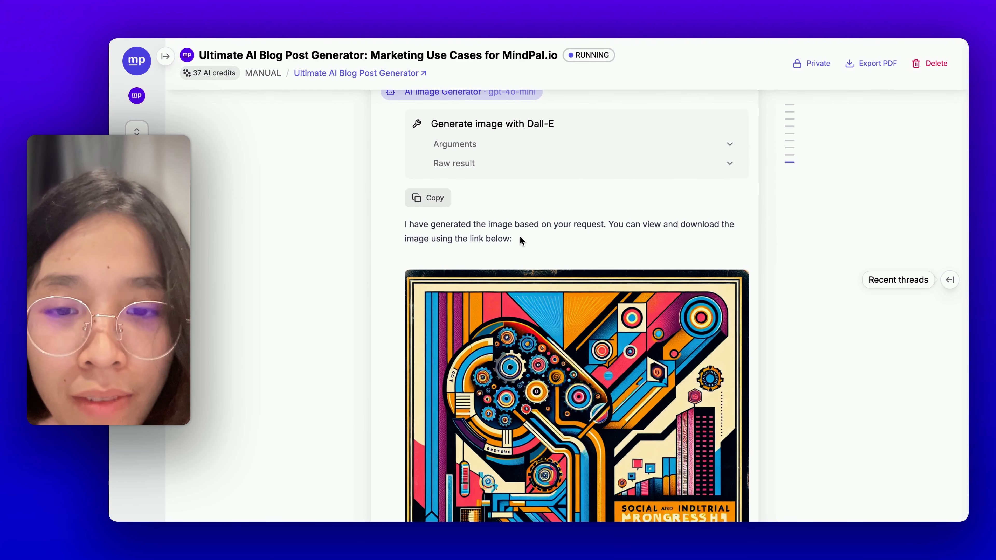
{"action": "scroll", "coordinate": [521, 237], "scroll_direction": "down", "scroll_amount": 3}
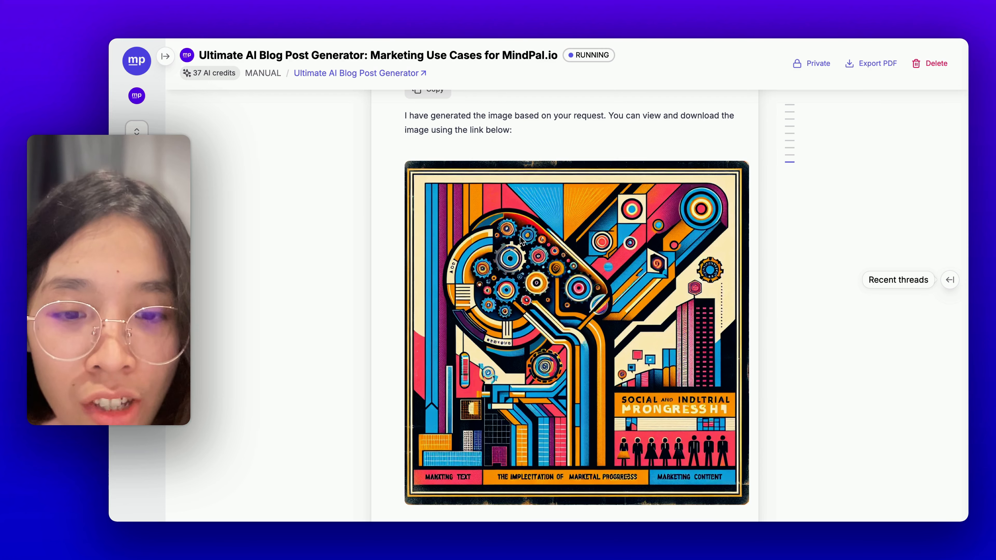
{"action": "scroll", "coordinate": [520, 235], "scroll_direction": "up", "scroll_amount": 9}
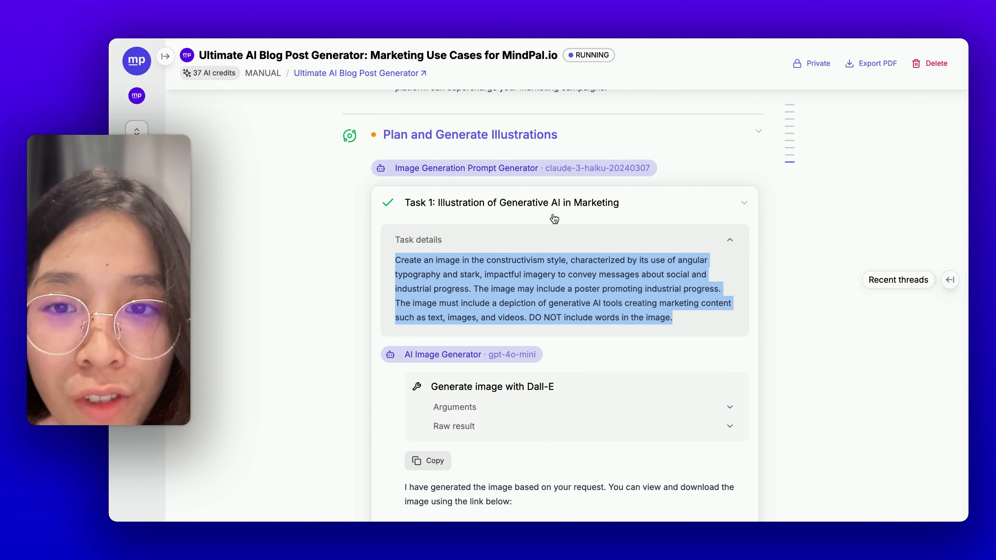
{"action": "scroll", "coordinate": [554, 218], "scroll_direction": "down", "scroll_amount": 8}
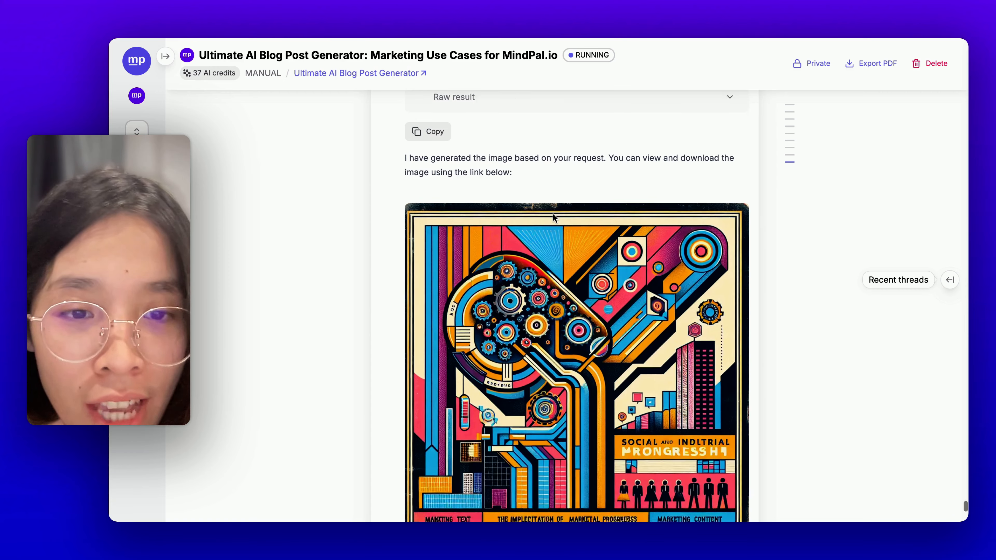
{"action": "scroll", "coordinate": [553, 214], "scroll_direction": "up", "scroll_amount": 8}
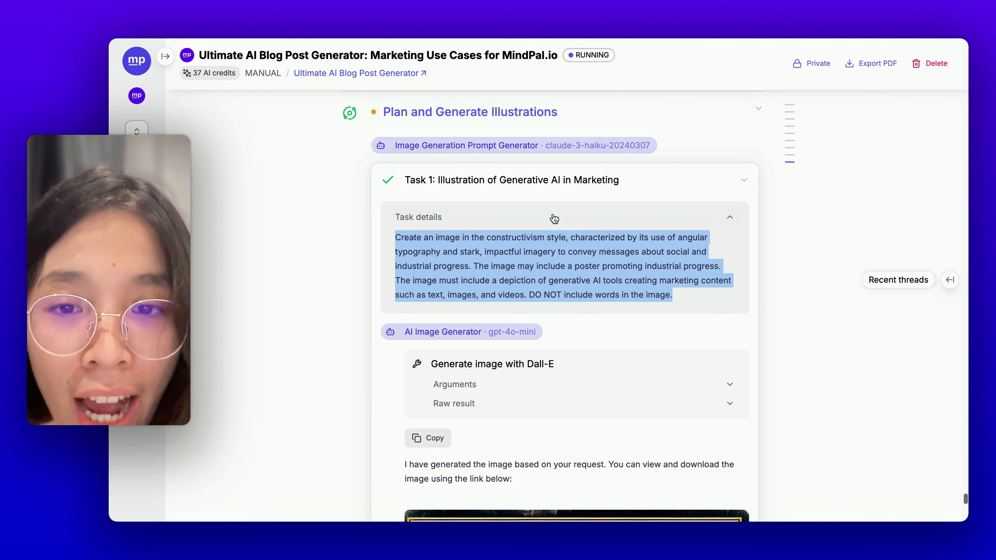
Highlight the first task's image prompt, its word "constructivism" and the instruction "DO NOT include words in the image.".
{"action": "left_click", "coordinate": [497, 279]}
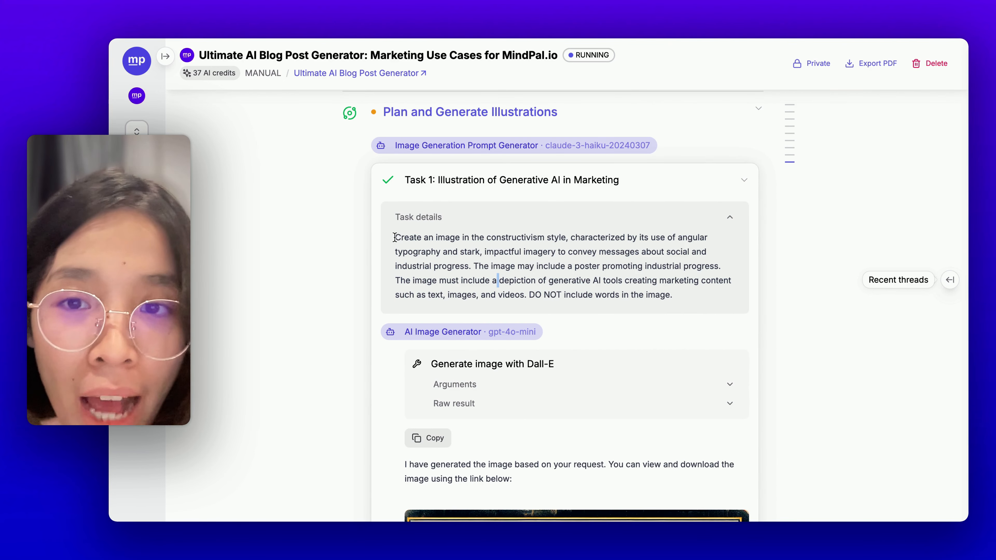
{"action": "left_click_drag", "start_coordinate": [391, 235], "coordinate": [580, 269]}
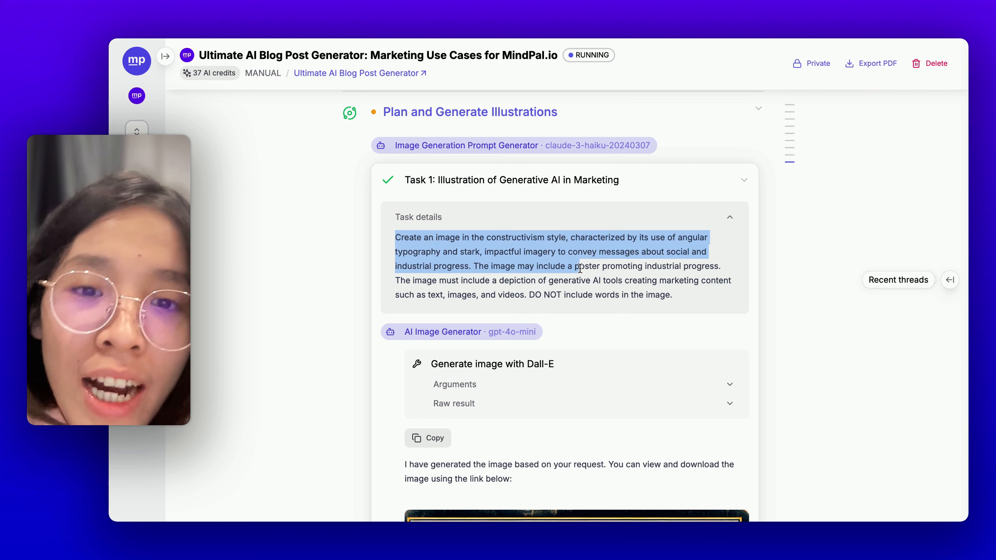
{"action": "triple_click", "coordinate": [580, 268]}
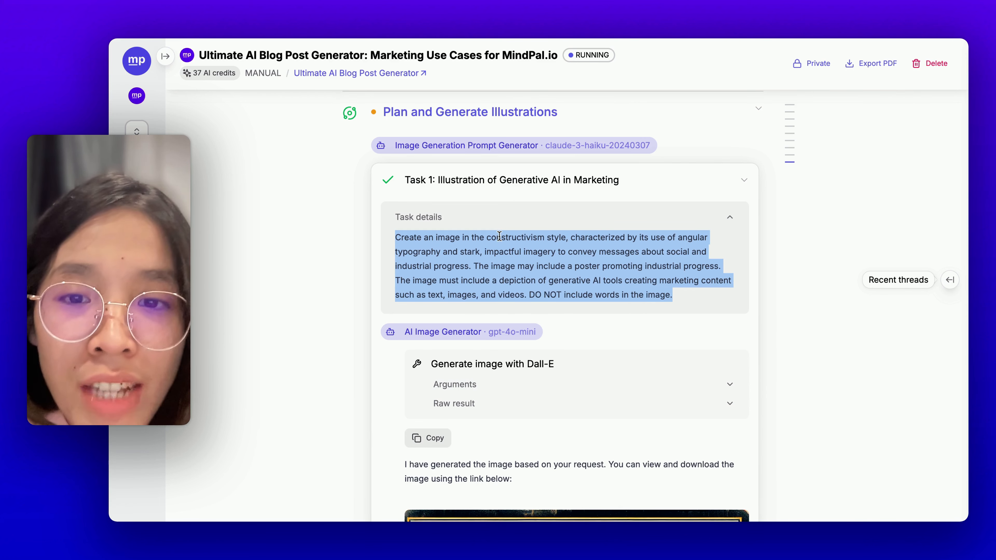
{"action": "double_click", "coordinate": [526, 242]}
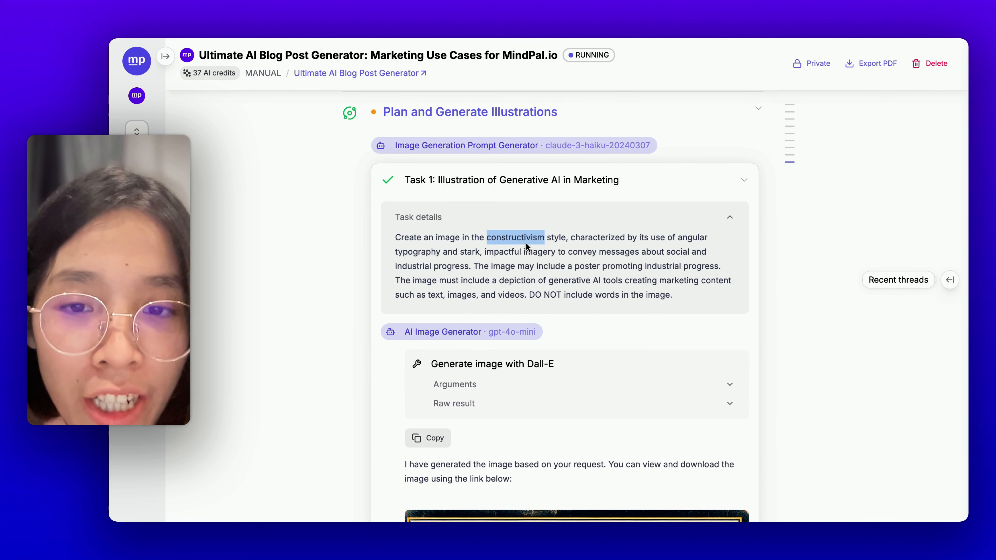
{"action": "left_click", "coordinate": [526, 243]}
{"action": "left_click_drag", "start_coordinate": [529, 294], "coordinate": [673, 296]}
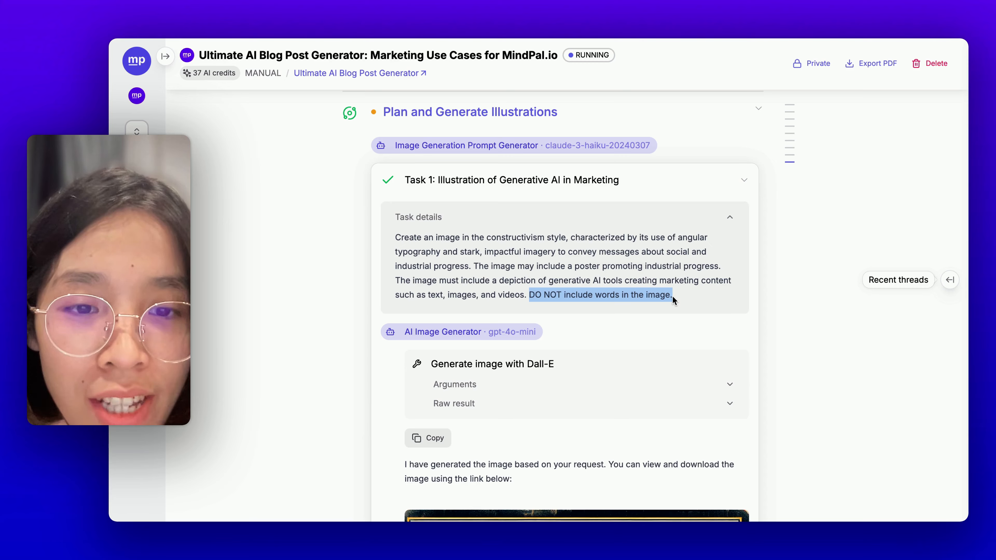
Check the first task's generated image for lettering against the instruction not to include words.
{"action": "scroll", "coordinate": [672, 296], "scroll_direction": "down", "scroll_amount": 10}
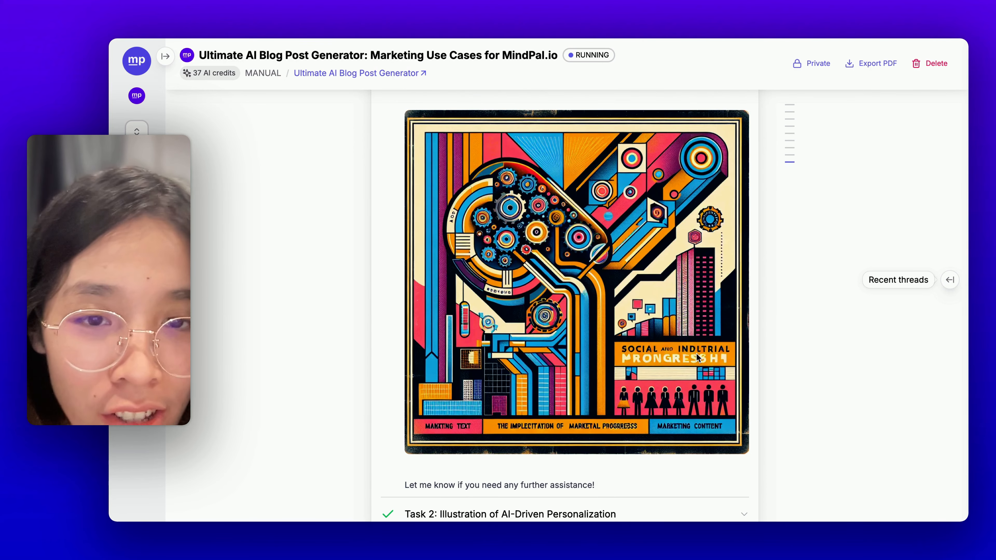
{"action": "scroll", "coordinate": [607, 367], "scroll_direction": "up", "scroll_amount": 1}
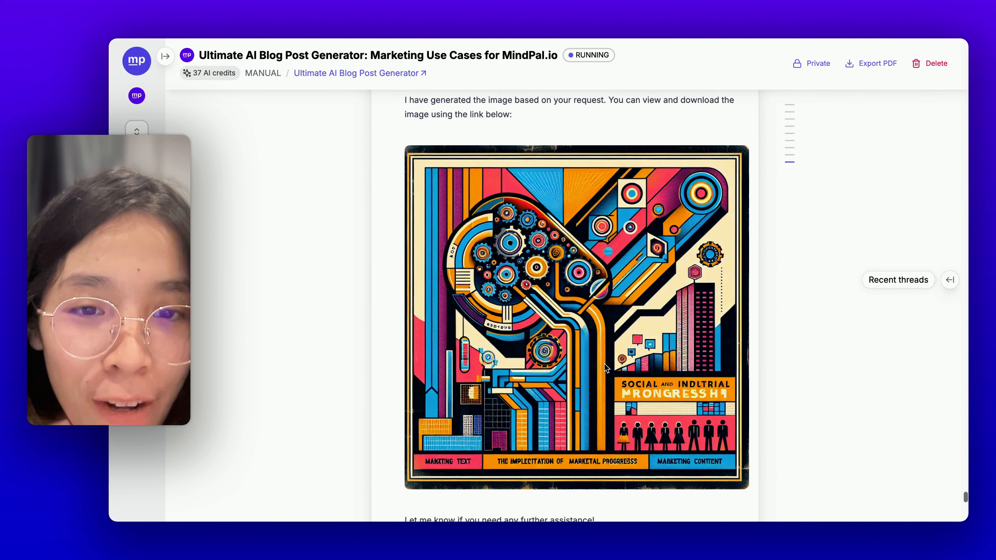
{"action": "scroll", "coordinate": [609, 236], "scroll_direction": "up", "scroll_amount": 6}
{"action": "scroll", "coordinate": [486, 305], "scroll_direction": "down", "scroll_amount": 2}
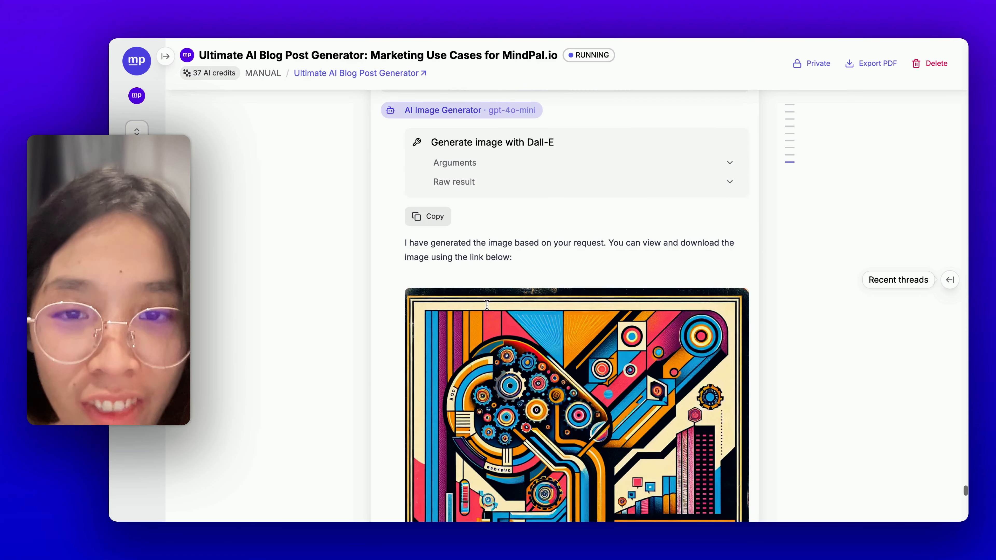
Examine the Dall-E output and full image for Task 2: Illustration of AI-Driven Personalization.
{"action": "scroll", "coordinate": [487, 305], "scroll_direction": "down", "scroll_amount": 10}
{"action": "scroll", "coordinate": [536, 343], "scroll_direction": "down", "scroll_amount": 5}
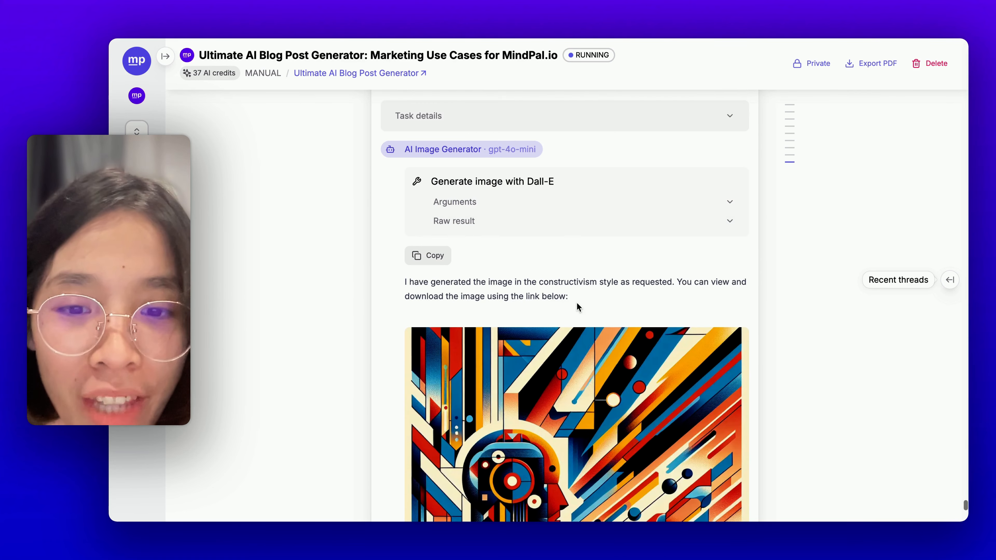
{"action": "scroll", "coordinate": [577, 305], "scroll_direction": "down", "scroll_amount": 7}
{"action": "scroll", "coordinate": [589, 284], "scroll_direction": "up", "scroll_amount": 2}
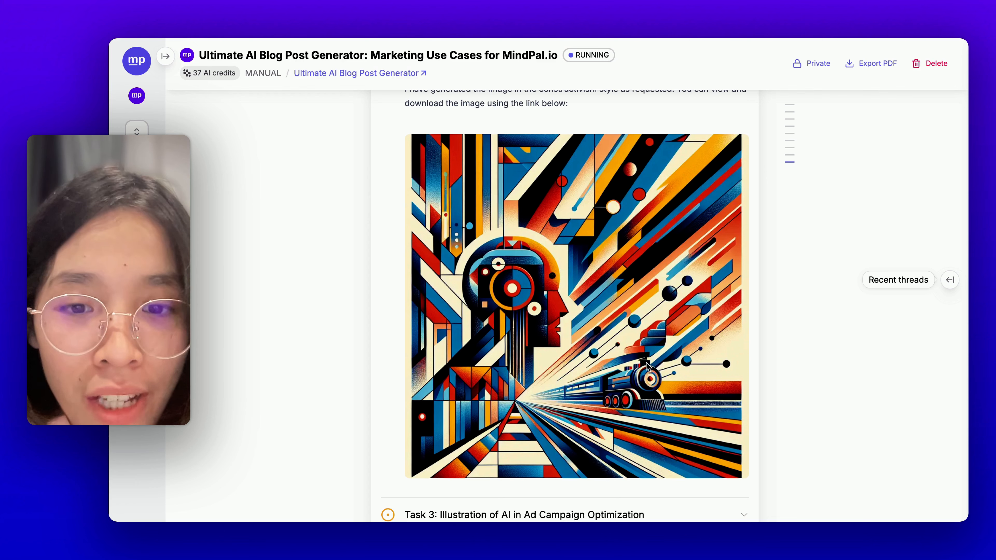
{"action": "scroll", "coordinate": [576, 278], "scroll_direction": "up", "scroll_amount": 5}
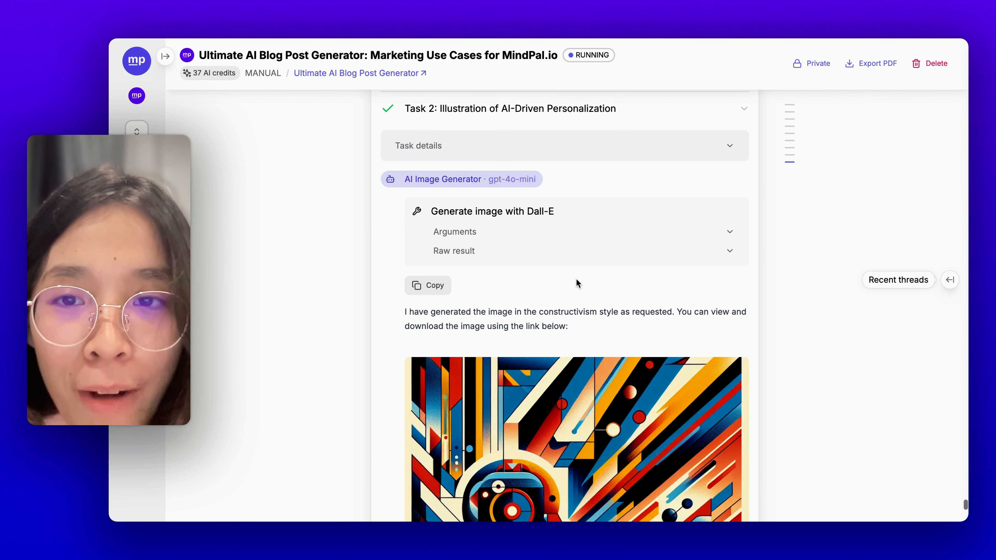
{"action": "scroll", "coordinate": [576, 279], "scroll_direction": "down", "scroll_amount": 4}
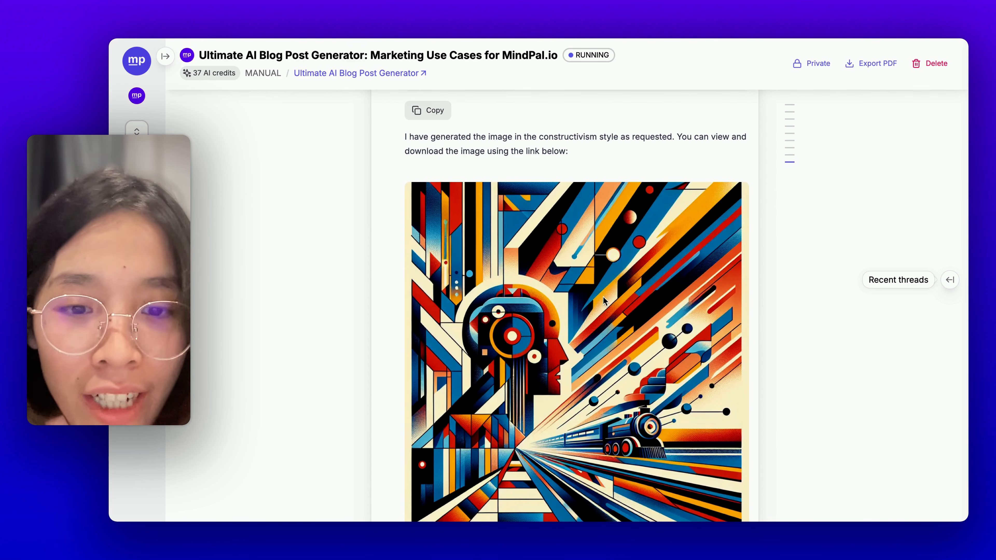
{"action": "scroll", "coordinate": [599, 317], "scroll_direction": "down", "scroll_amount": 2}
{"action": "scroll", "coordinate": [598, 317], "scroll_direction": "up", "scroll_amount": 5}
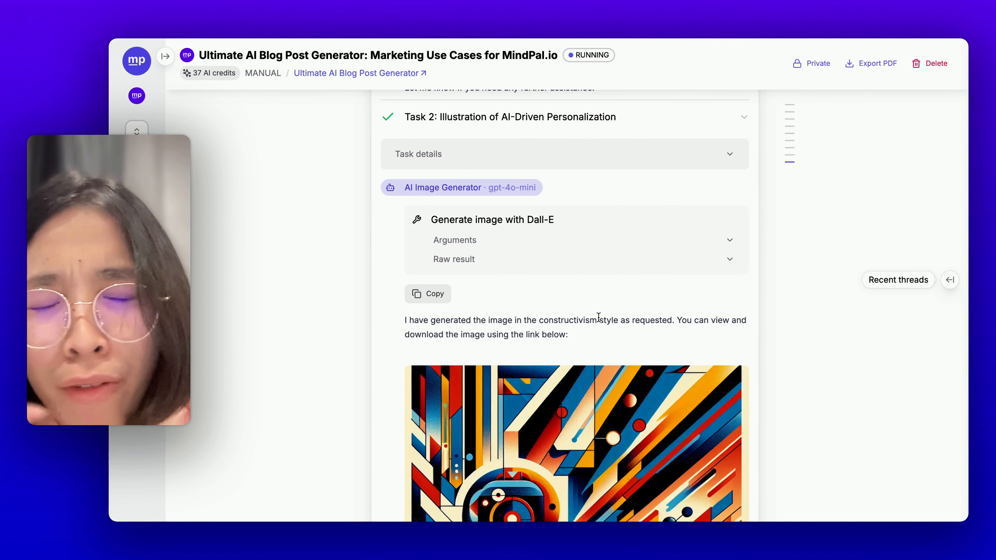
Examine the Dall-E output and full image for Task 3: Illustration of AI in Ad Campaign Optimization.
{"action": "scroll", "coordinate": [598, 317], "scroll_direction": "down", "scroll_amount": 9}
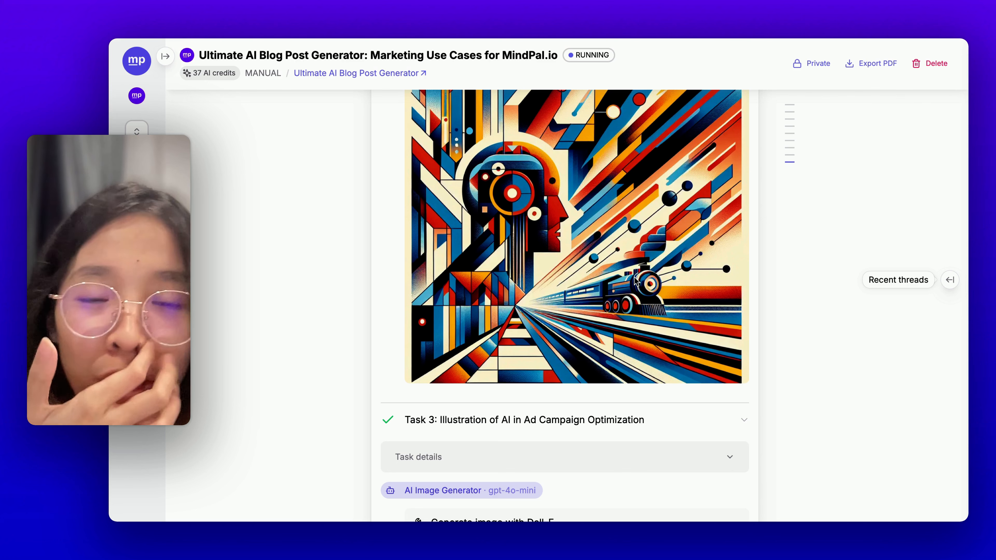
{"action": "scroll", "coordinate": [597, 311], "scroll_direction": "down", "scroll_amount": 10}
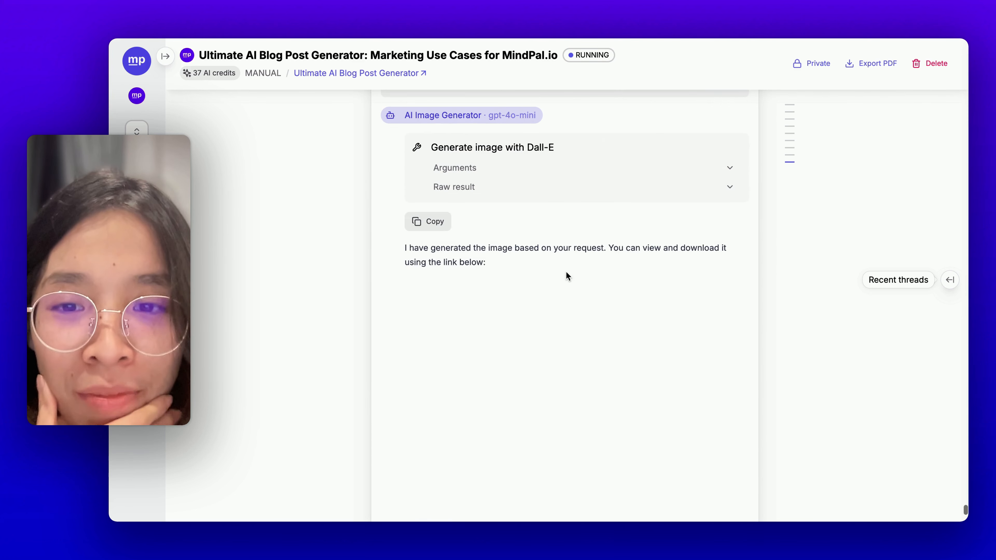
{"action": "scroll", "coordinate": [524, 255], "scroll_direction": "up", "scroll_amount": 2}
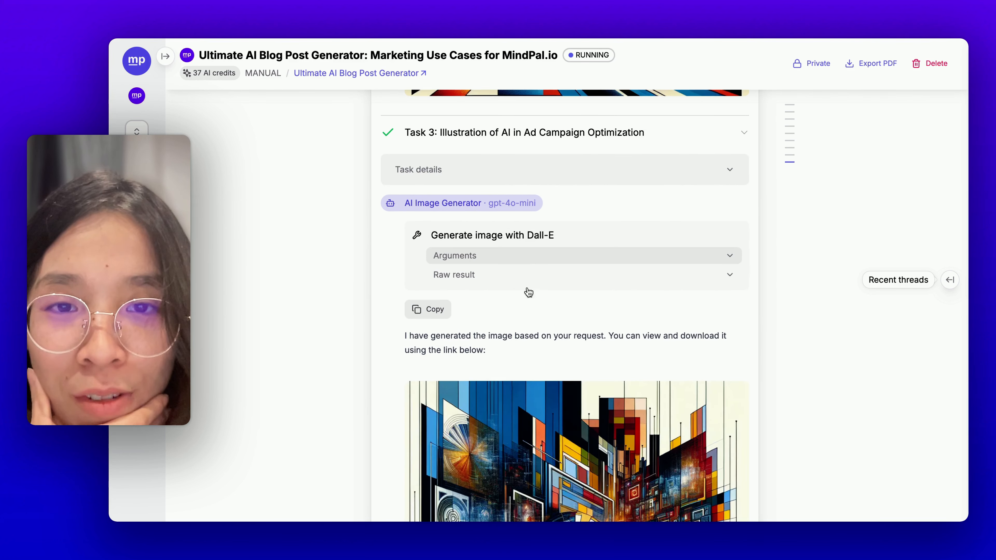
{"action": "scroll", "coordinate": [529, 310], "scroll_direction": "down", "scroll_amount": 3}
{"action": "scroll", "coordinate": [530, 309], "scroll_direction": "down", "scroll_amount": 3}
{"action": "scroll", "coordinate": [529, 310], "scroll_direction": "up", "scroll_amount": 5}
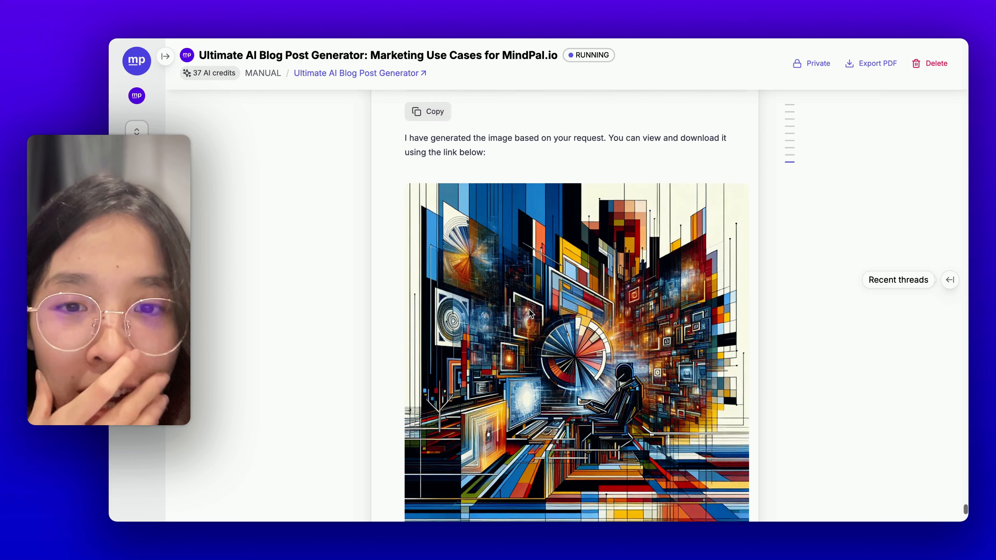
{"action": "scroll", "coordinate": [529, 310], "scroll_direction": "up", "scroll_amount": 3}
{"action": "scroll", "coordinate": [529, 309], "scroll_direction": "down", "scroll_amount": 5}
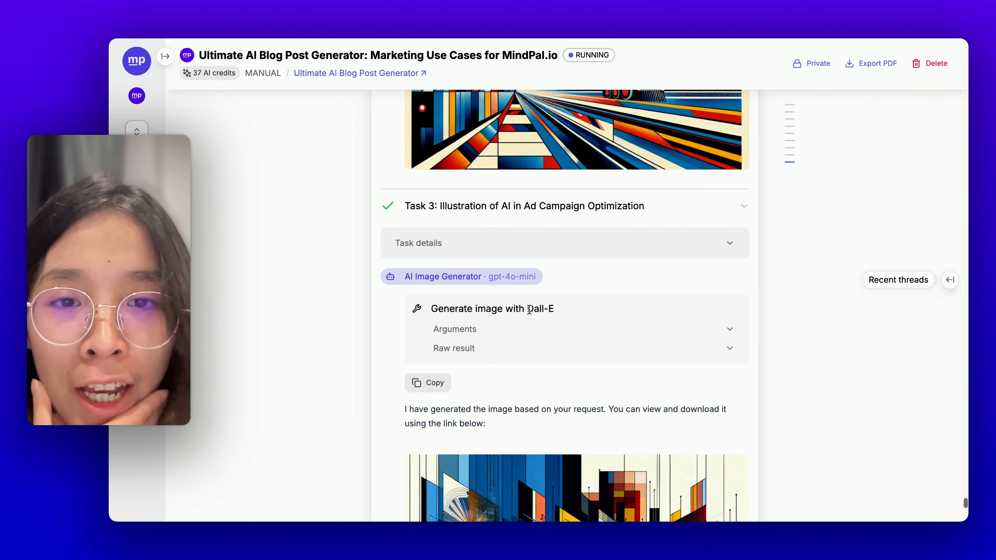
{"action": "scroll", "coordinate": [529, 310], "scroll_direction": "down", "scroll_amount": 4}
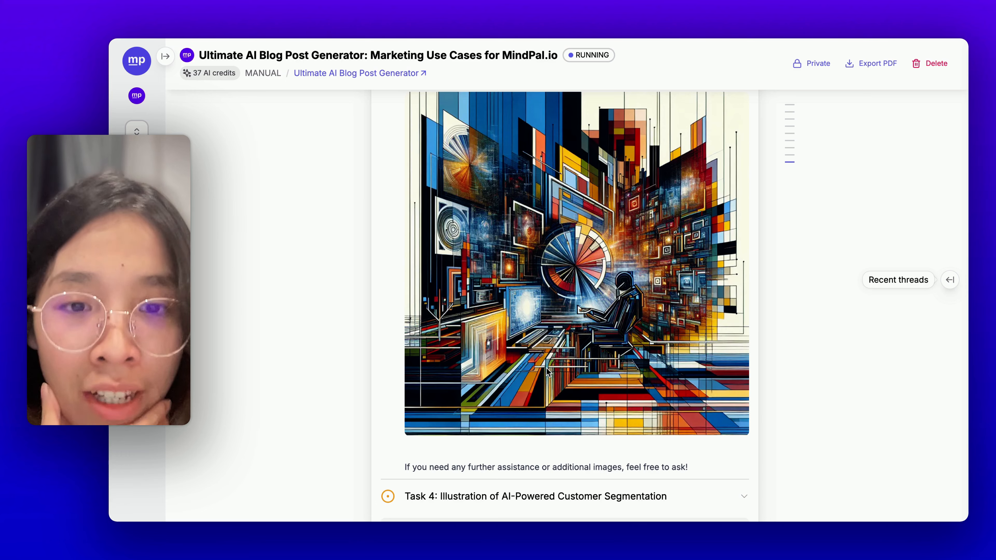
Follow Task 4: Illustration of AI-Powered Customer Segmentation as it generates, and inspect its response text and finished image.
{"action": "scroll", "coordinate": [547, 368], "scroll_direction": "down", "scroll_amount": 6}
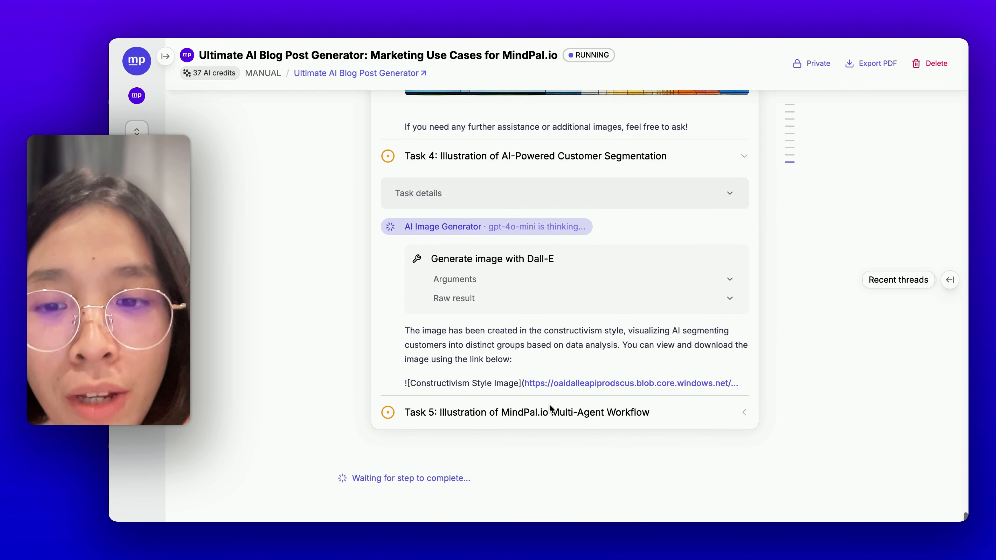
{"action": "triple_click", "coordinate": [497, 339]}
{"action": "left_click", "coordinate": [509, 341]}
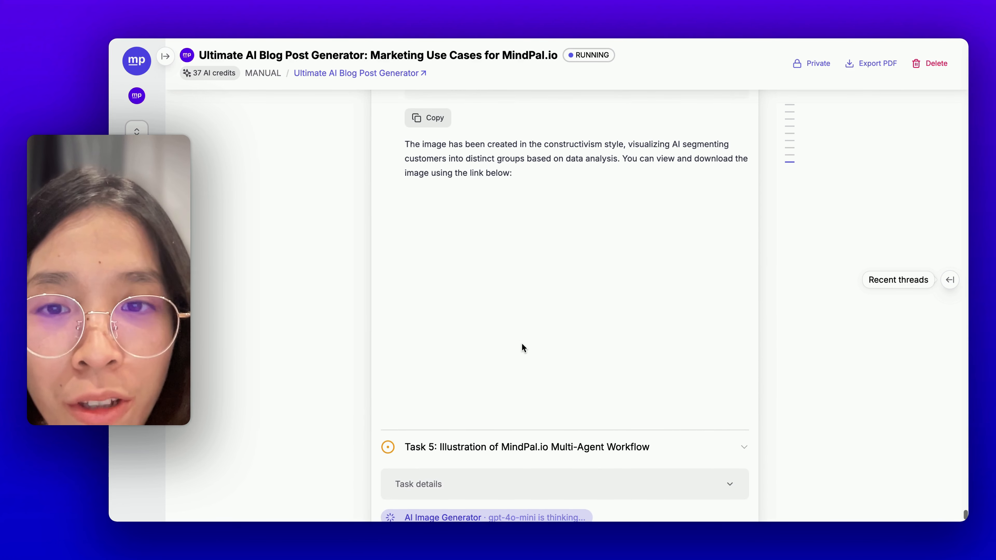
{"action": "scroll", "coordinate": [521, 344], "scroll_direction": "up", "scroll_amount": 3}
{"action": "scroll", "coordinate": [522, 301], "scroll_direction": "down", "scroll_amount": 1}
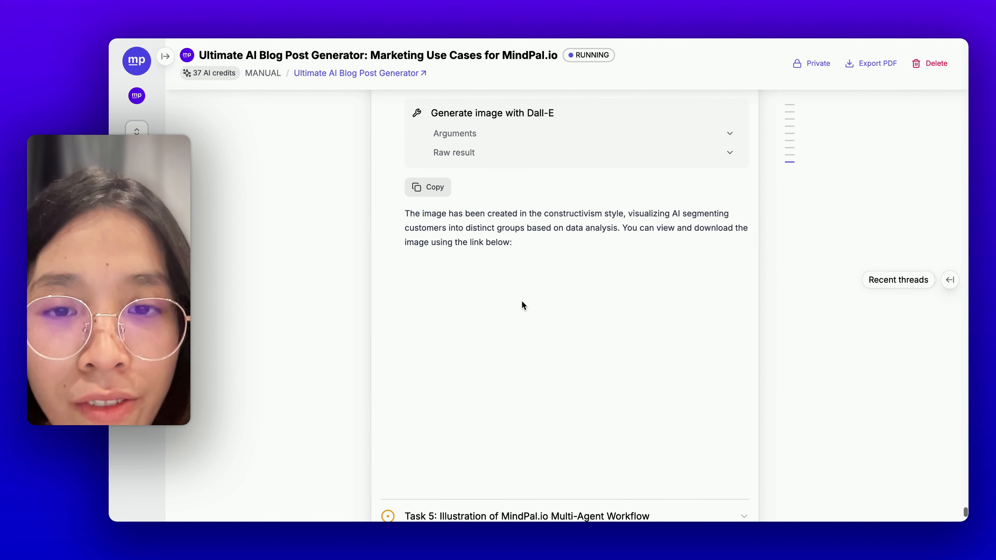
{"action": "scroll", "coordinate": [529, 283], "scroll_direction": "down", "scroll_amount": 5}
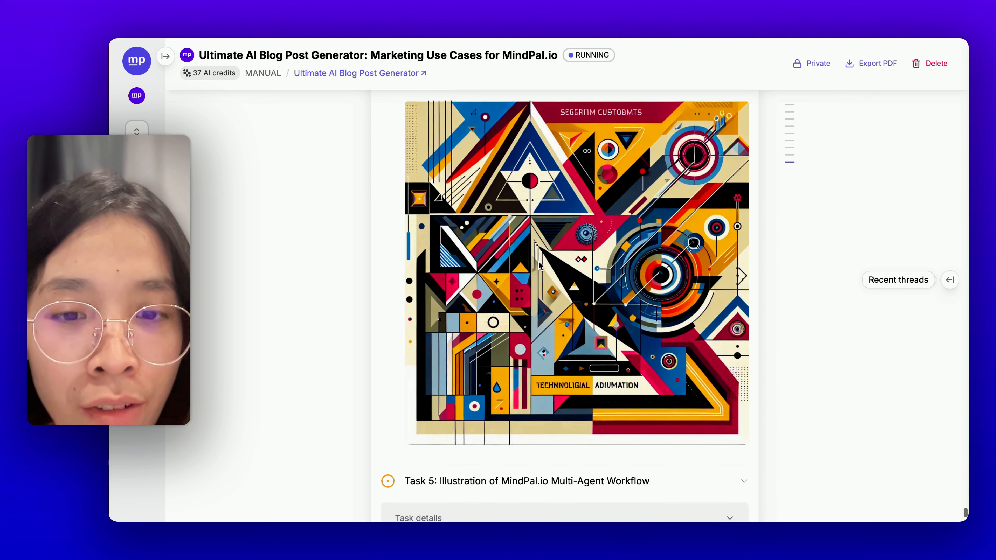
{"action": "scroll", "coordinate": [540, 266], "scroll_direction": "up", "scroll_amount": 4}
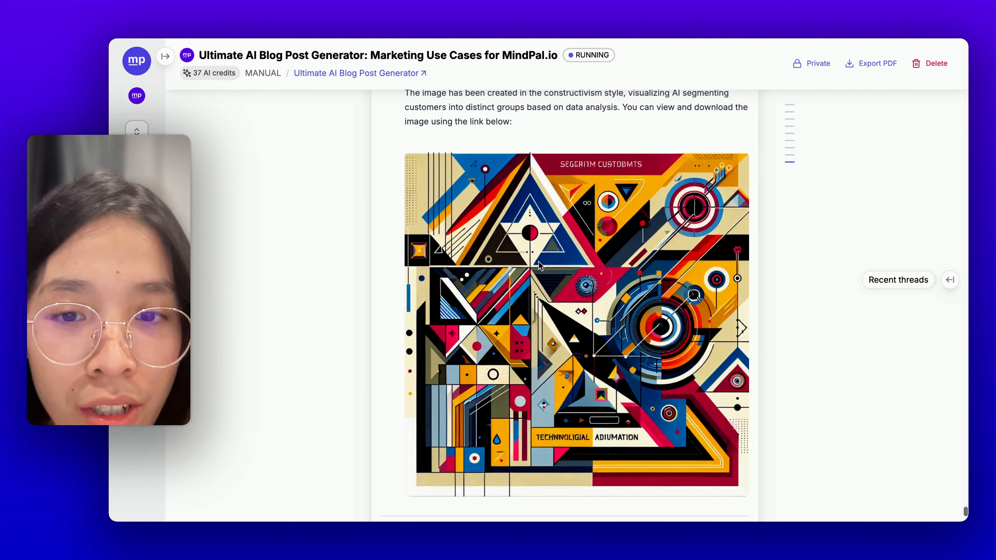
{"action": "scroll", "coordinate": [538, 262], "scroll_direction": "up", "scroll_amount": 2}
{"action": "scroll", "coordinate": [539, 262], "scroll_direction": "down", "scroll_amount": 7}
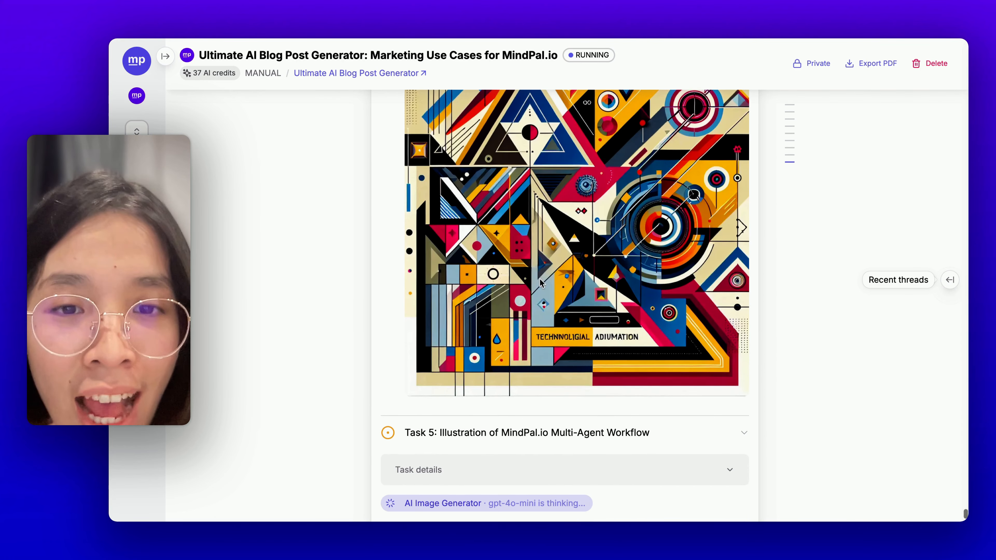
{"action": "scroll", "coordinate": [596, 308], "scroll_direction": "up", "scroll_amount": 2}
{"action": "scroll", "coordinate": [596, 308], "scroll_direction": "up", "scroll_amount": 9}
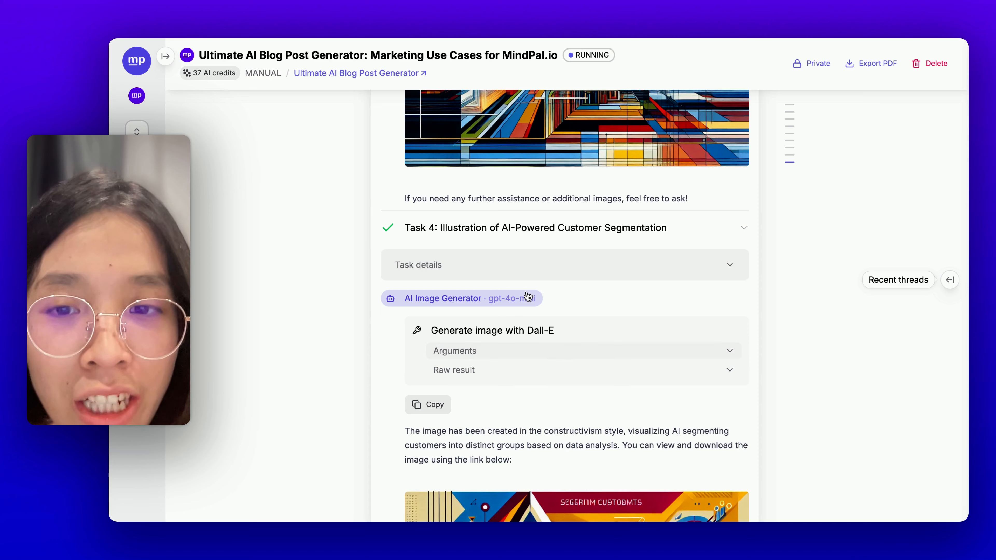
Expand the task details for Illustration of AI-Powered Customer Segmentation, highlight the constructivism style description and compare the prompt with the image.
{"action": "left_click", "coordinate": [514, 265]}
{"action": "scroll", "coordinate": [514, 271], "scroll_direction": "down", "scroll_amount": 1}
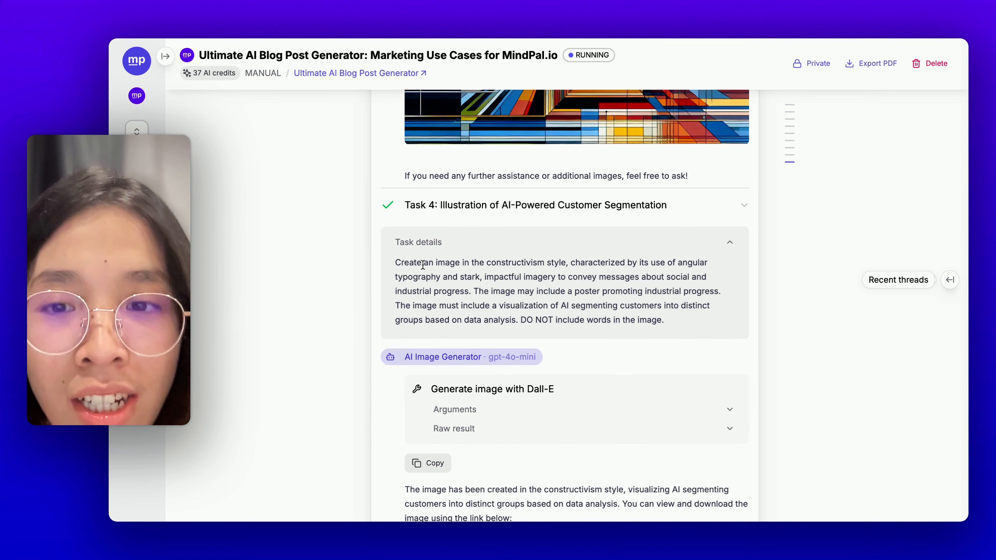
{"action": "left_click_drag", "start_coordinate": [395, 263], "coordinate": [504, 295]}
{"action": "scroll", "coordinate": [504, 297], "scroll_direction": "up", "scroll_amount": 3}
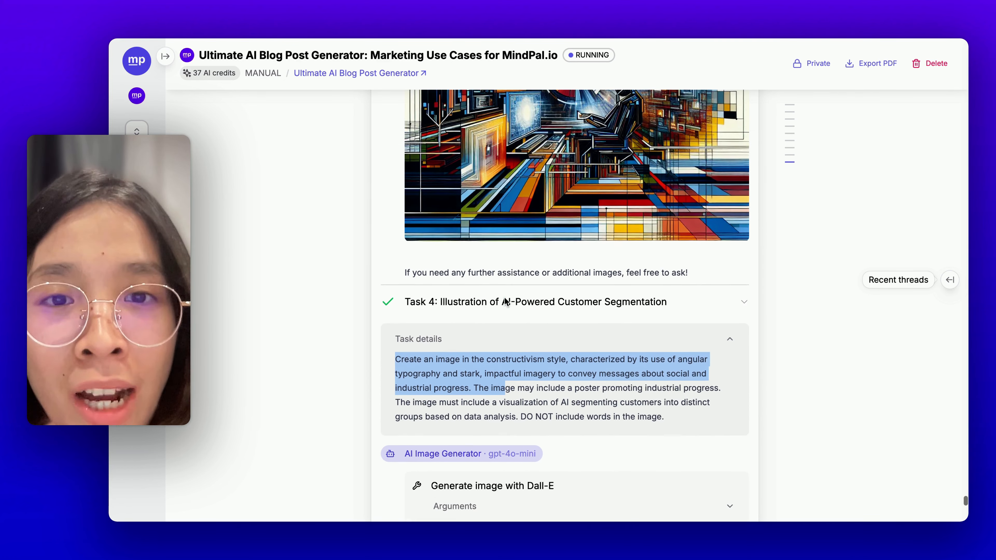
{"action": "scroll", "coordinate": [506, 302], "scroll_direction": "up", "scroll_amount": 1}
{"action": "scroll", "coordinate": [562, 279], "scroll_direction": "down", "scroll_amount": 12}
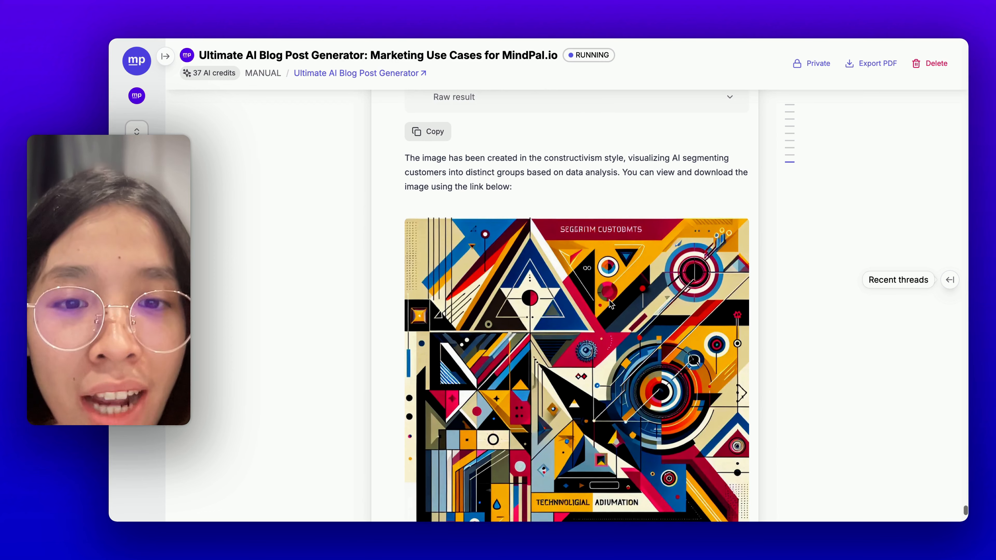
{"action": "scroll", "coordinate": [610, 303], "scroll_direction": "up", "scroll_amount": 8}
{"action": "scroll", "coordinate": [610, 303], "scroll_direction": "up", "scroll_amount": 1}
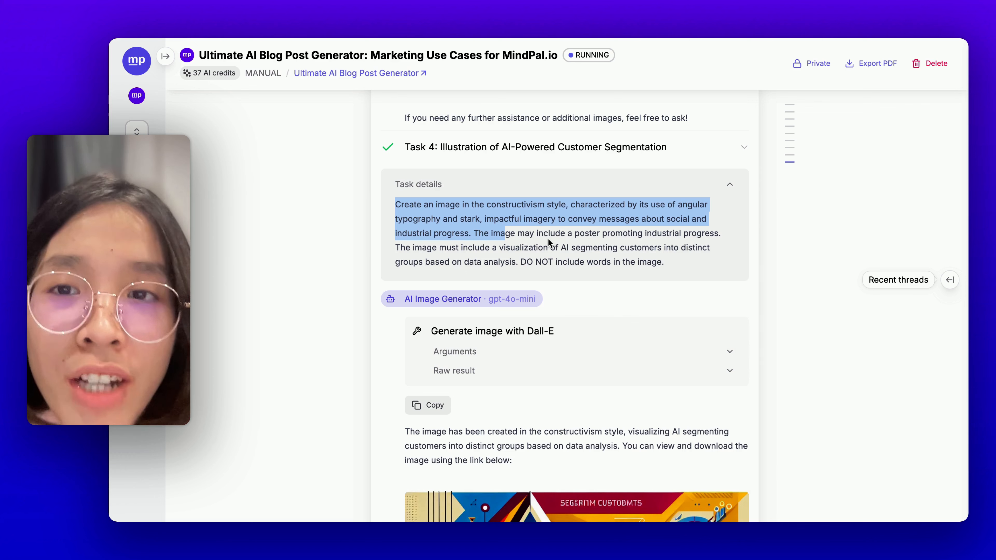
Check the customer segmentation image, and examine the response text and image for Task 5: Illustration of MindPal.io Multi-Agent Workflow.
{"action": "scroll", "coordinate": [548, 238], "scroll_direction": "down", "scroll_amount": 10}
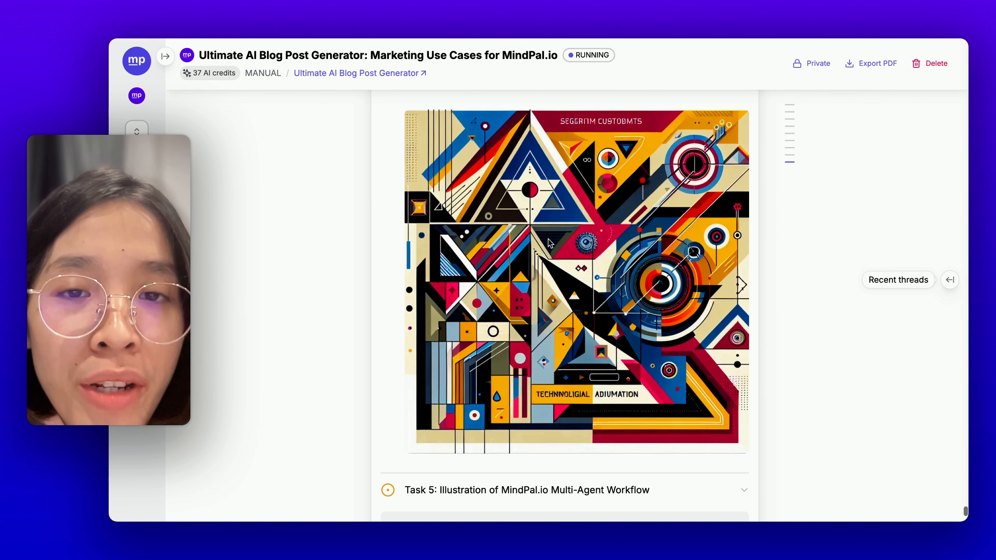
{"action": "scroll", "coordinate": [548, 242], "scroll_direction": "down", "scroll_amount": 8}
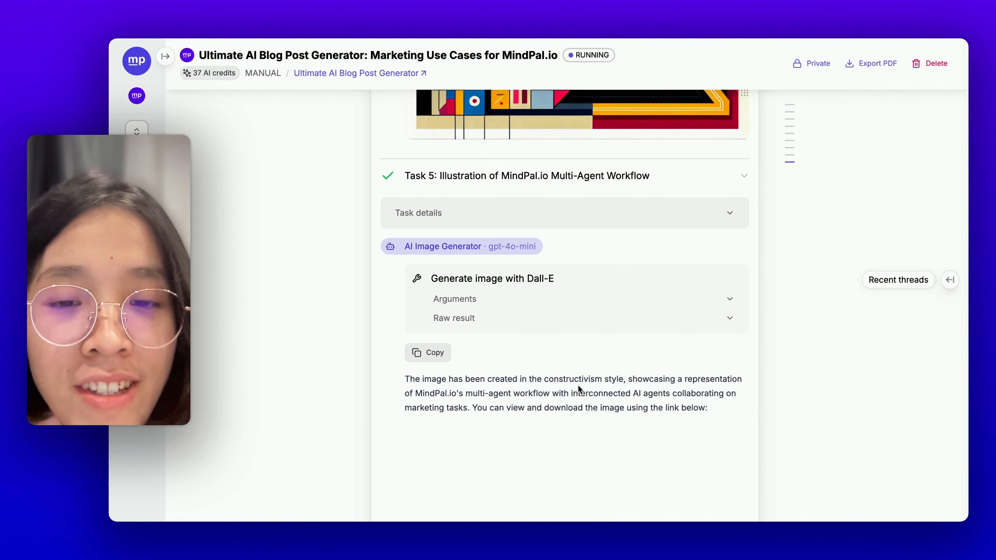
{"action": "scroll", "coordinate": [578, 385], "scroll_direction": "down", "scroll_amount": 7}
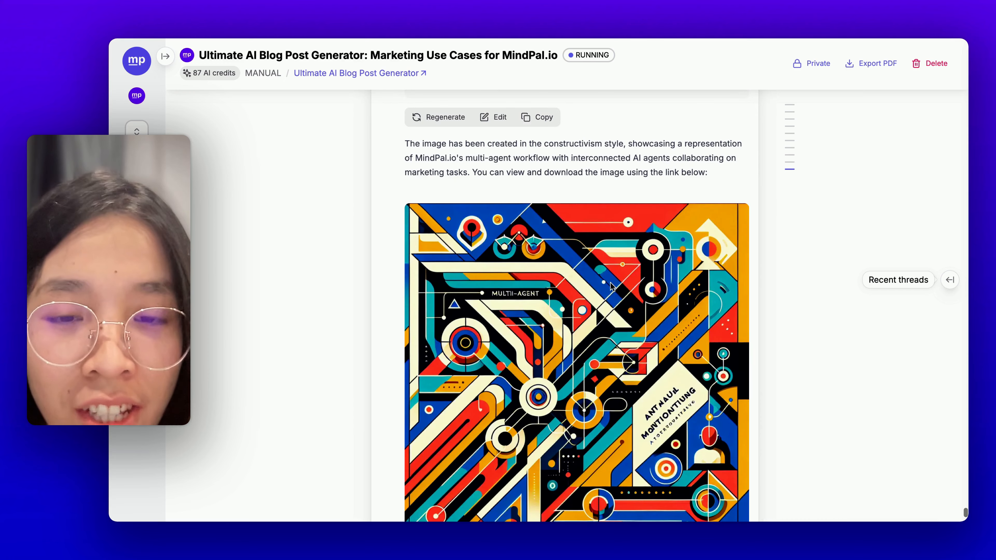
{"action": "scroll", "coordinate": [605, 326], "scroll_direction": "down", "scroll_amount": 2}
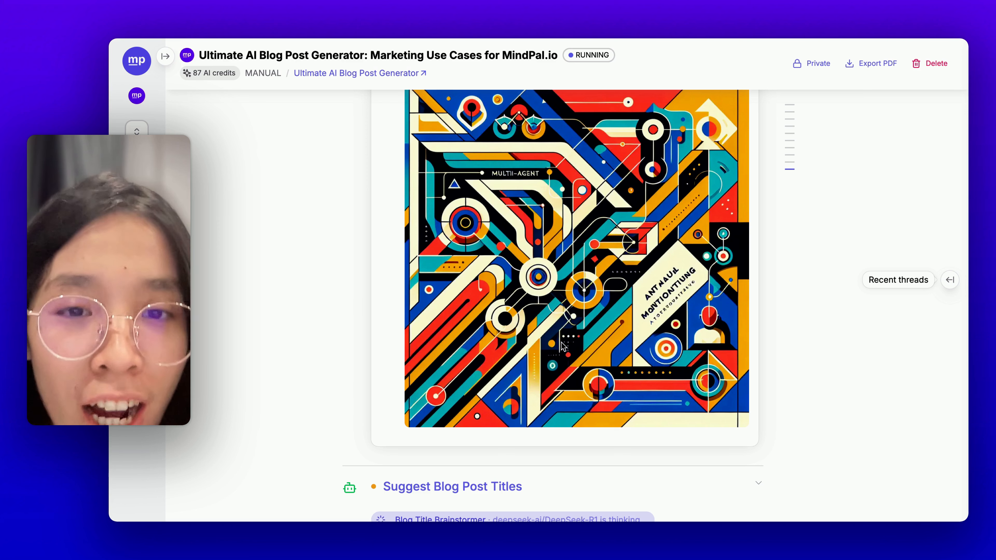
{"action": "scroll", "coordinate": [562, 342], "scroll_direction": "up", "scroll_amount": 6}
{"action": "scroll", "coordinate": [562, 342], "scroll_direction": "down", "scroll_amount": 4}
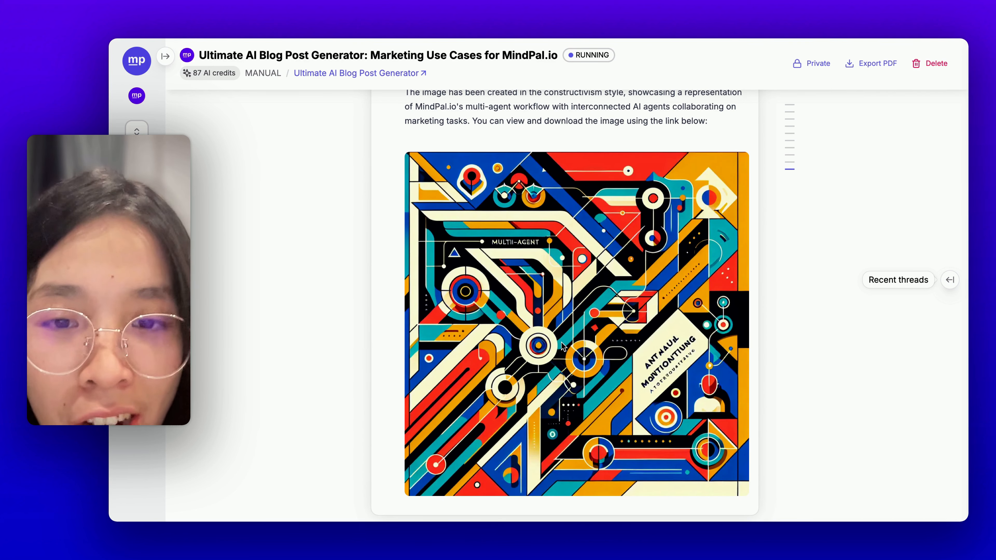
{"action": "scroll", "coordinate": [553, 363], "scroll_direction": "down", "scroll_amount": 4}
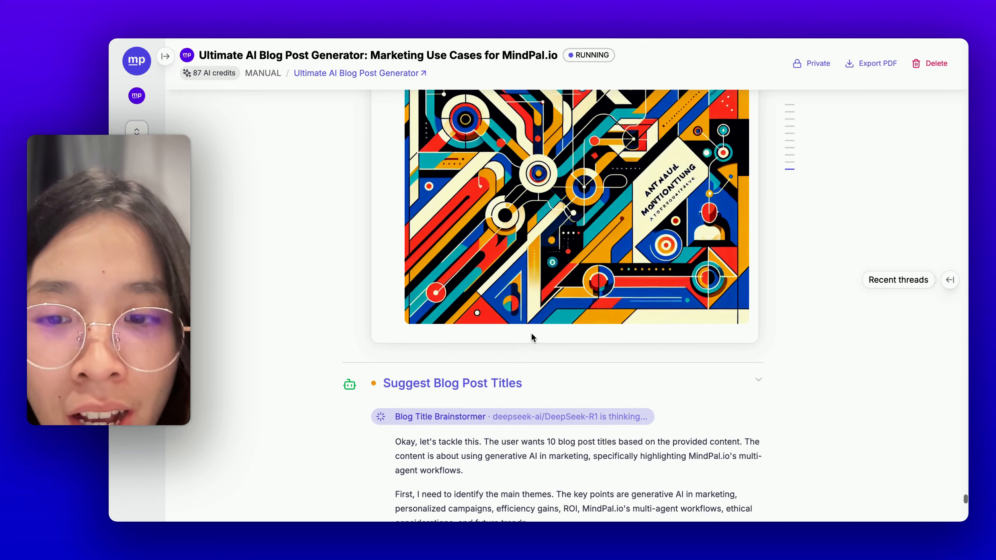
Read the Blog Title Brainstormer's reasoning under Suggest Blog Post Titles and highlight the numbered list of suggested titles.
{"action": "scroll", "coordinate": [533, 338], "scroll_direction": "down", "scroll_amount": 9}
{"action": "scroll", "coordinate": [512, 177], "scroll_direction": "up", "scroll_amount": 3}
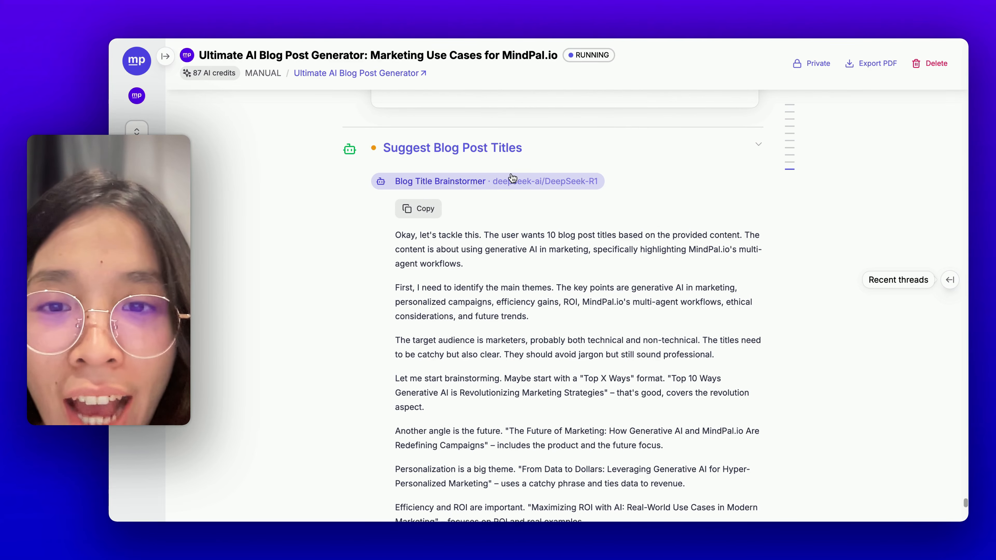
{"action": "scroll", "coordinate": [502, 330], "scroll_direction": "down", "scroll_amount": 9}
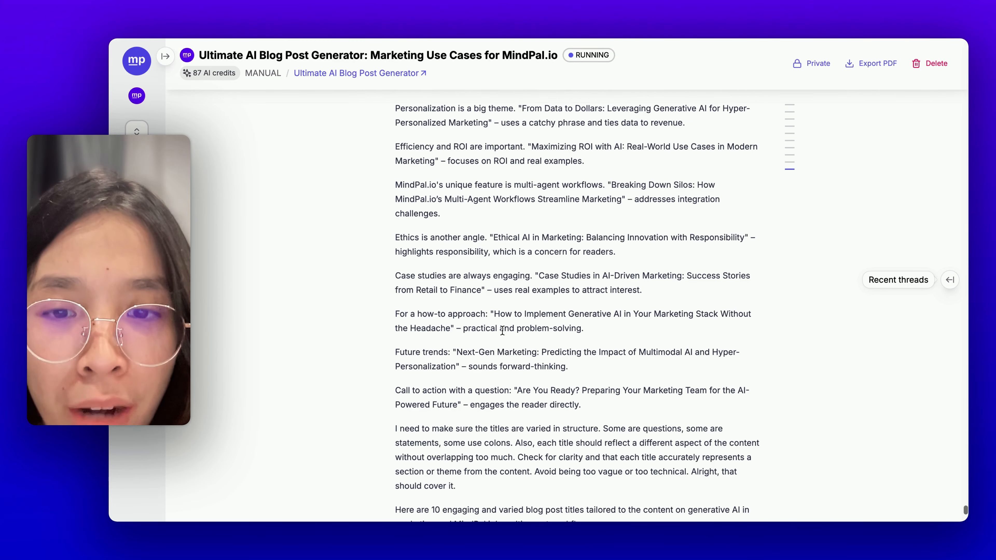
{"action": "scroll", "coordinate": [502, 330], "scroll_direction": "down", "scroll_amount": 12}
{"action": "scroll", "coordinate": [503, 330], "scroll_direction": "up", "scroll_amount": 3}
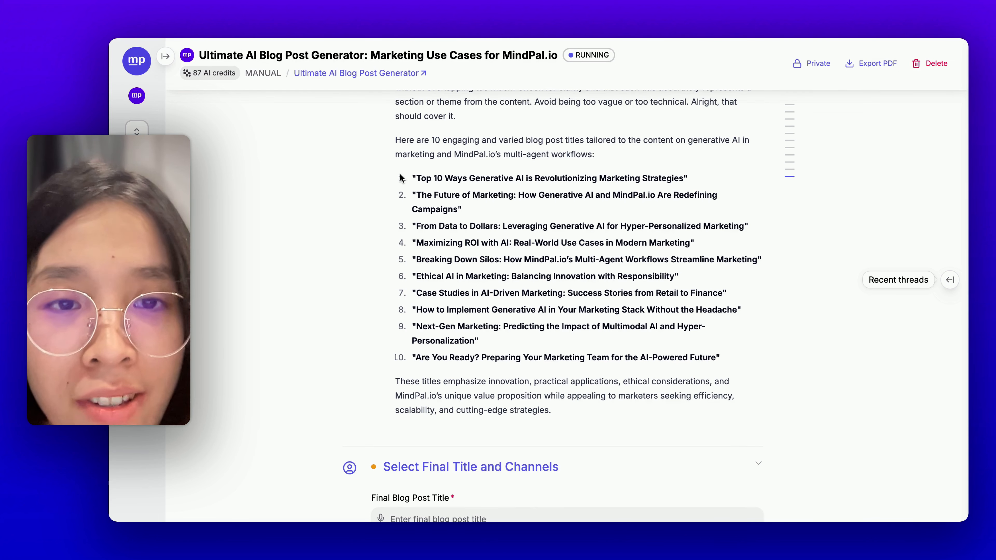
{"action": "left_click_drag", "start_coordinate": [401, 177], "coordinate": [698, 363]}
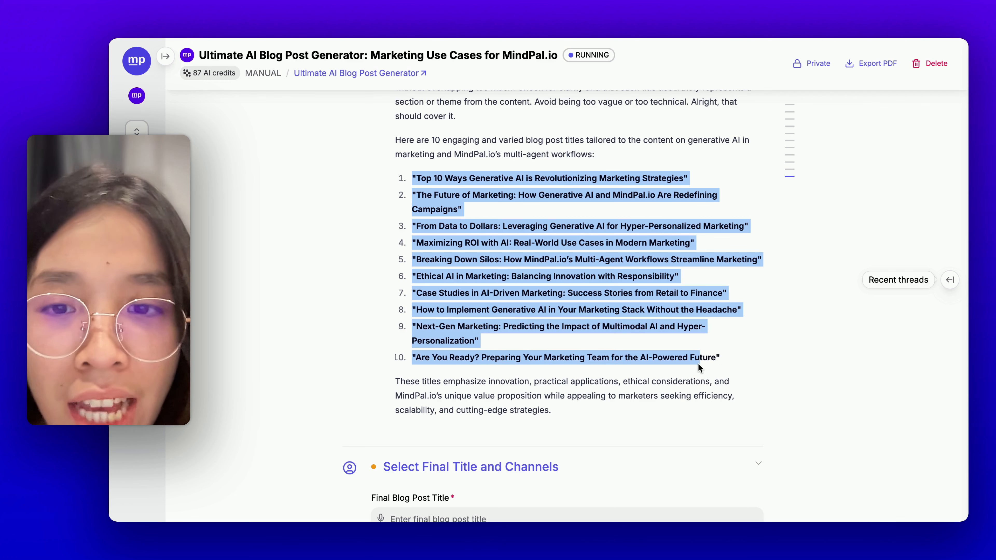
{"action": "left_click", "coordinate": [700, 365]}
{"action": "scroll", "coordinate": [701, 365], "scroll_direction": "down", "scroll_amount": 1}
{"action": "scroll", "coordinate": [701, 364], "scroll_direction": "down", "scroll_amount": 1}
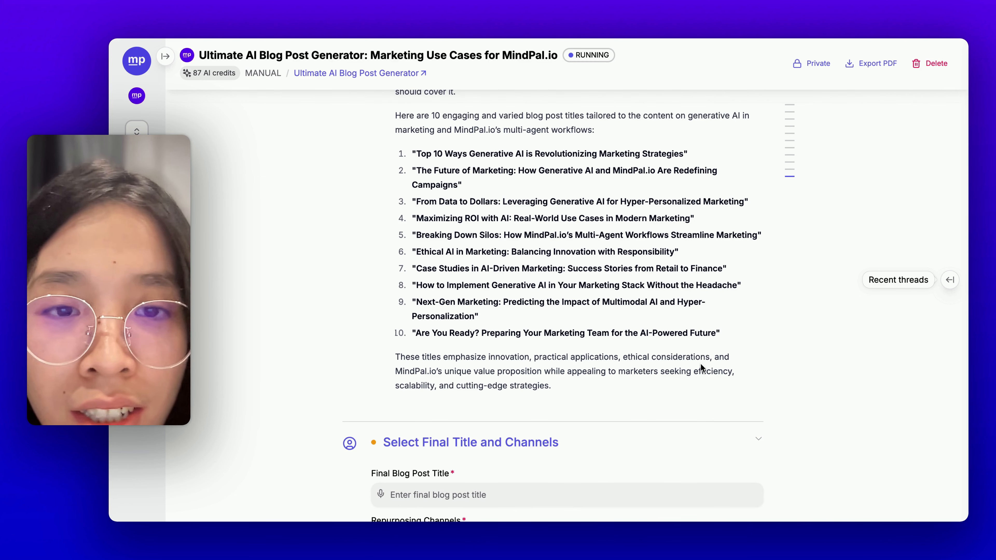
Copy the suggested title "From Data to Dollars: Leveraging Generative AI for Hyper-Personalized Marketing" into the Final Blog Post Title field.
{"action": "triple_click", "coordinate": [528, 201]}
{"action": "scroll", "coordinate": [529, 202], "scroll_direction": "down", "scroll_amount": 5}
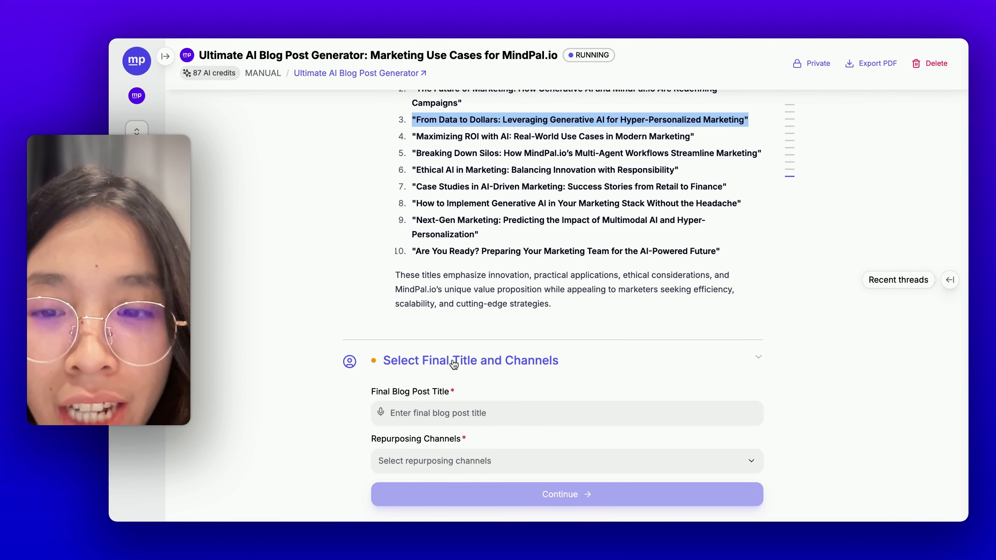
{"action": "scroll", "coordinate": [381, 377], "scroll_direction": "down", "scroll_amount": 3}
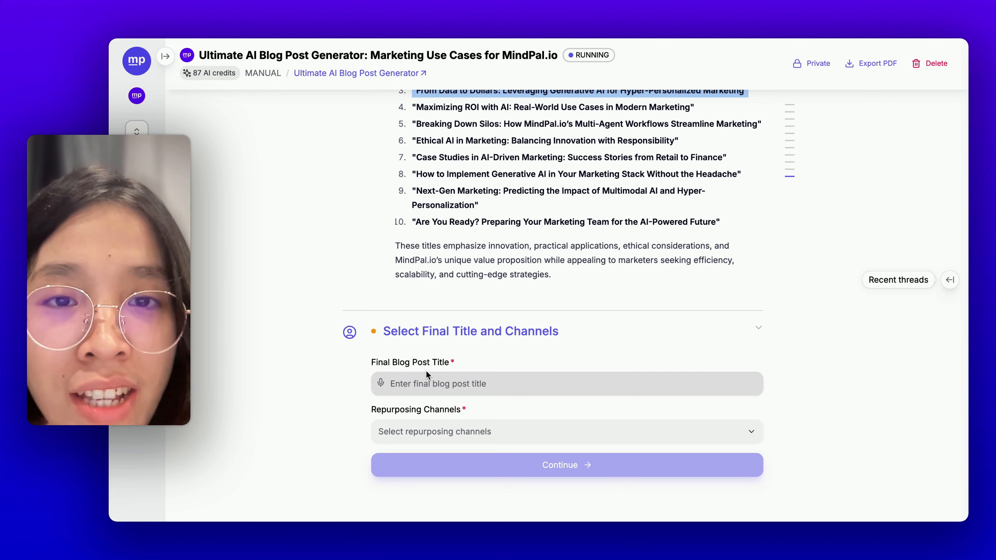
{"action": "scroll", "coordinate": [418, 360], "scroll_direction": "up", "scroll_amount": 3}
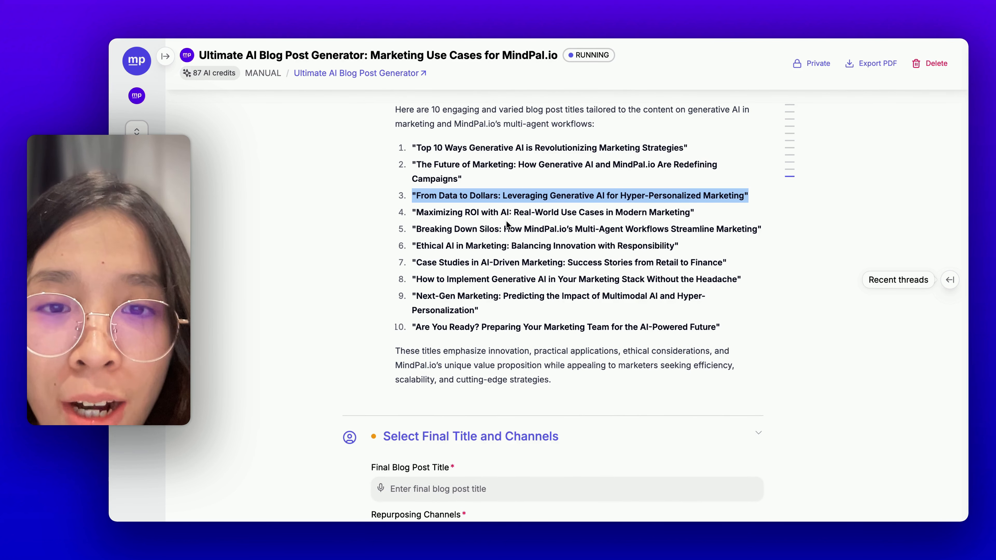
{"action": "triple_click", "coordinate": [494, 197]}
{"action": "key", "text": "super+c"}
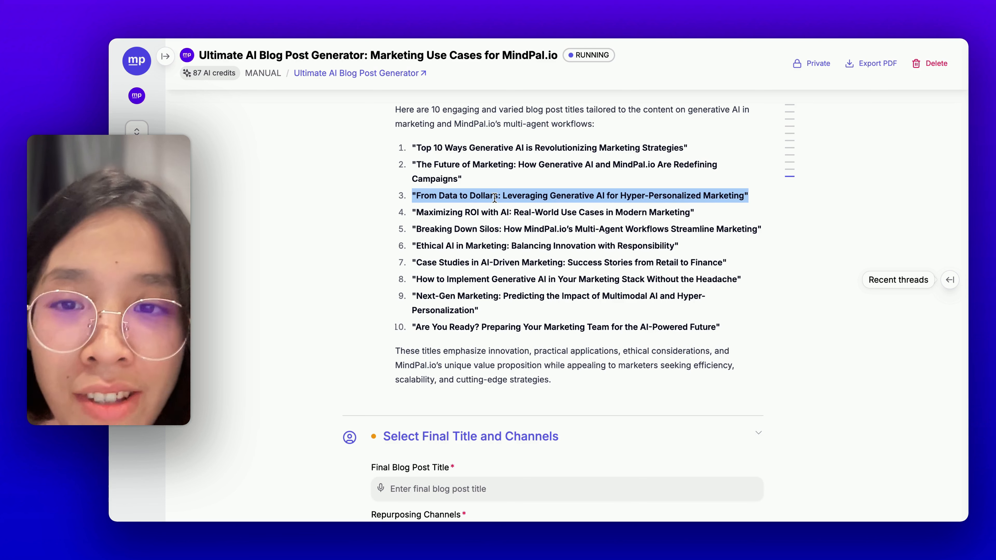
{"action": "scroll", "coordinate": [531, 265], "scroll_direction": "down", "scroll_amount": 4}
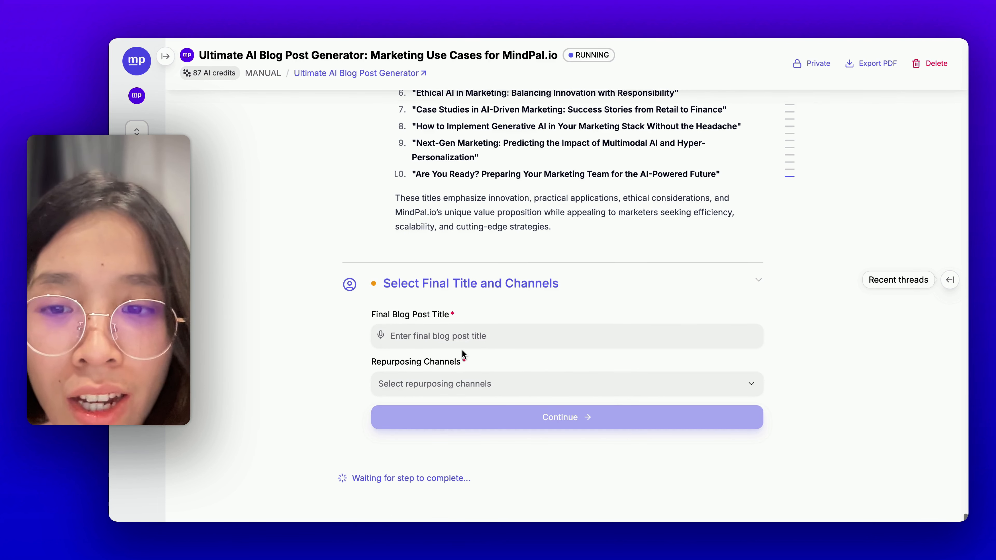
{"action": "left_click", "coordinate": [459, 332]}
{"action": "key", "text": "super+v"}
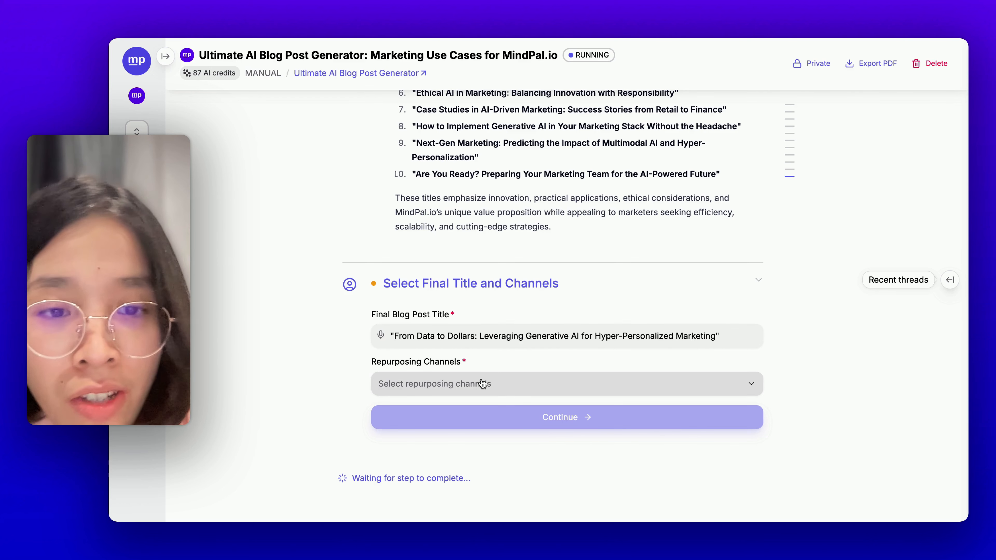
Choose LinkedIn and Twitter/X as the repurposing channels and continue the workflow.
{"action": "left_click", "coordinate": [483, 383]}
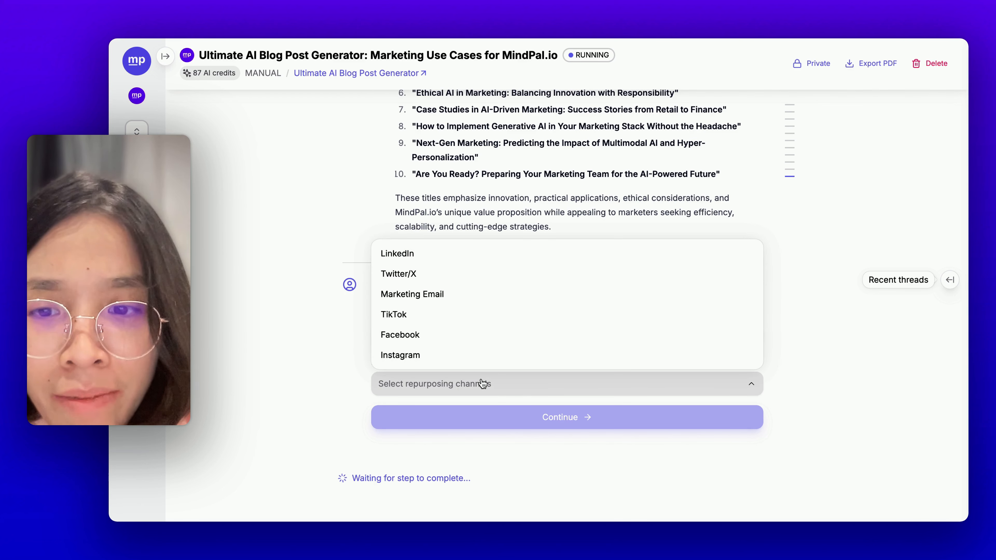
{"action": "left_click", "coordinate": [484, 387]}
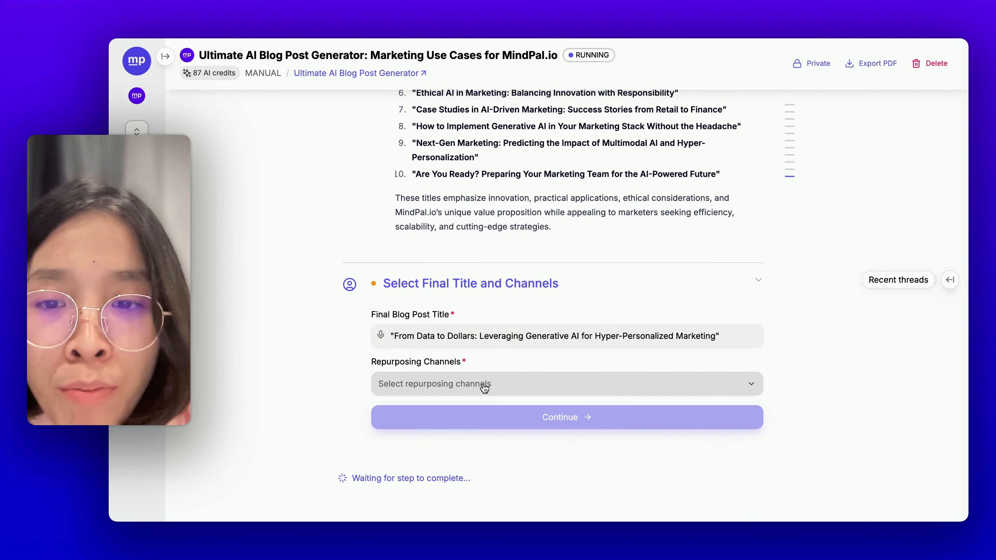
{"action": "left_click", "coordinate": [484, 385]}
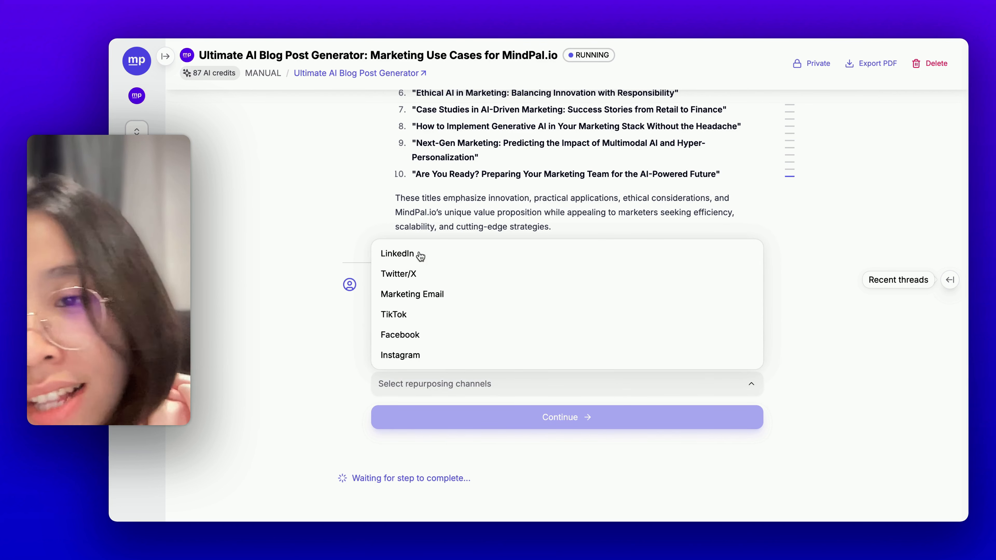
{"action": "left_click", "coordinate": [446, 251]}
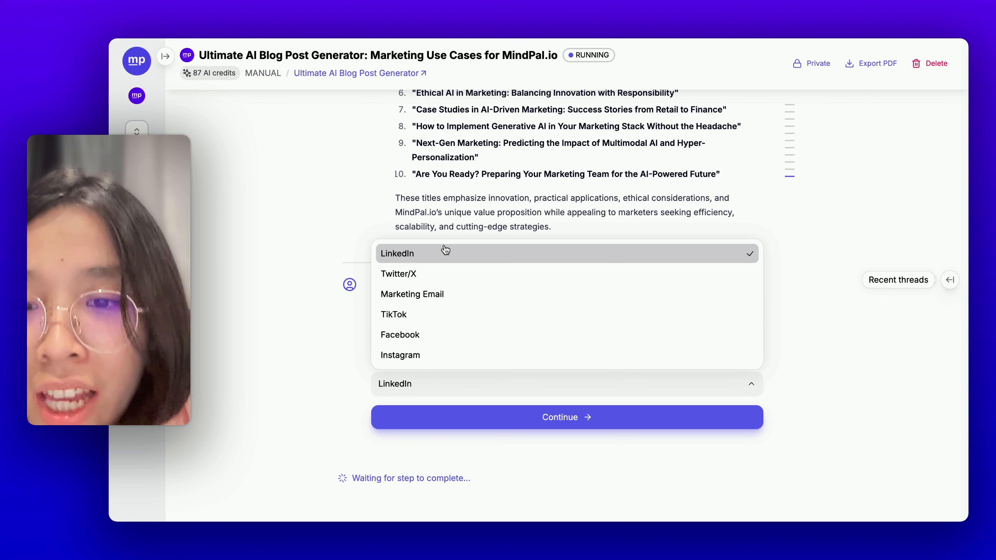
{"action": "left_click", "coordinate": [456, 275]}
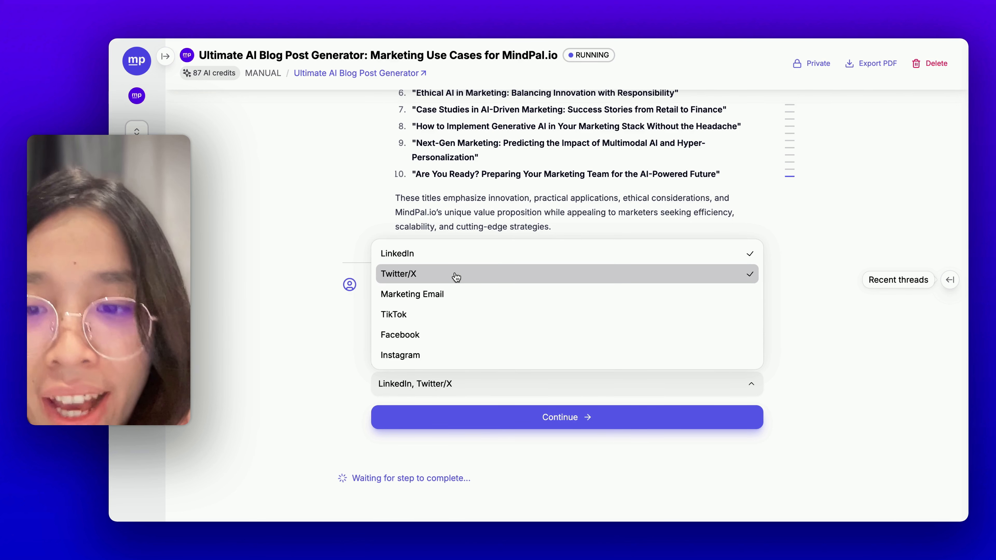
{"action": "left_click", "coordinate": [484, 417]}
{"action": "left_click", "coordinate": [481, 418]}
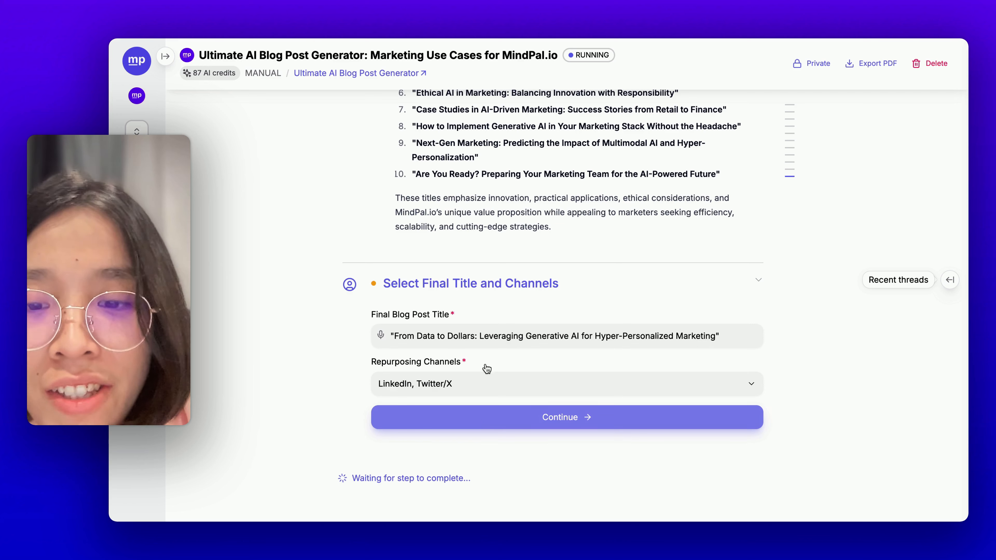
{"action": "left_click", "coordinate": [586, 424]}
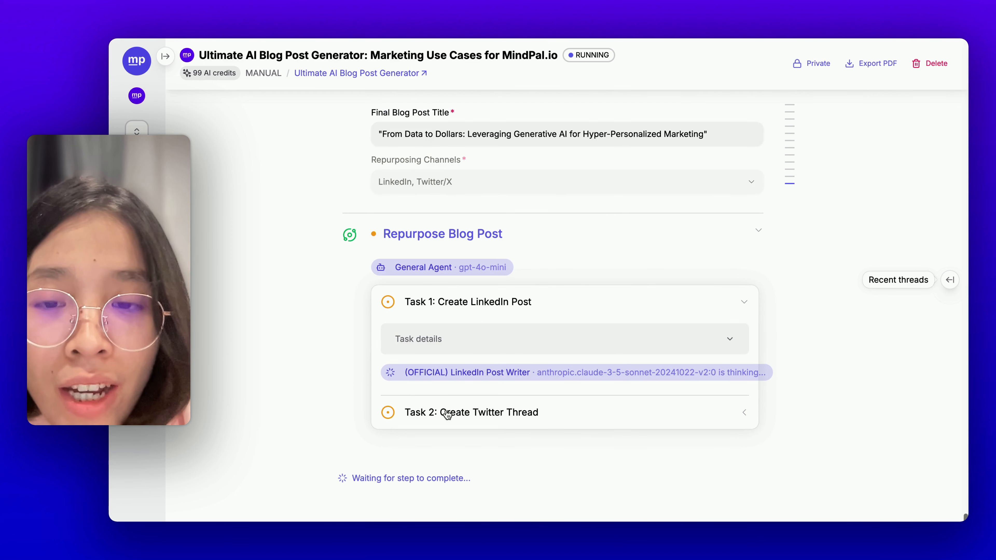
Follow Task 1: Create LinkedIn Post under Repurpose Blog Post as it generates, and read the post.
{"action": "scroll", "coordinate": [446, 410], "scroll_direction": "up", "scroll_amount": 1}
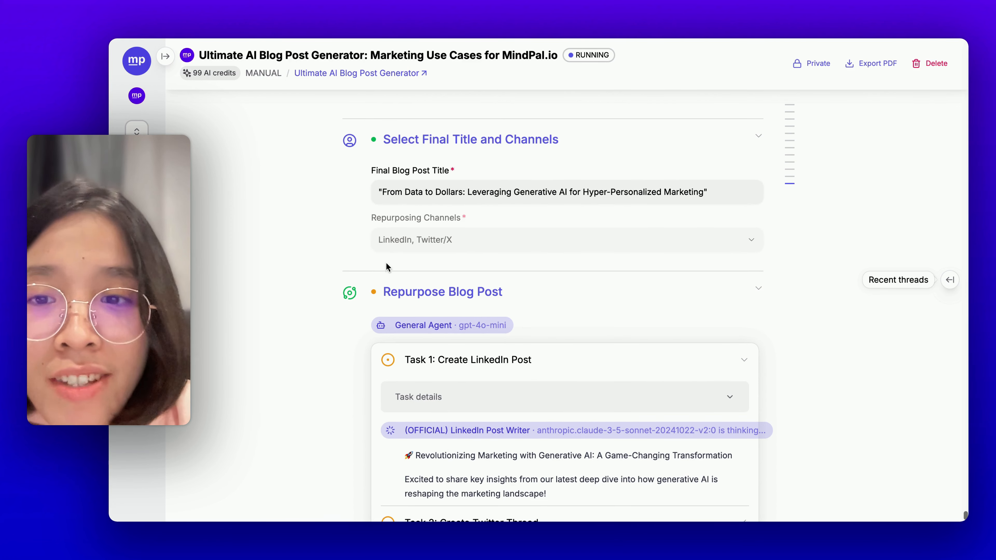
{"action": "scroll", "coordinate": [523, 241], "scroll_direction": "down", "scroll_amount": 5}
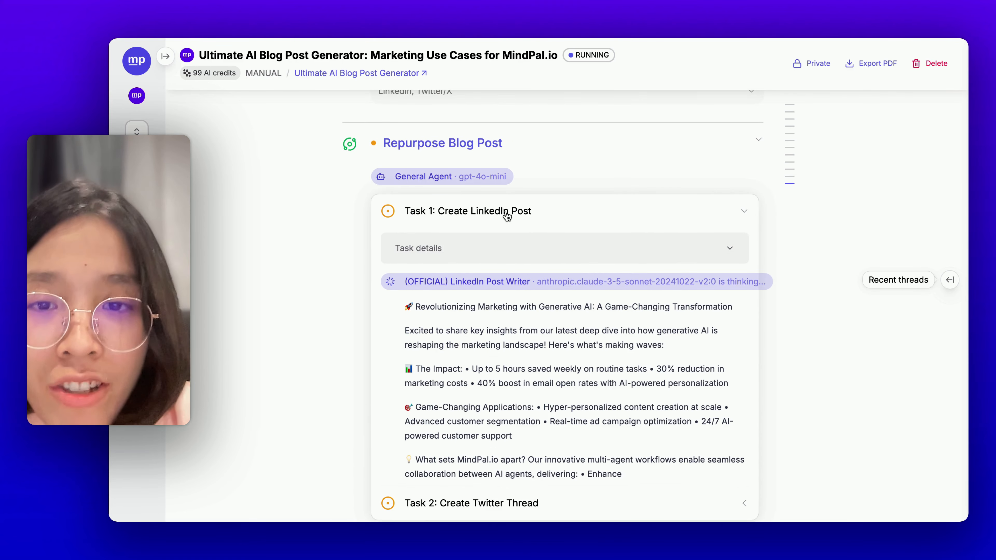
{"action": "scroll", "coordinate": [507, 214], "scroll_direction": "down", "scroll_amount": 4}
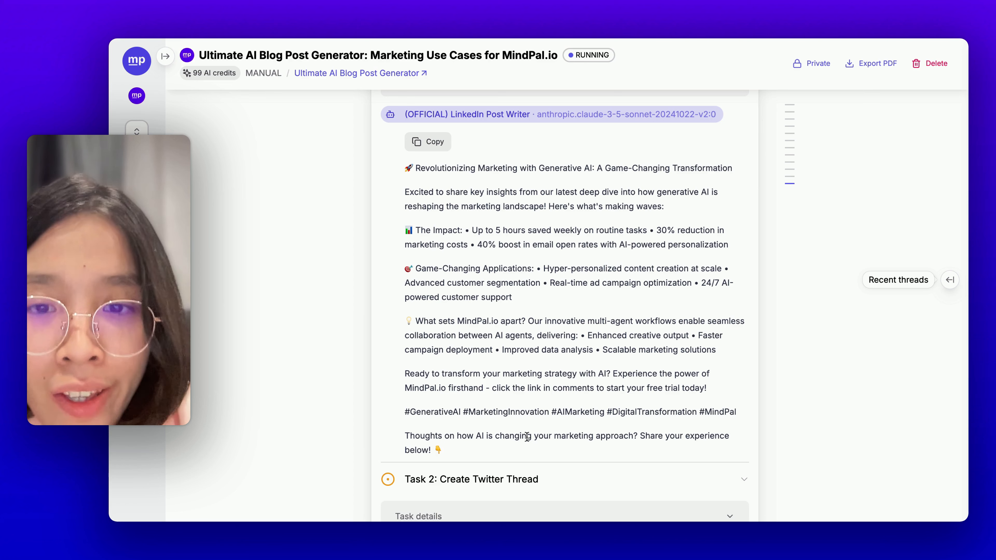
{"action": "scroll", "coordinate": [527, 437], "scroll_direction": "up", "scroll_amount": 4}
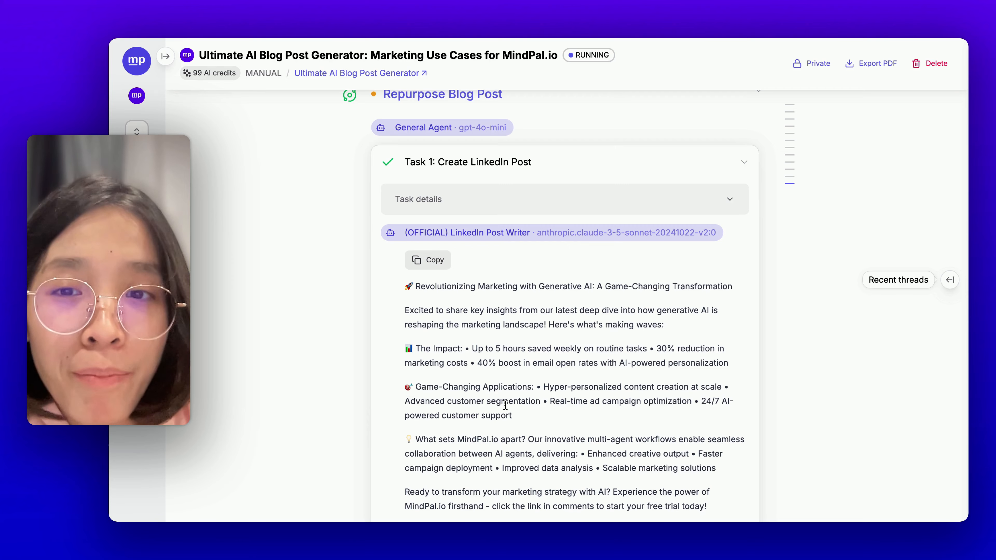
{"action": "scroll", "coordinate": [505, 406], "scroll_direction": "down", "scroll_amount": 10}
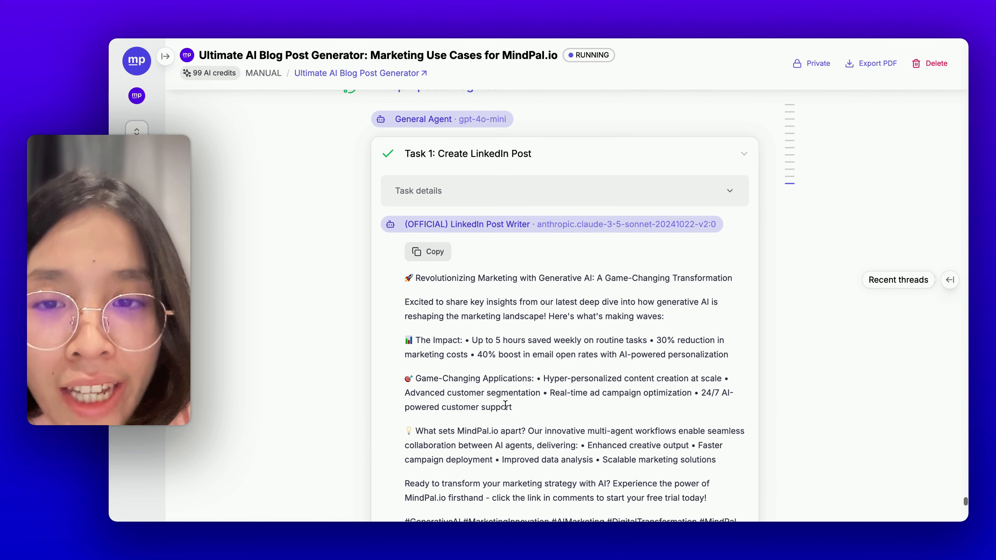
{"action": "scroll", "coordinate": [505, 405], "scroll_direction": "up", "scroll_amount": 10}
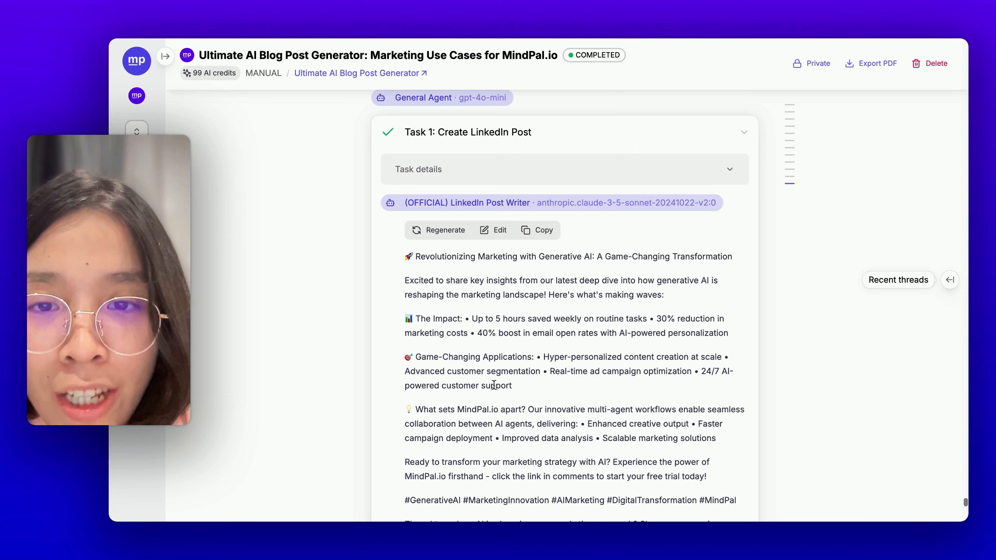
Read through the Twitter Post Writer's output for Task 2: Create Twitter Thread.
{"action": "scroll", "coordinate": [498, 385], "scroll_direction": "down", "scroll_amount": 10}
{"action": "scroll", "coordinate": [505, 388], "scroll_direction": "down", "scroll_amount": 8}
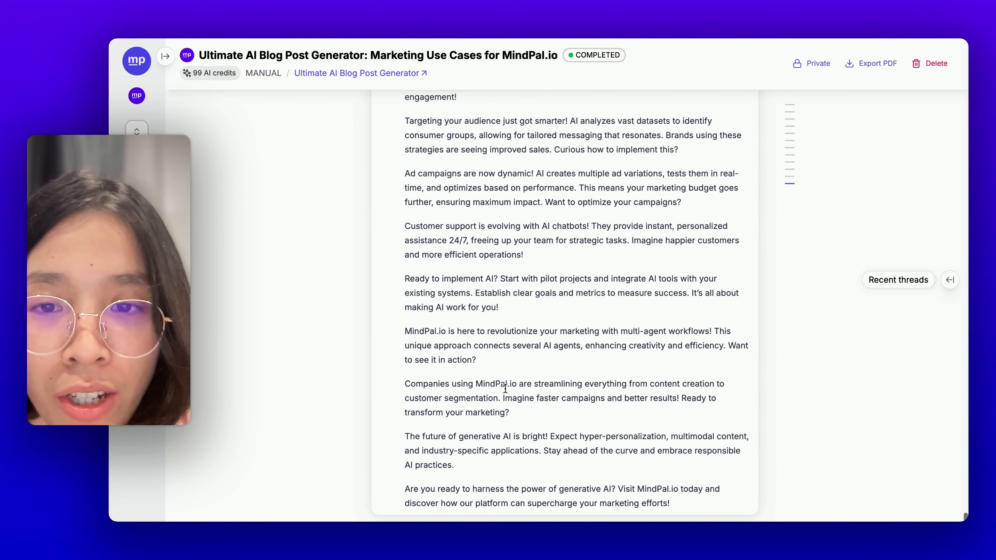
{"action": "scroll", "coordinate": [505, 388], "scroll_direction": "up", "scroll_amount": 9}
{"action": "scroll", "coordinate": [505, 388], "scroll_direction": "up", "scroll_amount": 3}
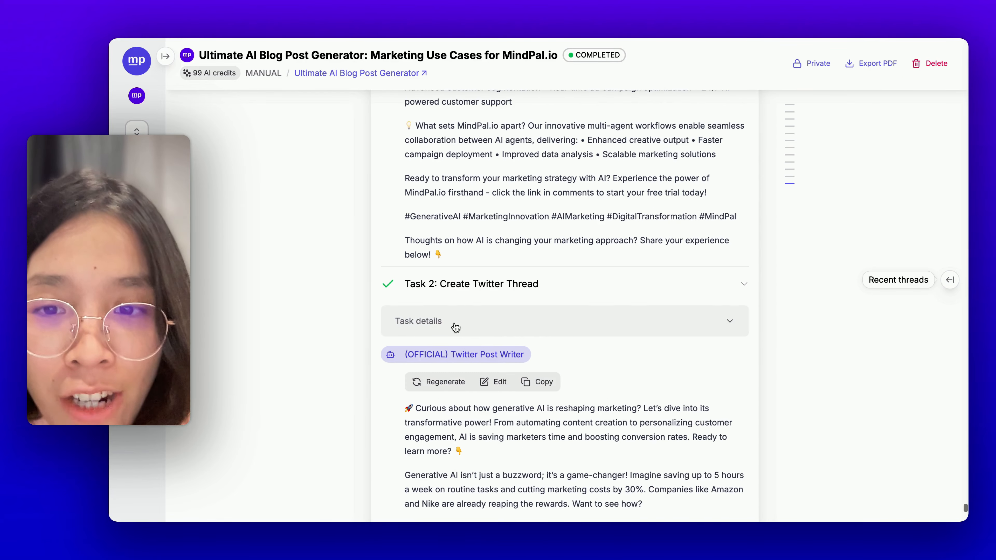
{"action": "left_click", "coordinate": [490, 290]}
{"action": "left_click", "coordinate": [530, 448]}
{"action": "scroll", "coordinate": [530, 444], "scroll_direction": "down", "scroll_amount": 5}
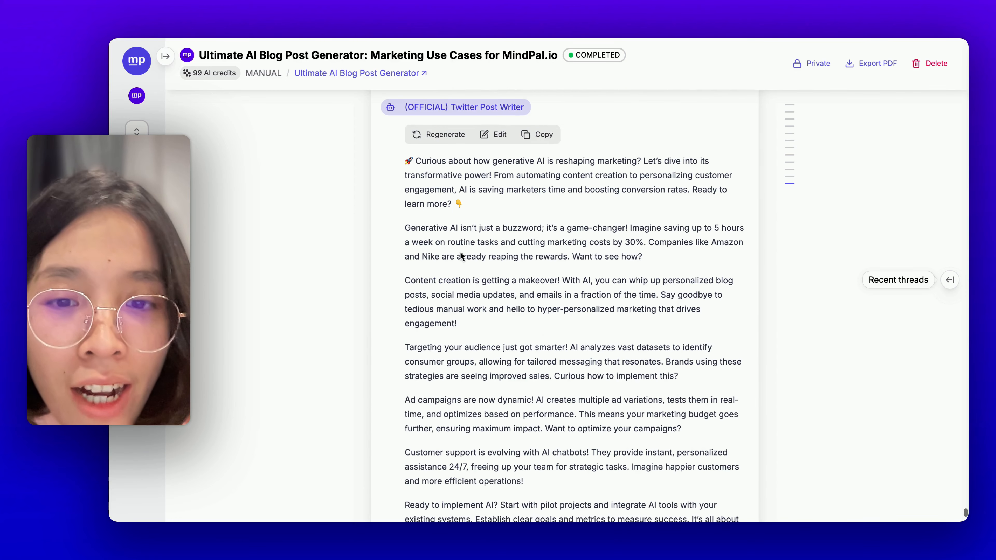
{"action": "scroll", "coordinate": [520, 389], "scroll_direction": "up", "scroll_amount": 4}
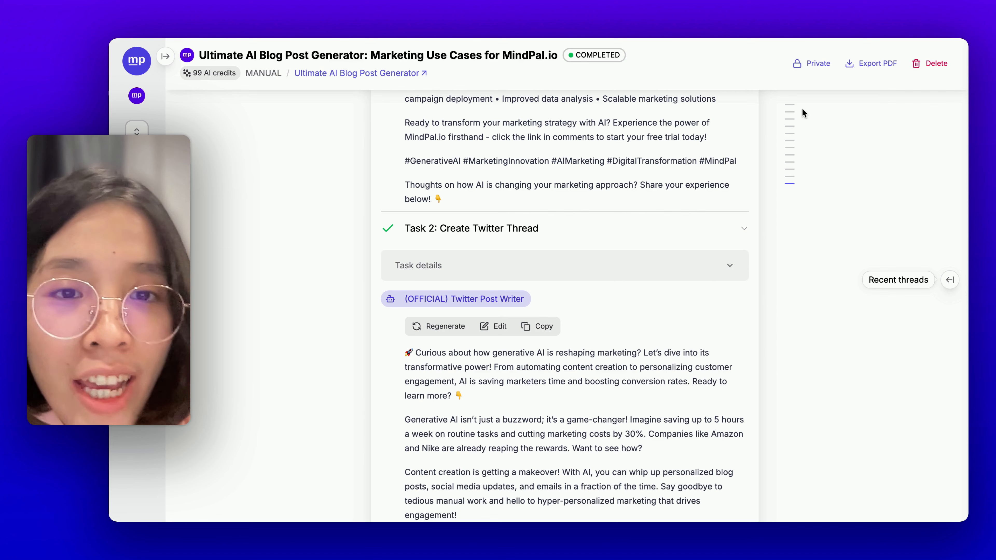
{"action": "mouse_move", "coordinate": [808, 164]}
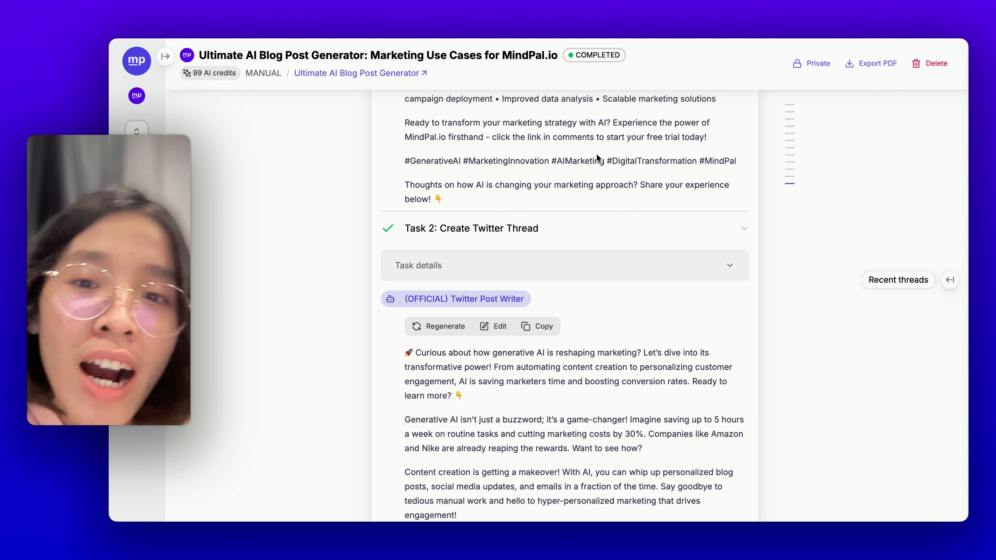
Reread the second half of the LinkedIn post and the Twitter thread through to its closing call to action.
{"action": "scroll", "coordinate": [476, 175], "scroll_direction": "up", "scroll_amount": 3}
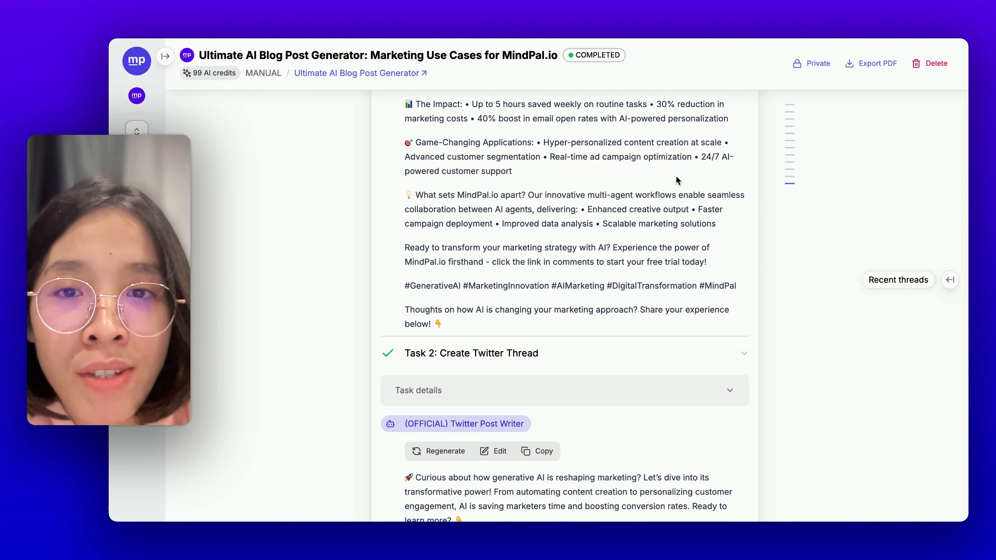
{"action": "scroll", "coordinate": [676, 180], "scroll_direction": "down", "scroll_amount": 4}
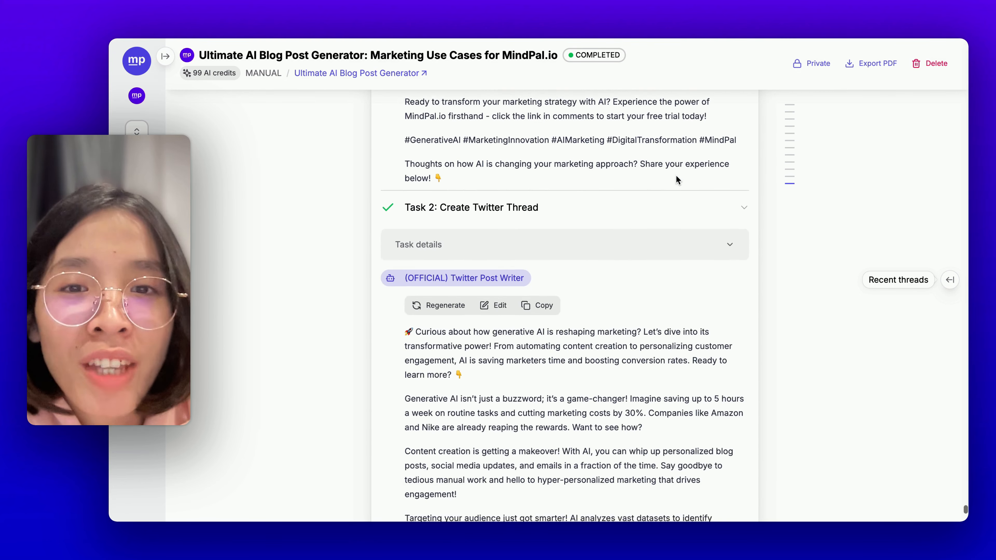
{"action": "scroll", "coordinate": [676, 180], "scroll_direction": "down", "scroll_amount": 9}
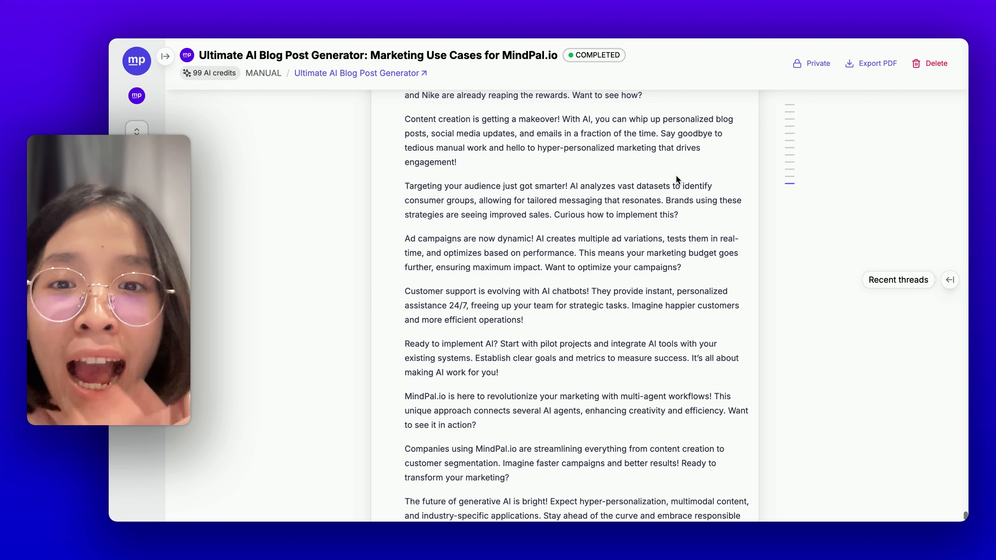
{"action": "scroll", "coordinate": [676, 178], "scroll_direction": "down", "scroll_amount": 2}
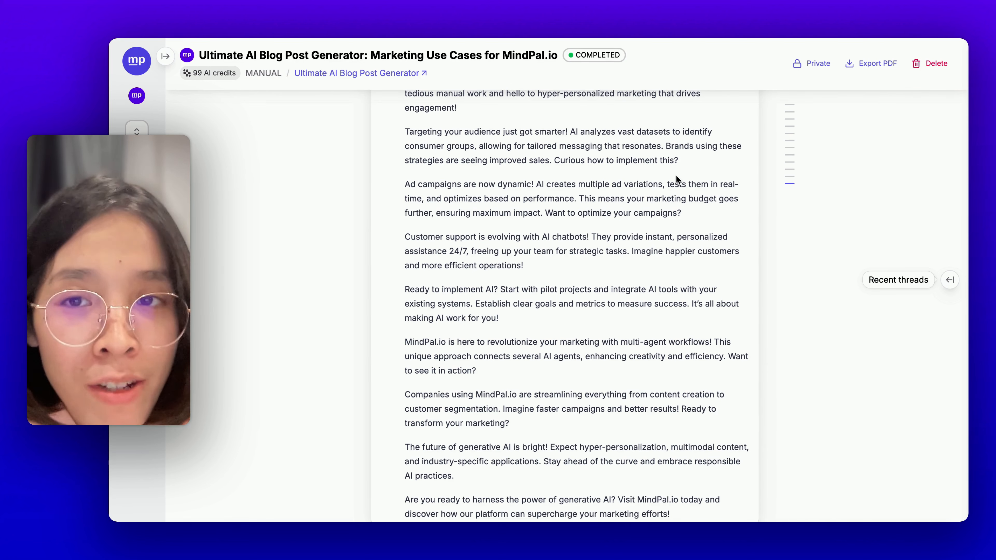
{"action": "scroll", "coordinate": [676, 175], "scroll_direction": "down", "scroll_amount": 1}
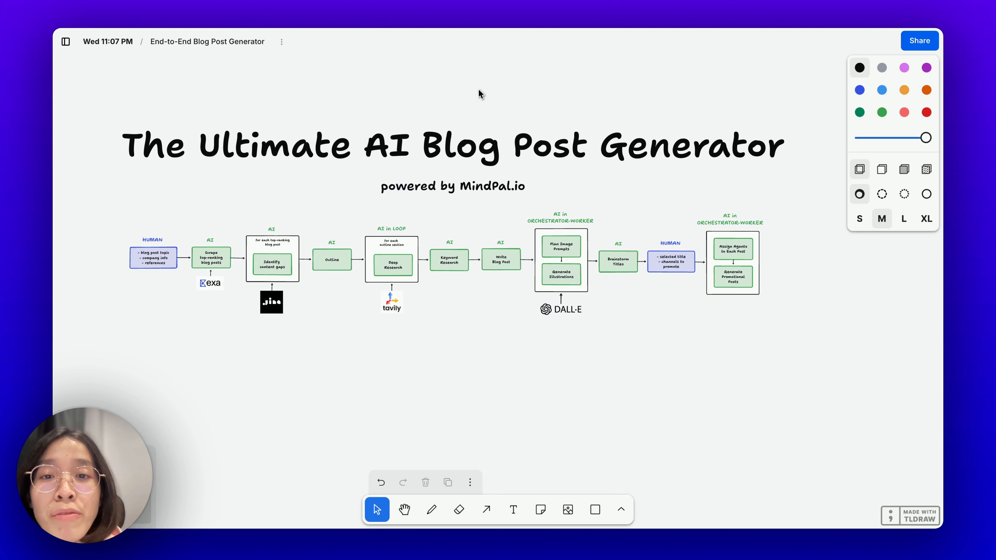
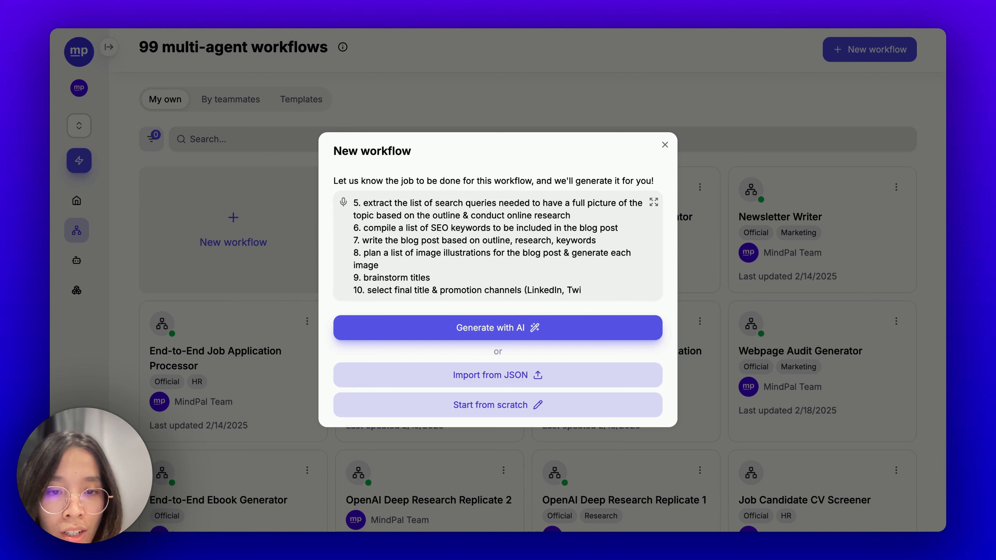
Complete item 10 of the workflow description with the promotion channels LinkedIn, Twitter/X, TikTok, Email, Facebook and Instagram.
{"action": "type", "text": "tter/X, TikT"}
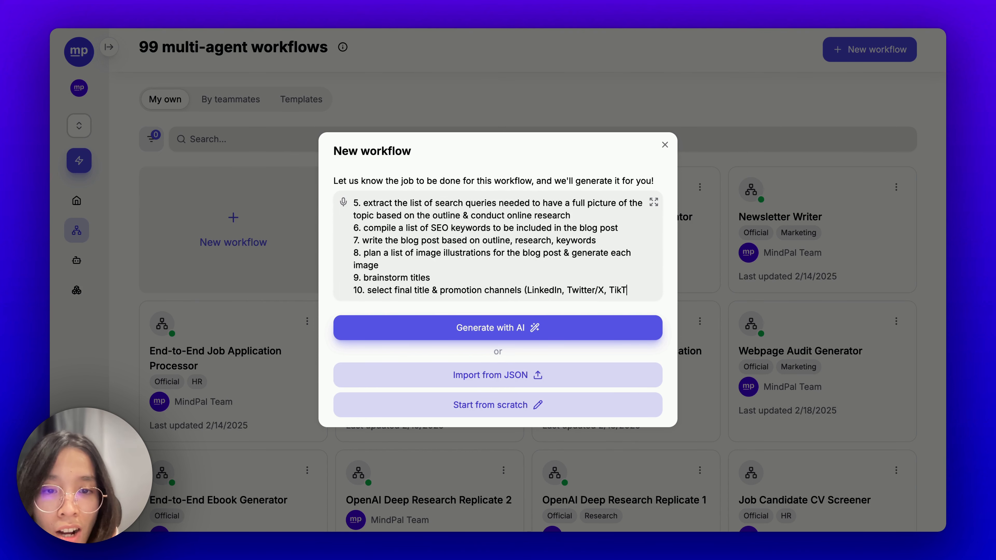
{"action": "type", "text": "ok, Email,"}
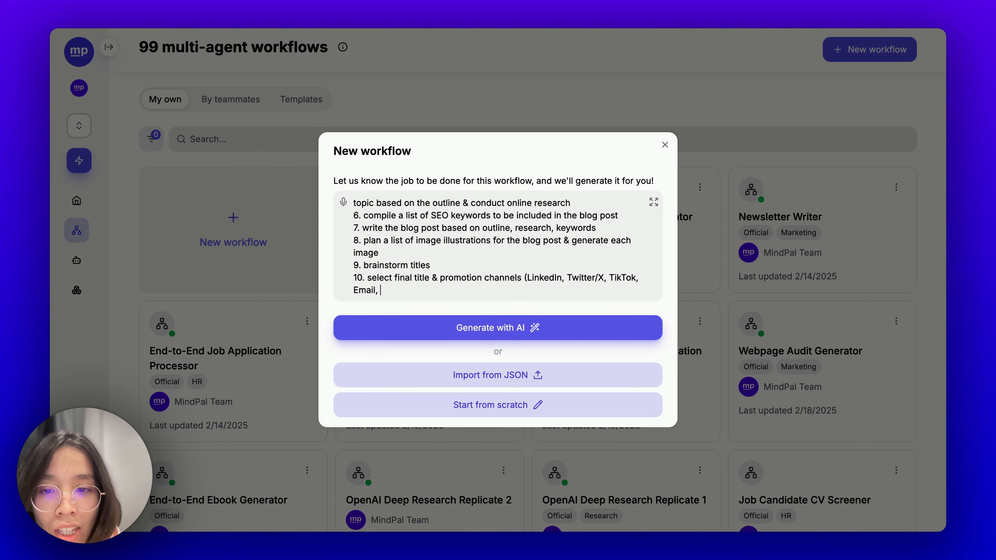
{"action": "type", "text": " Facebook, Instagra"}
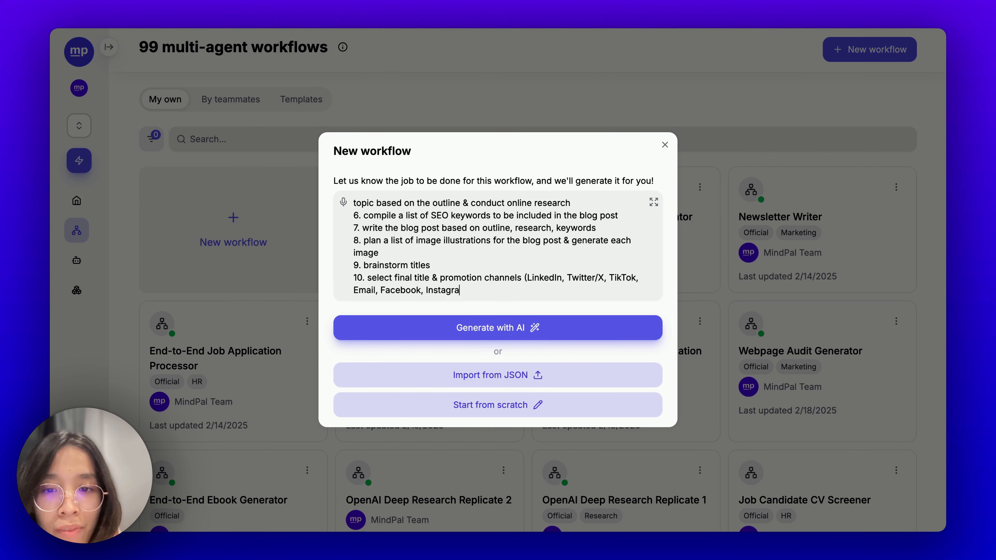
{"action": "type", "text": "m)"}
{"action": "key", "text": "Return"}
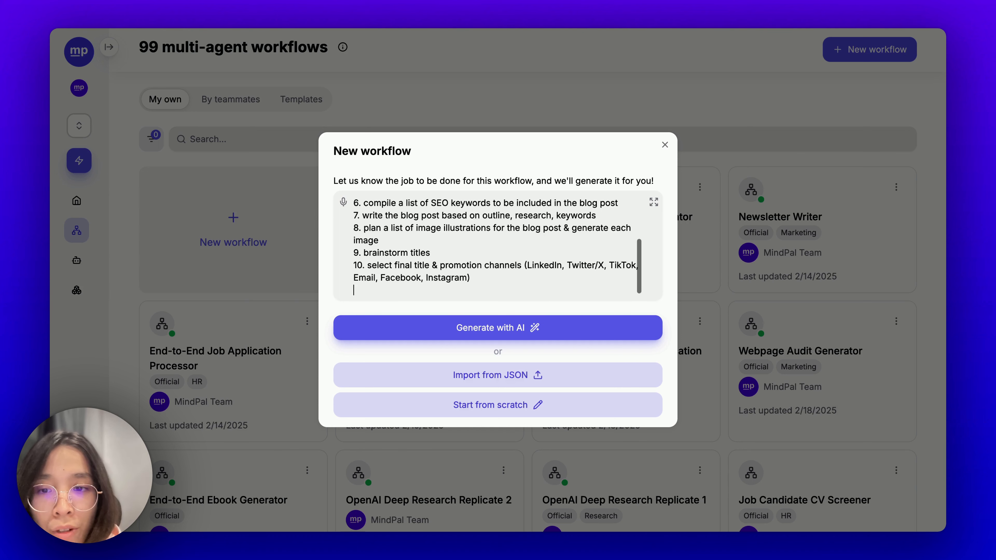
Add item 11 to the workflow description: "Orchestrator-worker step to generate all the posts".
{"action": "type", "text": "11. "}
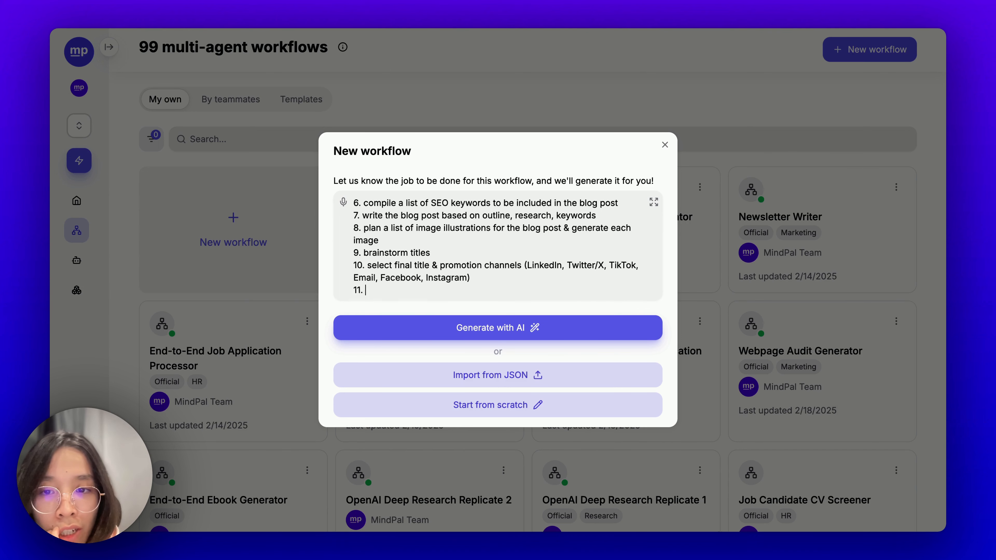
{"action": "type", "text": "Orchestrator-"}
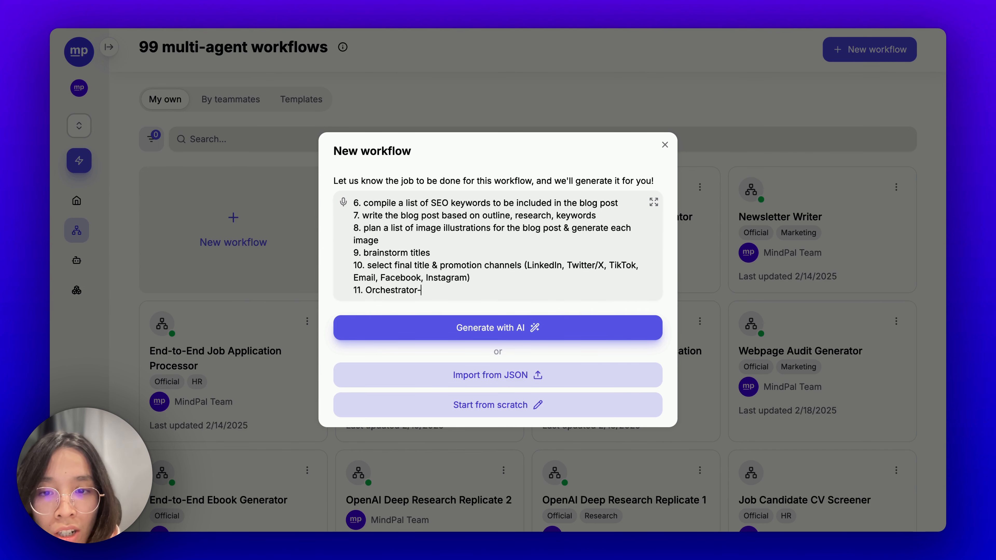
{"action": "type", "text": "worker step to pla"}
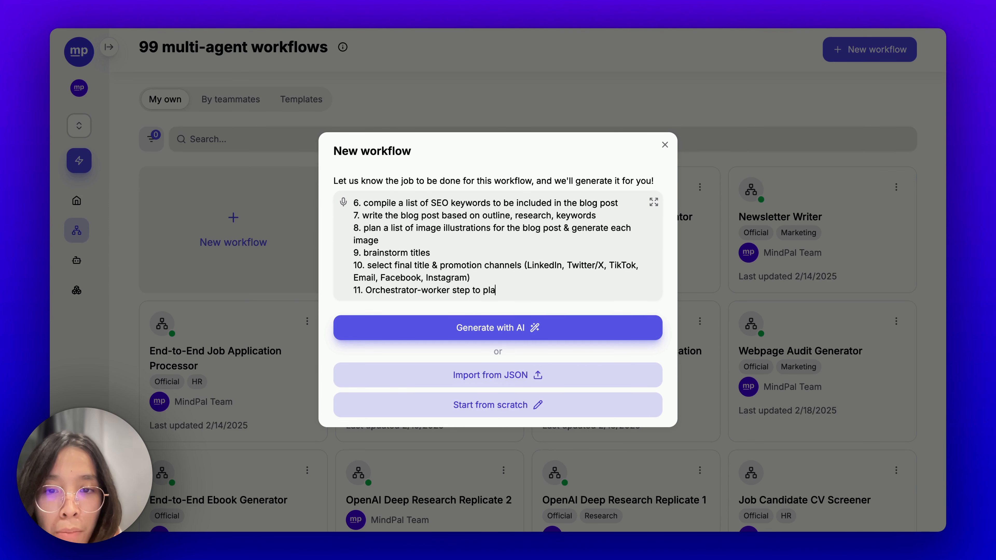
{"action": "key", "text": "BackSpace"}
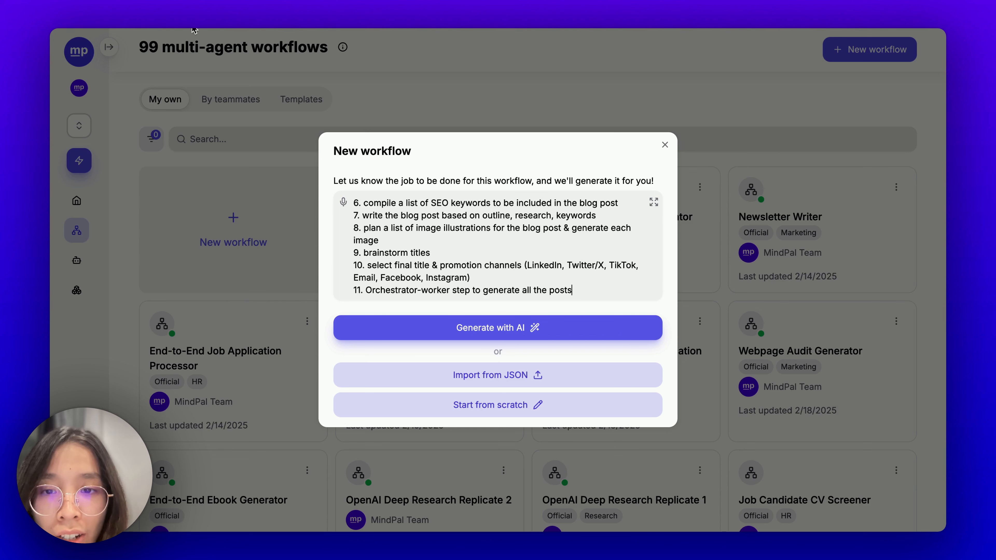
Copy the words "Orchestrator-worker step" from item 11 to the start of item 8, before "plan a list of image illustrations".
{"action": "left_click_drag", "start_coordinate": [367, 292], "coordinate": [469, 291]}
{"action": "key", "text": "ctrl+c"}
{"action": "left_click", "coordinate": [365, 227]}
{"action": "key", "text": "ctrl+v"}
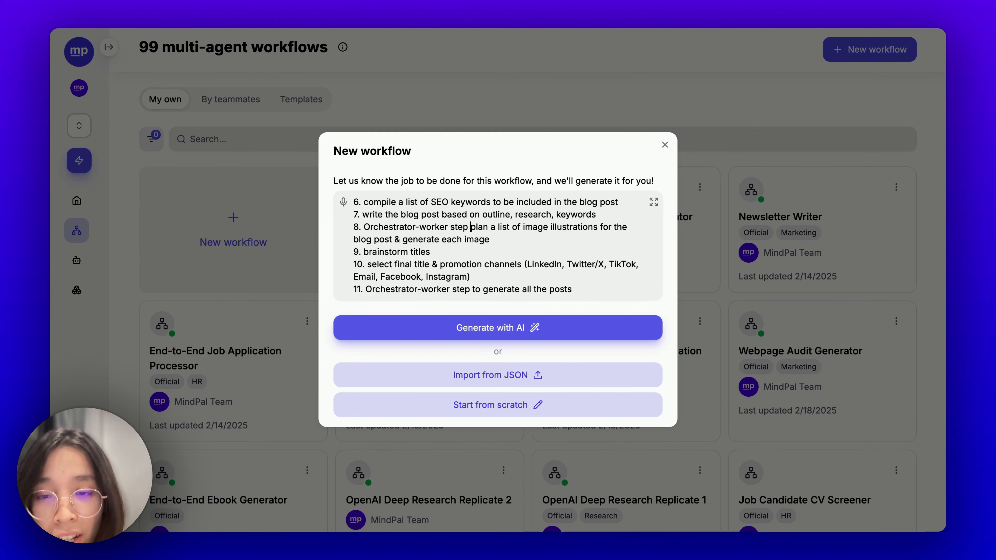
Check the edited list of items and generate the workflow from this description with AI.
{"action": "scroll", "coordinate": [459, 283], "scroll_direction": "up", "scroll_amount": 2}
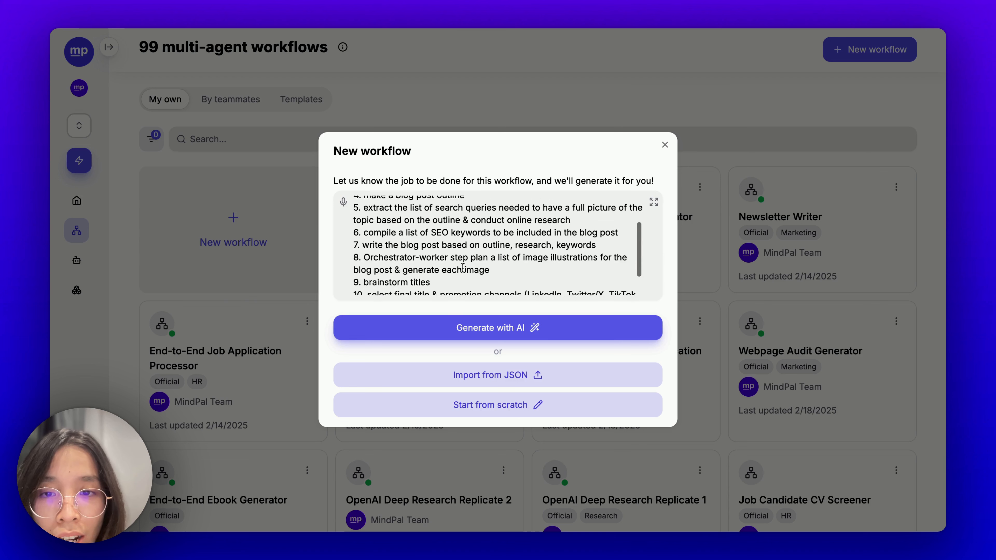
{"action": "scroll", "coordinate": [427, 255], "scroll_direction": "down", "scroll_amount": 2}
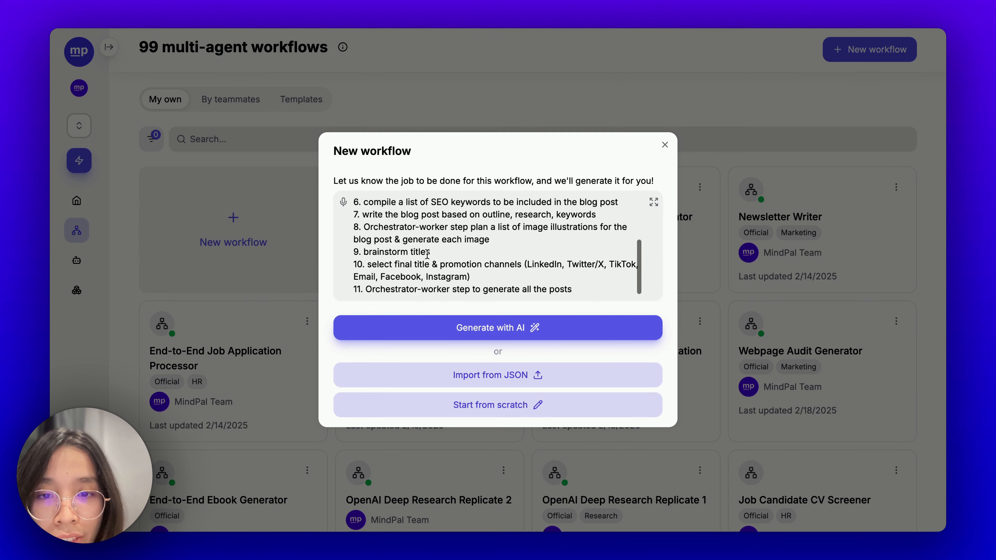
{"action": "left_click", "coordinate": [455, 328]}
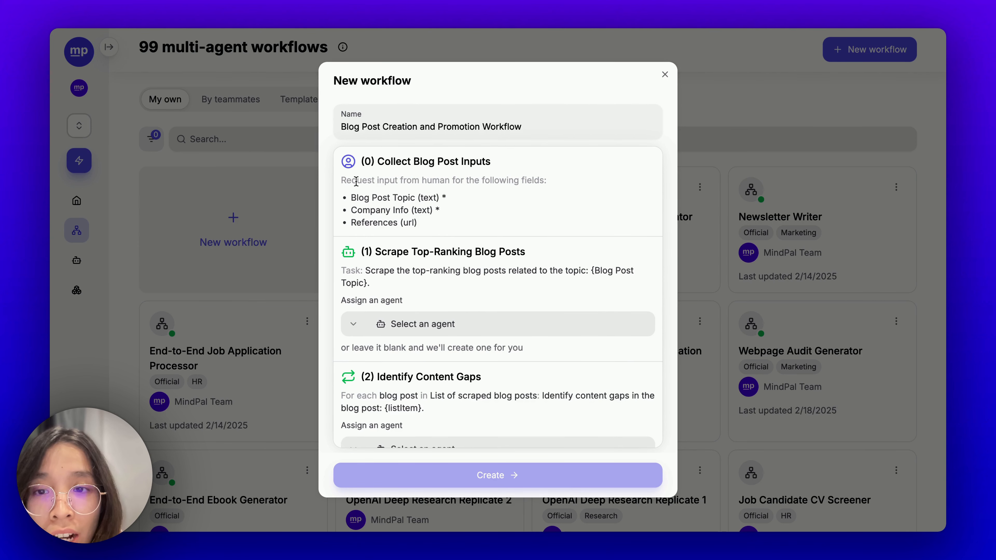
Review generated steps 0 to 2: the requested blog post inputs, the scraping task and the Identify Content Gaps loop.
{"action": "left_click_drag", "start_coordinate": [348, 178], "coordinate": [486, 181]}
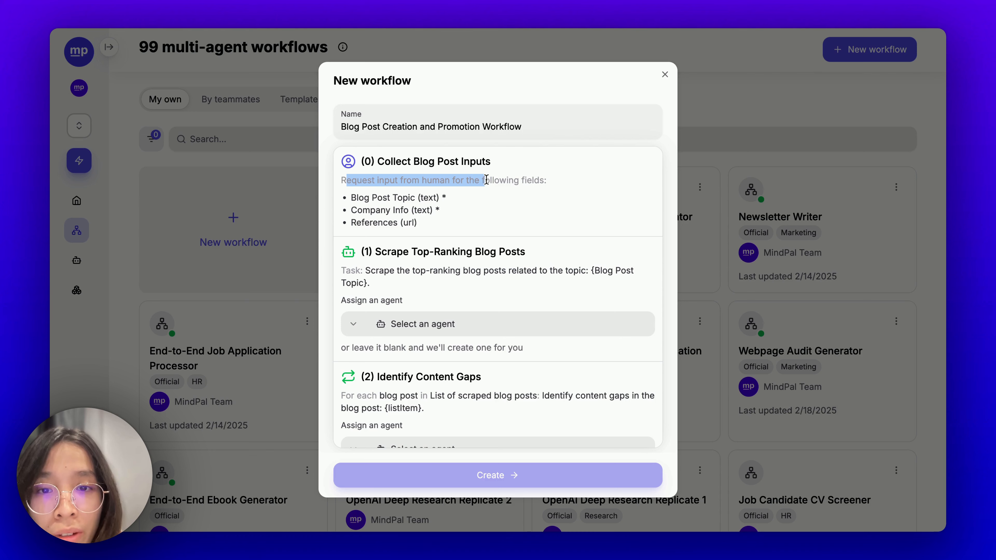
{"action": "left_click_drag", "start_coordinate": [370, 199], "coordinate": [421, 199]}
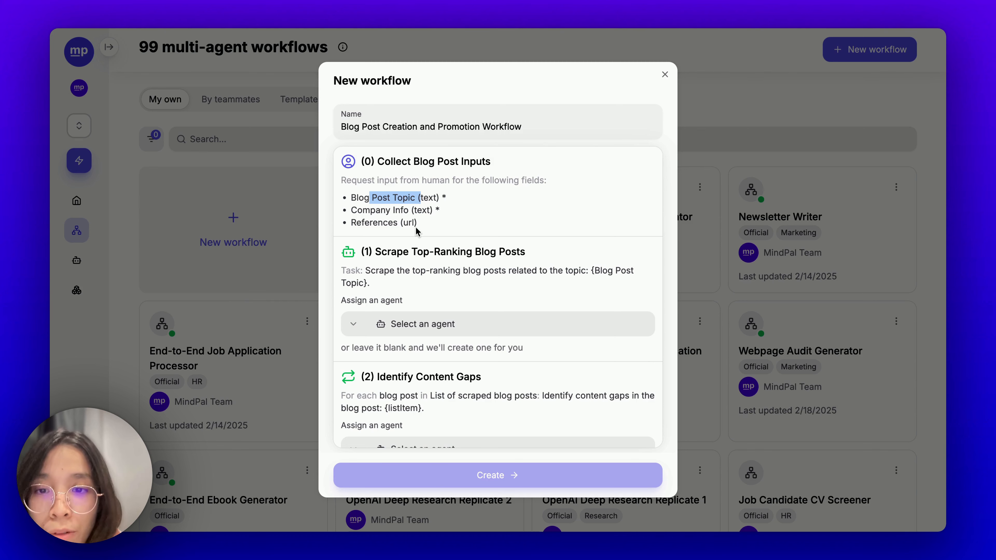
{"action": "scroll", "coordinate": [417, 230], "scroll_direction": "down", "scroll_amount": 1}
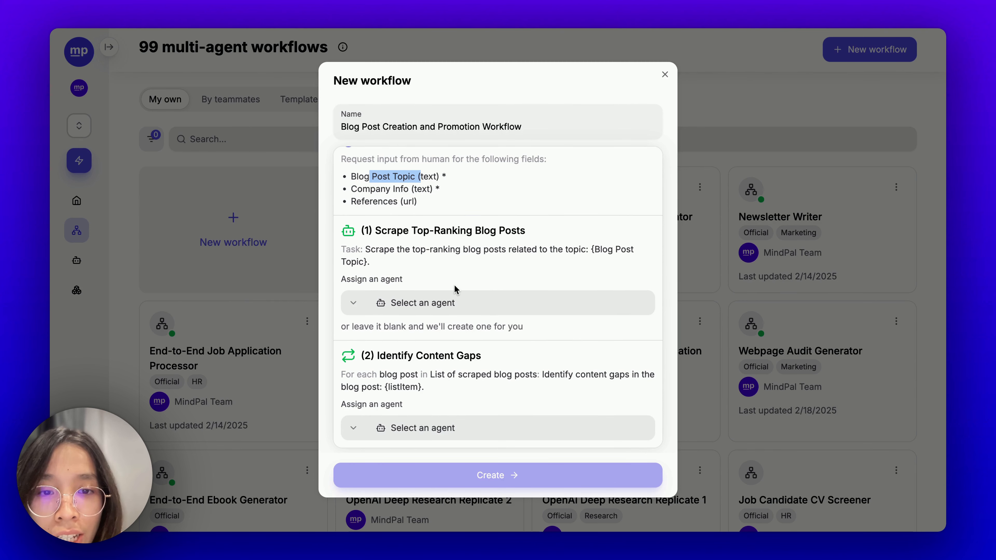
{"action": "scroll", "coordinate": [455, 289], "scroll_direction": "down", "scroll_amount": 1}
{"action": "scroll", "coordinate": [455, 289], "scroll_direction": "down", "scroll_amount": 2}
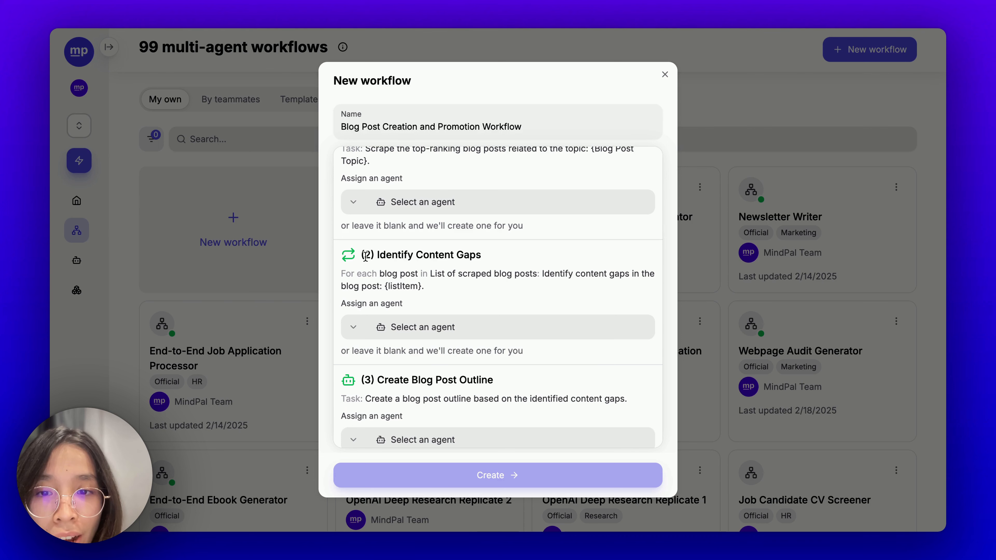
{"action": "left_click_drag", "start_coordinate": [364, 255], "coordinate": [457, 256]}
{"action": "left_click_drag", "start_coordinate": [341, 273], "coordinate": [496, 283]}
{"action": "scroll", "coordinate": [496, 284], "scroll_direction": "down", "scroll_amount": 1}
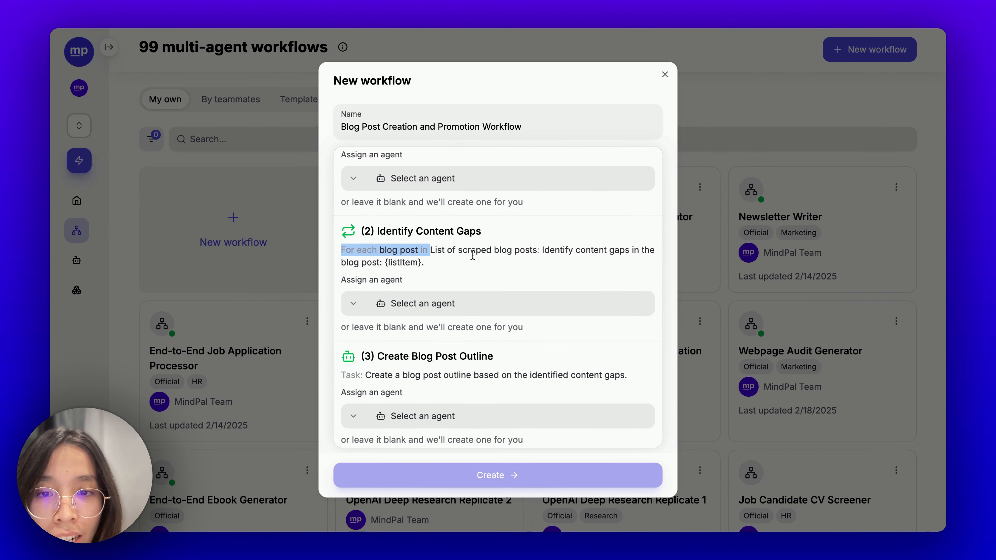
{"action": "scroll", "coordinate": [485, 258], "scroll_direction": "up", "scroll_amount": 2}
{"action": "scroll", "coordinate": [481, 248], "scroll_direction": "up", "scroll_amount": 2}
{"action": "scroll", "coordinate": [478, 259], "scroll_direction": "down", "scroll_amount": 8}
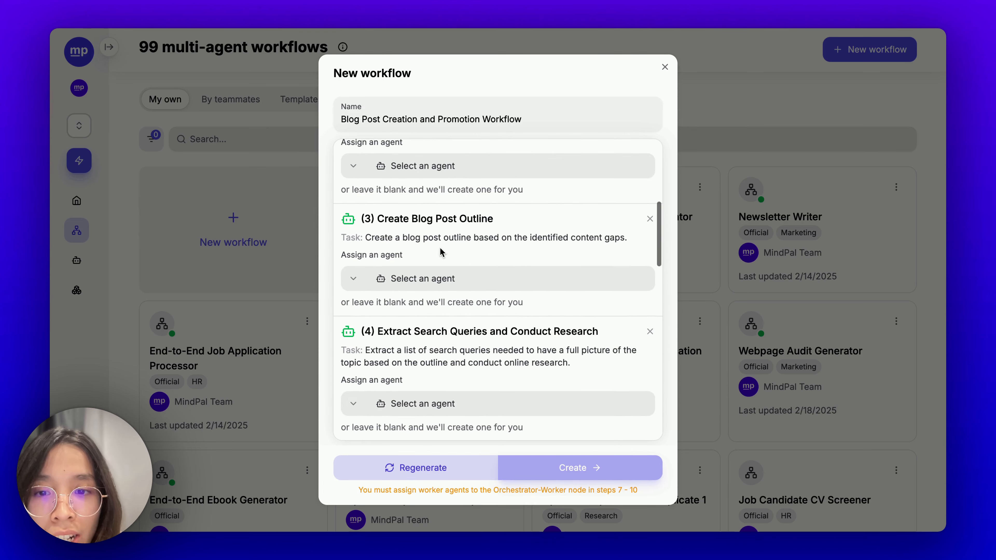
Review generated steps 3 to 6, covering the outline, search queries and research, SEO keywords and blog post writing.
{"action": "triple_click", "coordinate": [409, 218]}
{"action": "scroll", "coordinate": [411, 236], "scroll_direction": "down", "scroll_amount": 3}
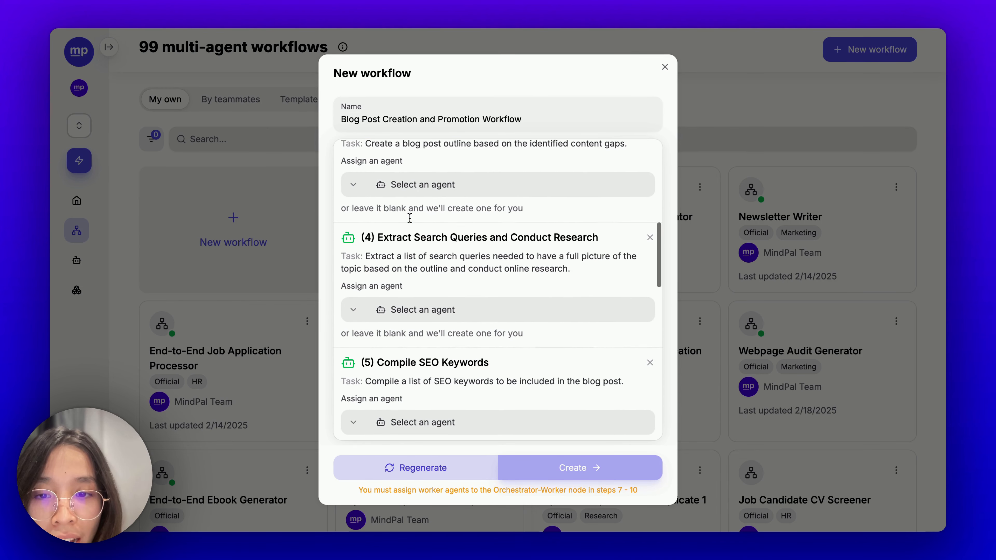
{"action": "triple_click", "coordinate": [416, 236]}
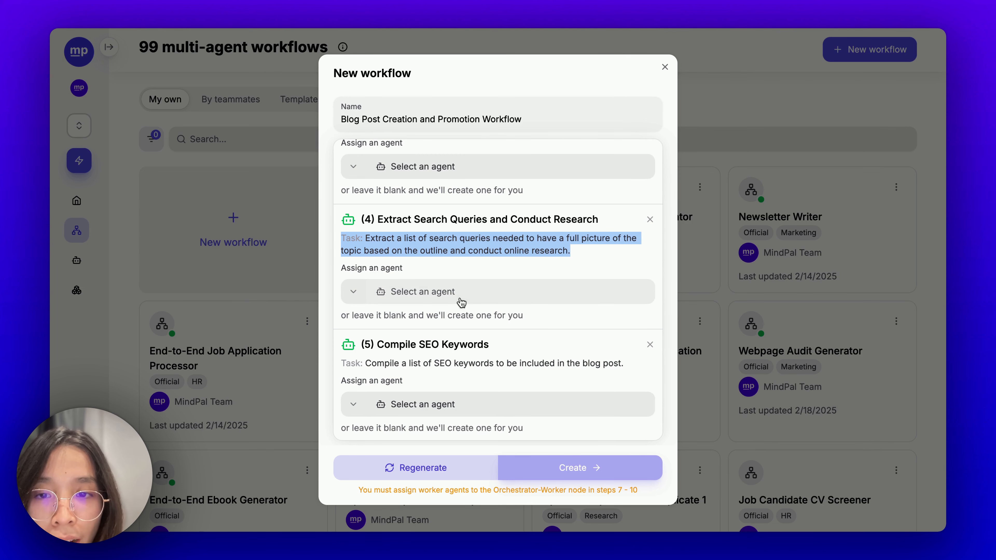
{"action": "left_click", "coordinate": [340, 224]}
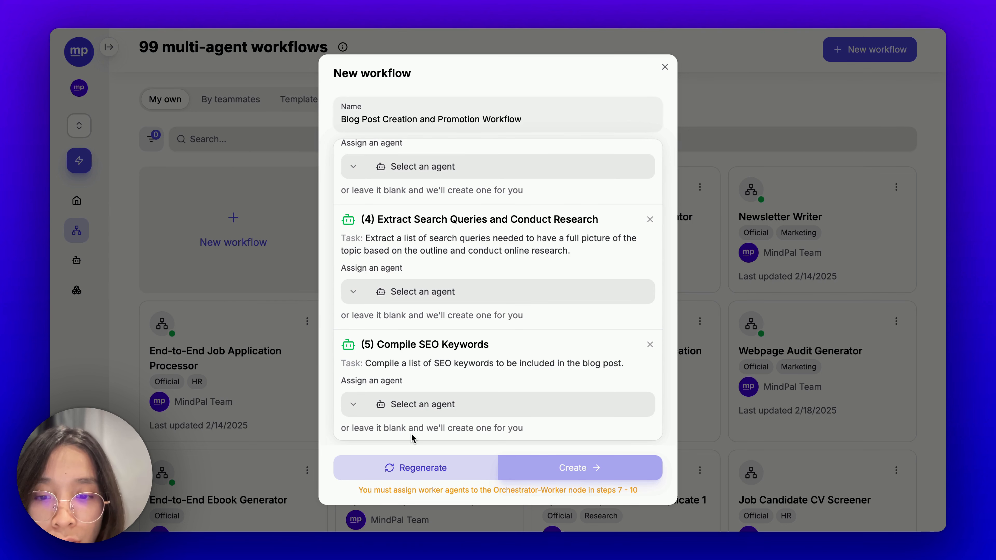
{"action": "scroll", "coordinate": [431, 392], "scroll_direction": "down", "scroll_amount": 3}
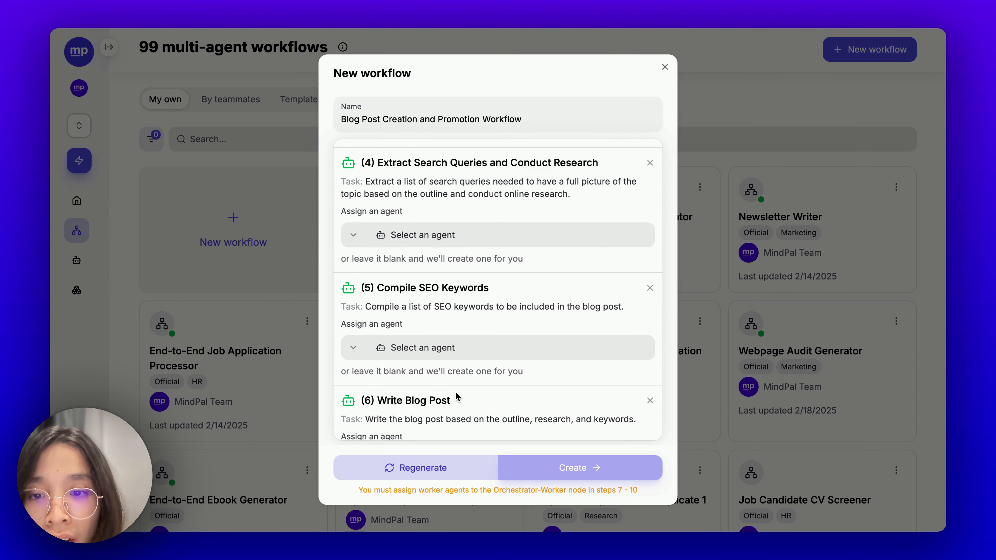
{"action": "scroll", "coordinate": [457, 397], "scroll_direction": "down", "scroll_amount": 5}
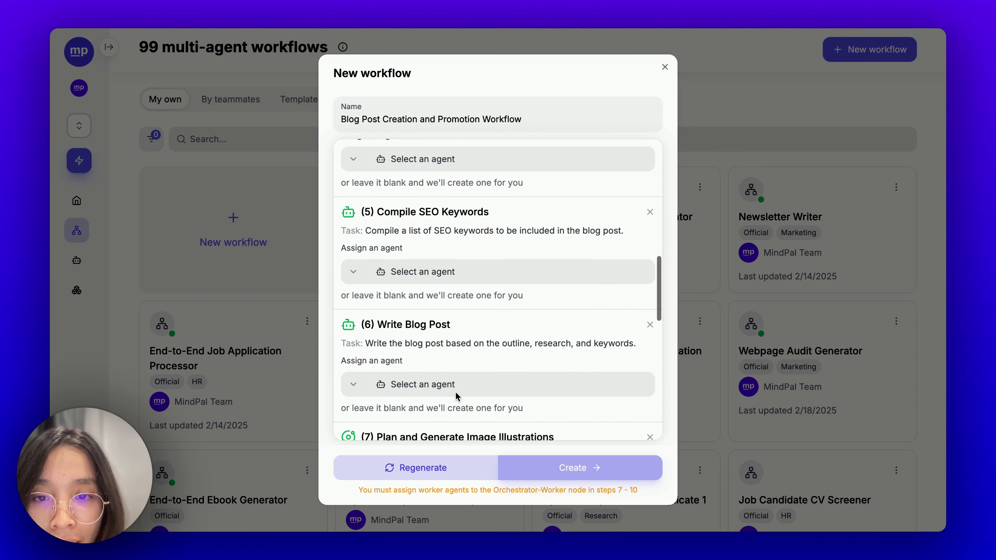
{"action": "scroll", "coordinate": [457, 397], "scroll_direction": "down", "scroll_amount": 3}
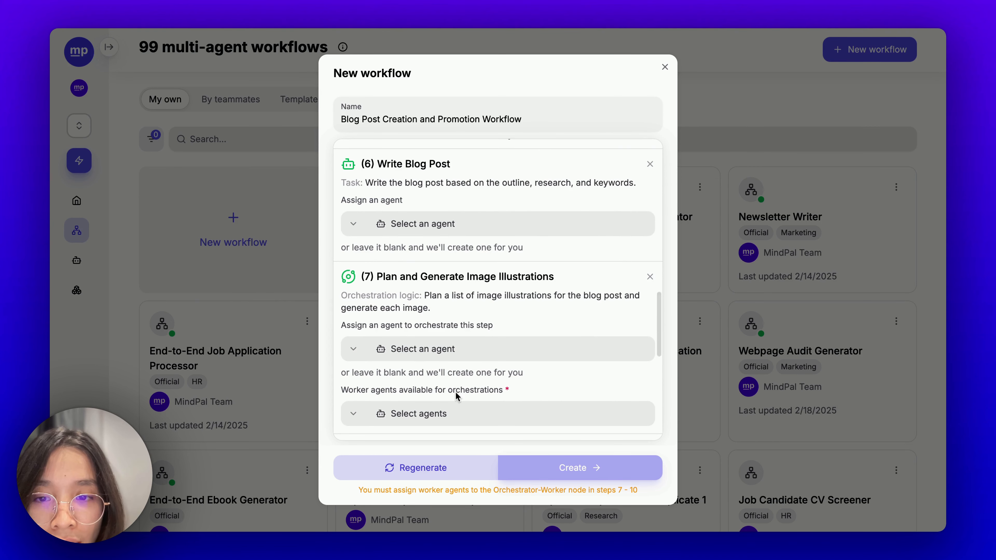
Review generated steps 7 to 10, covering image illustrations, titles, final title and channel selection, and promotion posts.
{"action": "left_click_drag", "start_coordinate": [372, 278], "coordinate": [538, 277]}
{"action": "scroll", "coordinate": [533, 276], "scroll_direction": "down", "scroll_amount": 1}
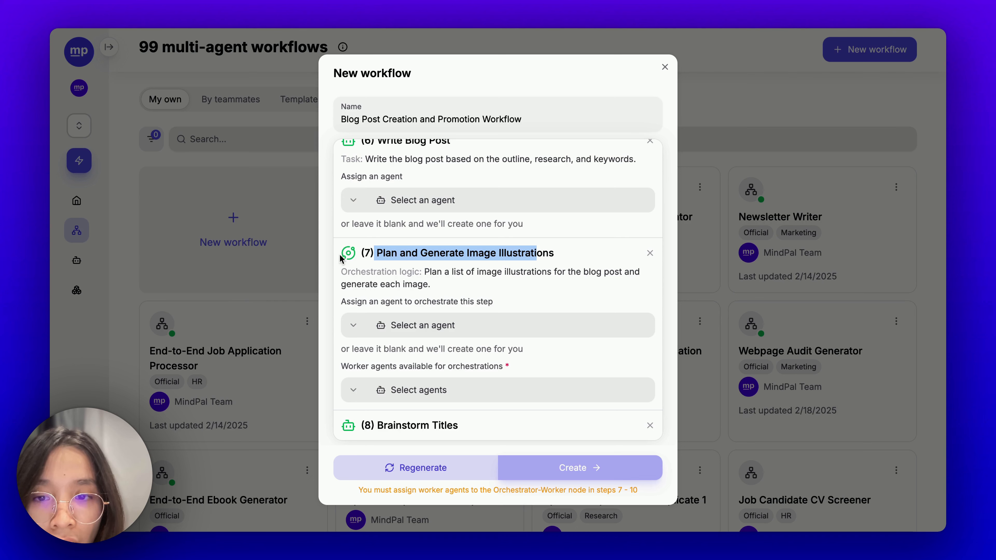
{"action": "scroll", "coordinate": [354, 254], "scroll_direction": "down", "scroll_amount": 4}
{"action": "scroll", "coordinate": [353, 254], "scroll_direction": "down", "scroll_amount": 4}
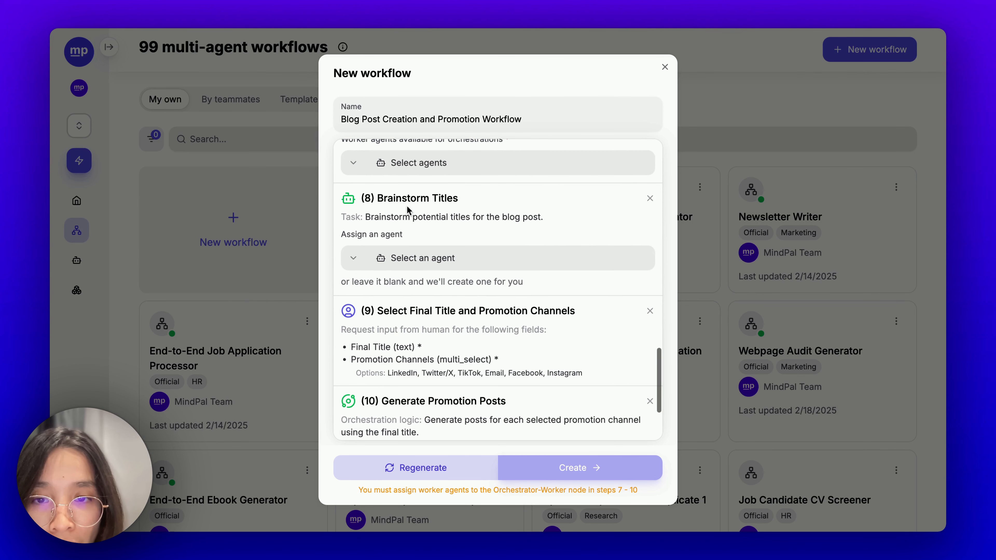
{"action": "scroll", "coordinate": [422, 326], "scroll_direction": "down", "scroll_amount": 1}
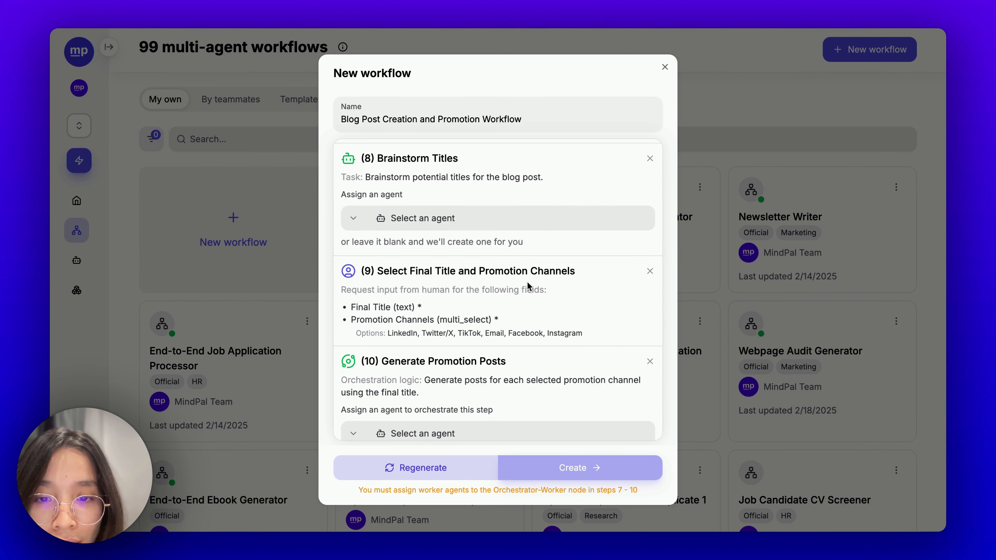
{"action": "scroll", "coordinate": [486, 355], "scroll_direction": "down", "scroll_amount": 1}
{"action": "scroll", "coordinate": [486, 355], "scroll_direction": "down", "scroll_amount": 3}
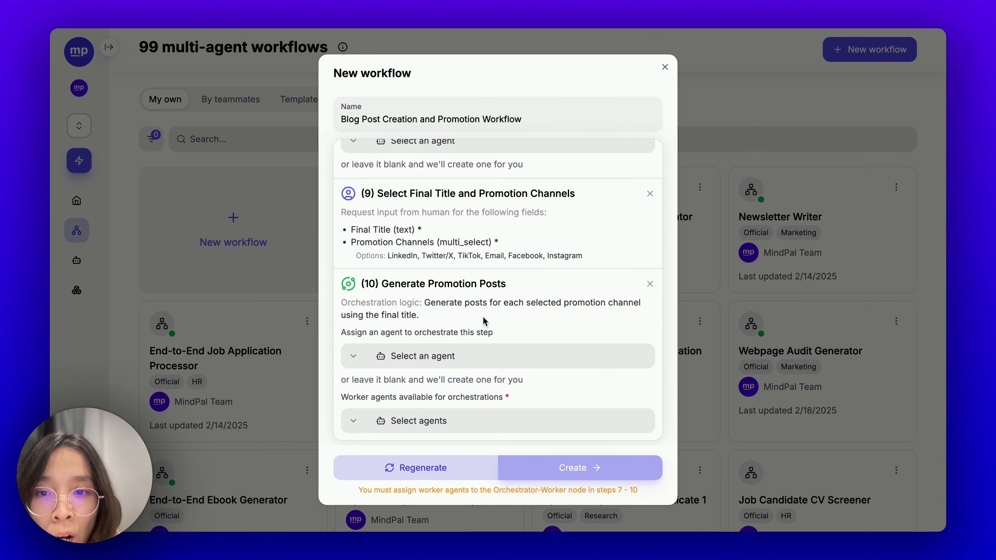
{"action": "scroll", "coordinate": [486, 322], "scroll_direction": "up", "scroll_amount": 10}
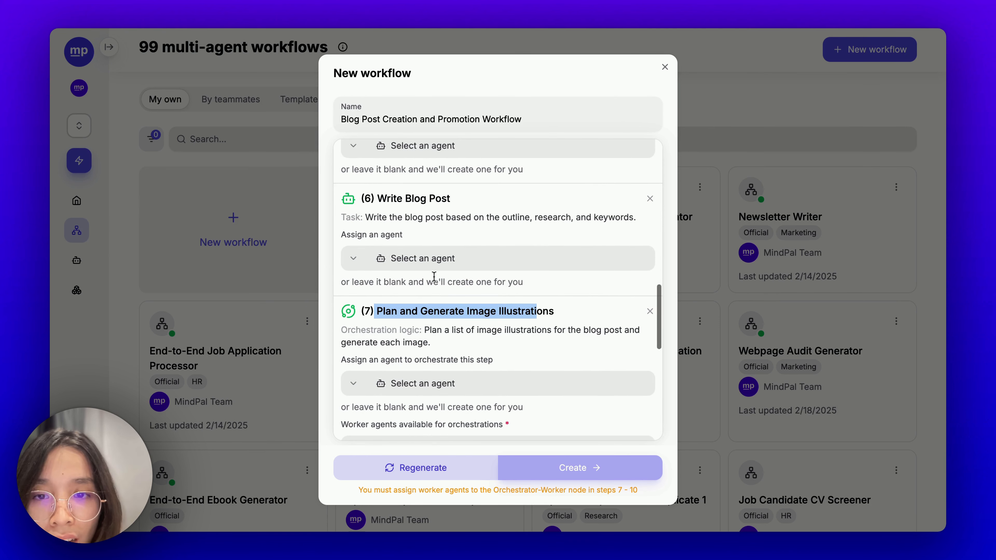
Return to the workflow prompt, add "loop:" at the start of item 5 on extracting search queries, and regenerate the workflow with AI.
{"action": "scroll", "coordinate": [435, 277], "scroll_direction": "up", "scroll_amount": 7}
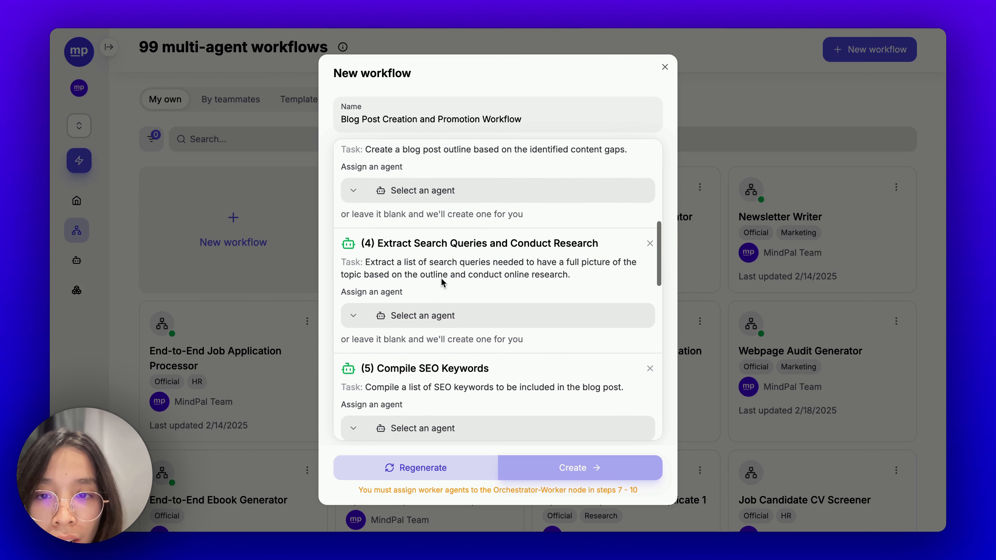
{"action": "left_click_drag", "start_coordinate": [593, 246], "coordinate": [435, 245]}
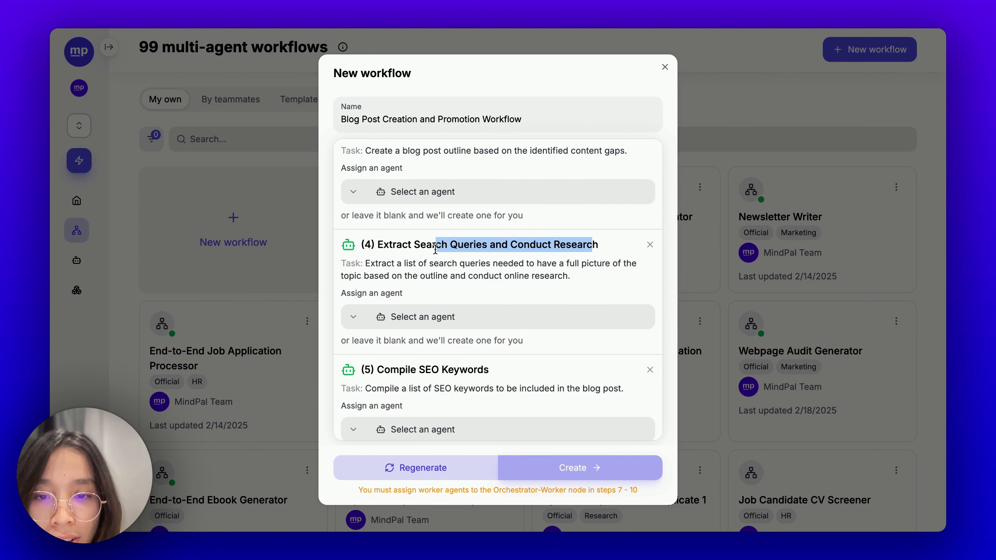
{"action": "left_click", "coordinate": [402, 470]}
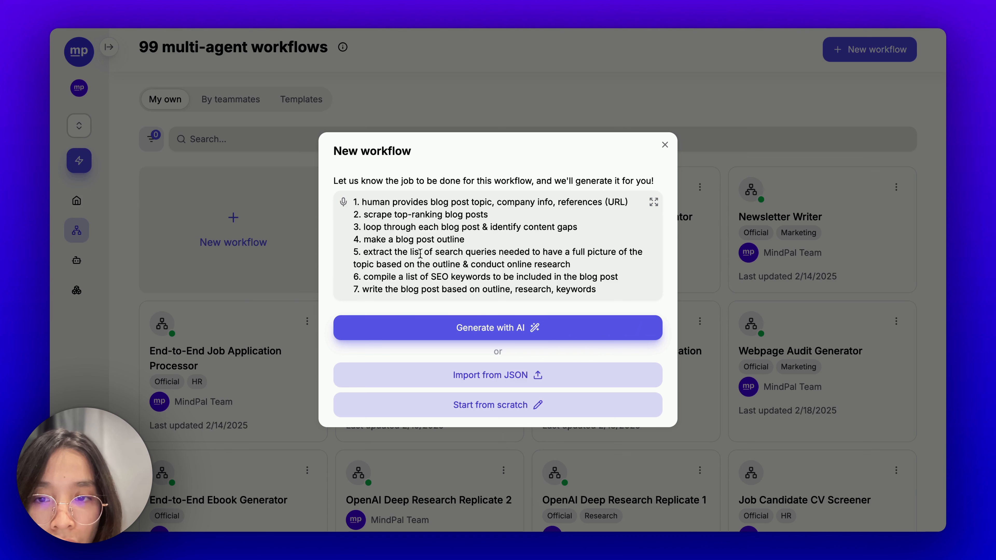
{"action": "left_click_drag", "start_coordinate": [364, 253], "coordinate": [585, 268]}
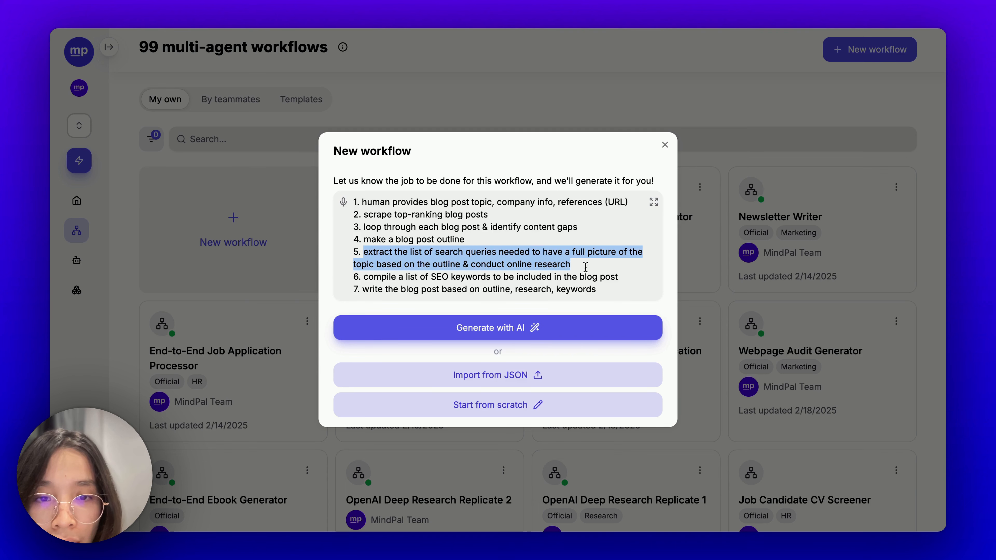
{"action": "left_click", "coordinate": [360, 253]}
{"action": "type", "text": "loop "}
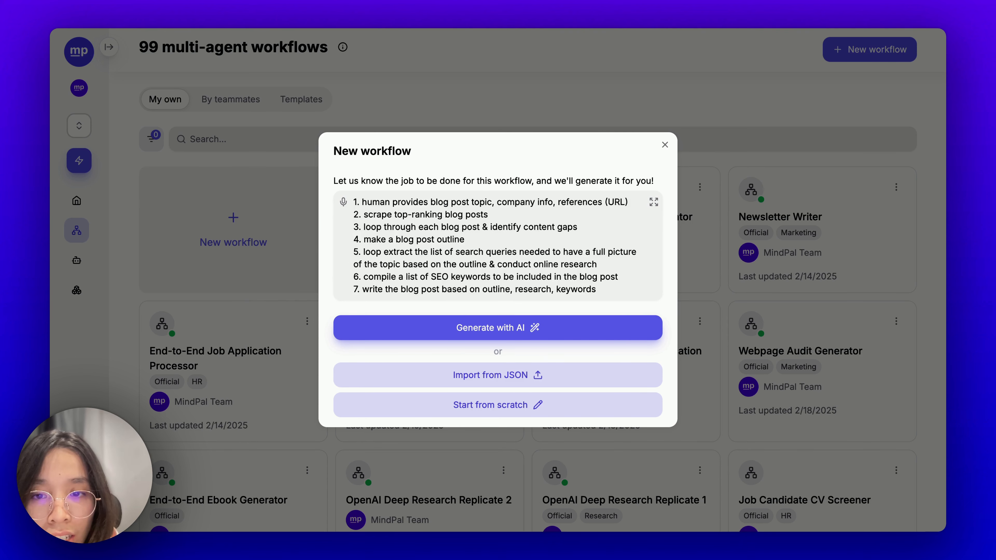
{"action": "type", "text": ":"}
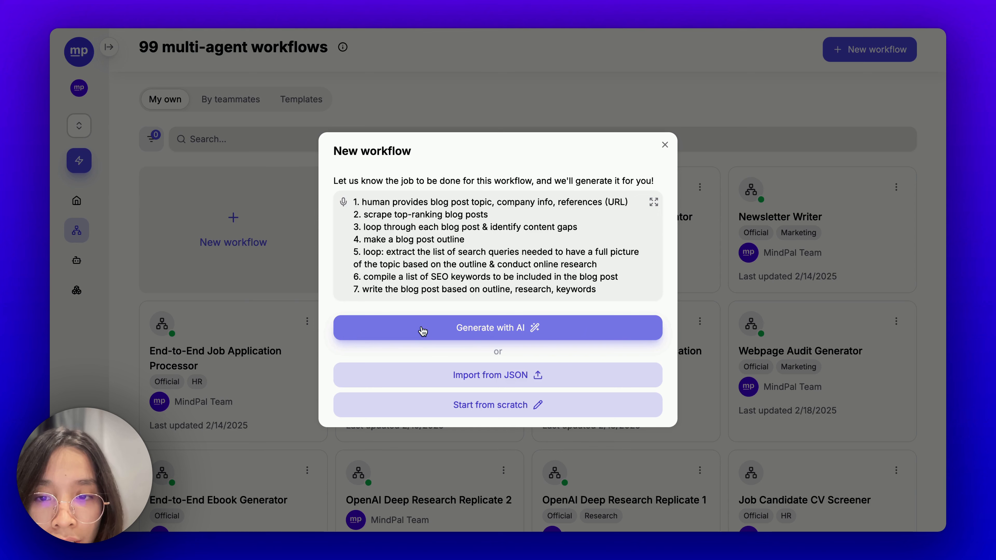
{"action": "left_click", "coordinate": [432, 336]}
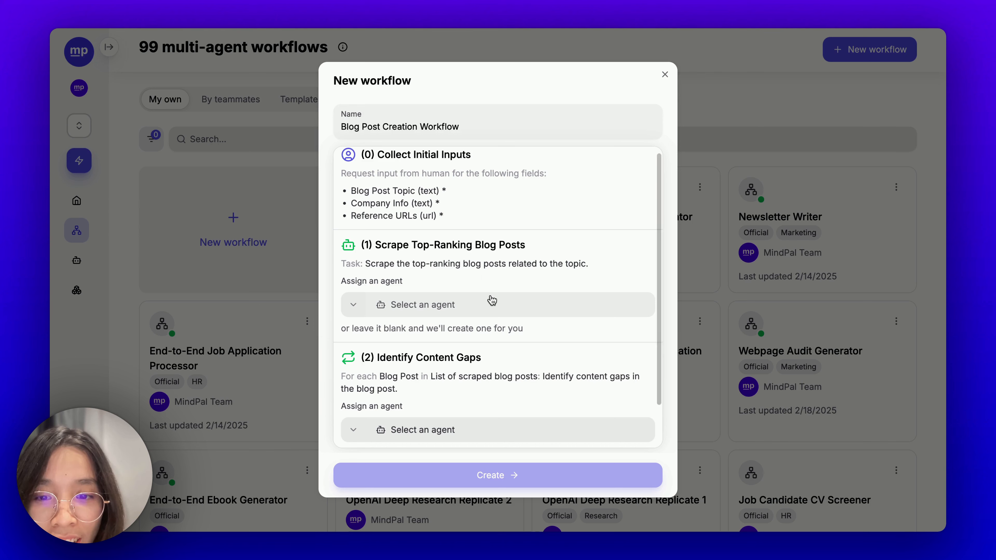
Review the regenerated workflow from Collect Initial Inputs to Conduct Online Research, checking the node type and task of each step.
{"action": "scroll", "coordinate": [493, 264], "scroll_direction": "down", "scroll_amount": 3}
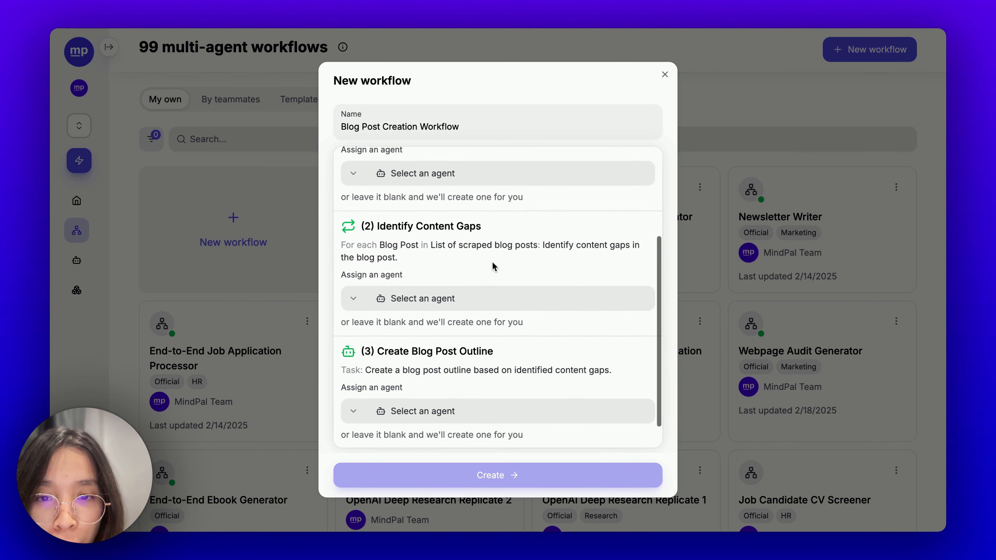
{"action": "scroll", "coordinate": [493, 267], "scroll_direction": "up", "scroll_amount": 3}
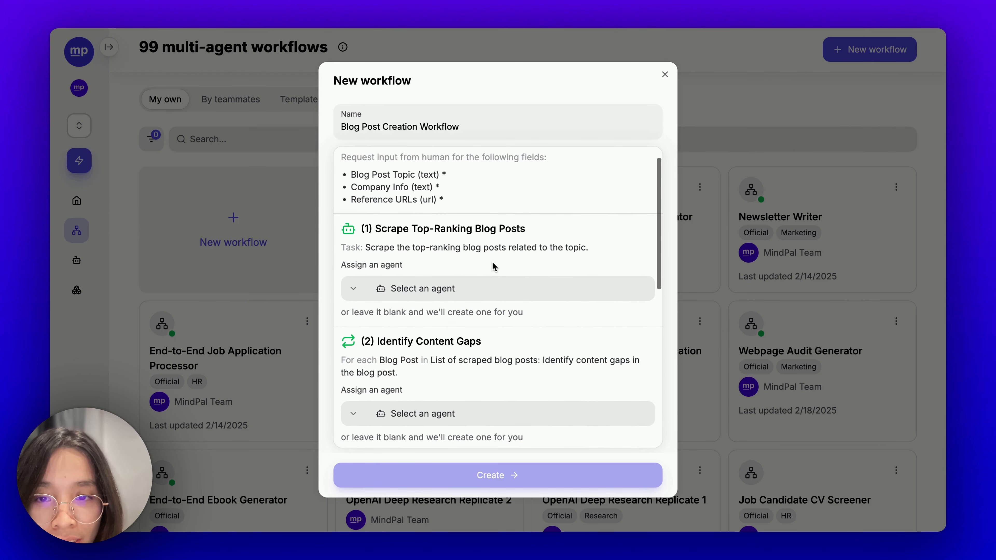
{"action": "scroll", "coordinate": [459, 217], "scroll_direction": "down", "scroll_amount": 3}
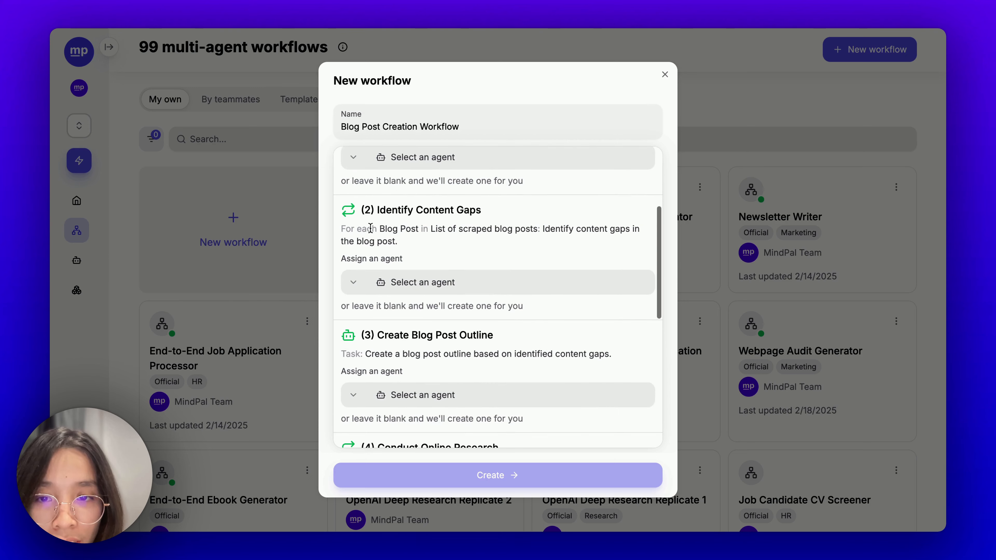
{"action": "left_click_drag", "start_coordinate": [487, 214], "coordinate": [345, 214]}
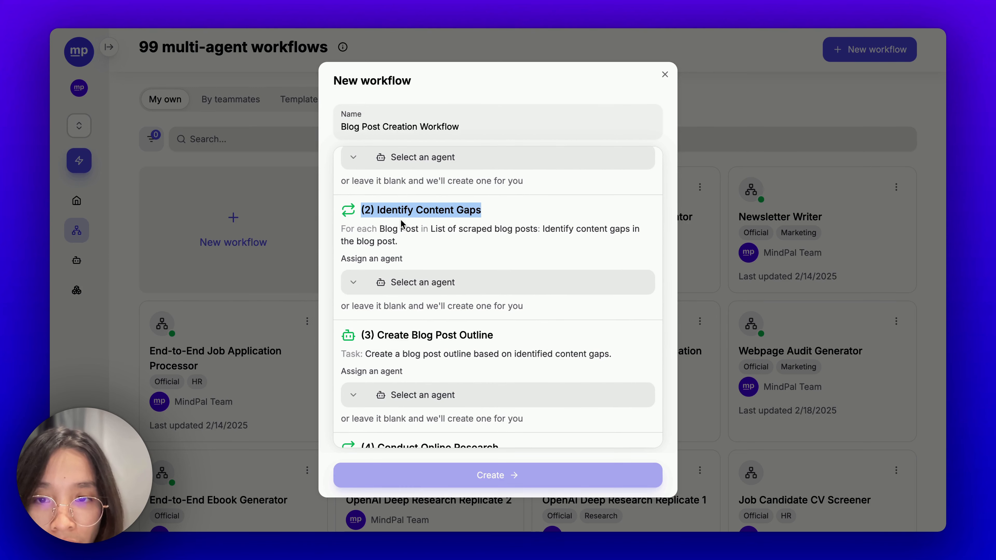
{"action": "scroll", "coordinate": [406, 224], "scroll_direction": "up", "scroll_amount": 3}
{"action": "scroll", "coordinate": [408, 224], "scroll_direction": "down", "scroll_amount": 5}
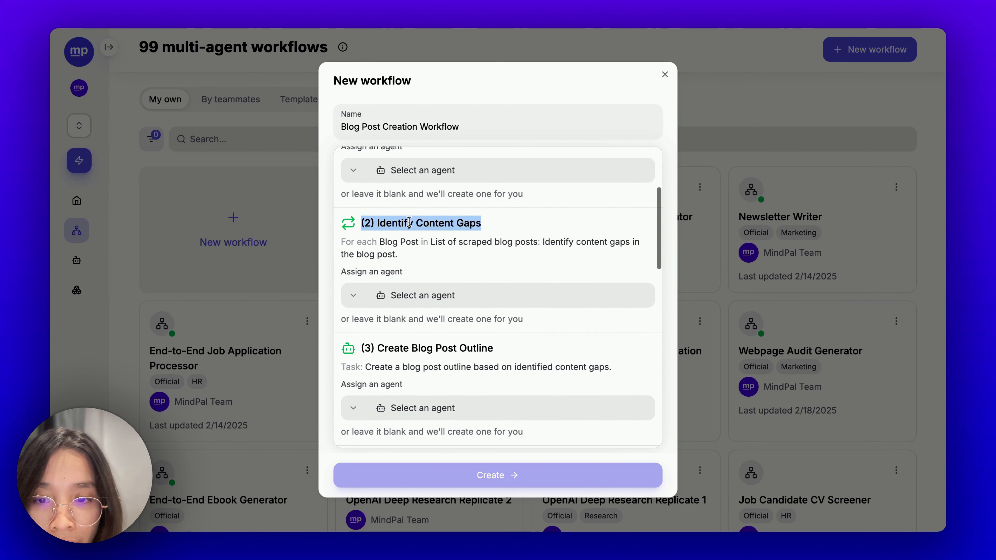
{"action": "left_click_drag", "start_coordinate": [514, 267], "coordinate": [384, 261]}
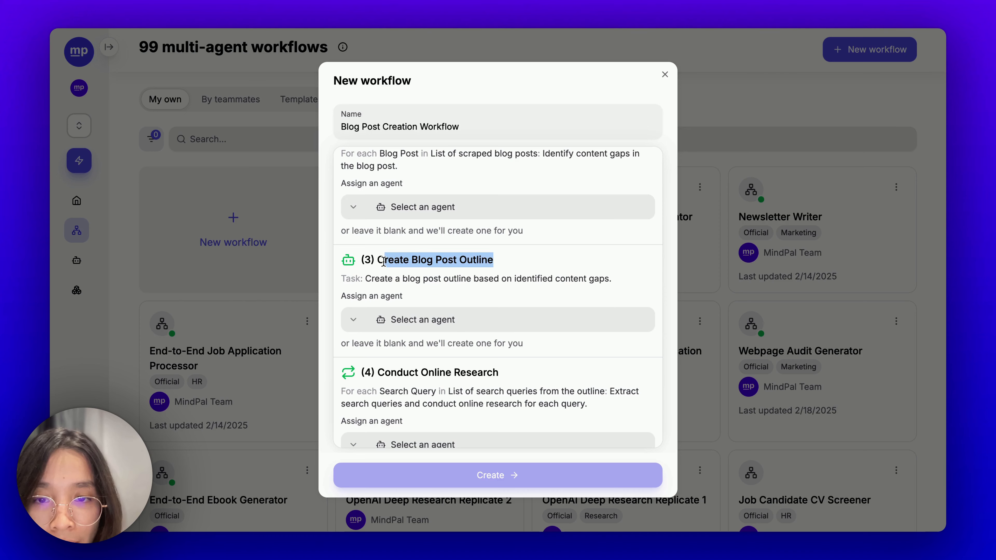
{"action": "scroll", "coordinate": [392, 255], "scroll_direction": "down", "scroll_amount": 3}
{"action": "triple_click", "coordinate": [396, 250]}
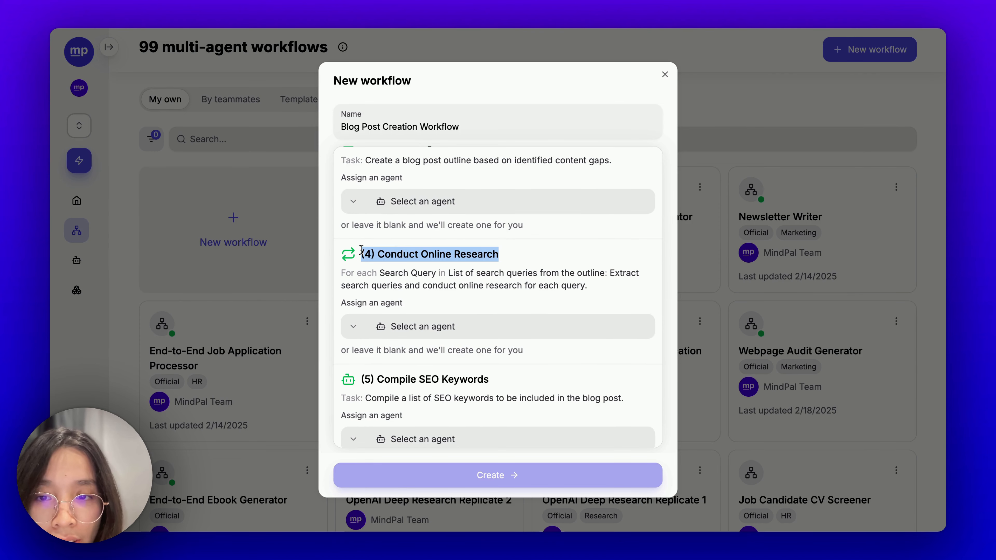
{"action": "scroll", "coordinate": [395, 270], "scroll_direction": "down", "scroll_amount": 1}
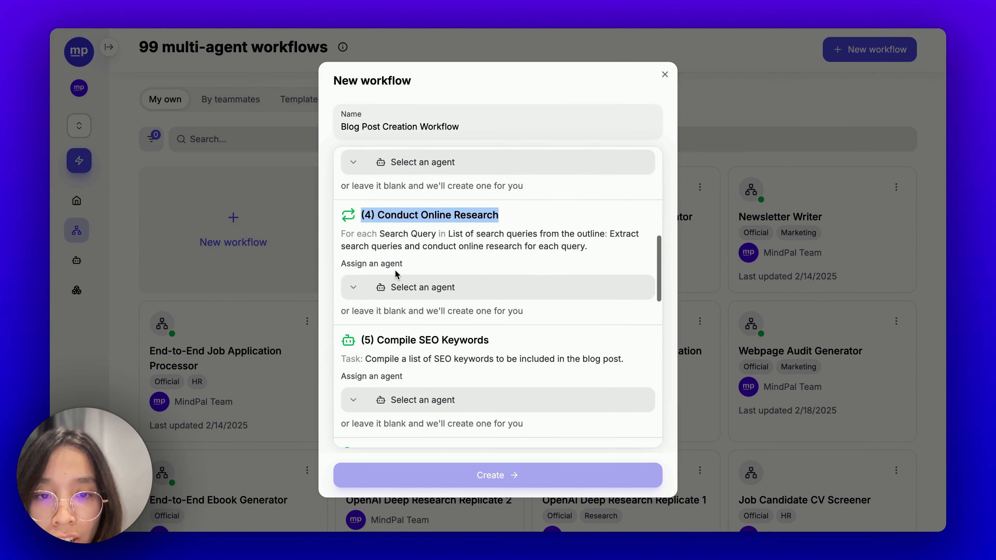
{"action": "scroll", "coordinate": [499, 265], "scroll_direction": "up", "scroll_amount": 3}
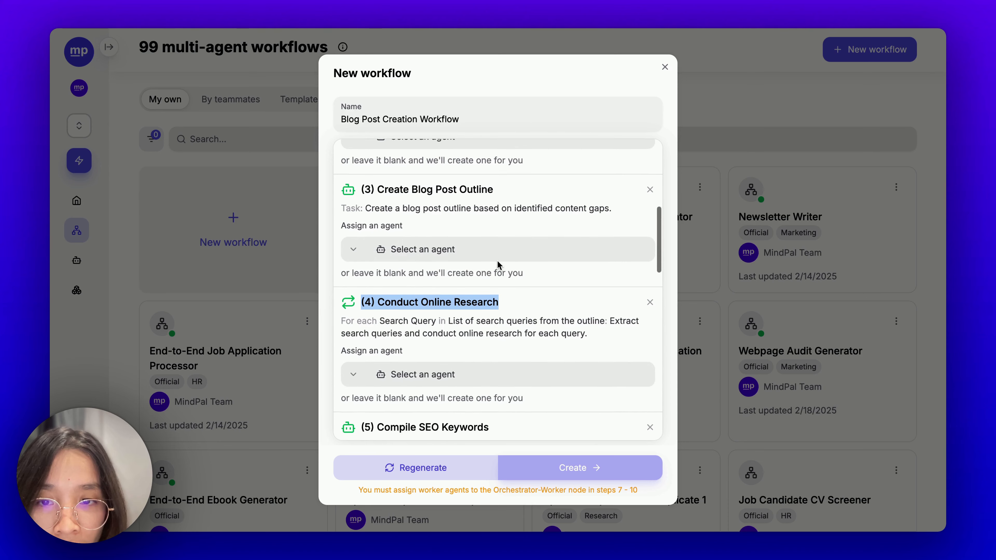
{"action": "scroll", "coordinate": [501, 290], "scroll_direction": "down", "scroll_amount": 3}
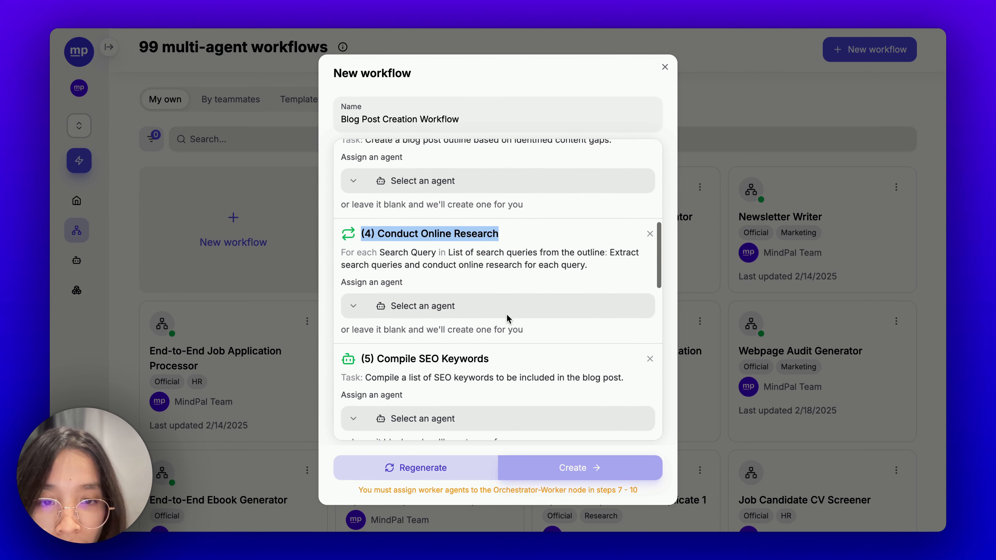
Review the remaining workflow steps from Compile SEO Keywords to Generate Promotion Posts, including their orchestration logic and human input fields.
{"action": "scroll", "coordinate": [384, 297], "scroll_direction": "down", "scroll_amount": 4}
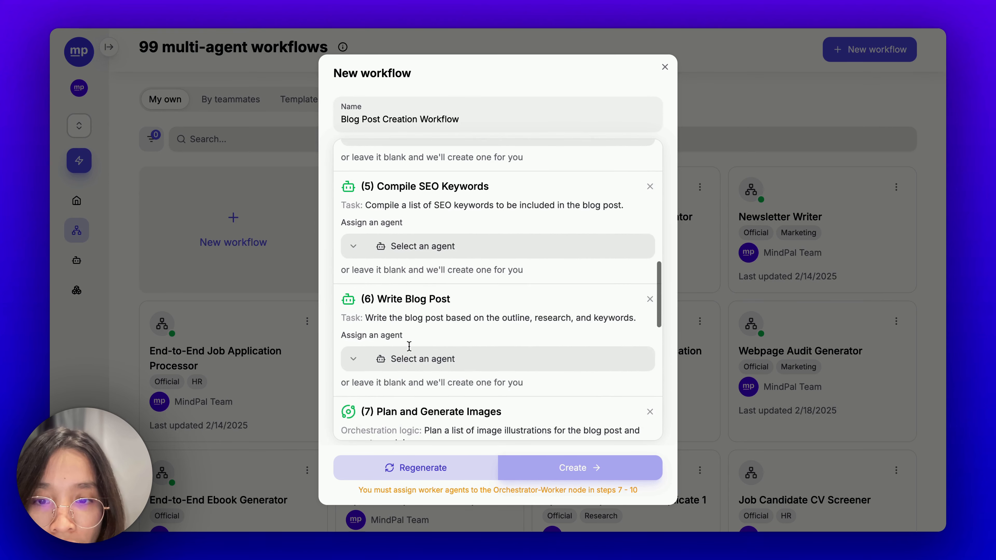
{"action": "scroll", "coordinate": [441, 242], "scroll_direction": "down", "scroll_amount": 4}
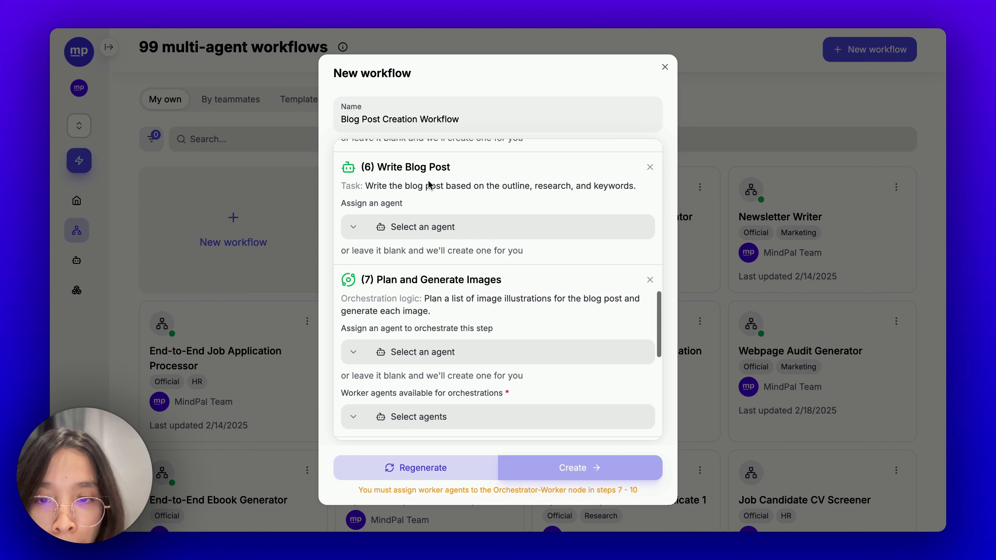
{"action": "scroll", "coordinate": [431, 186], "scroll_direction": "down", "scroll_amount": 1}
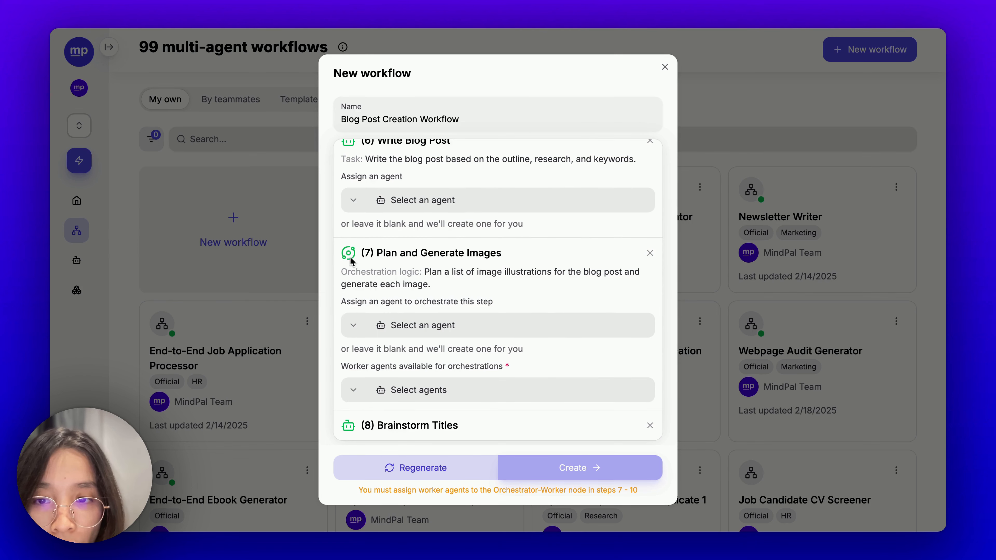
{"action": "scroll", "coordinate": [356, 264], "scroll_direction": "down", "scroll_amount": 8}
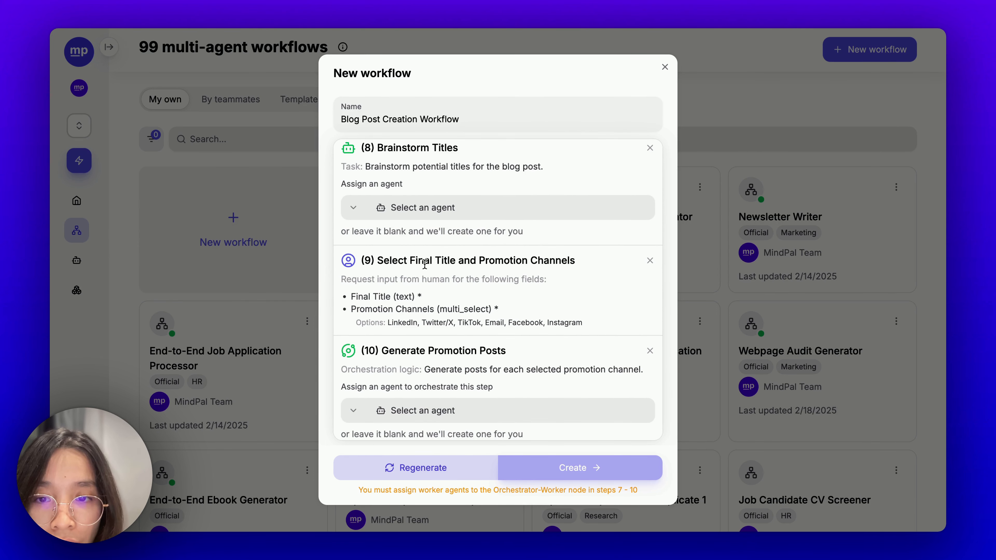
{"action": "scroll", "coordinate": [423, 263], "scroll_direction": "down", "scroll_amount": 2}
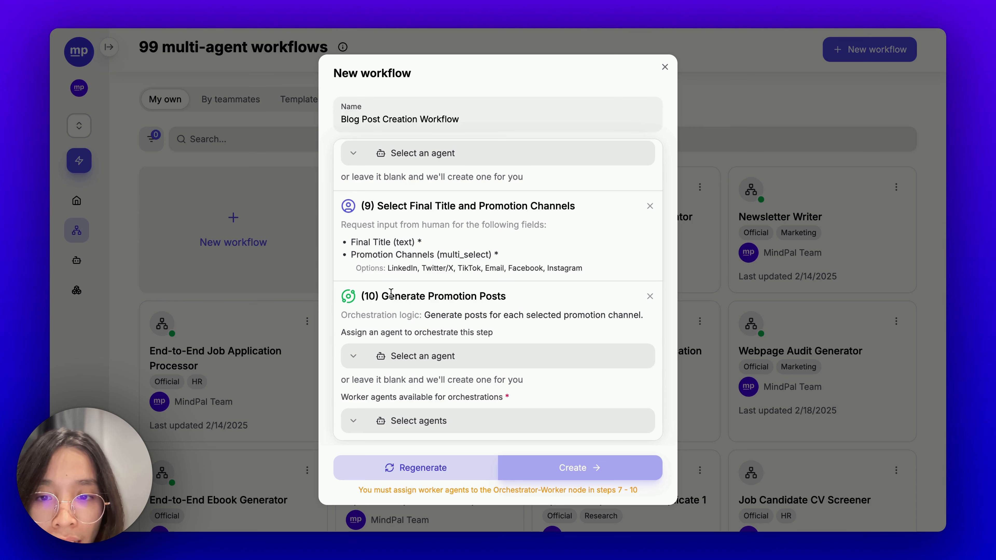
{"action": "left_click_drag", "start_coordinate": [389, 297], "coordinate": [501, 297]}
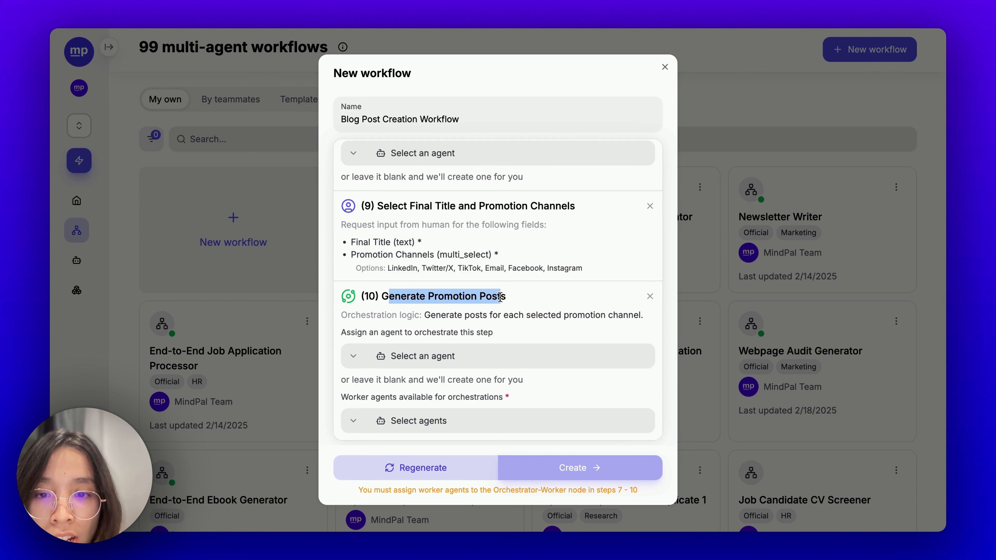
{"action": "left_click", "coordinate": [517, 301]}
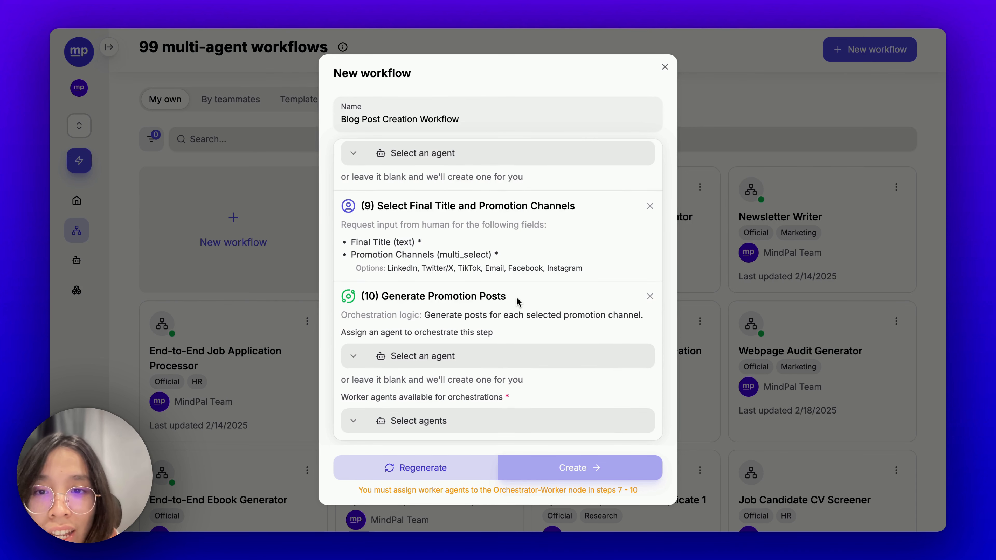
Assign the existing Online Researcher agent (gpt-4o-mini) to the Scrape Top-Ranking Blog Posts step, searching the agents for "online".
{"action": "scroll", "coordinate": [517, 301], "scroll_direction": "up", "scroll_amount": 15}
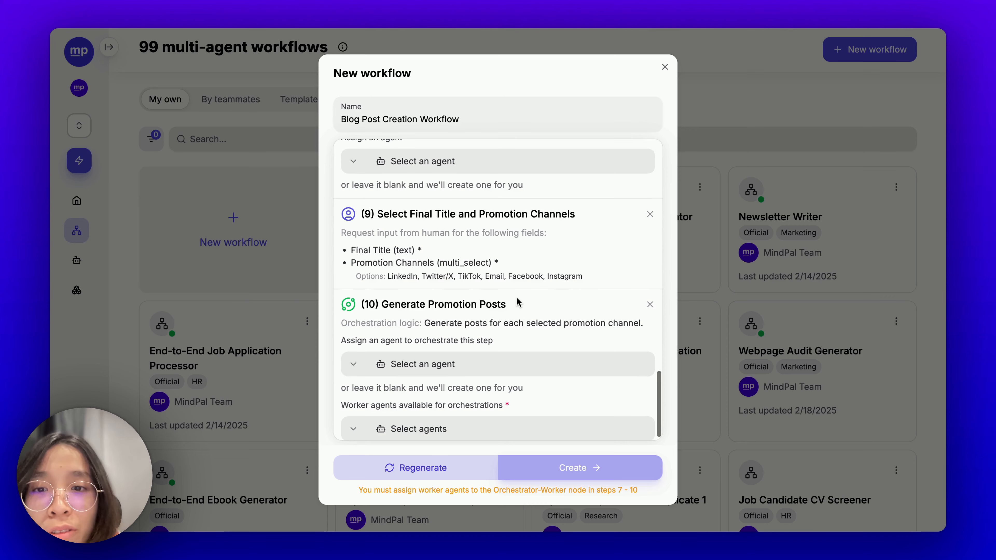
{"action": "scroll", "coordinate": [517, 298], "scroll_direction": "up", "scroll_amount": 15}
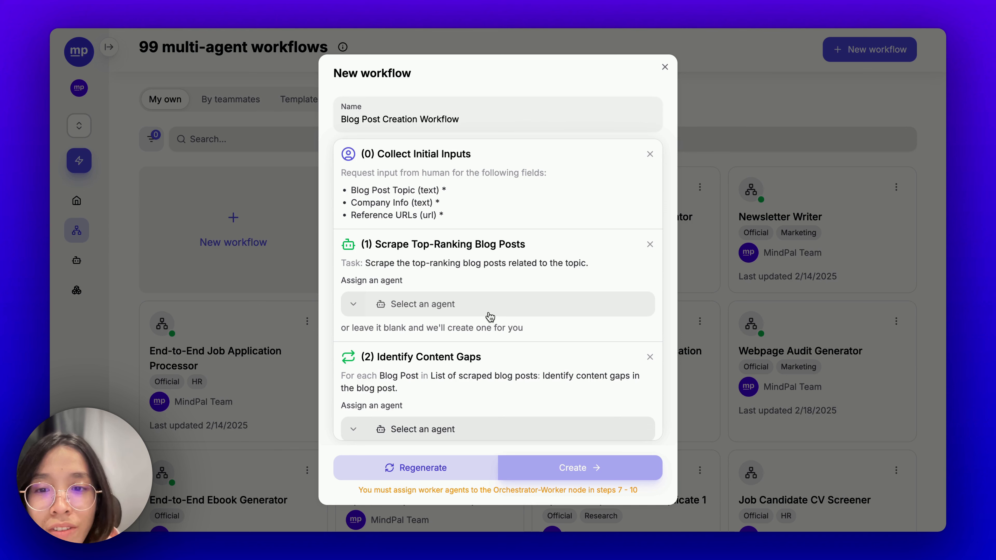
{"action": "left_click", "coordinate": [386, 310]}
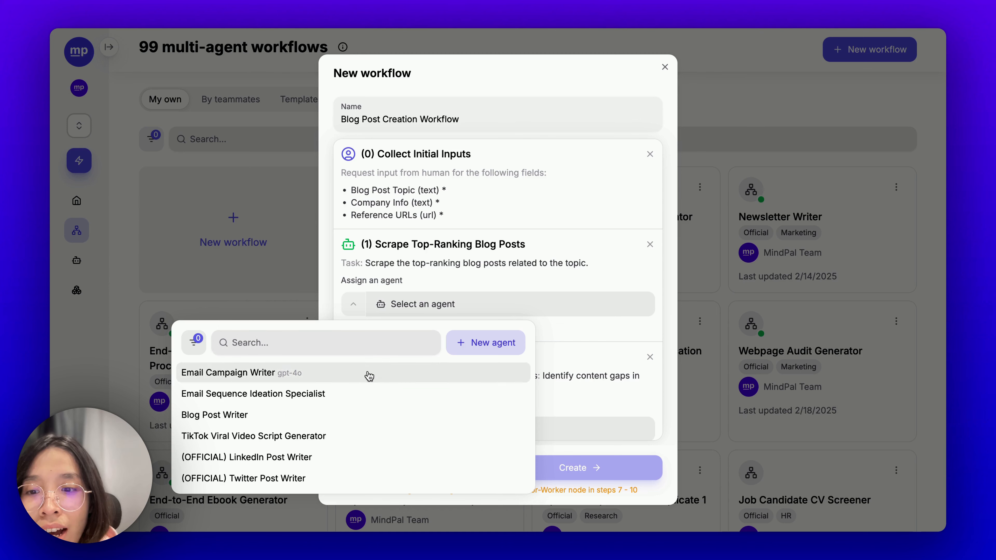
{"action": "scroll", "coordinate": [355, 400], "scroll_direction": "down", "scroll_amount": 2}
{"action": "left_click", "coordinate": [323, 340]}
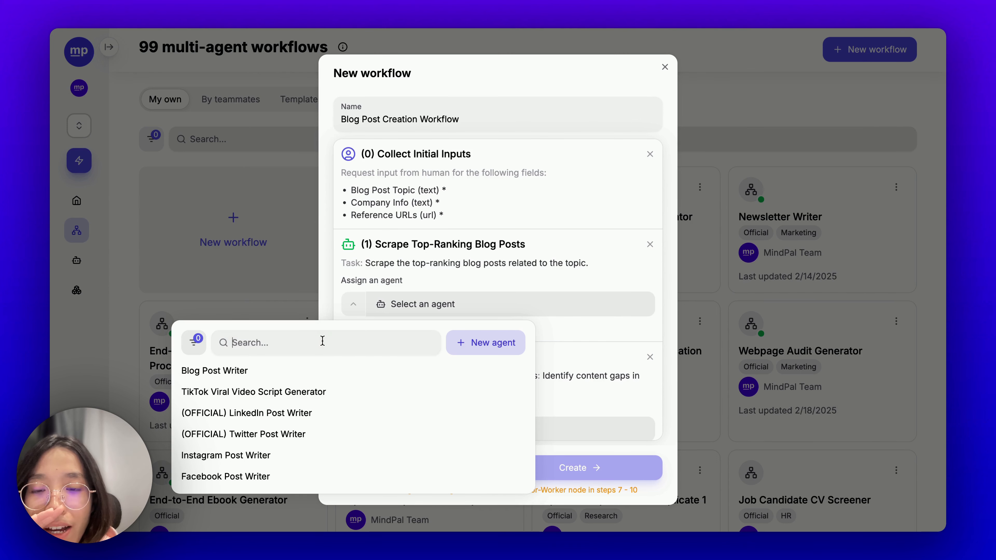
{"action": "type", "text": "online"}
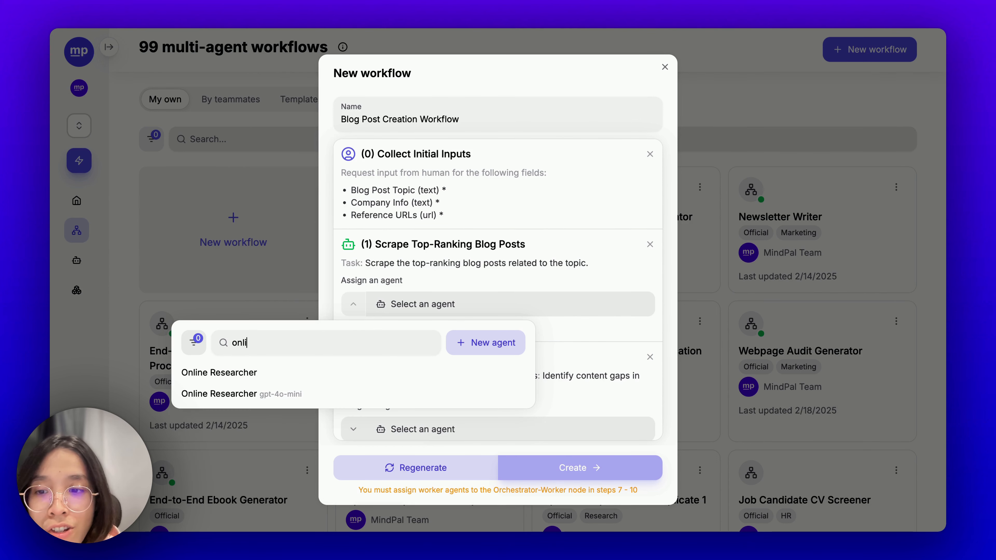
{"action": "left_click", "coordinate": [356, 394]}
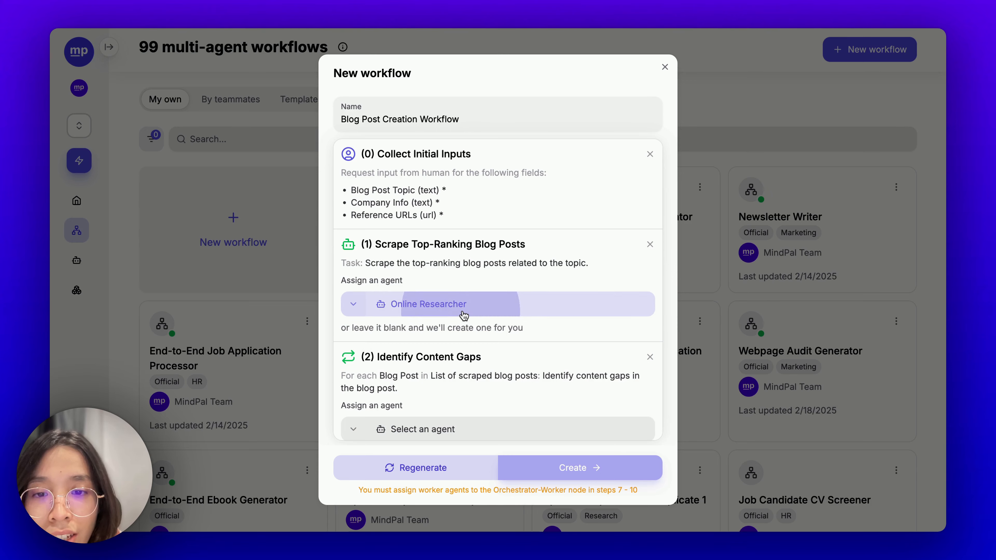
Check the tools configured for the assigned Online Researcher agent and close its settings without updating it.
{"action": "left_click", "coordinate": [407, 305]}
{"action": "scroll", "coordinate": [447, 400], "scroll_direction": "down", "scroll_amount": 3}
{"action": "left_click", "coordinate": [447, 430]}
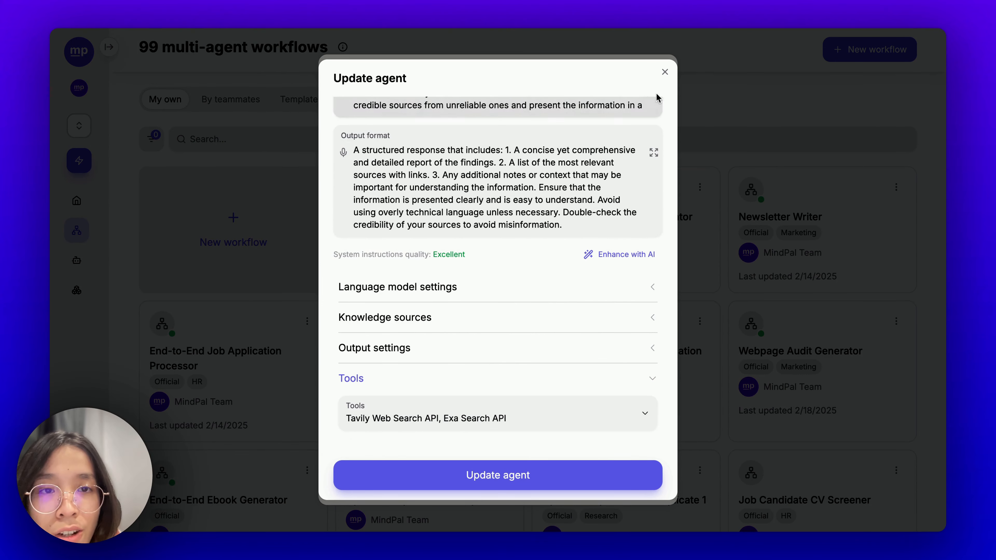
{"action": "left_click", "coordinate": [664, 74]}
Assign the existing Online Researcher agent (gpt-4o-mini) to the Identify Content Gaps step, searching the agents for "online".
{"action": "scroll", "coordinate": [497, 367], "scroll_direction": "down", "scroll_amount": 3}
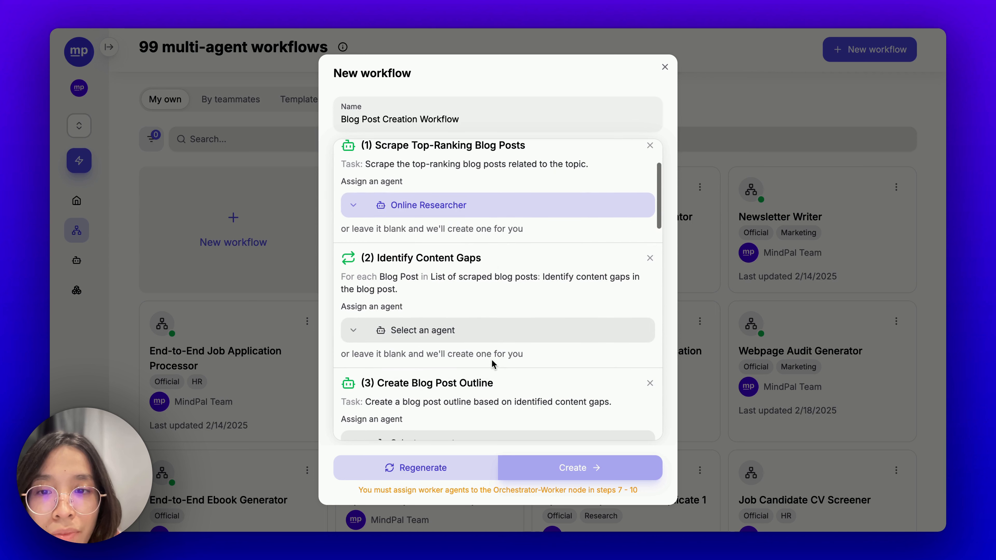
{"action": "left_click_drag", "start_coordinate": [380, 254], "coordinate": [487, 260]}
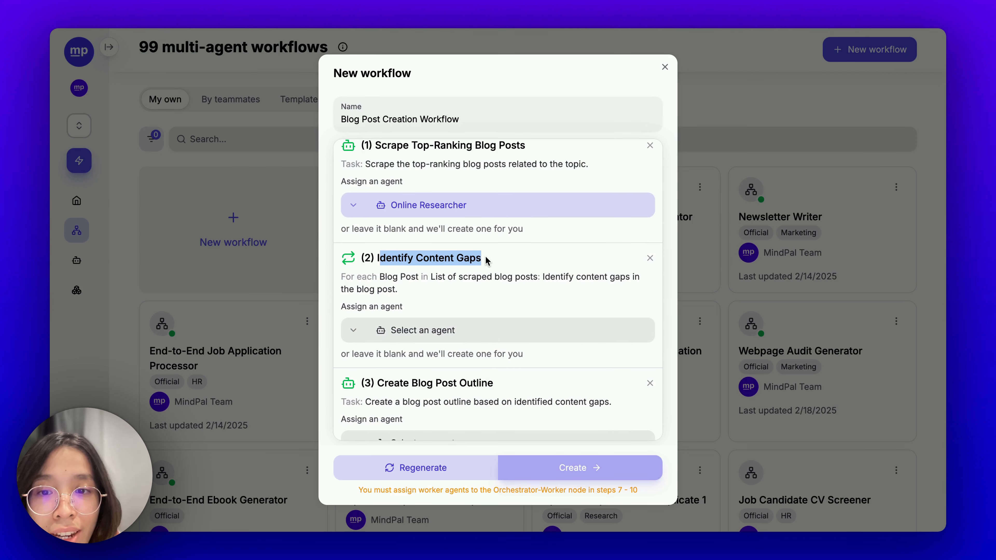
{"action": "scroll", "coordinate": [481, 325], "scroll_direction": "down", "scroll_amount": 1}
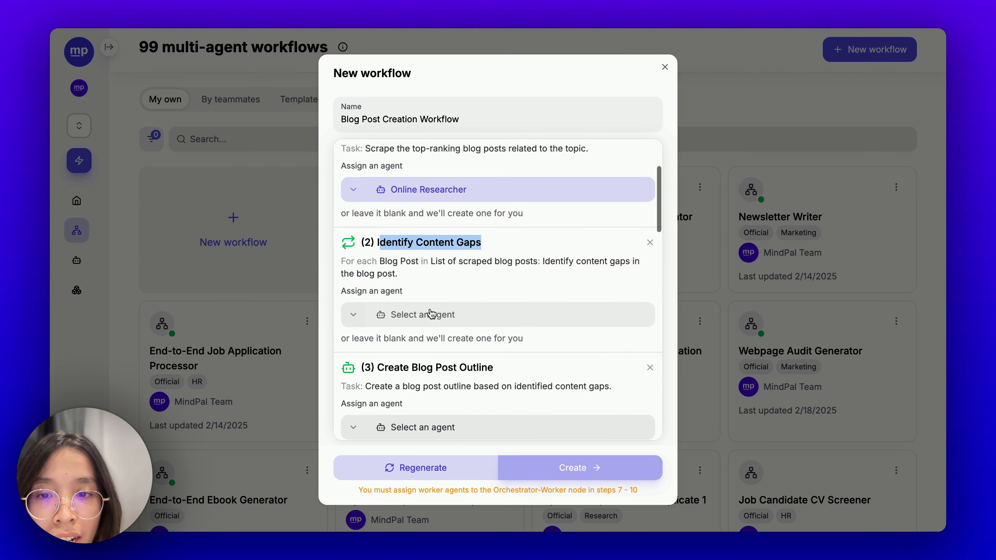
{"action": "left_click", "coordinate": [435, 317]}
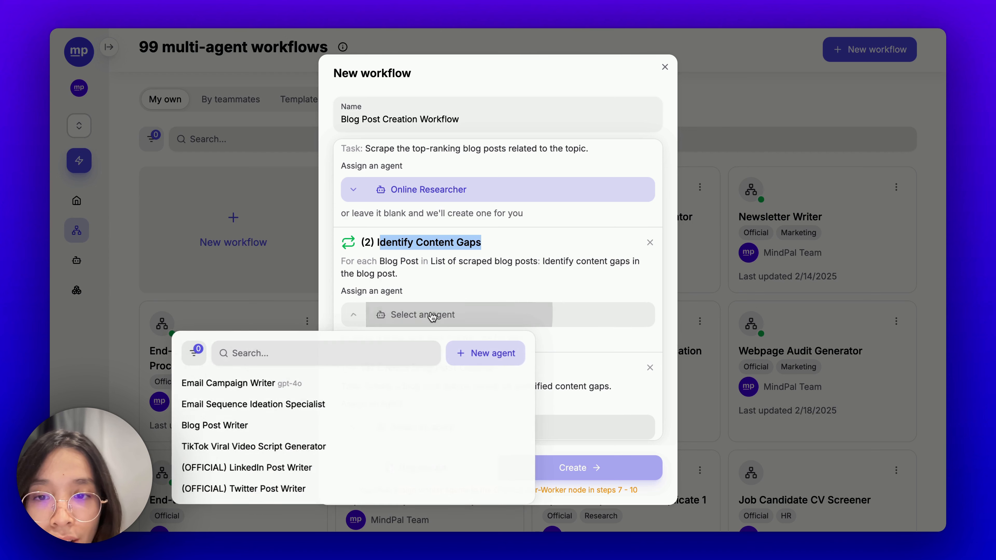
{"action": "left_click", "coordinate": [347, 353]}
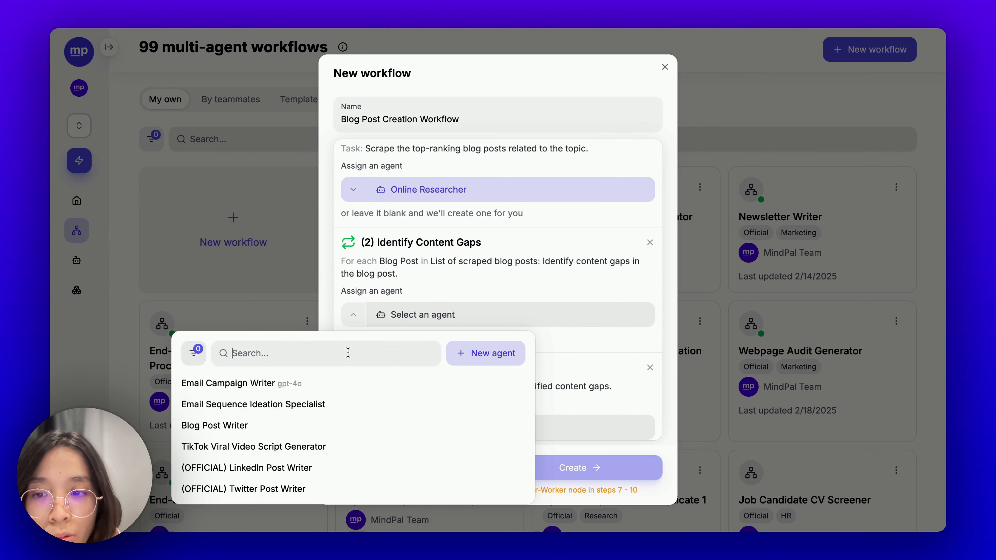
{"action": "type", "text": "online"}
{"action": "left_click", "coordinate": [369, 405]}
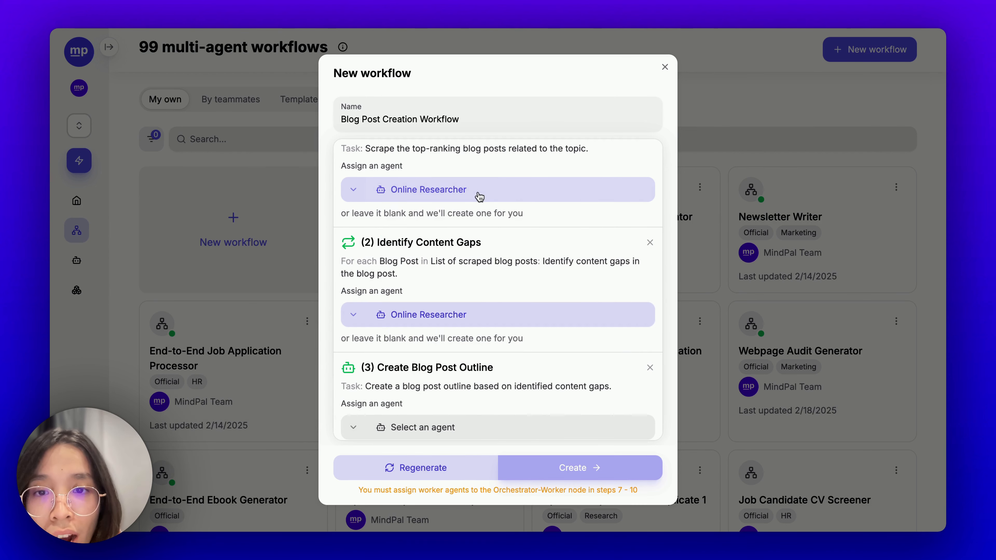
Switch to the tldraw diagram of the blog post generator and check which tool each research step uses, including Identify content gaps.
{"action": "scroll", "coordinate": [459, 206], "scroll_direction": "up", "scroll_amount": 2}
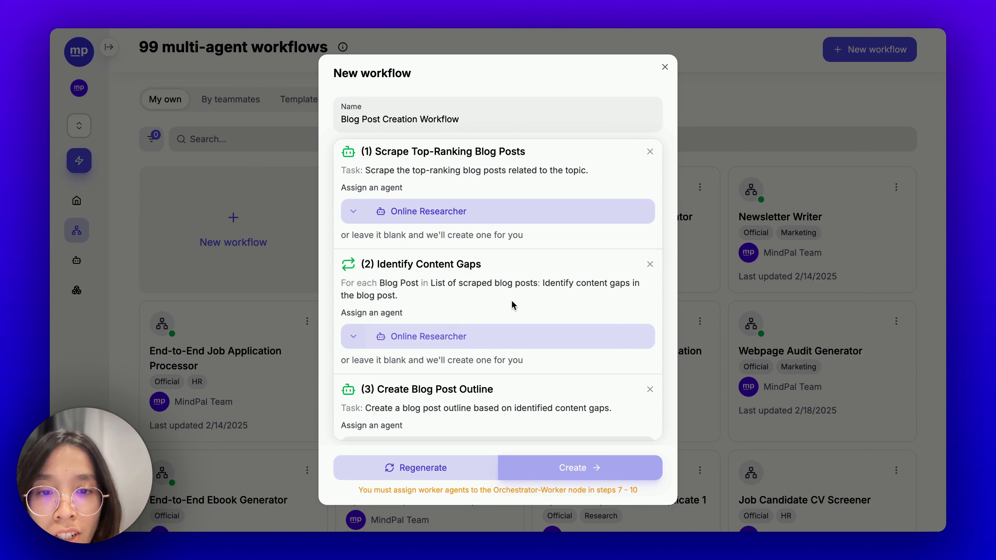
{"action": "scroll", "coordinate": [427, 325], "scroll_direction": "up", "scroll_amount": 1}
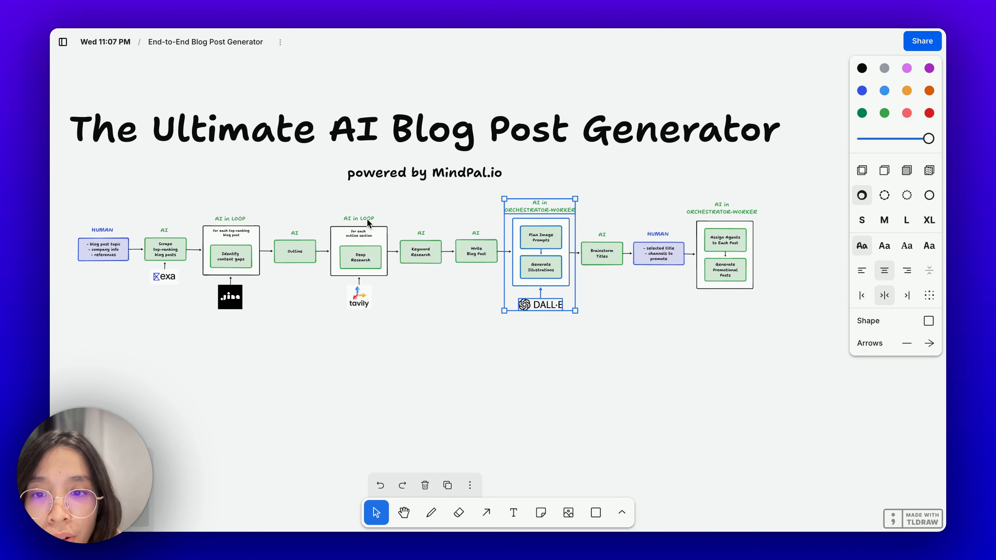
{"action": "scroll", "coordinate": [369, 224], "scroll_direction": "down", "scroll_amount": 1}
{"action": "scroll", "coordinate": [235, 276], "scroll_direction": "up", "scroll_amount": 3}
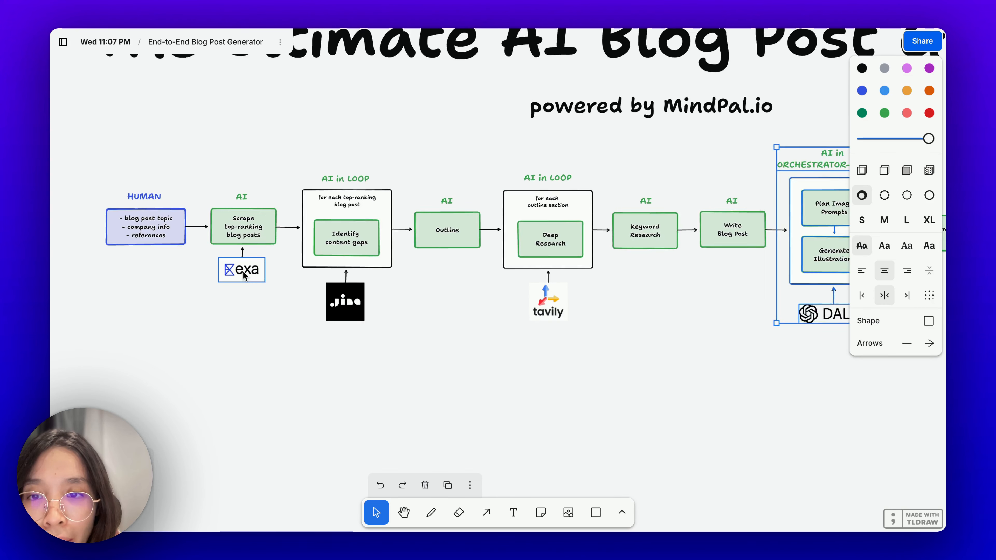
{"action": "scroll", "coordinate": [244, 275], "scroll_direction": "up", "scroll_amount": 1}
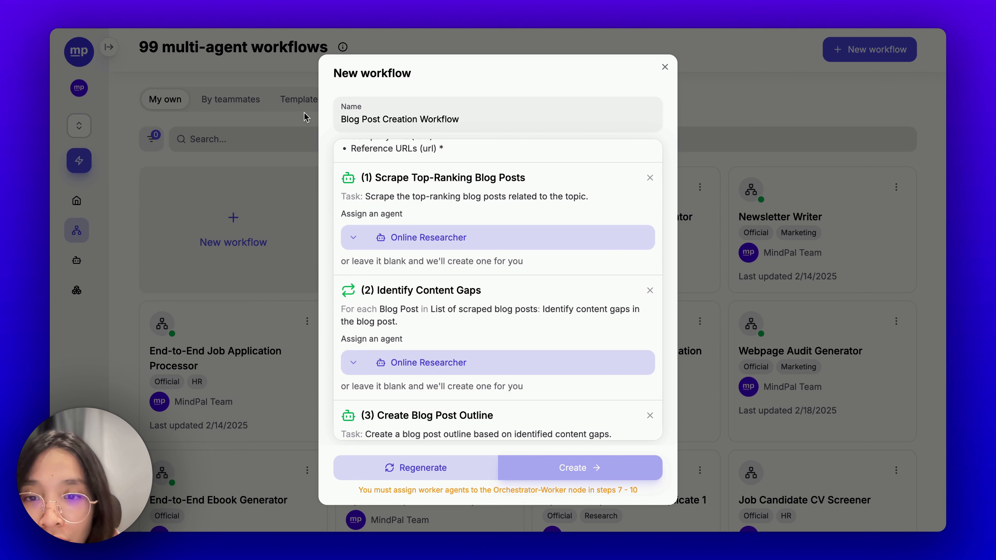
Set the Identify Content Gaps step's agent to Website Content Reader (models/gemini-2.0-flash) in MindPal, searching the agents for "website".
{"action": "left_click", "coordinate": [353, 372]}
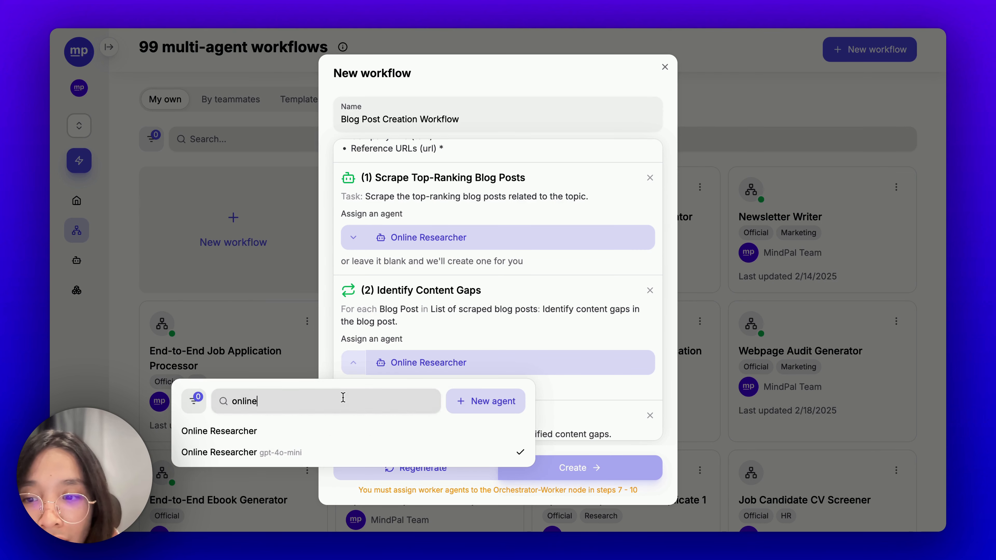
{"action": "key", "text": "ctrl+a"}
{"action": "key", "text": "BackSpace"}
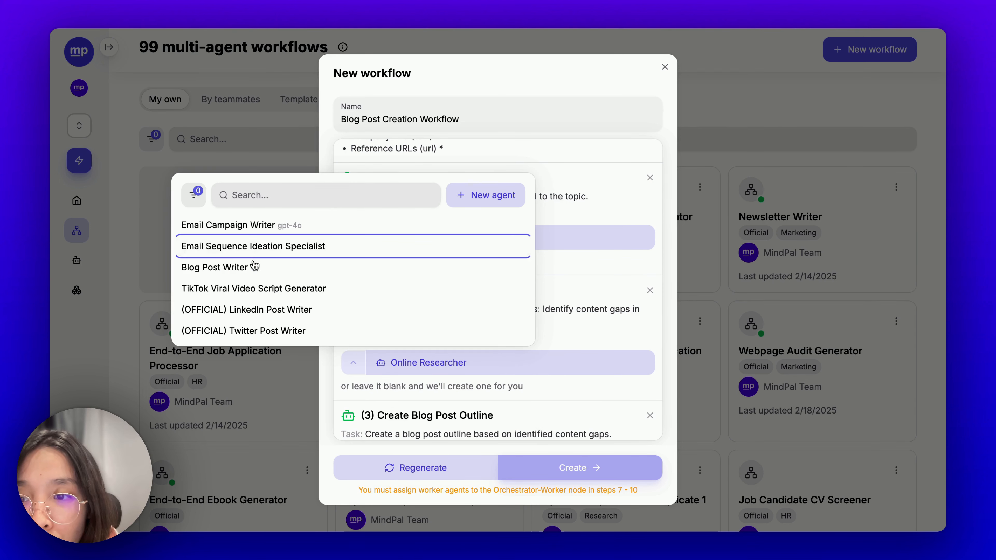
{"action": "scroll", "coordinate": [251, 267], "scroll_direction": "down", "scroll_amount": 3}
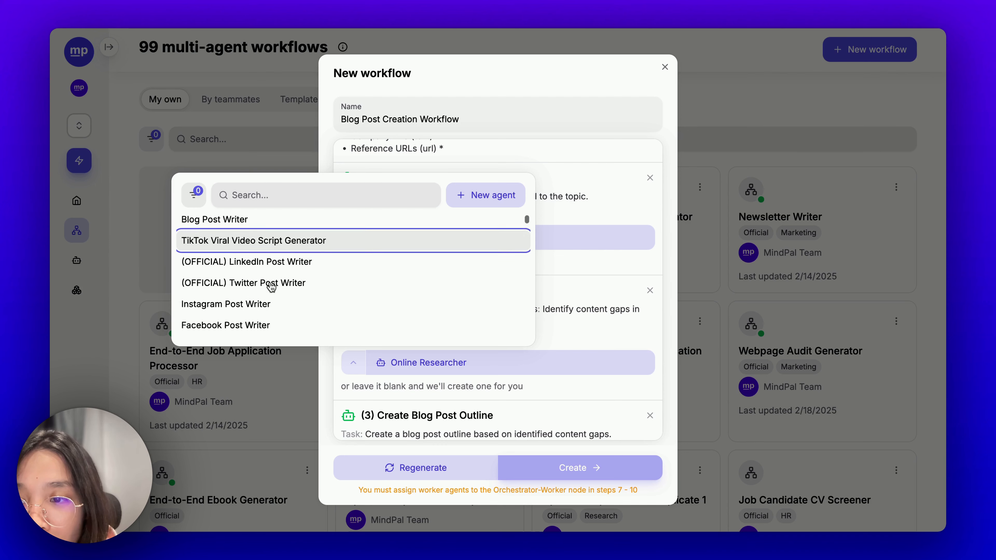
{"action": "type", "text": "wb"}
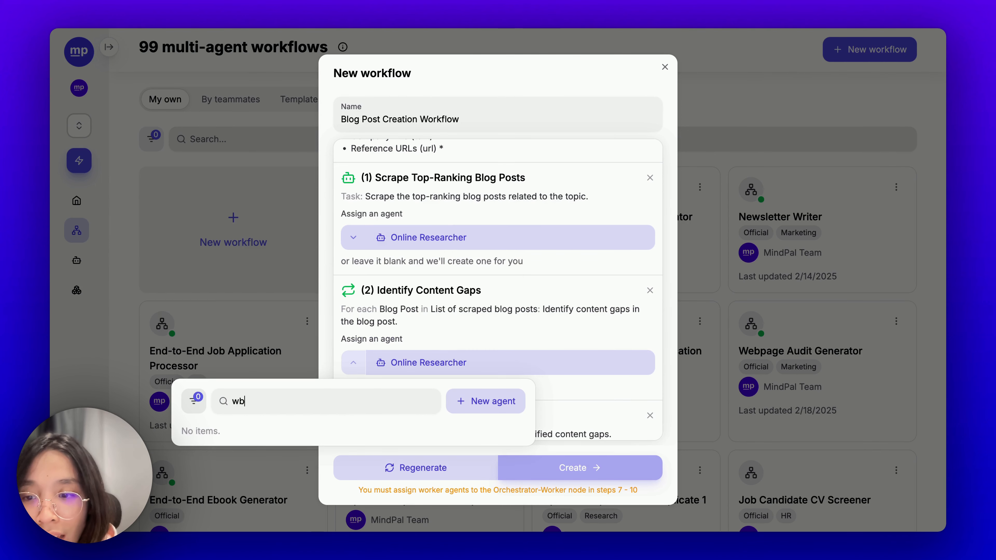
{"action": "type", "text": "e"}
{"action": "key", "text": "BackSpace"}
{"action": "key", "text": "BackSpace"}
{"action": "type", "text": "ebsi"}
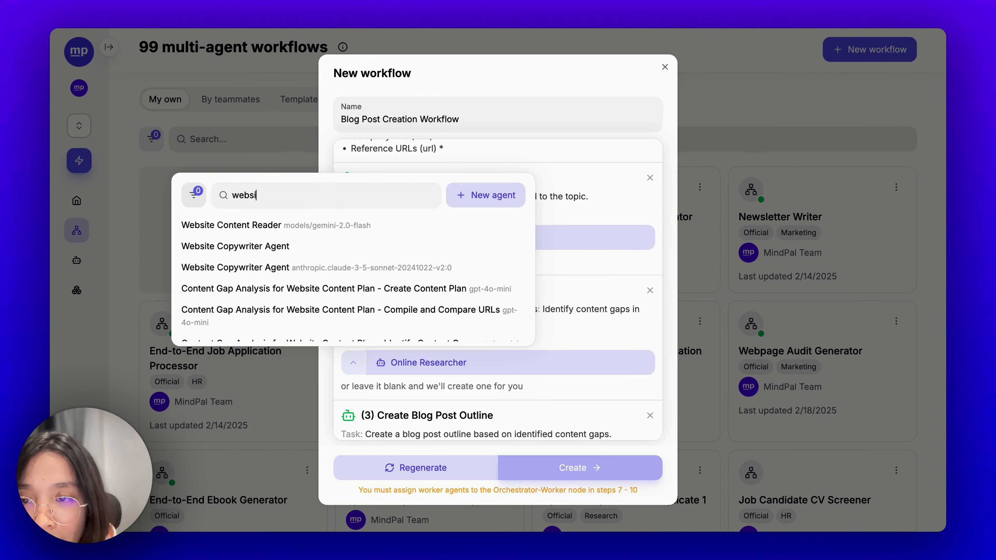
{"action": "type", "text": "te"}
{"action": "left_click", "coordinate": [276, 226]}
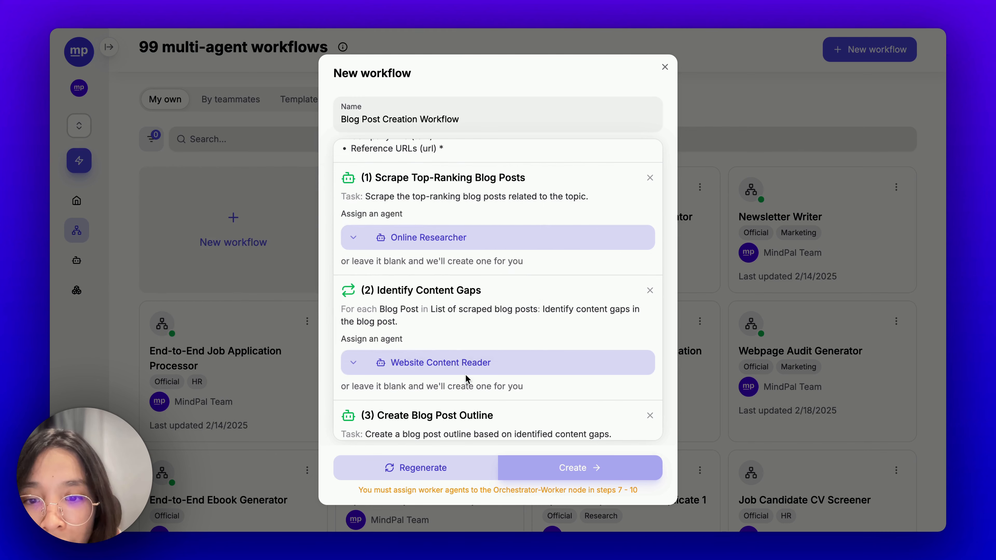
Check the tools configured for the assigned Website Content Reader agent and close its settings without updating it.
{"action": "left_click", "coordinate": [461, 367]}
{"action": "scroll", "coordinate": [453, 407], "scroll_direction": "down", "scroll_amount": 2}
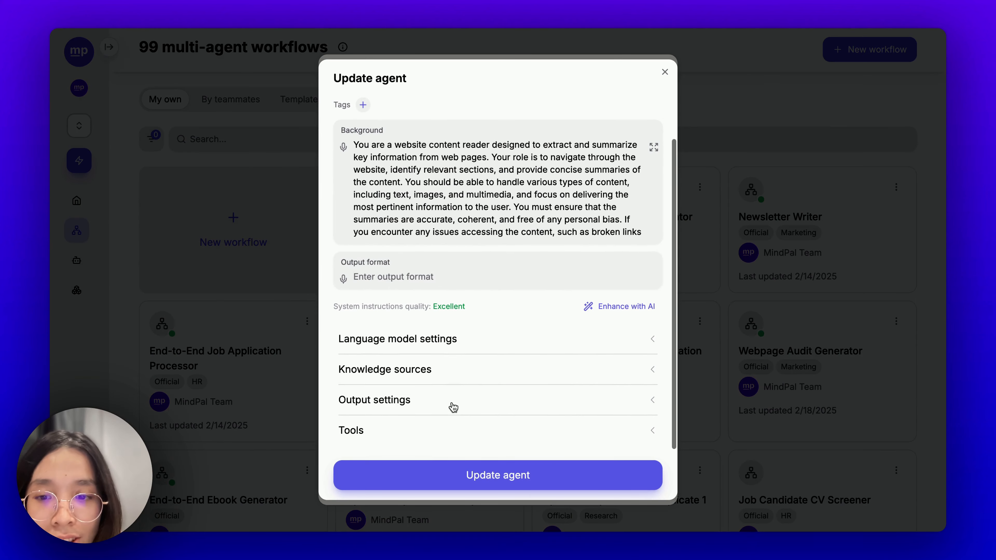
{"action": "left_click", "coordinate": [446, 433]}
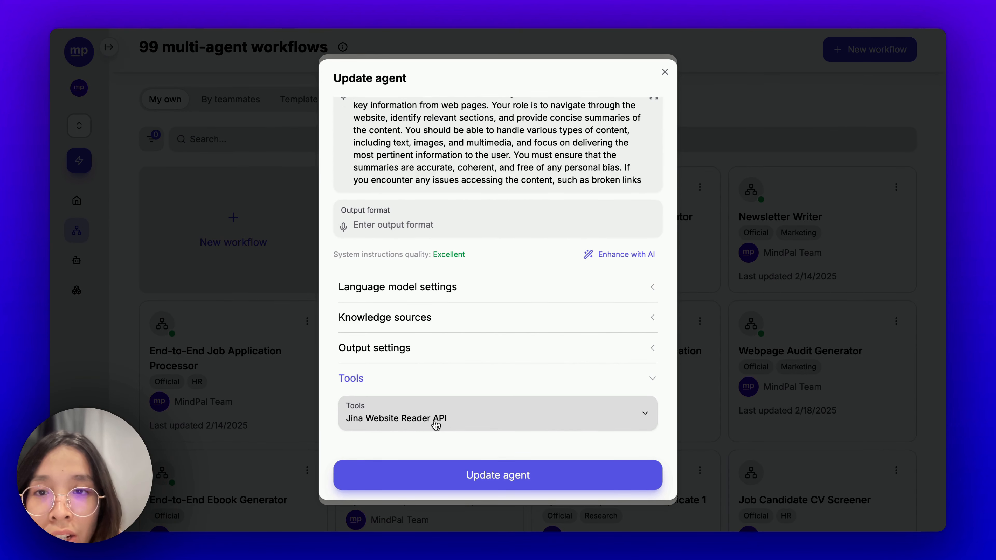
{"action": "left_click", "coordinate": [665, 72]}
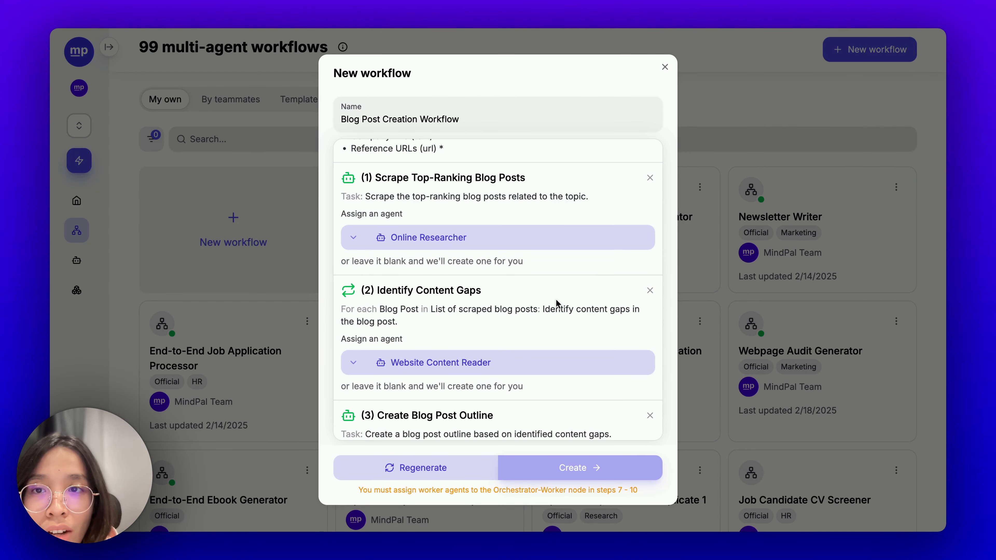
Assign the existing Blog Post Outliner agent (o3-mini) to the Create Blog Post Outline step, searching the agents for "outline".
{"action": "scroll", "coordinate": [557, 303], "scroll_direction": "down", "scroll_amount": 3}
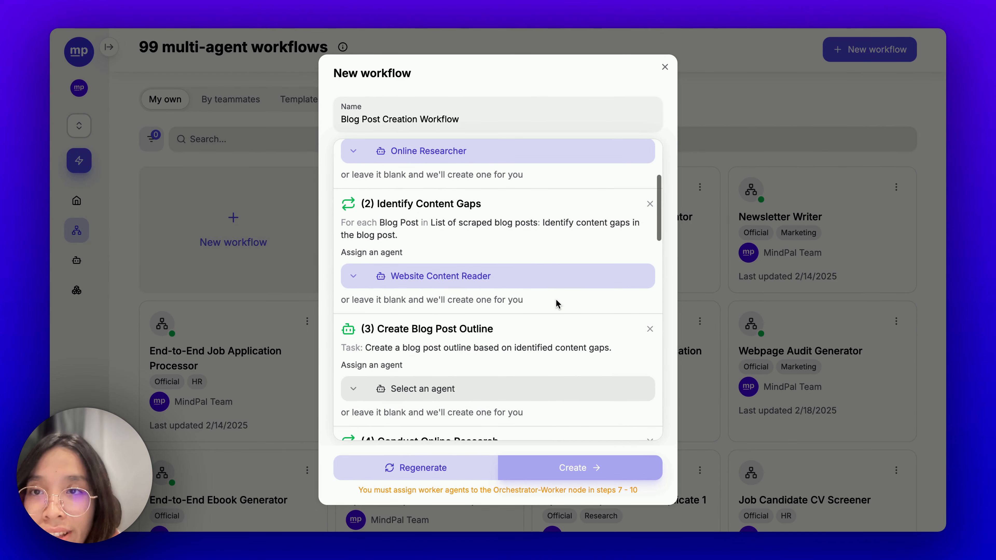
{"action": "scroll", "coordinate": [557, 303], "scroll_direction": "down", "scroll_amount": 3}
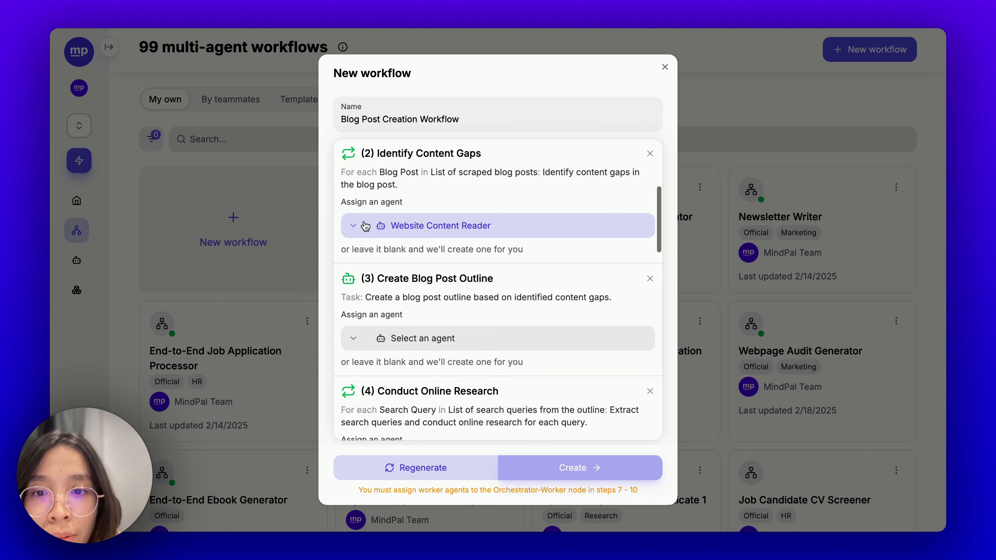
{"action": "left_click", "coordinate": [466, 292]}
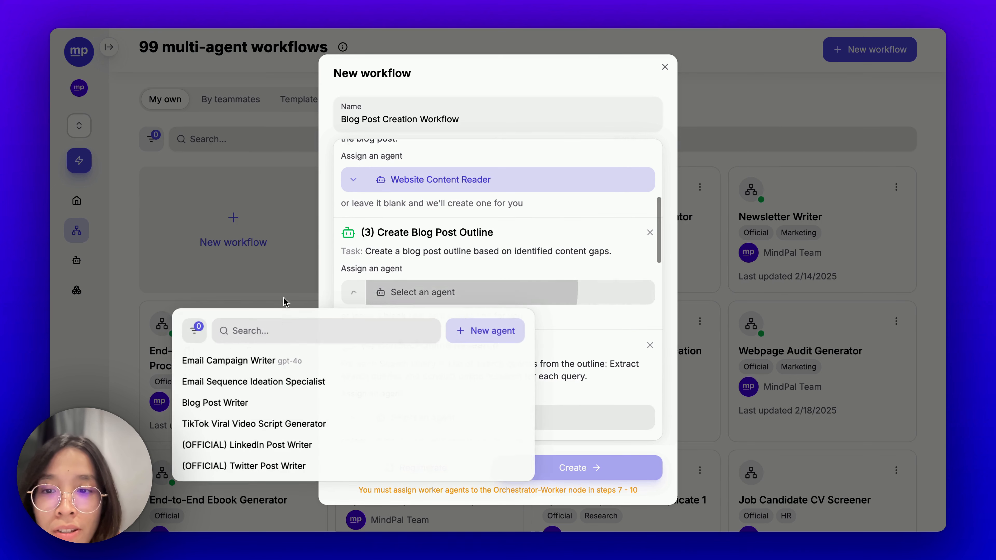
{"action": "type", "text": "blog "}
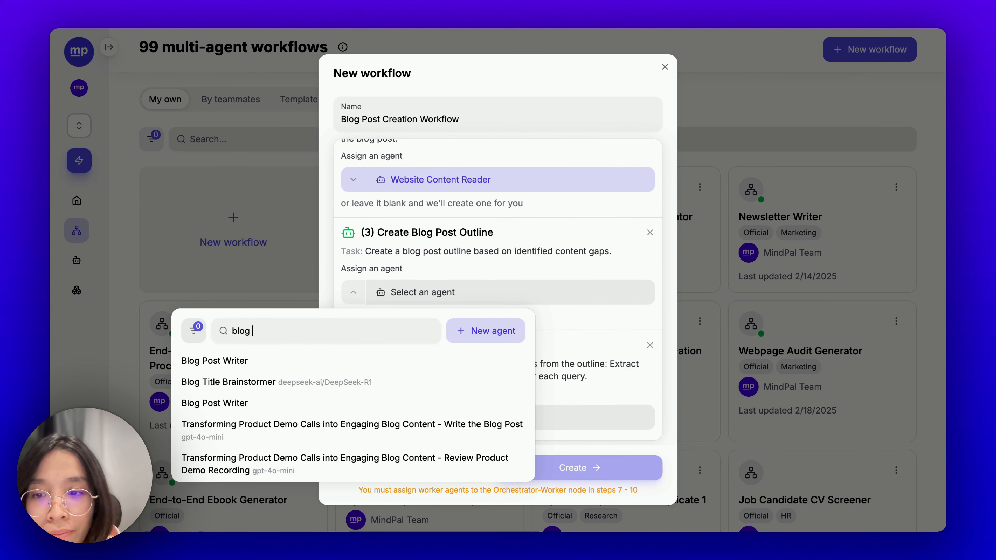
{"action": "type", "text": "post ou"}
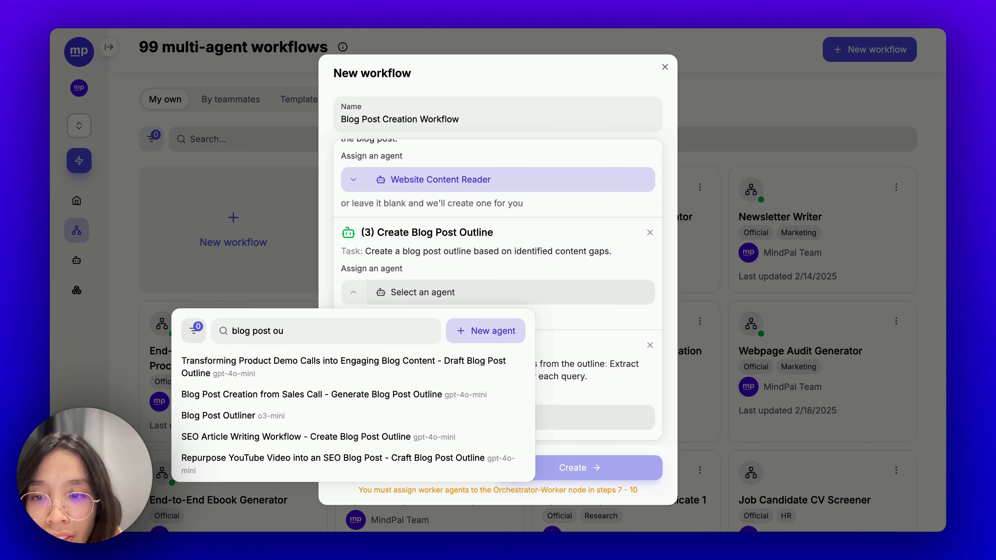
{"action": "key", "text": "BackSpace"}
{"action": "key", "text": "BackSpace"}
{"action": "key", "text": "BackSpace"}
{"action": "key", "text": "BackSpace"}
{"action": "key", "text": "BackSpace"}
{"action": "key", "text": "BackSpace"}
{"action": "key", "text": "BackSpace"}
{"action": "type", "text": "outl"}
{"action": "key", "text": "ctrl+a"}
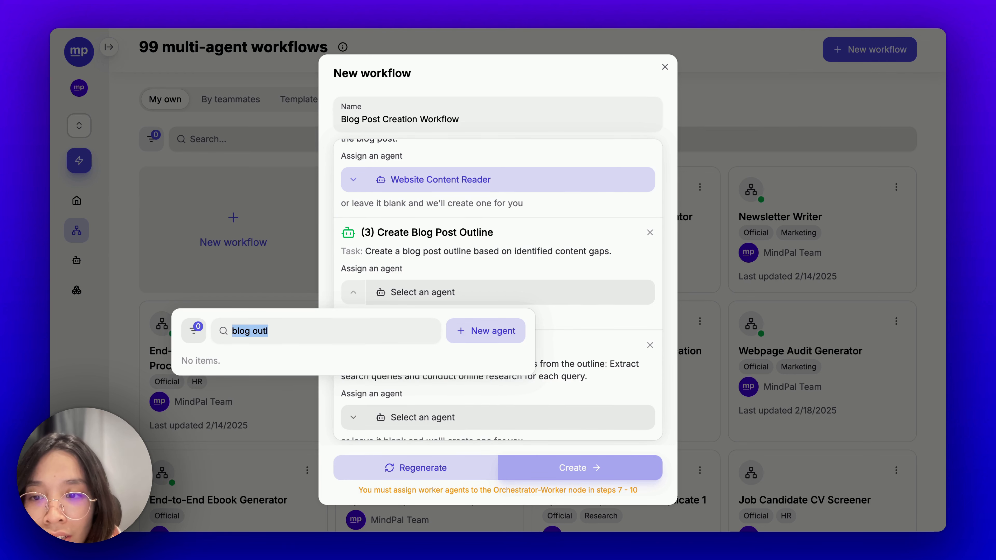
{"action": "type", "text": "outline"}
{"action": "scroll", "coordinate": [339, 383], "scroll_direction": "down", "scroll_amount": 5}
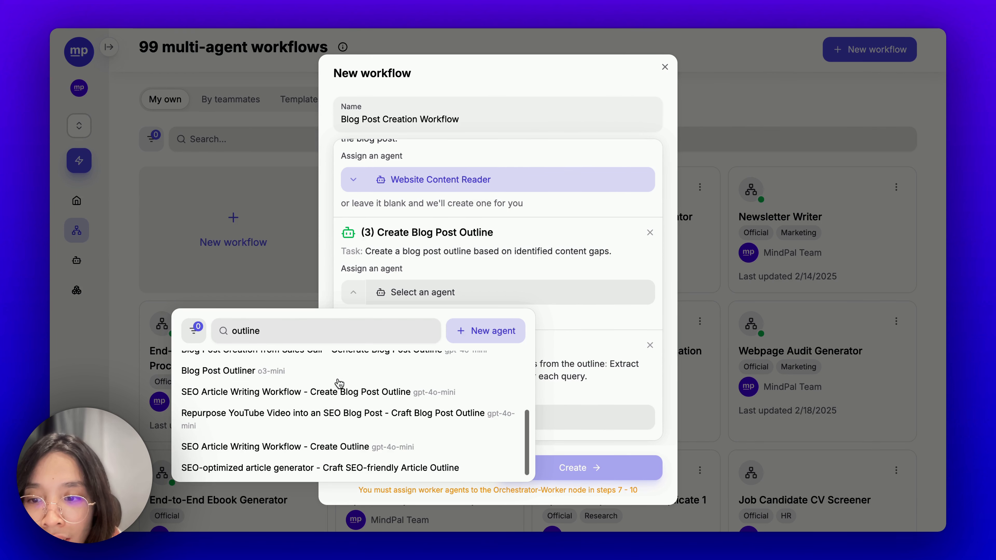
{"action": "scroll", "coordinate": [339, 382], "scroll_direction": "up", "scroll_amount": 1}
{"action": "left_click", "coordinate": [338, 379]}
Assign the existing Online Researcher agent (gpt-4o-mini) to the Conduct Online Research step, searching the agents for "online".
{"action": "scroll", "coordinate": [433, 232], "scroll_direction": "down", "scroll_amount": 2}
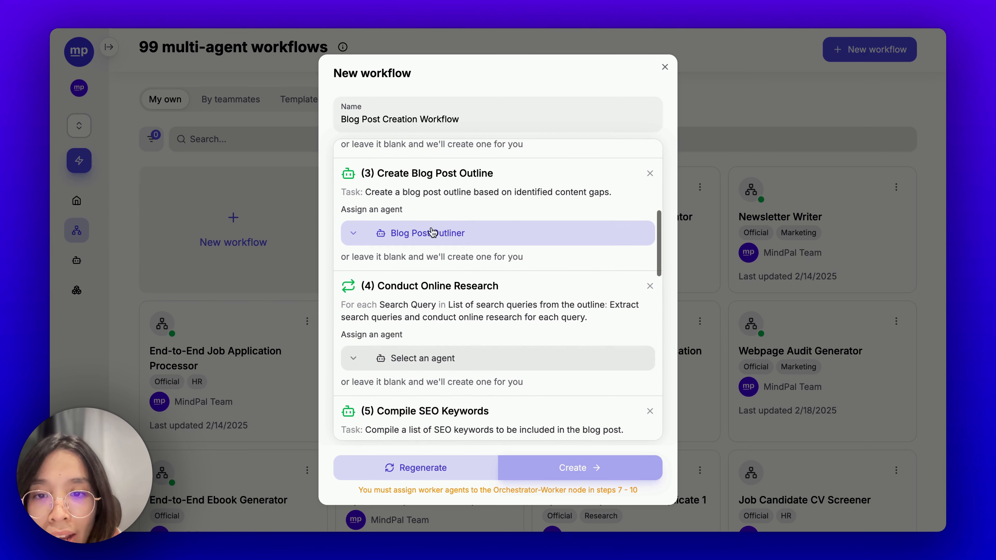
{"action": "left_click", "coordinate": [388, 358]}
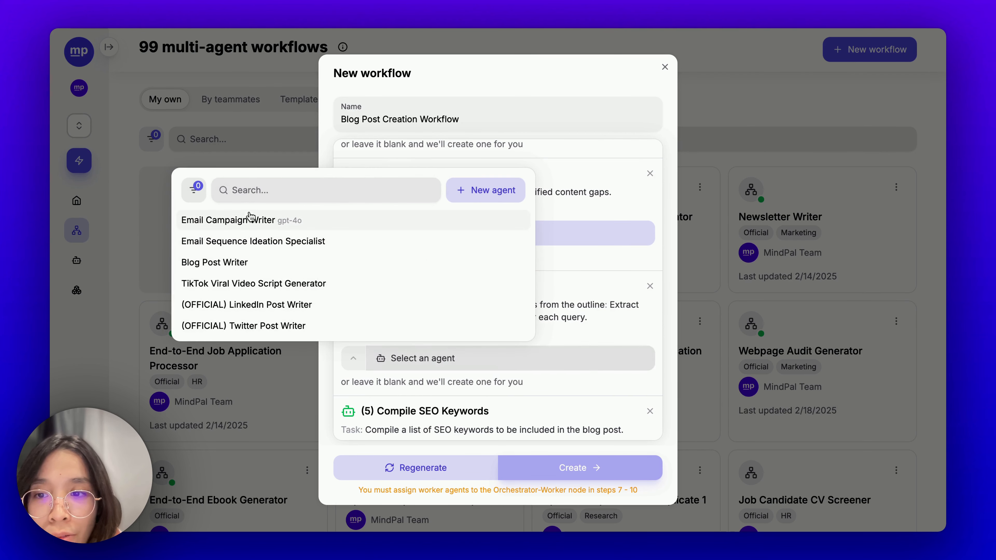
{"action": "left_click", "coordinate": [252, 193]}
{"action": "type", "text": "online"}
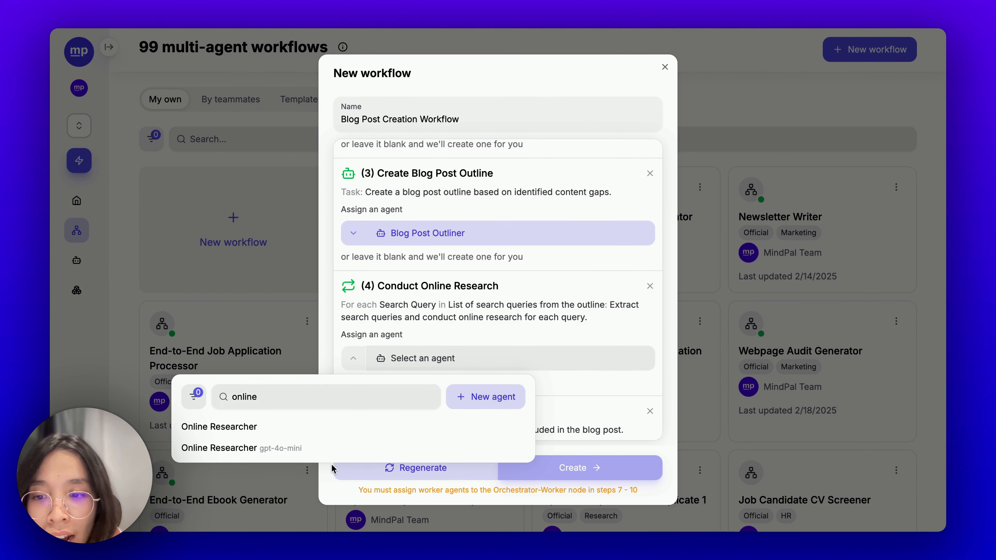
{"action": "left_click", "coordinate": [313, 451]}
Examine the tools configured for the Conduct Online Research step's agent and browse the available custom tools without changing the selection.
{"action": "scroll", "coordinate": [442, 363], "scroll_direction": "down", "scroll_amount": 1}
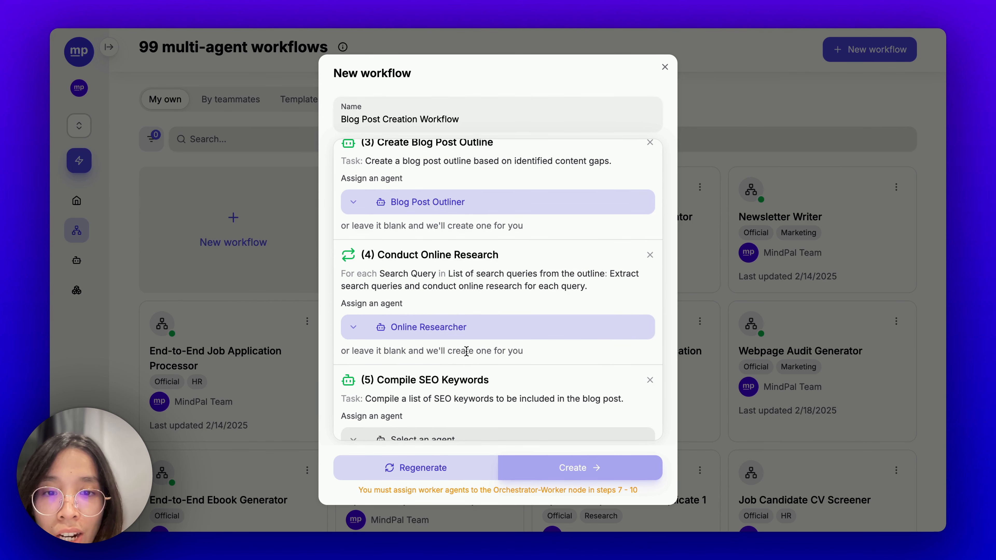
{"action": "left_click", "coordinate": [462, 334]}
{"action": "scroll", "coordinate": [485, 418], "scroll_direction": "down", "scroll_amount": 5}
{"action": "left_click", "coordinate": [451, 425]}
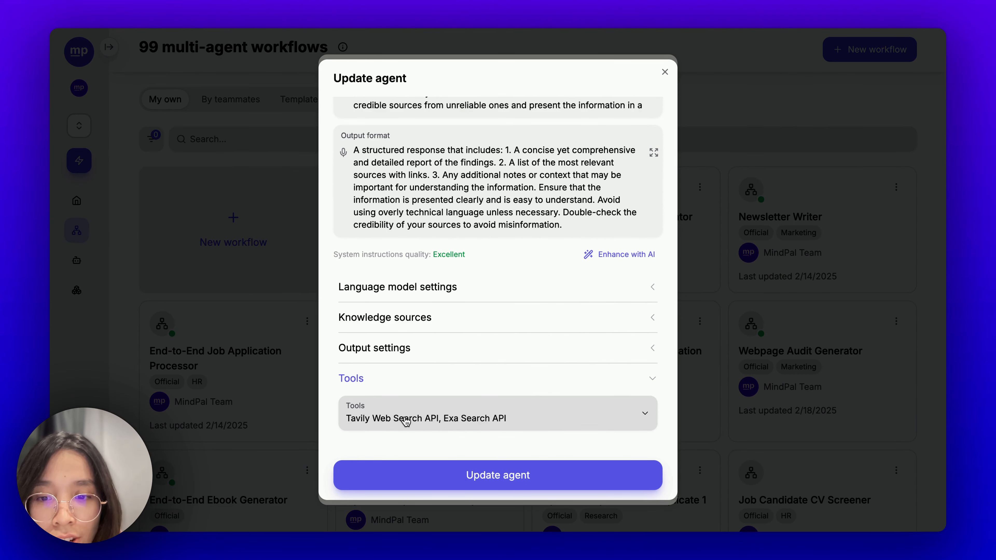
{"action": "left_click", "coordinate": [385, 423]}
{"action": "scroll", "coordinate": [498, 314], "scroll_direction": "down", "scroll_amount": 6}
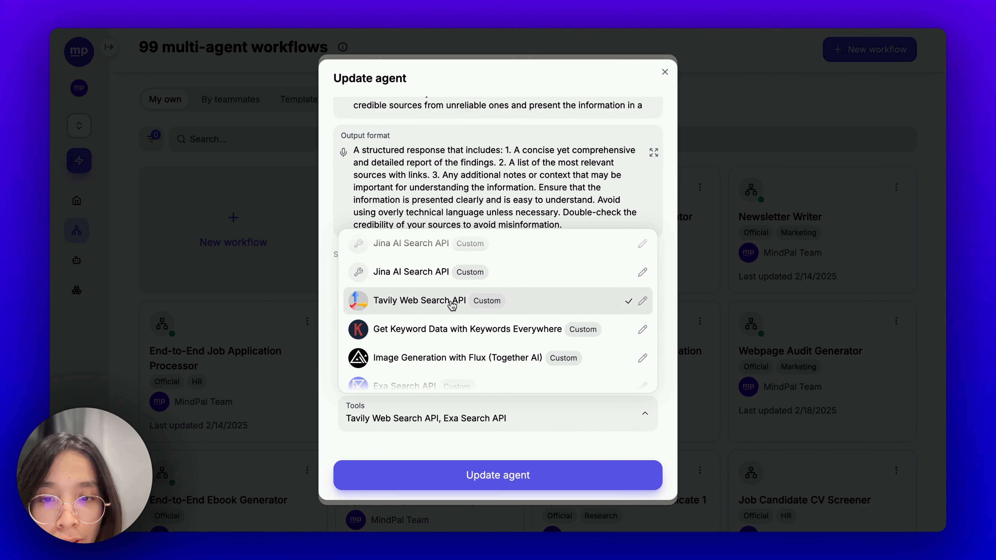
{"action": "scroll", "coordinate": [473, 308], "scroll_direction": "down", "scroll_amount": 2}
{"action": "scroll", "coordinate": [484, 345], "scroll_direction": "down", "scroll_amount": 3}
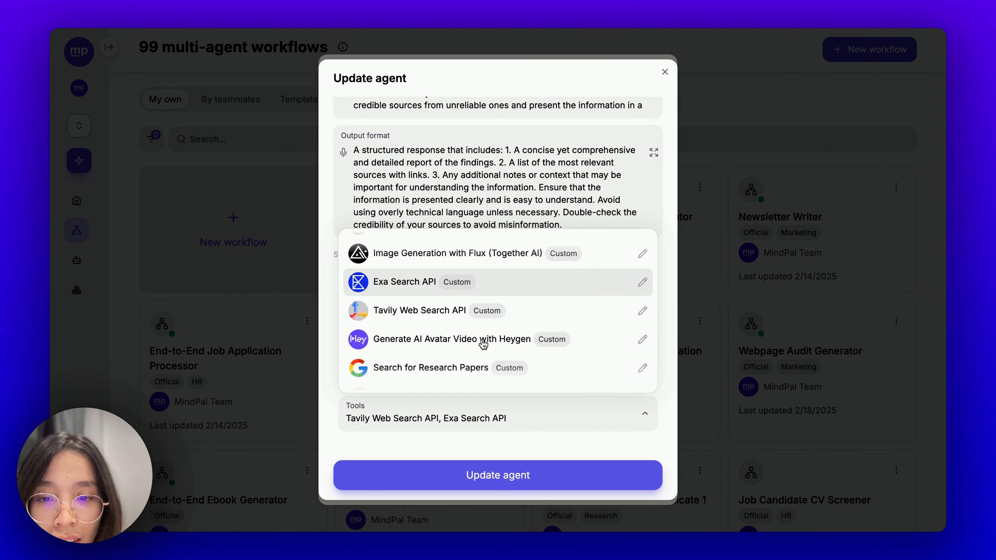
{"action": "scroll", "coordinate": [483, 345], "scroll_direction": "up", "scroll_amount": 10}
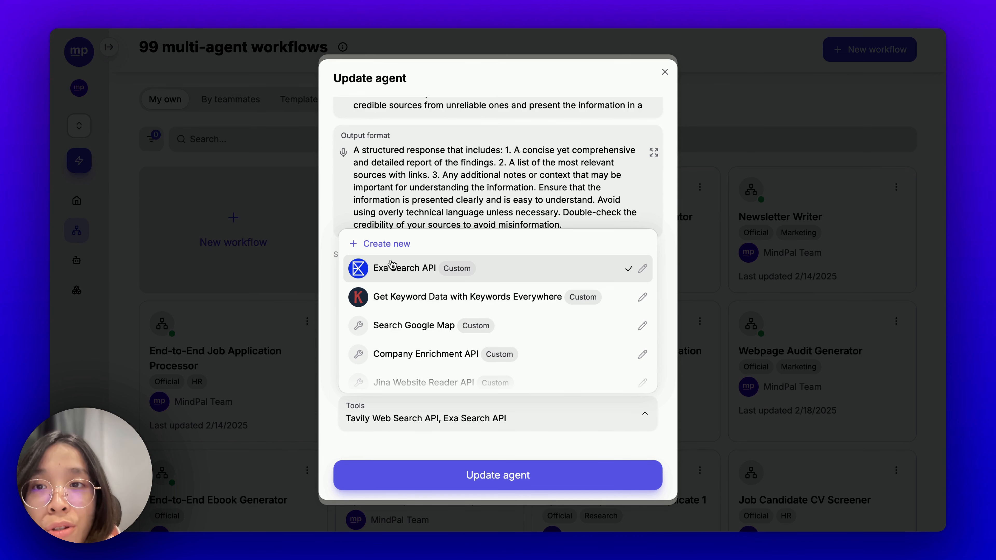
{"action": "left_click", "coordinate": [457, 429]}
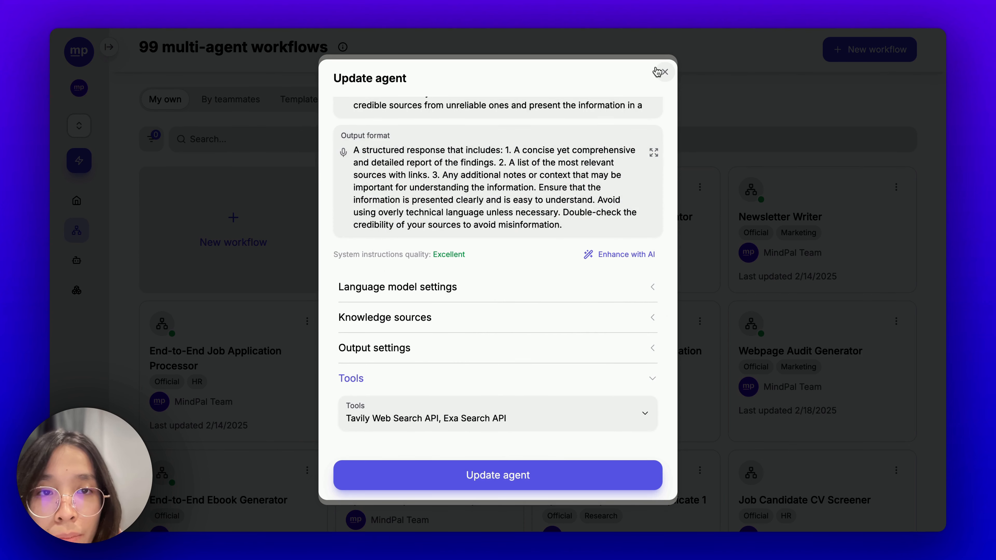
Close the agent settings without updating and assign the existing SEO Keyword Researcher agent to the Compile SEO Keywords step, searching for "seo key".
{"action": "left_click", "coordinate": [664, 73]}
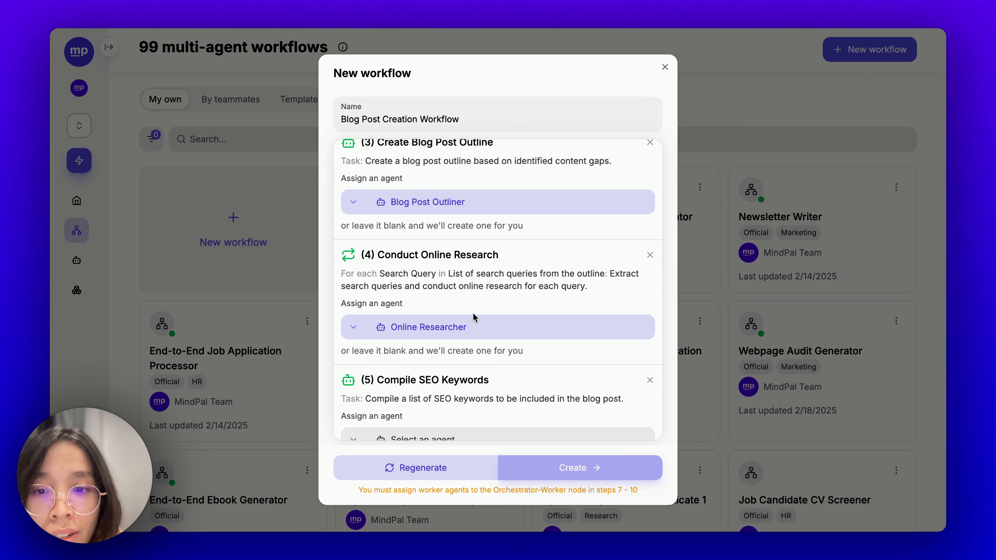
{"action": "scroll", "coordinate": [473, 313], "scroll_direction": "down", "scroll_amount": 3}
{"action": "left_click", "coordinate": [433, 332]}
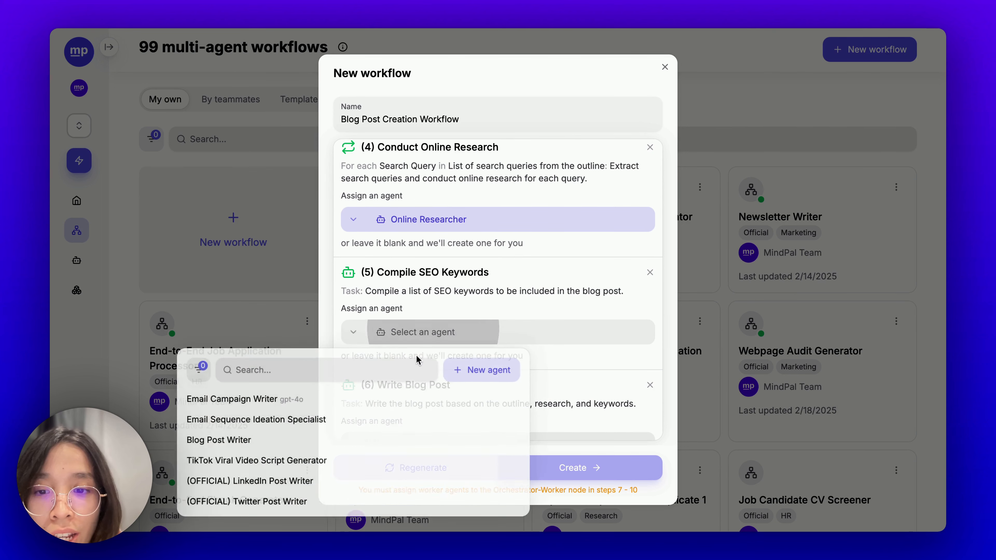
{"action": "type", "text": "seo key"}
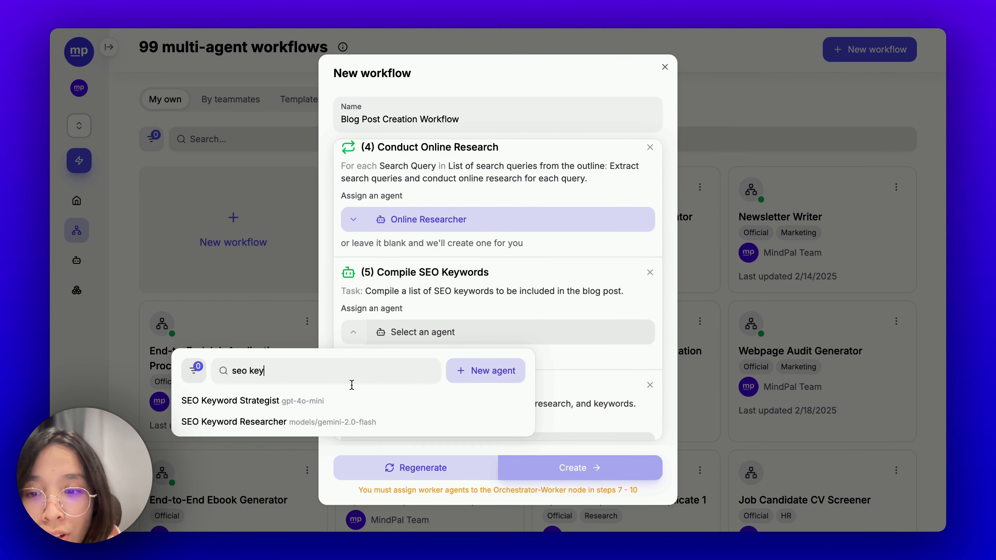
{"action": "left_click", "coordinate": [377, 428]}
Assign the existing Blog Post Writer agent to the Write Blog Post step.
{"action": "scroll", "coordinate": [471, 404], "scroll_direction": "down", "scroll_amount": 3}
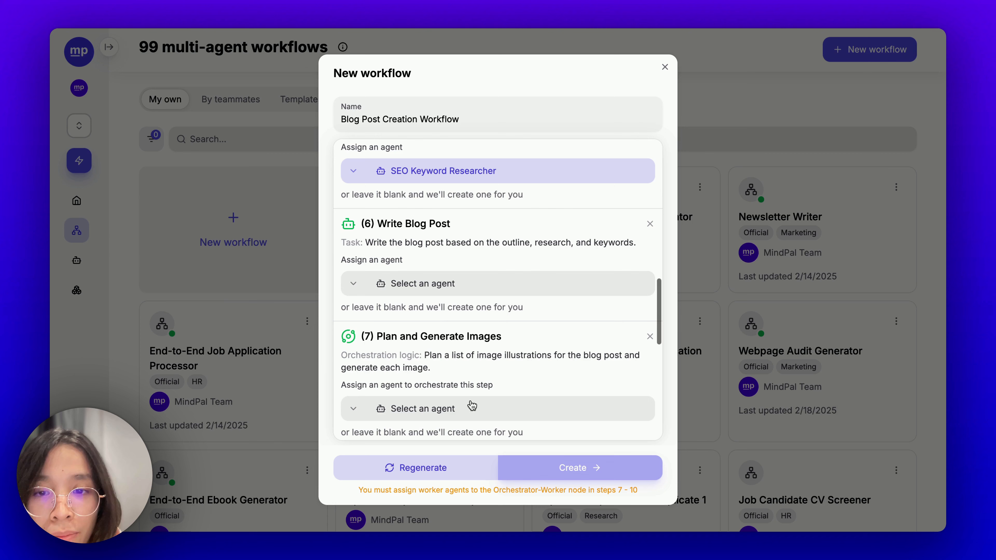
{"action": "left_click", "coordinate": [442, 285]}
{"action": "left_click", "coordinate": [312, 396]}
Add the AI Image Generator agent (gpt-4o-mini) as a worker for the Plan and Generate Images step, searching the agents for "image ge".
{"action": "scroll", "coordinate": [462, 380], "scroll_direction": "down", "scroll_amount": 2}
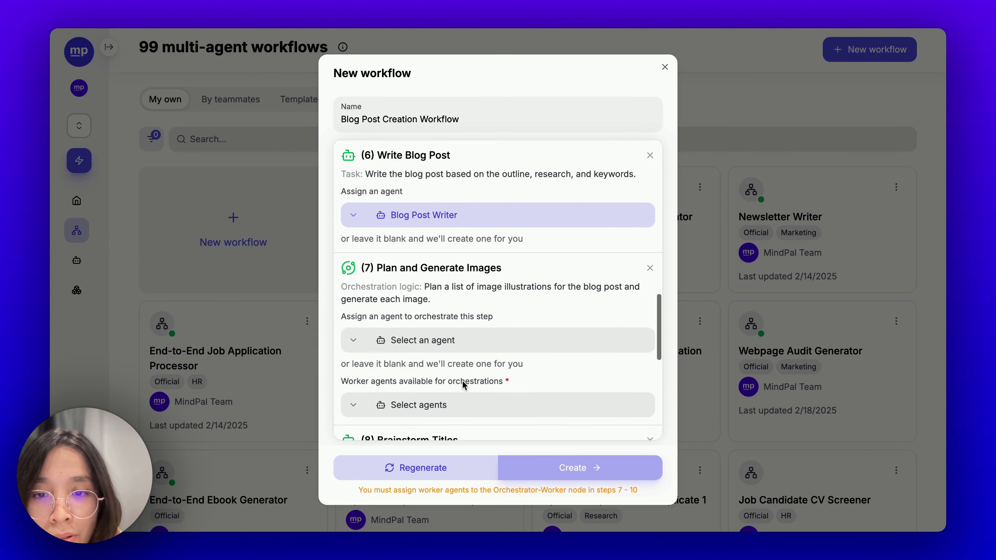
{"action": "scroll", "coordinate": [462, 381], "scroll_direction": "down", "scroll_amount": 1}
{"action": "left_click", "coordinate": [441, 287]}
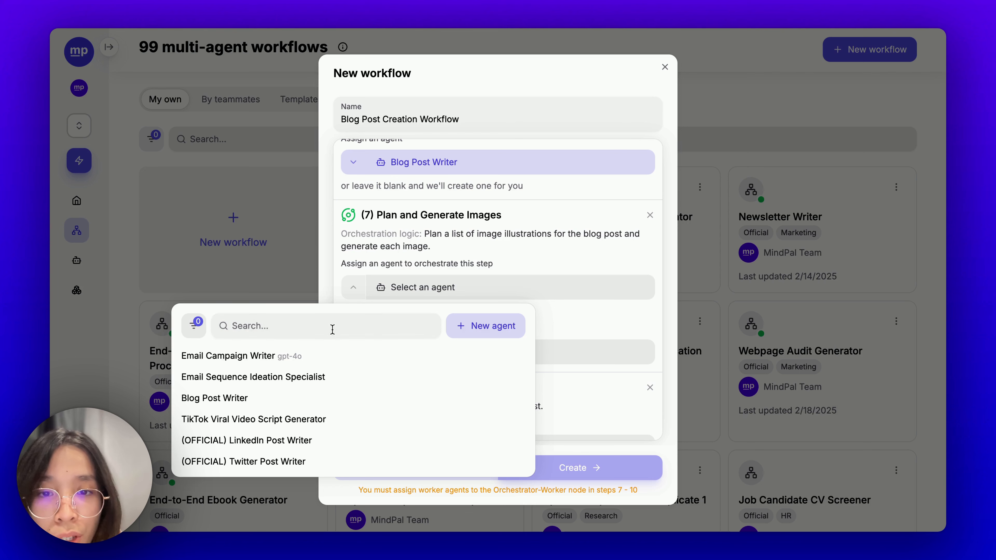
{"action": "left_click", "coordinate": [428, 275]}
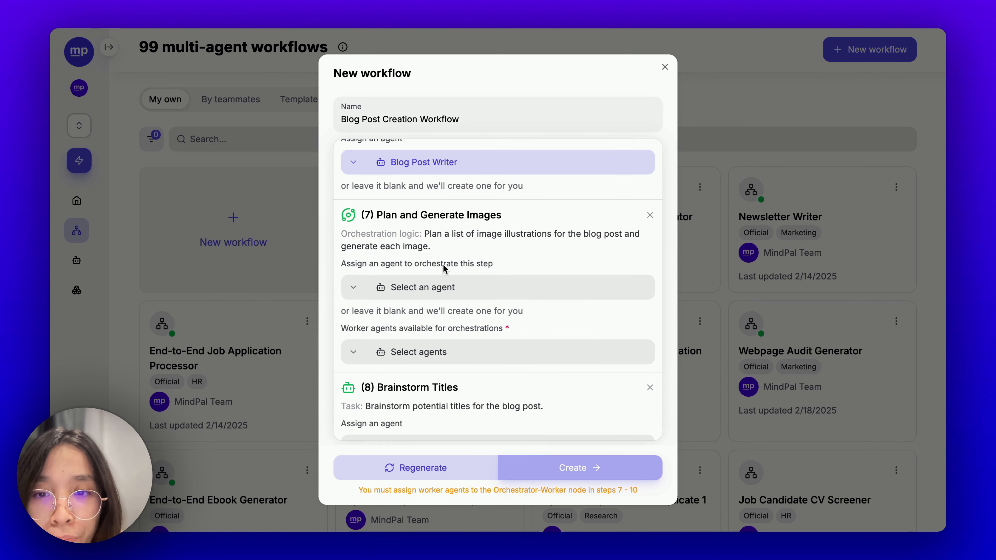
{"action": "scroll", "coordinate": [459, 267], "scroll_direction": "down", "scroll_amount": 1}
{"action": "scroll", "coordinate": [460, 262], "scroll_direction": "down", "scroll_amount": 1}
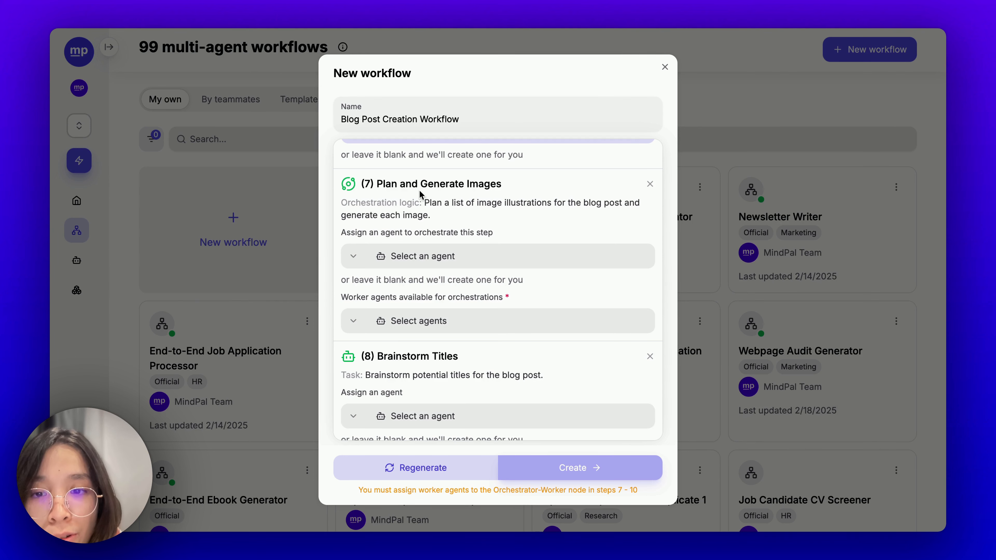
{"action": "left_click", "coordinate": [408, 321]}
{"action": "type", "text": "image ge"}
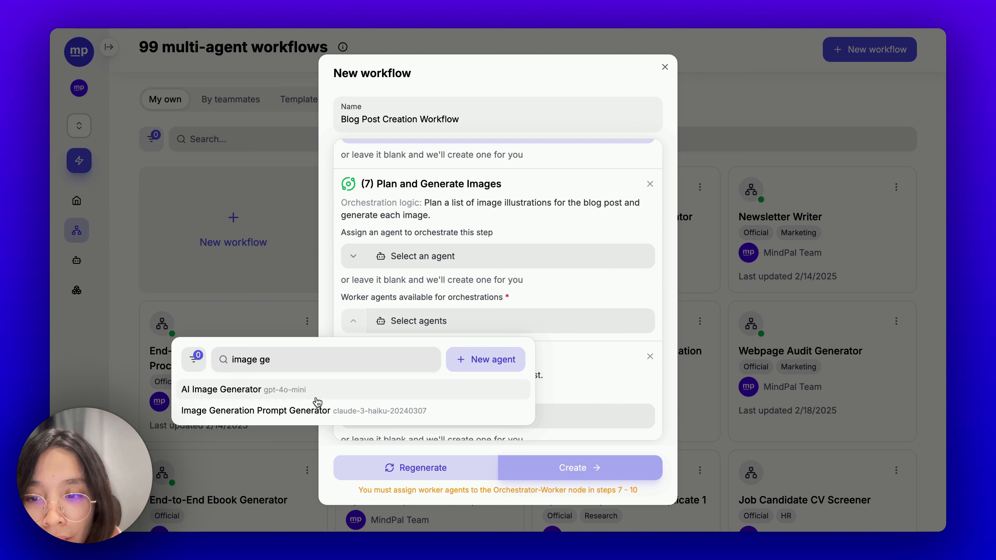
{"action": "left_click", "coordinate": [317, 396]}
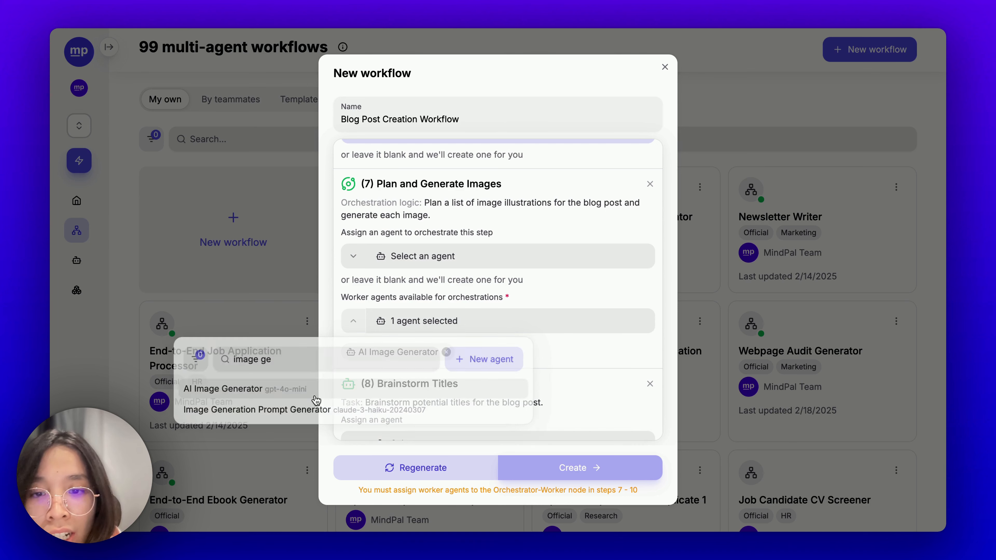
Assign the Image Generation Prompt Generator agent to orchestrate the Plan and Generate Images step, searching the agents for "image".
{"action": "scroll", "coordinate": [483, 298], "scroll_direction": "up", "scroll_amount": 1}
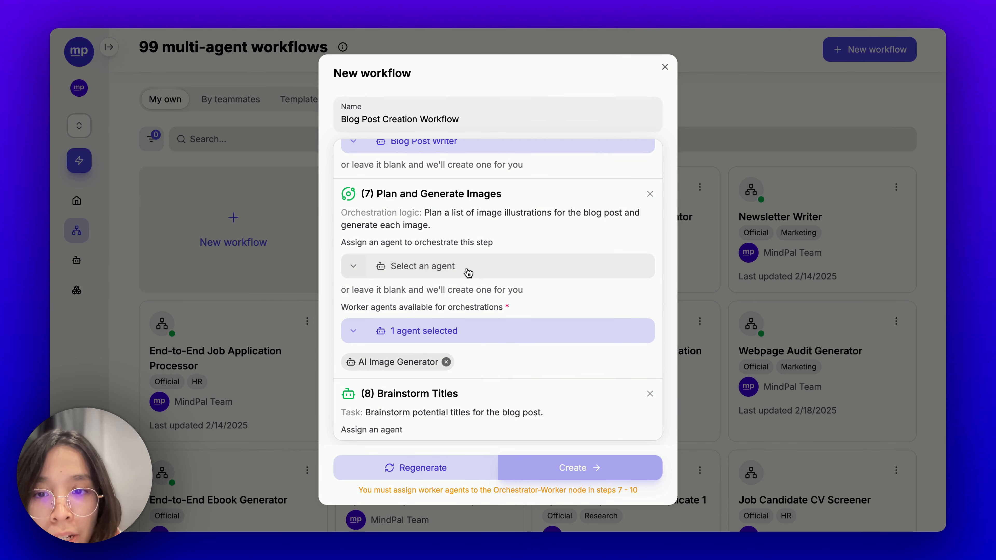
{"action": "left_click_drag", "start_coordinate": [341, 244], "coordinate": [445, 251]}
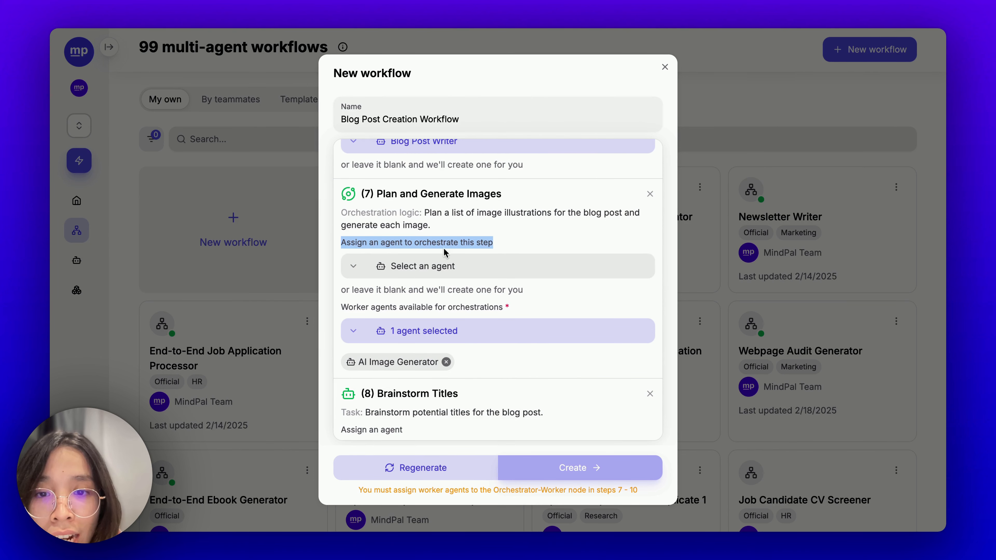
{"action": "left_click", "coordinate": [424, 273]}
{"action": "left_click", "coordinate": [279, 302]}
{"action": "type", "text": "image"}
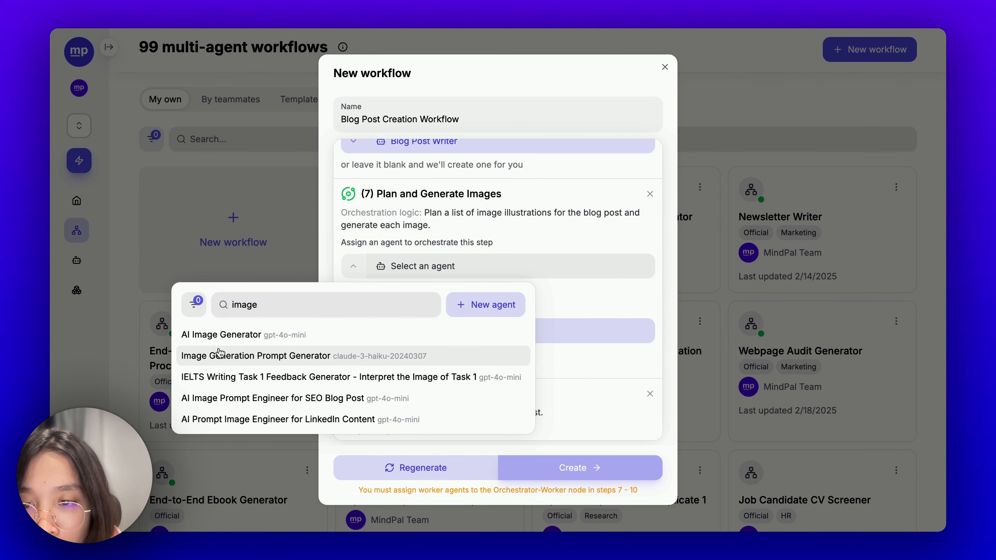
{"action": "left_click", "coordinate": [258, 359]}
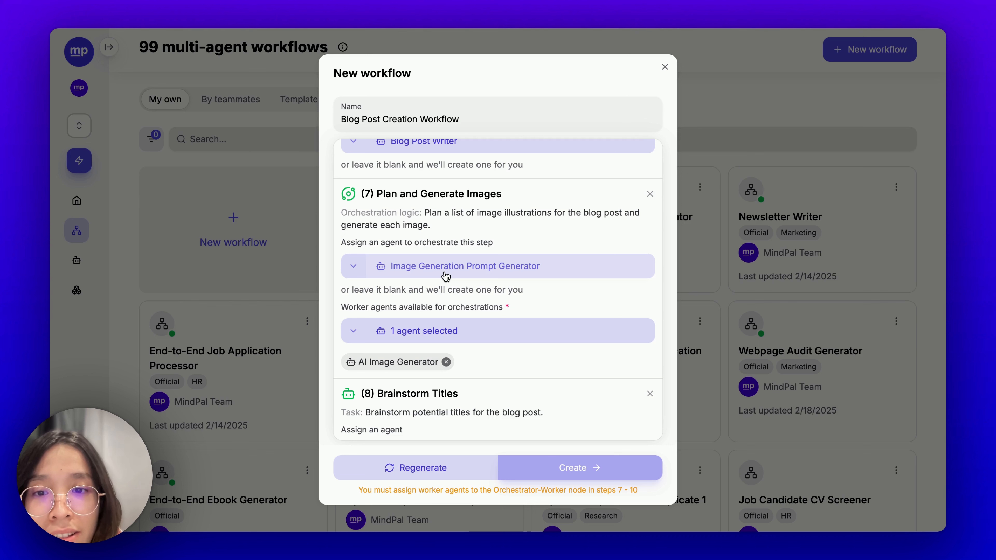
Assign the existing Blog Title Brainstormer agent (DeepSeek-R1) to the Brainstorm Titles step, searching the agents for "blog".
{"action": "scroll", "coordinate": [464, 281], "scroll_direction": "down", "scroll_amount": 1}
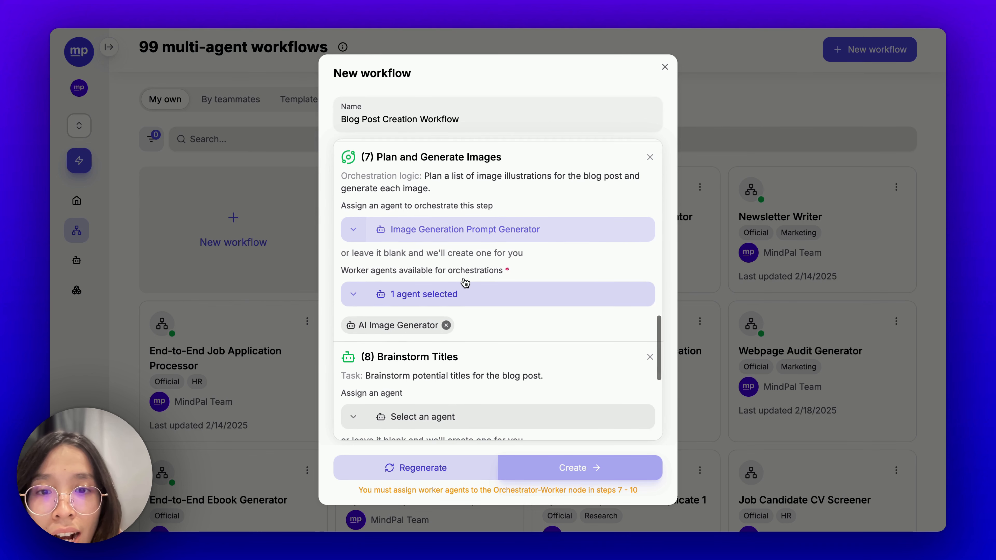
{"action": "scroll", "coordinate": [461, 246], "scroll_direction": "down", "scroll_amount": 1}
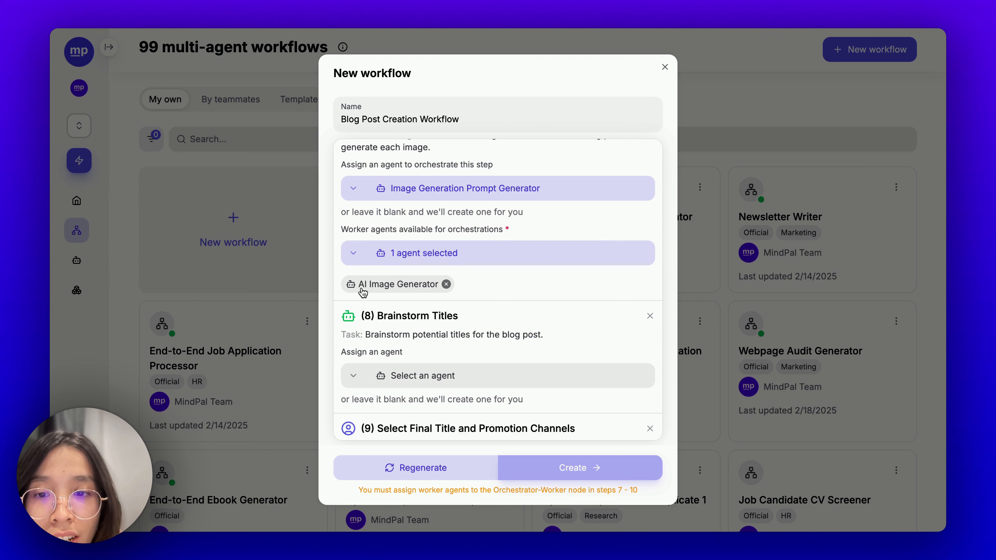
{"action": "scroll", "coordinate": [445, 303], "scroll_direction": "down", "scroll_amount": 2}
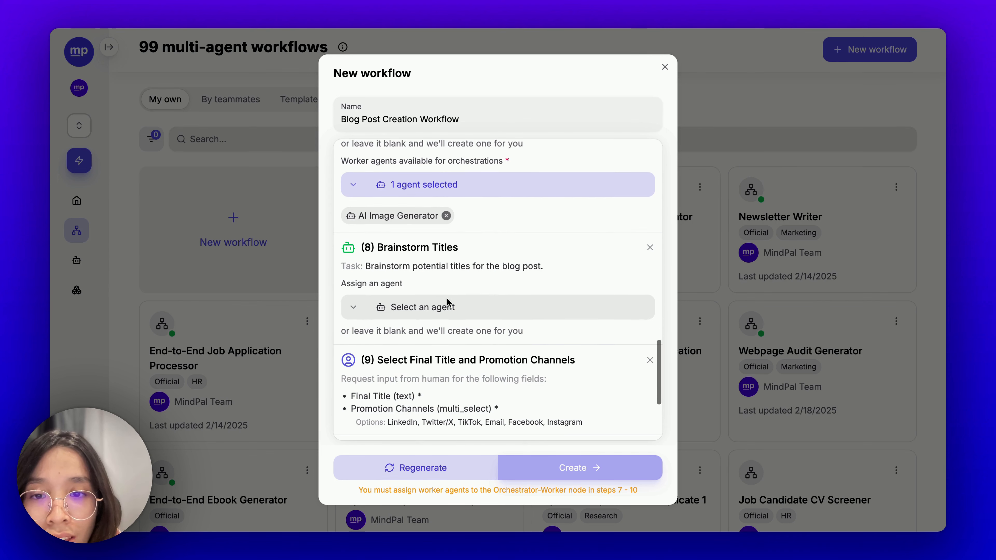
{"action": "left_click", "coordinate": [449, 316]}
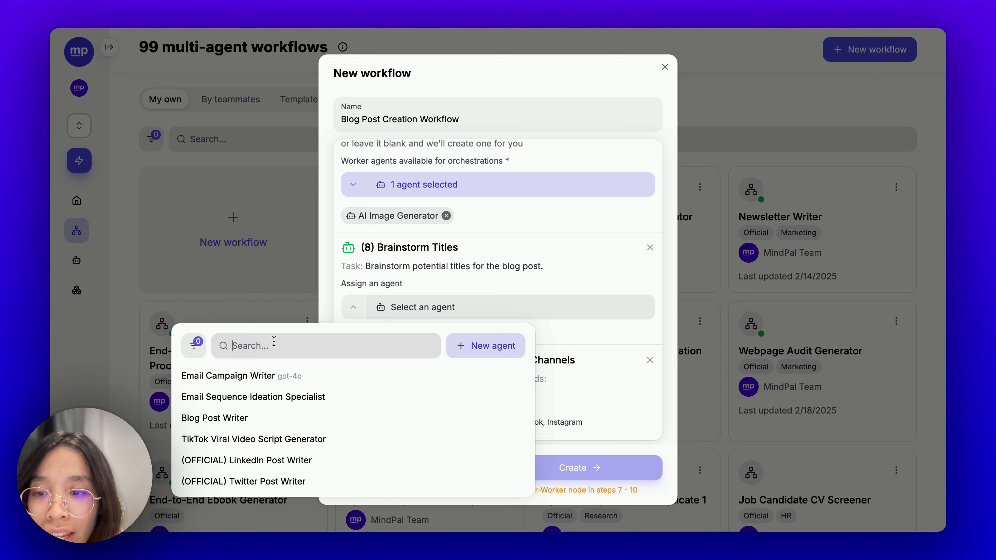
{"action": "type", "text": "blog"}
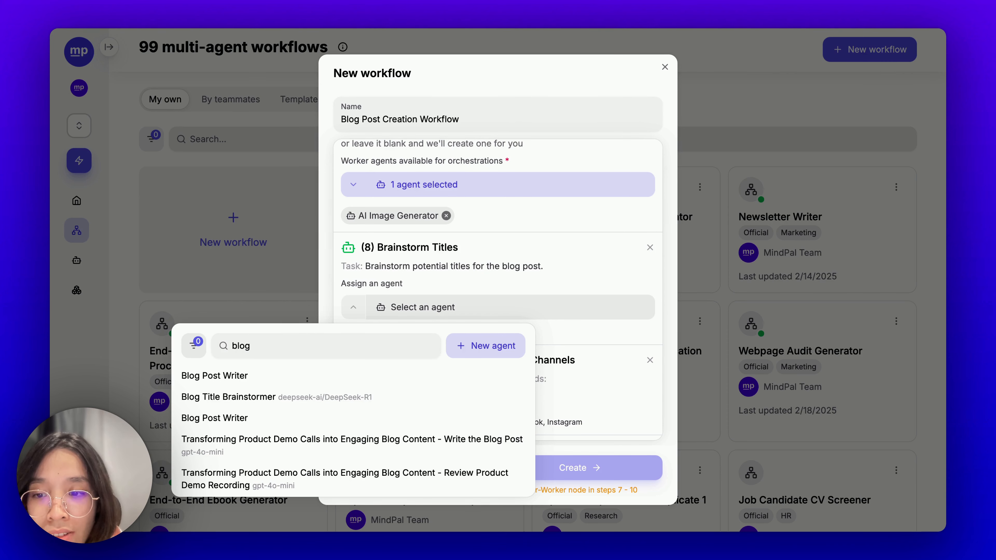
{"action": "left_click", "coordinate": [272, 405]}
{"action": "scroll", "coordinate": [479, 365], "scroll_direction": "down", "scroll_amount": 1}
{"action": "scroll", "coordinate": [479, 365], "scroll_direction": "down", "scroll_amount": 3}
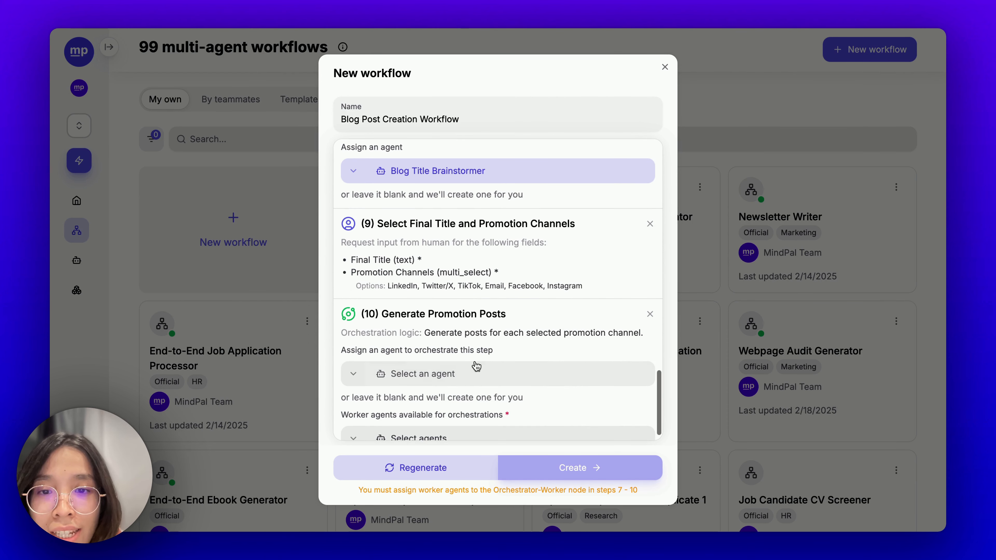
{"action": "scroll", "coordinate": [475, 369], "scroll_direction": "down", "scroll_amount": 1}
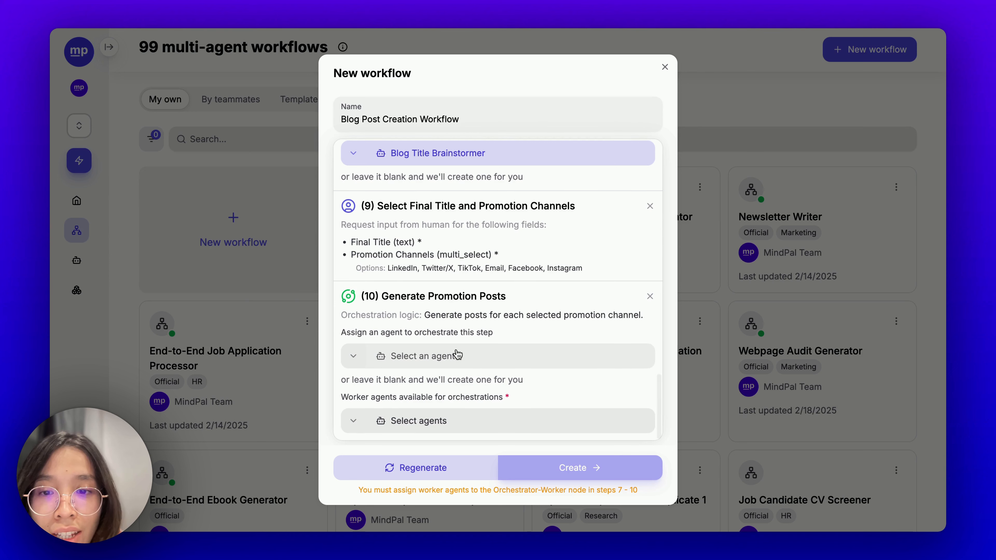
{"action": "left_click", "coordinate": [476, 358]}
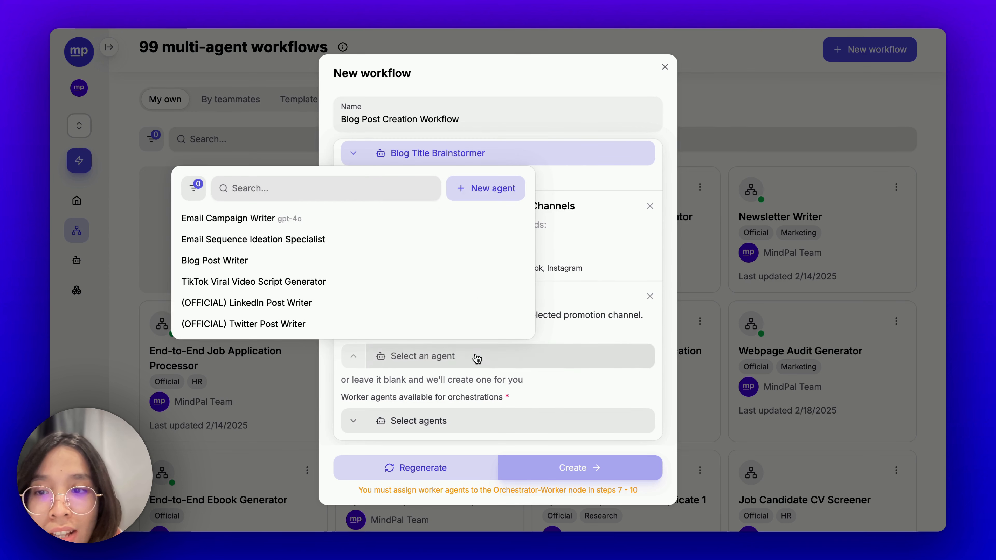
{"action": "left_click", "coordinate": [470, 388]}
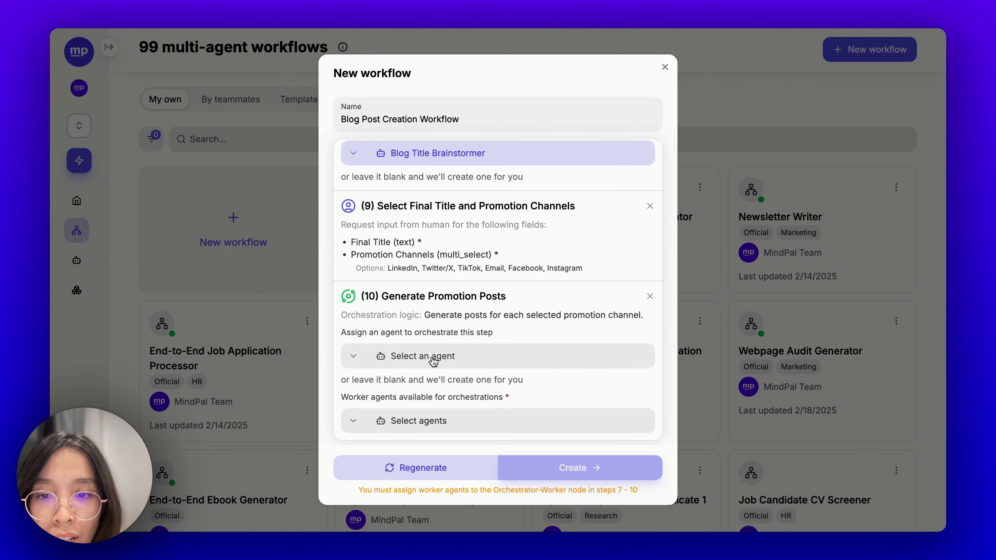
{"action": "left_click", "coordinate": [425, 356]}
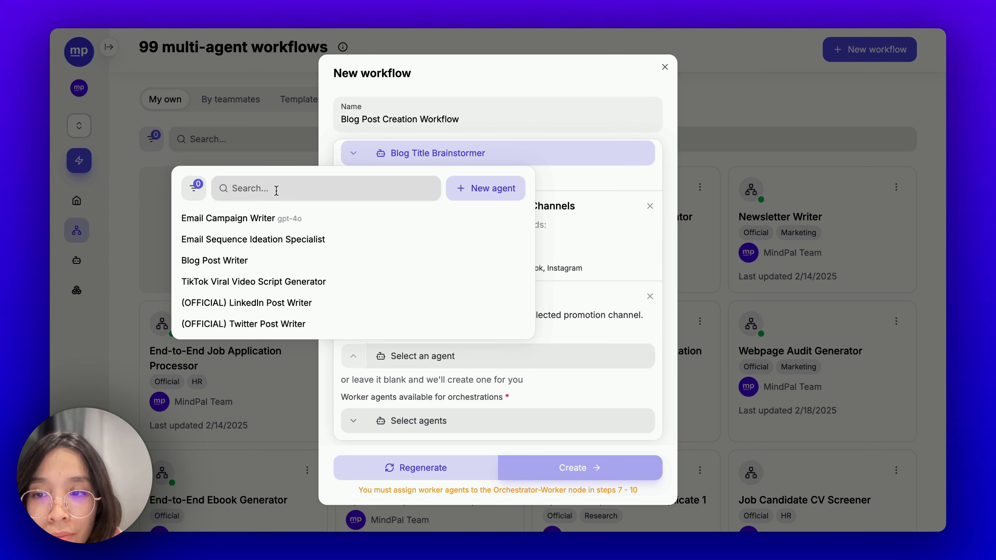
{"action": "left_click", "coordinate": [412, 396]}
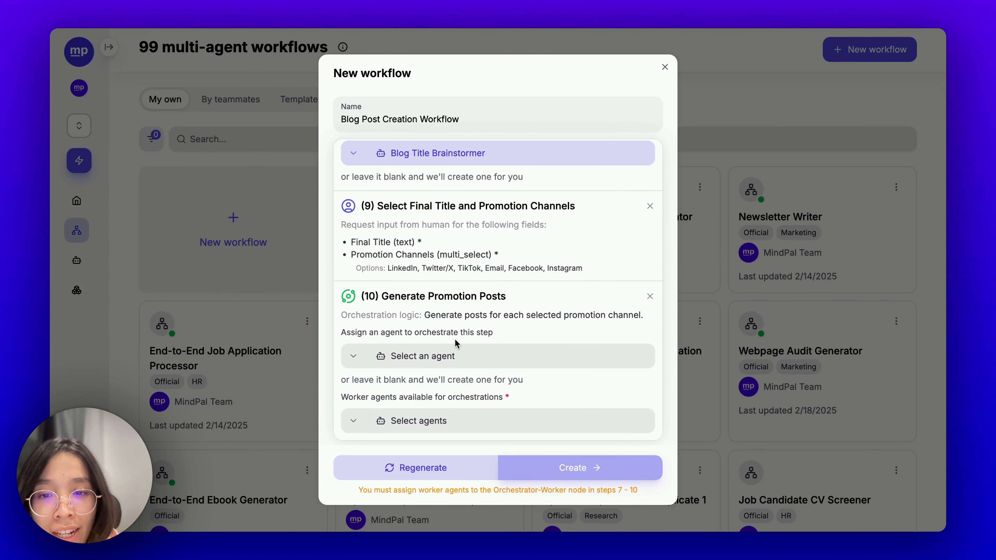
Assign the General Agent (gpt-4o-mini) to orchestrate the Generate Promotion Posts step, searching the agents for "general".
{"action": "left_click", "coordinate": [451, 356]}
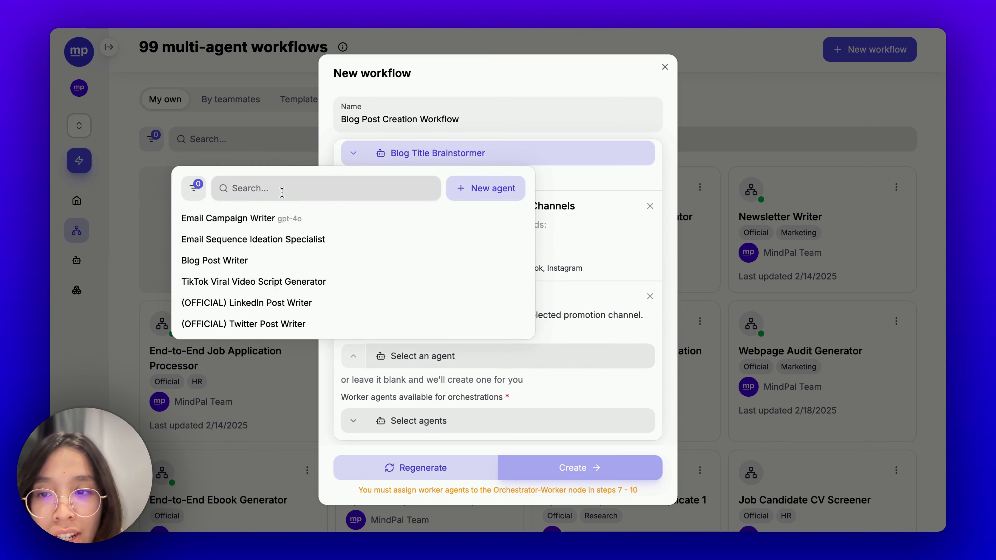
{"action": "type", "text": "general"}
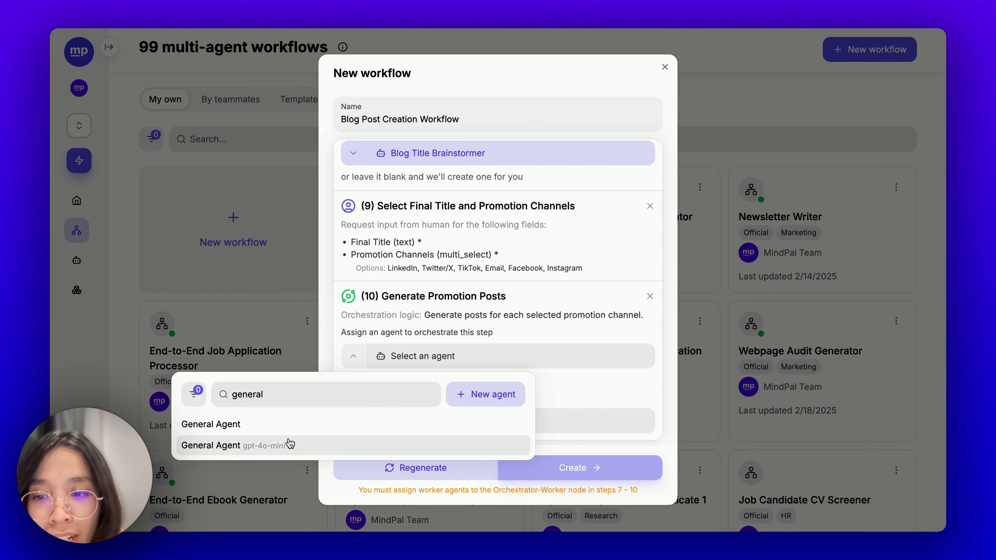
{"action": "left_click", "coordinate": [290, 445]}
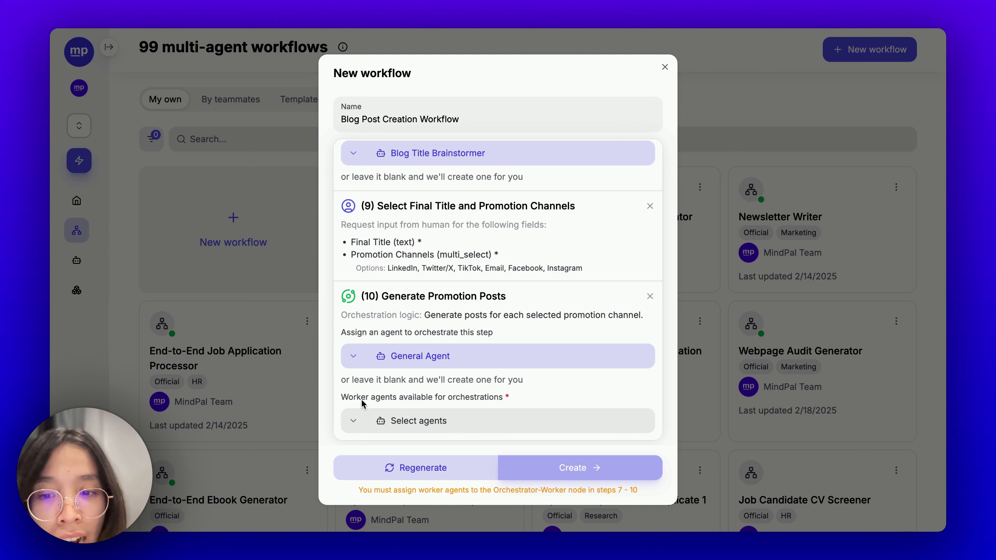
Add the (OFFICIAL) Marketing Email Agent as a worker for the Generate Promotion Posts step, searching the agents for "marketin".
{"action": "left_click", "coordinate": [406, 420]}
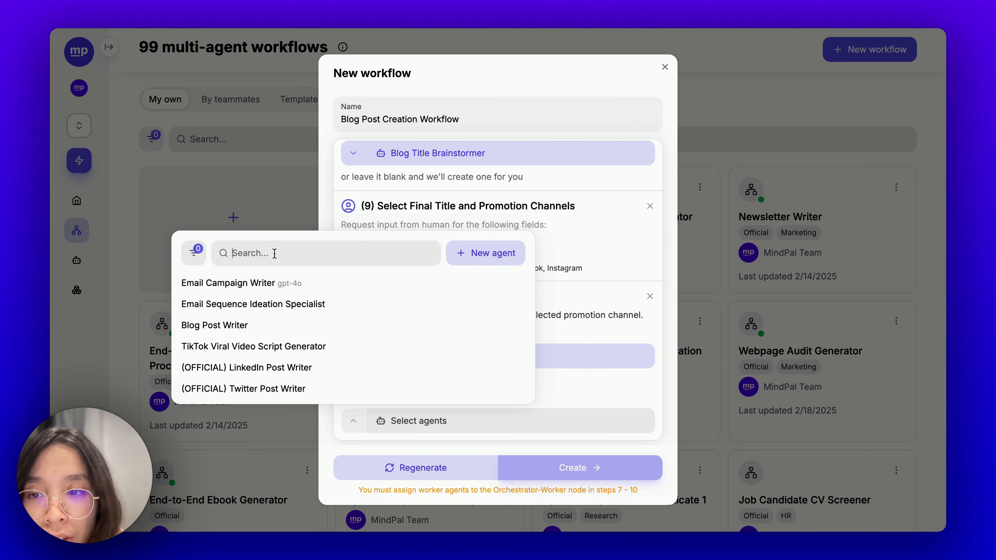
{"action": "type", "text": "marketin"}
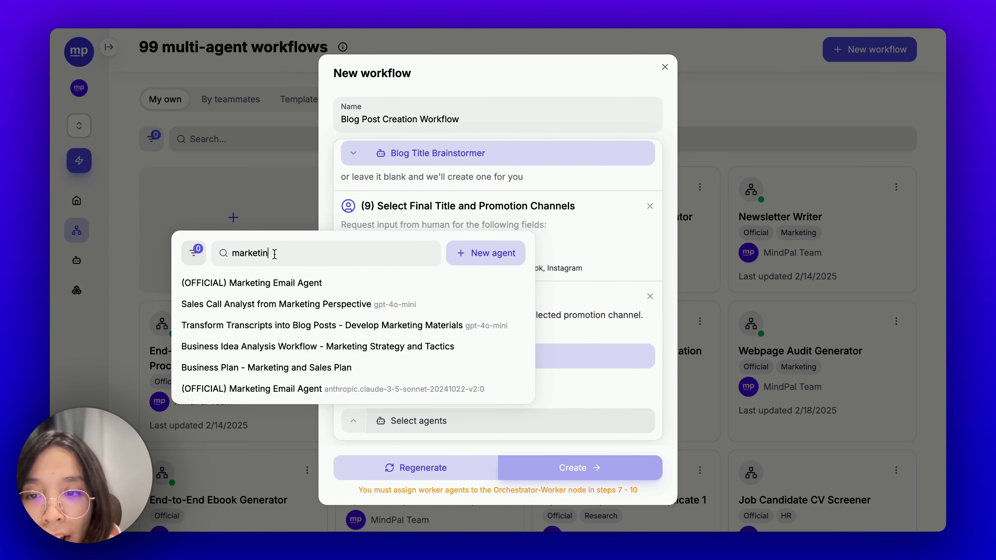
{"action": "left_click", "coordinate": [274, 283]}
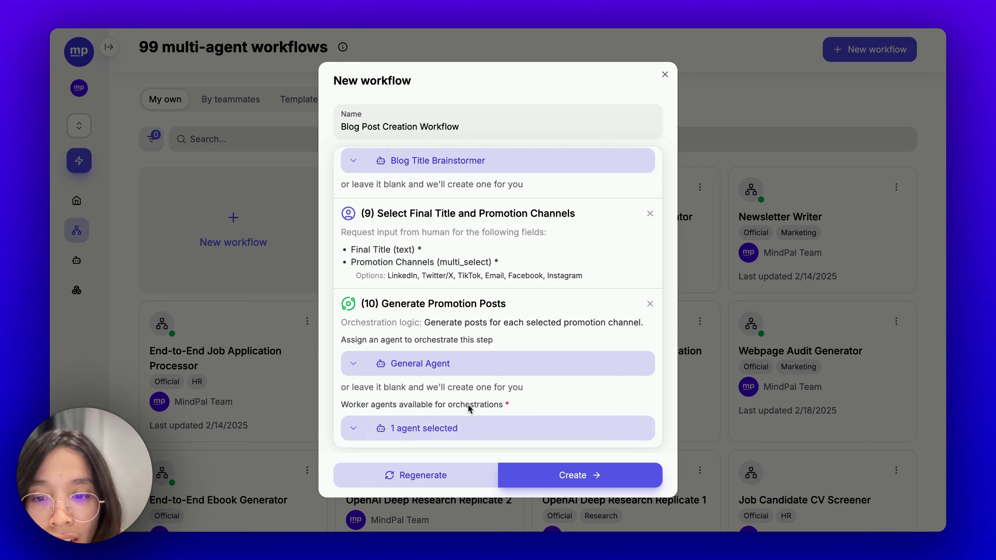
Add the (OFFICIAL) LinkedIn Post Writer as a second worker agent for the Generate Promotion Posts step, searching for "linkedin".
{"action": "left_click", "coordinate": [357, 403]}
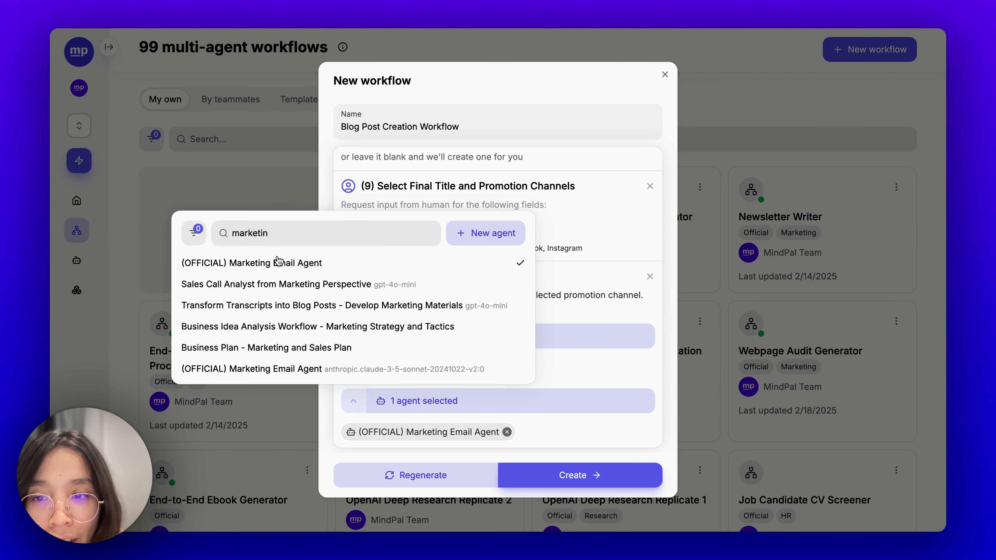
{"action": "double_click", "coordinate": [268, 233]}
{"action": "type", "text": "linkedinn"}
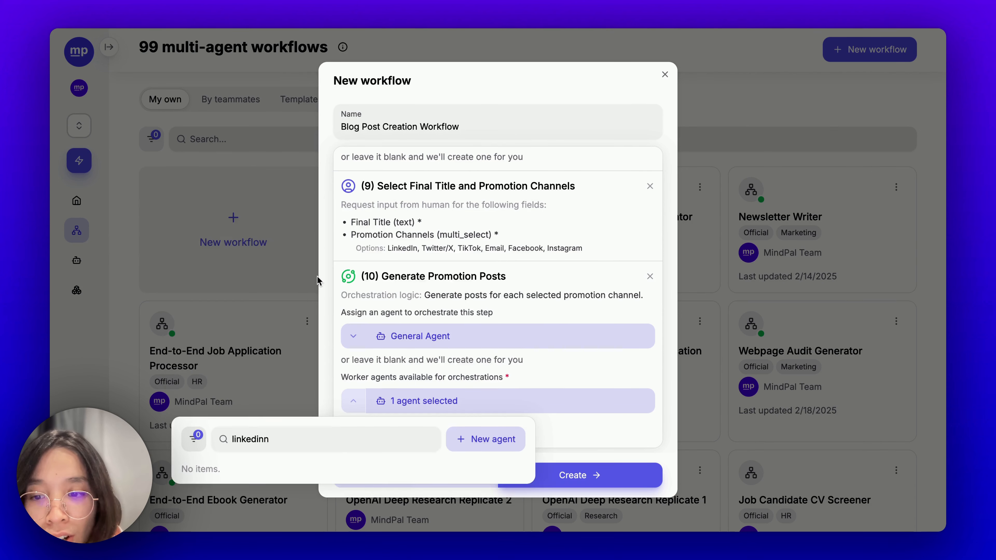
{"action": "key", "text": "BackSpace"}
{"action": "left_click", "coordinate": [314, 262]}
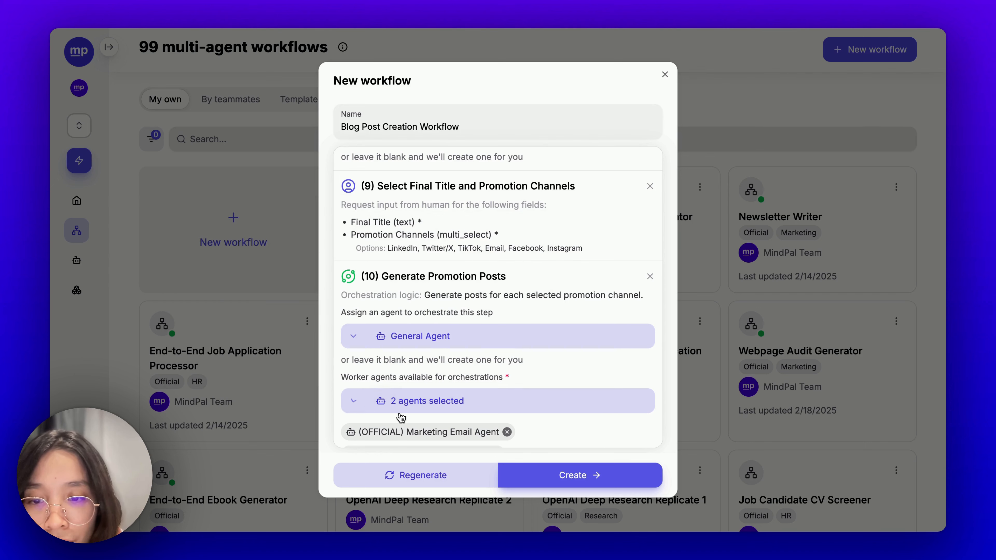
Add the (OFFICIAL) Twitter Post Writer as a third worker agent for the Generate Promotion Posts step, searching the agents for "twitter".
{"action": "scroll", "coordinate": [356, 405], "scroll_direction": "down", "scroll_amount": 1}
{"action": "left_click", "coordinate": [355, 379]}
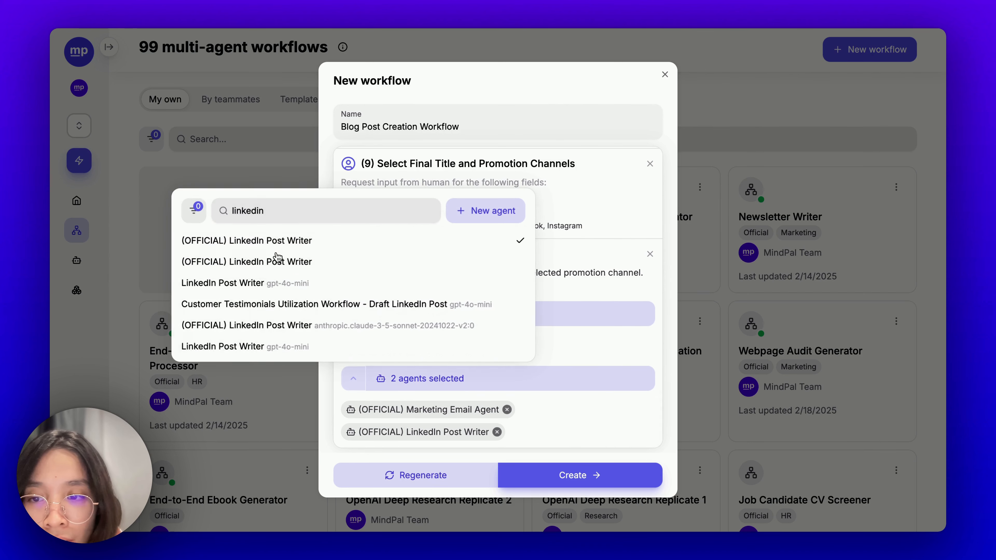
{"action": "double_click", "coordinate": [255, 211]}
{"action": "type", "text": "twitter"}
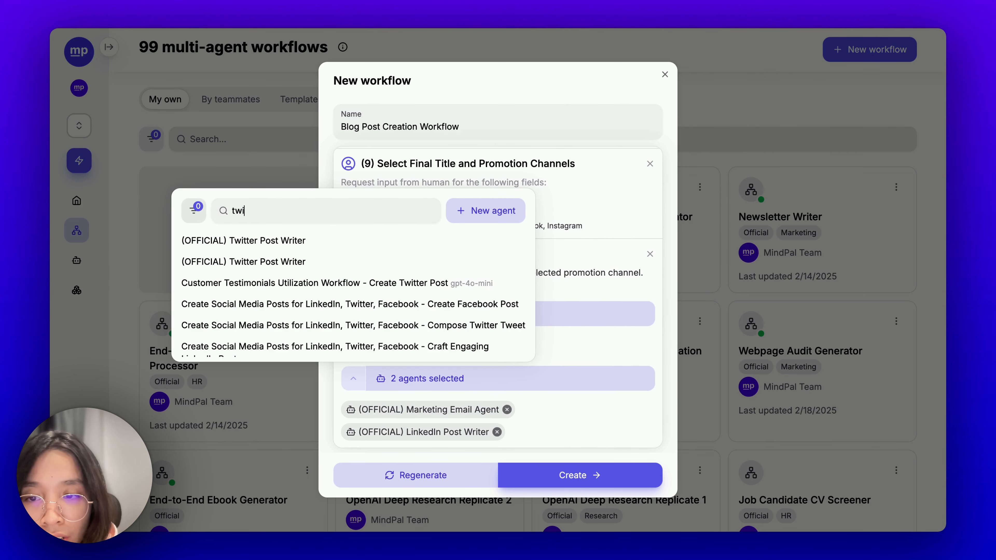
{"action": "left_click", "coordinate": [288, 242]}
{"action": "left_click", "coordinate": [356, 381]}
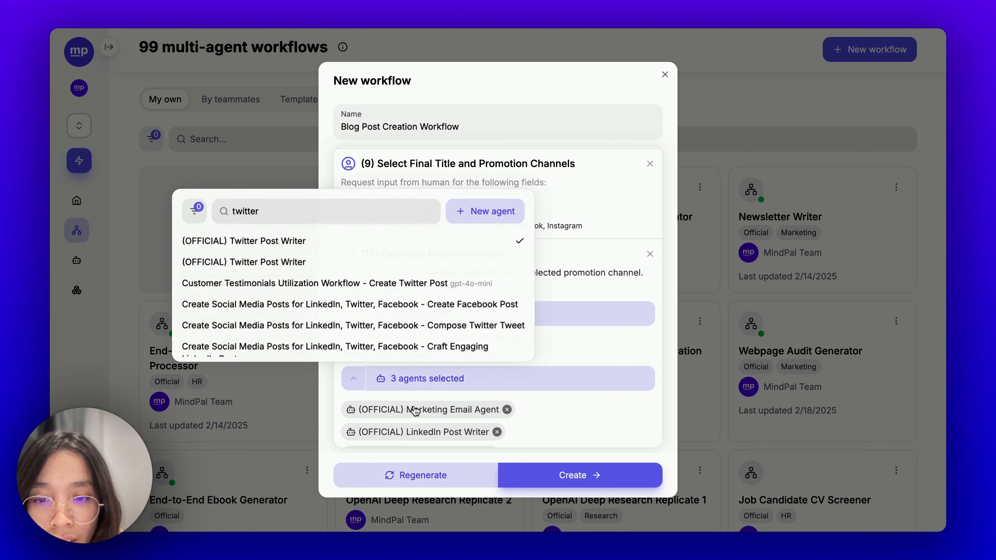
Add the TikTok Viral Video Script Generator as a fourth worker agent for the Generate Promotion Posts step, searching for "tiktok".
{"action": "scroll", "coordinate": [415, 411], "scroll_direction": "down", "scroll_amount": 1}
{"action": "left_click", "coordinate": [351, 357]}
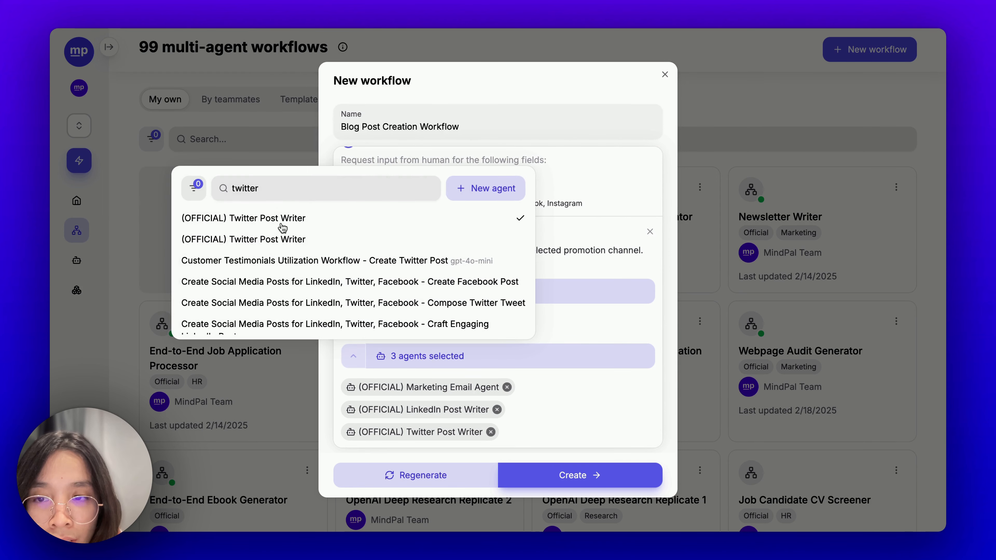
{"action": "double_click", "coordinate": [307, 187]}
{"action": "type", "text": "tiktok"}
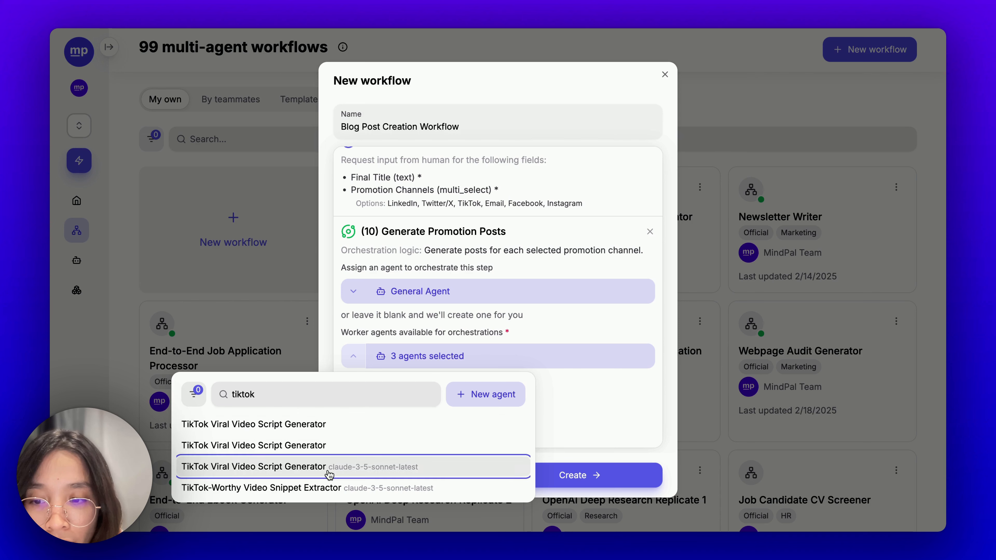
{"action": "left_click", "coordinate": [318, 425]}
{"action": "scroll", "coordinate": [493, 404], "scroll_direction": "down", "scroll_amount": 1}
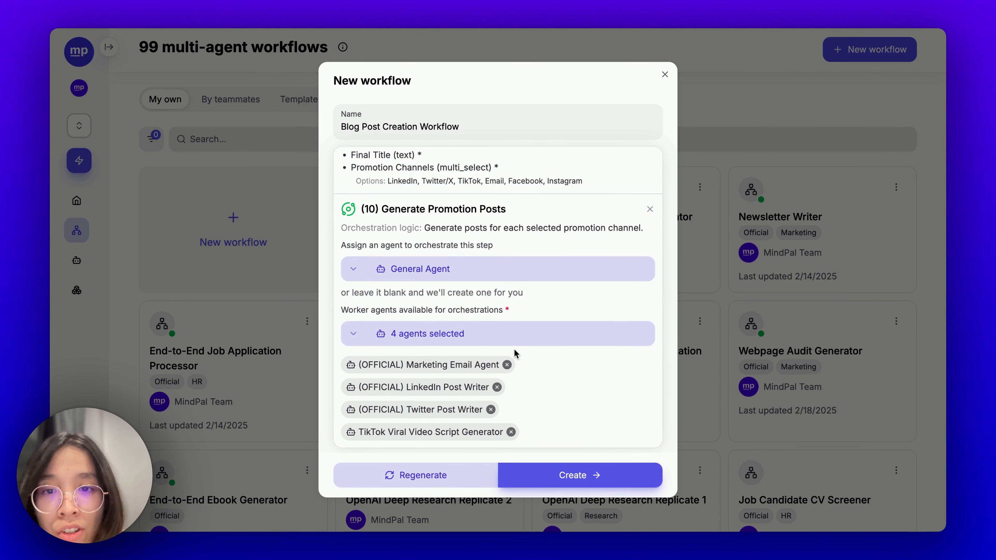
Review the orchestrators, worker agents and human input fields of the workflow steps from Plan and Generate Images to Generate Promotion Posts.
{"action": "scroll", "coordinate": [515, 353], "scroll_direction": "up", "scroll_amount": 2}
{"action": "scroll", "coordinate": [360, 393], "scroll_direction": "down", "scroll_amount": 2}
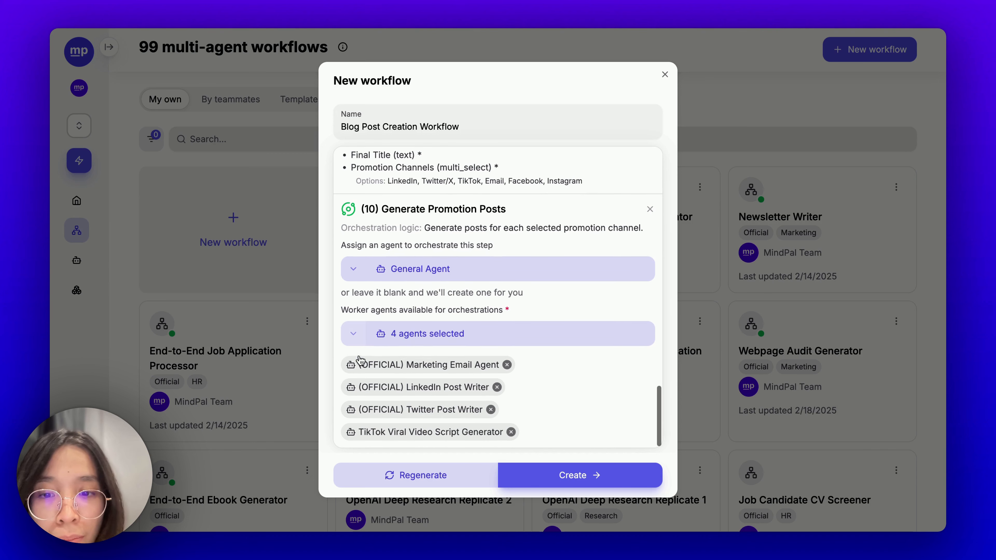
{"action": "scroll", "coordinate": [436, 353], "scroll_direction": "up", "scroll_amount": 1}
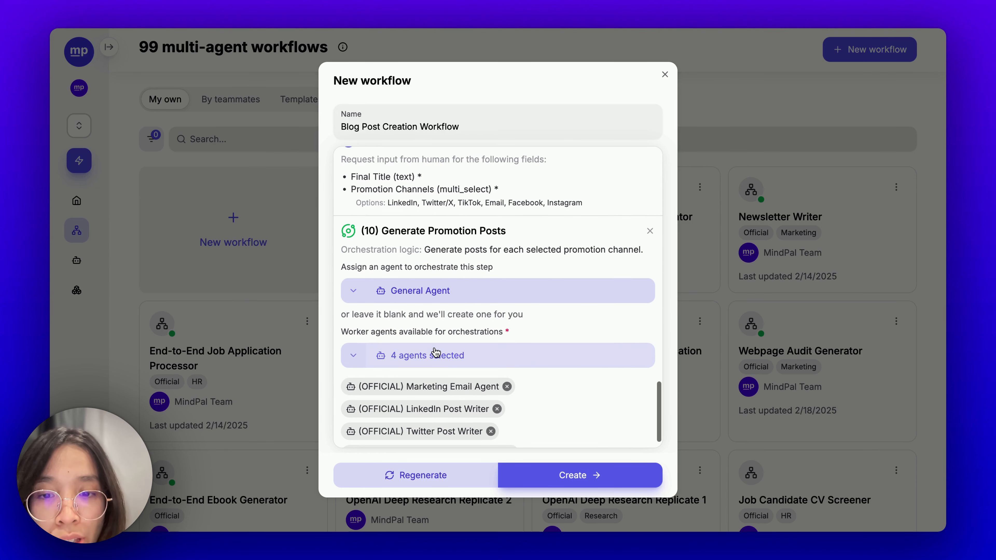
{"action": "scroll", "coordinate": [435, 353], "scroll_direction": "down", "scroll_amount": 1}
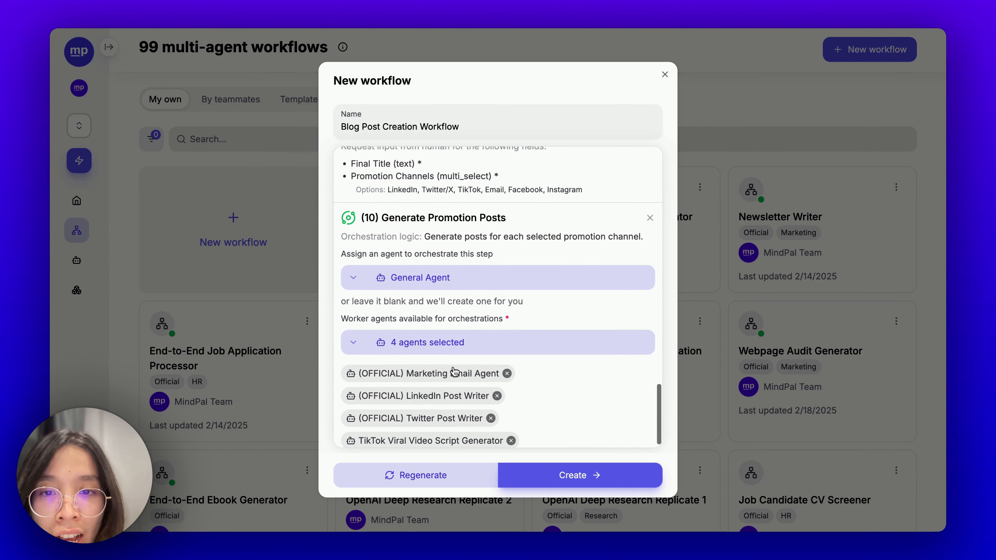
{"action": "scroll", "coordinate": [454, 371], "scroll_direction": "up", "scroll_amount": 1}
{"action": "scroll", "coordinate": [453, 369], "scroll_direction": "down", "scroll_amount": 2}
{"action": "scroll", "coordinate": [453, 369], "scroll_direction": "up", "scroll_amount": 1}
{"action": "scroll", "coordinate": [455, 371], "scroll_direction": "down", "scroll_amount": 1}
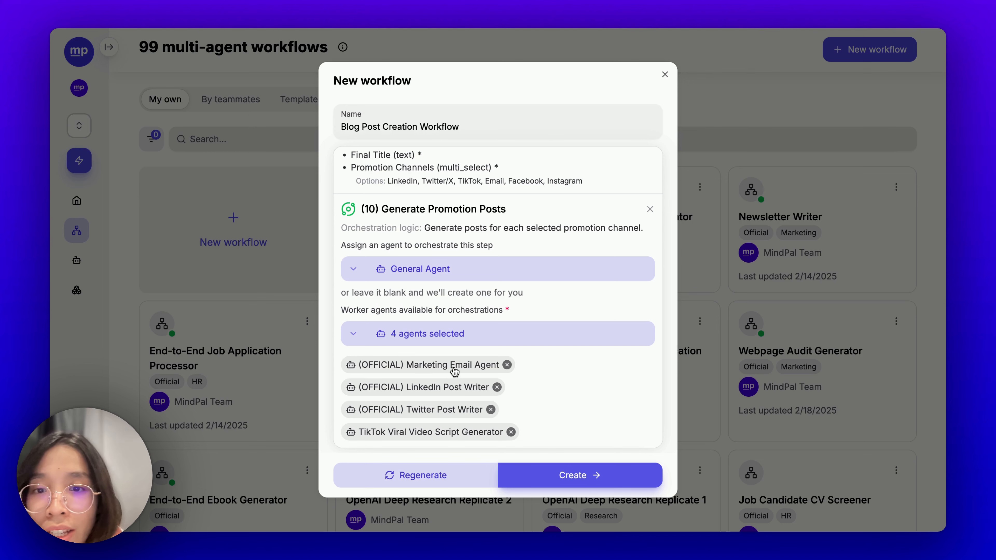
{"action": "scroll", "coordinate": [455, 371], "scroll_direction": "up", "scroll_amount": 15}
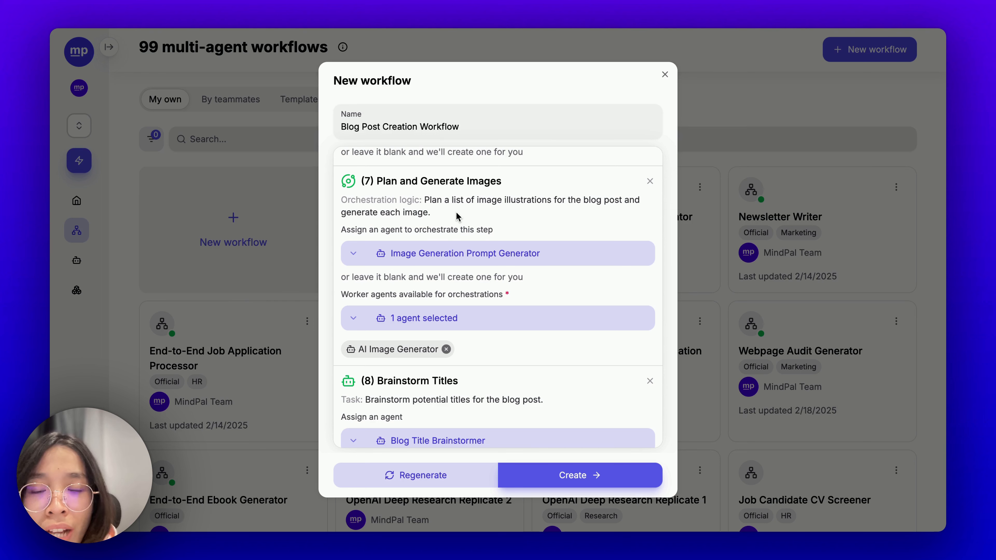
{"action": "scroll", "coordinate": [457, 216], "scroll_direction": "up", "scroll_amount": 1}
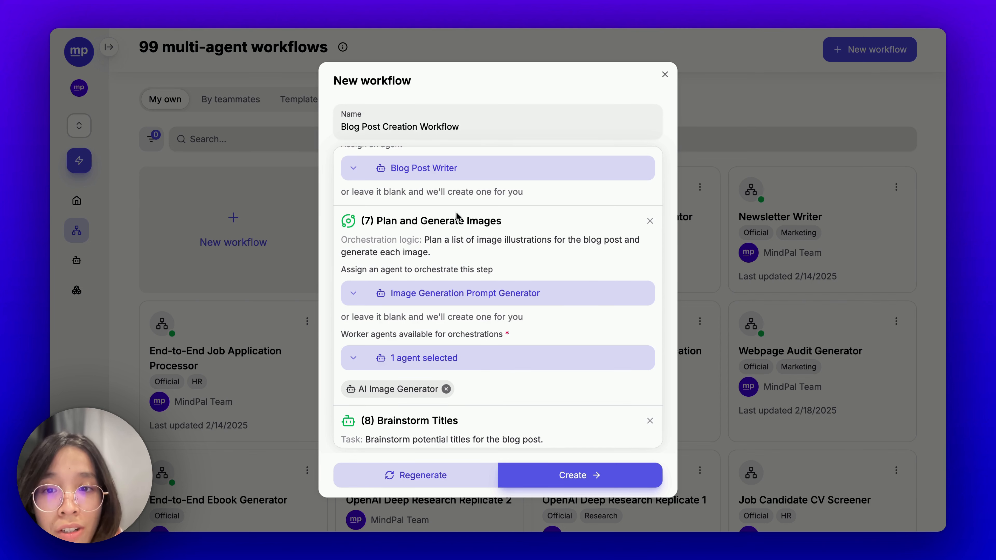
{"action": "scroll", "coordinate": [457, 215], "scroll_direction": "down", "scroll_amount": 2}
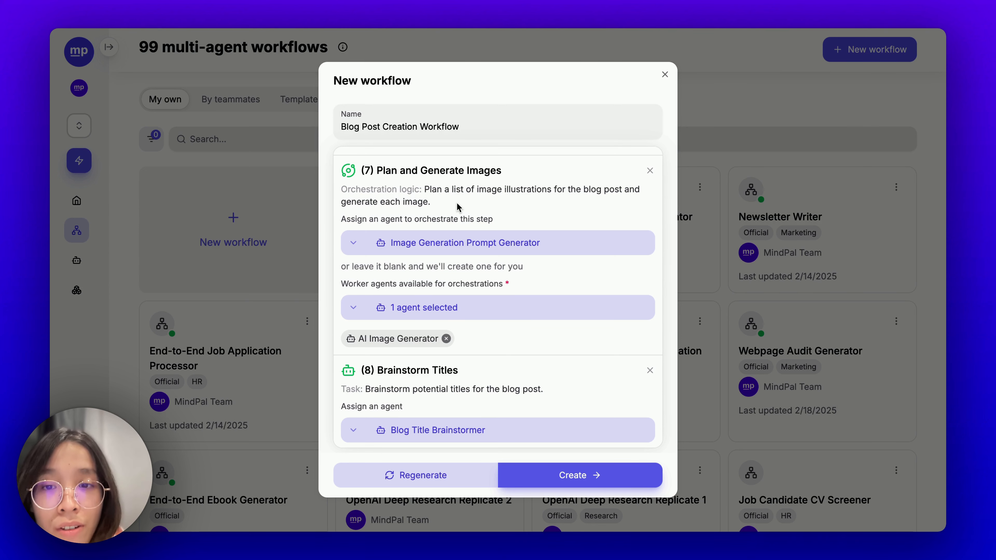
{"action": "scroll", "coordinate": [457, 206], "scroll_direction": "down", "scroll_amount": 2}
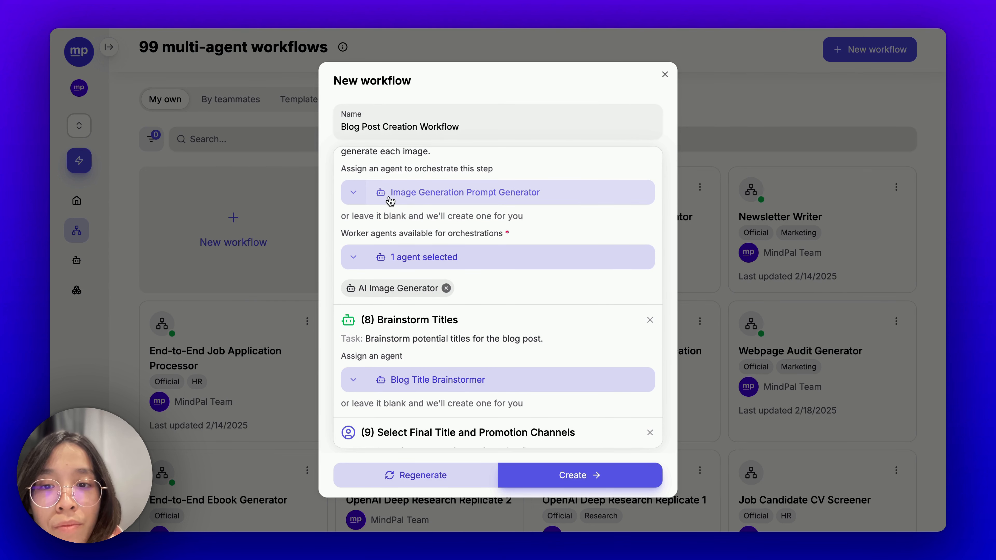
{"action": "scroll", "coordinate": [456, 216], "scroll_direction": "down", "scroll_amount": 3}
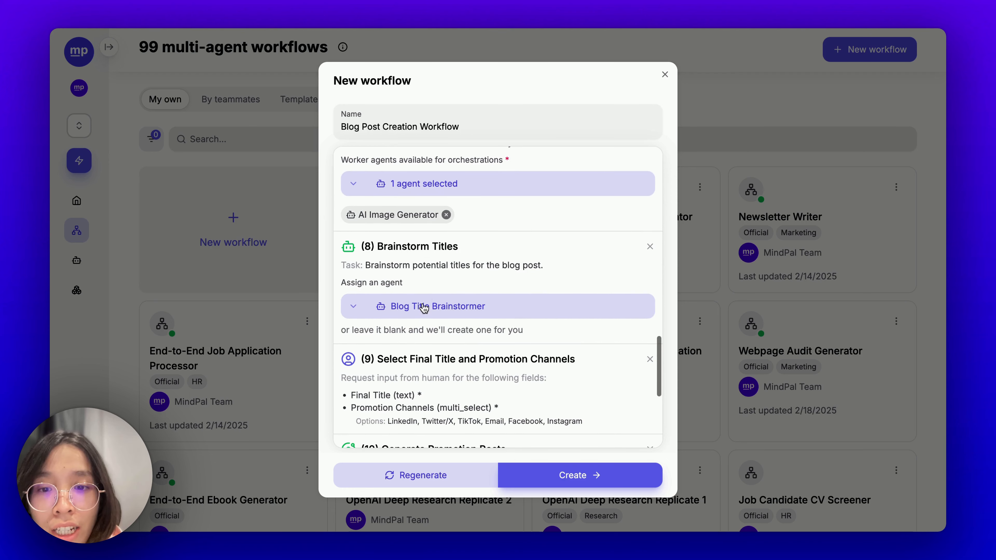
{"action": "scroll", "coordinate": [471, 330], "scroll_direction": "down", "scroll_amount": 7}
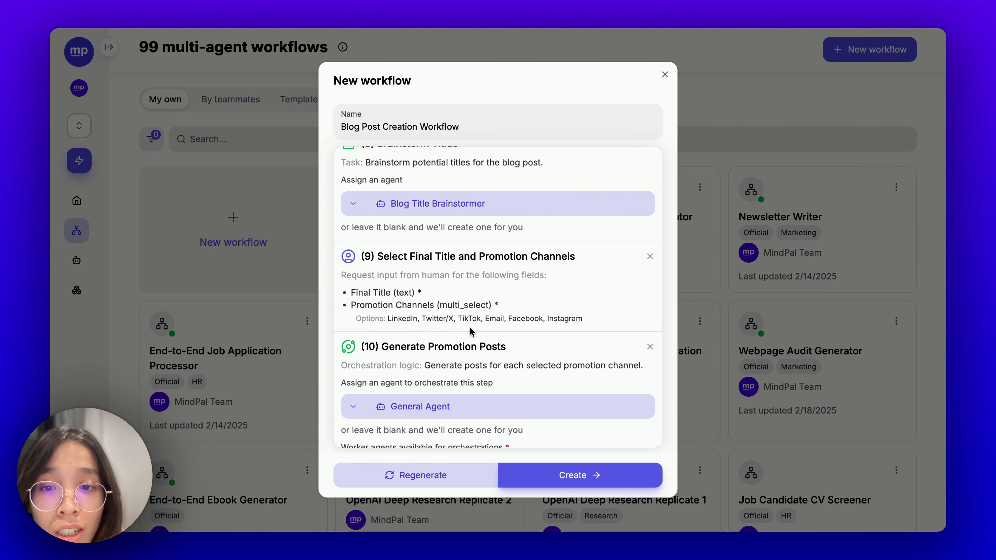
{"action": "scroll", "coordinate": [470, 327], "scroll_direction": "down", "scroll_amount": 3}
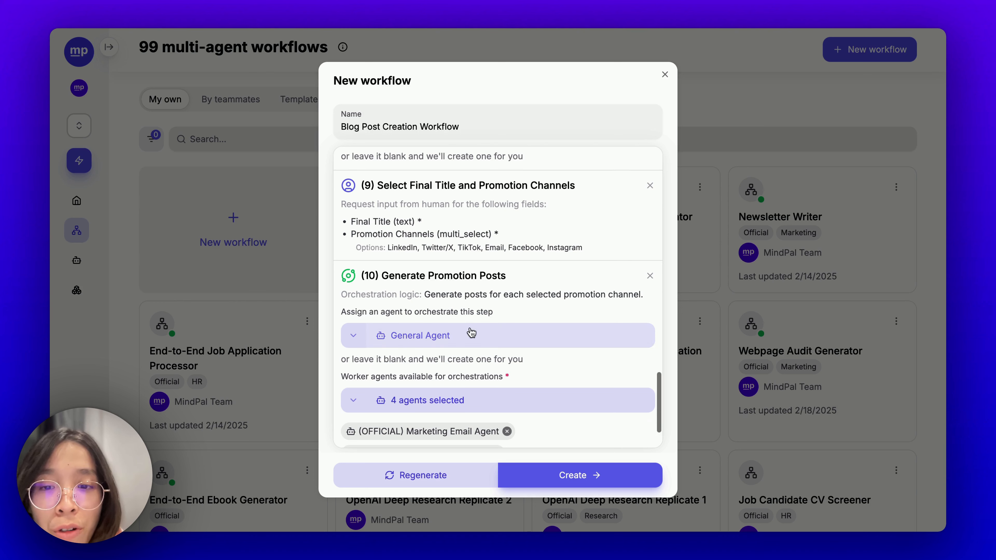
{"action": "scroll", "coordinate": [435, 395], "scroll_direction": "down", "scroll_amount": 3}
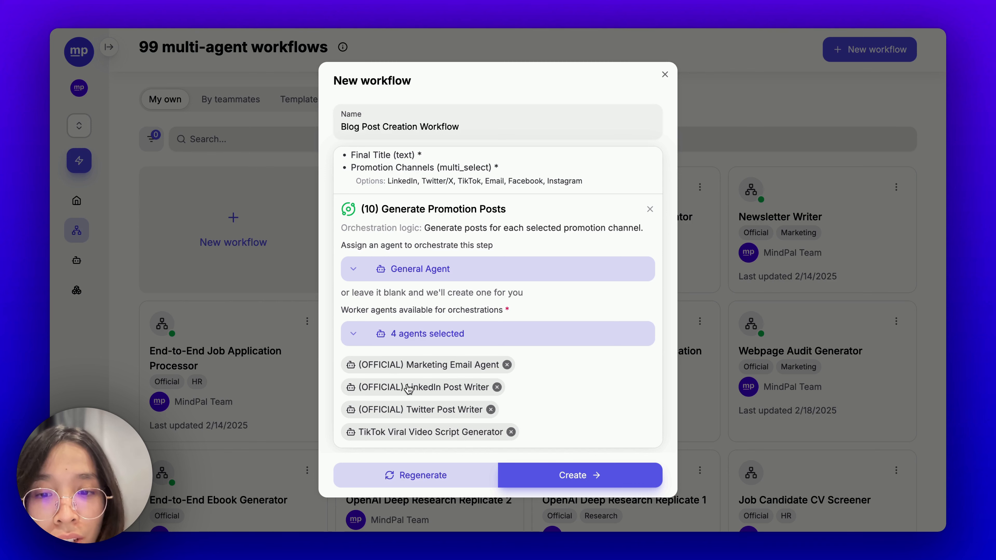
Open the (OFFICIAL) LinkedIn Post Writer worker's settings and choose anthropic.claude-3-5-sonnet-20241022-v2:0 as its language model.
{"action": "left_click", "coordinate": [463, 387]}
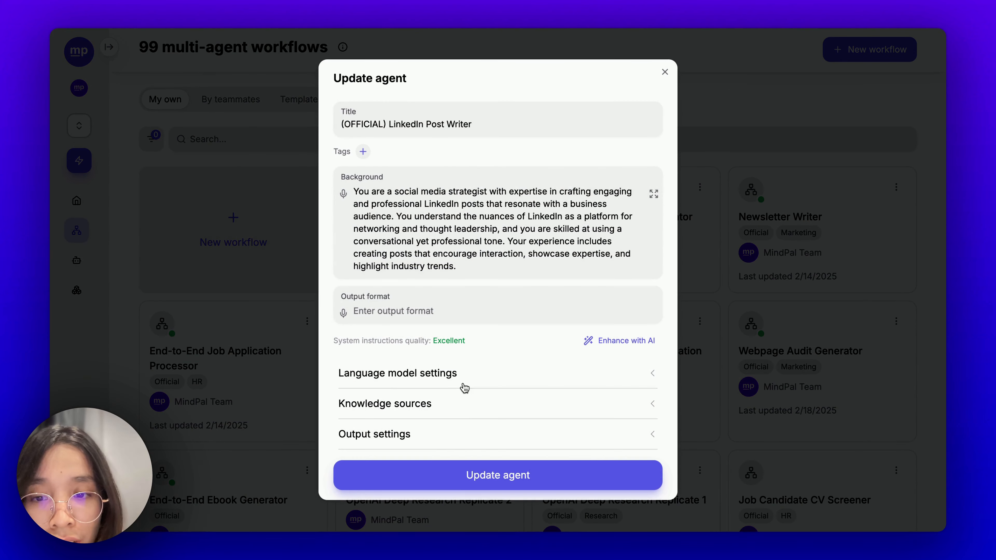
{"action": "scroll", "coordinate": [467, 406], "scroll_direction": "down", "scroll_amount": 2}
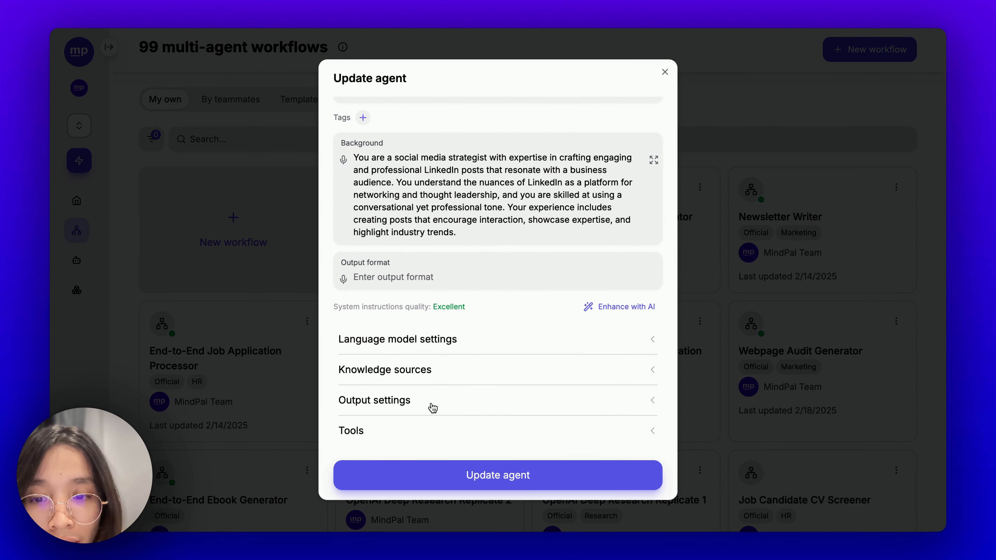
{"action": "left_click", "coordinate": [434, 348]}
{"action": "scroll", "coordinate": [463, 383], "scroll_direction": "down", "scroll_amount": 2}
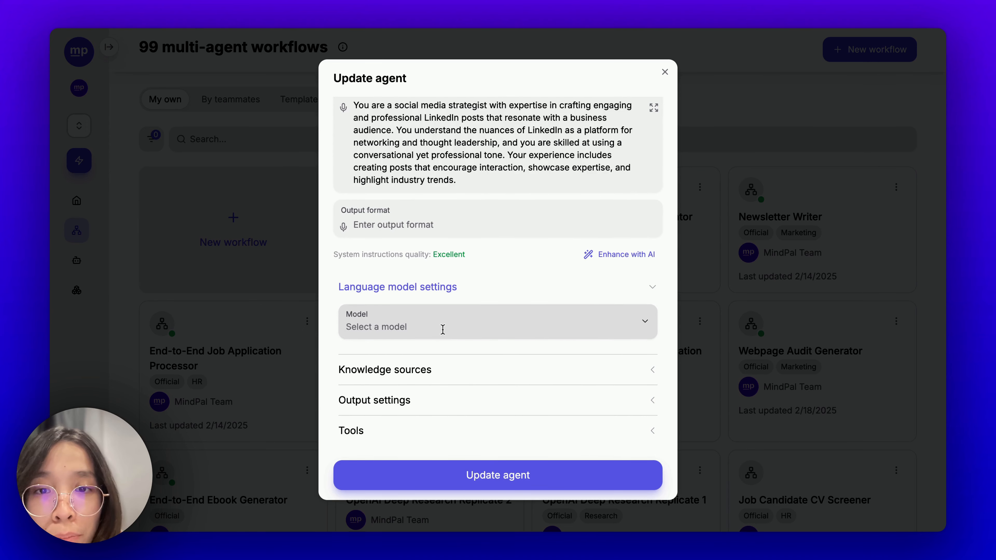
{"action": "left_click", "coordinate": [443, 328]}
{"action": "scroll", "coordinate": [496, 263], "scroll_direction": "down", "scroll_amount": 5}
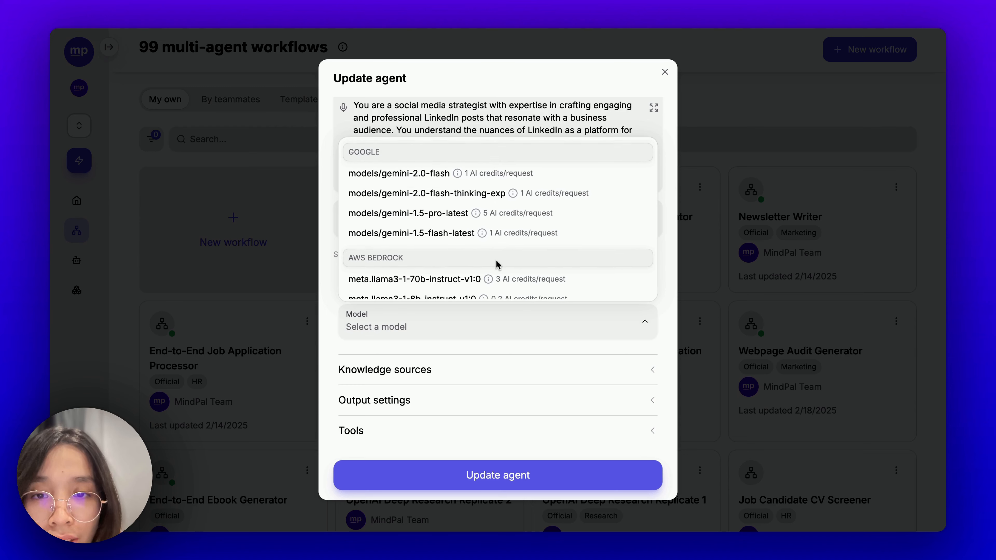
{"action": "scroll", "coordinate": [496, 264], "scroll_direction": "down", "scroll_amount": 4}
{"action": "scroll", "coordinate": [432, 236], "scroll_direction": "up", "scroll_amount": 1}
{"action": "mouse_move", "coordinate": [432, 235]}
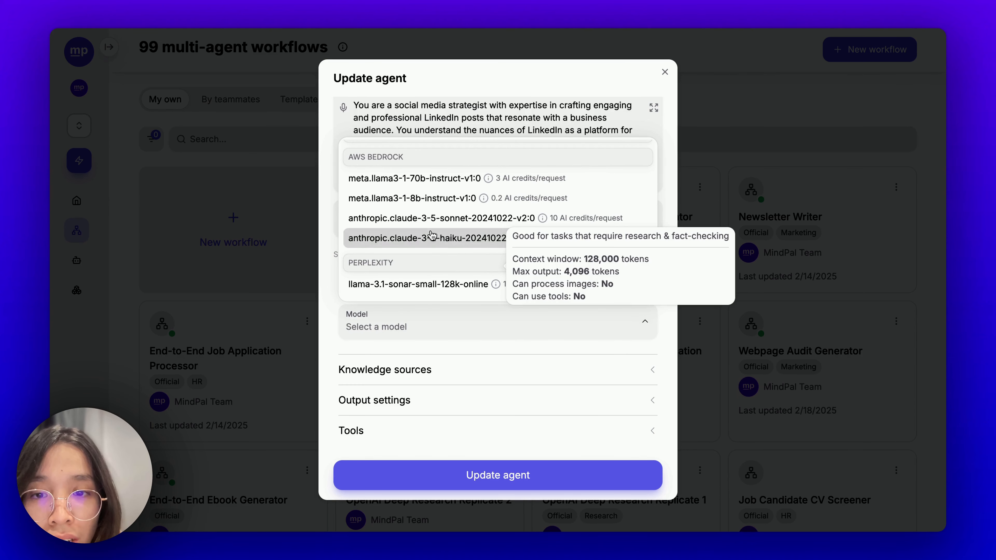
{"action": "left_click", "coordinate": [433, 218]}
{"action": "scroll", "coordinate": [477, 369], "scroll_direction": "down", "scroll_amount": 1}
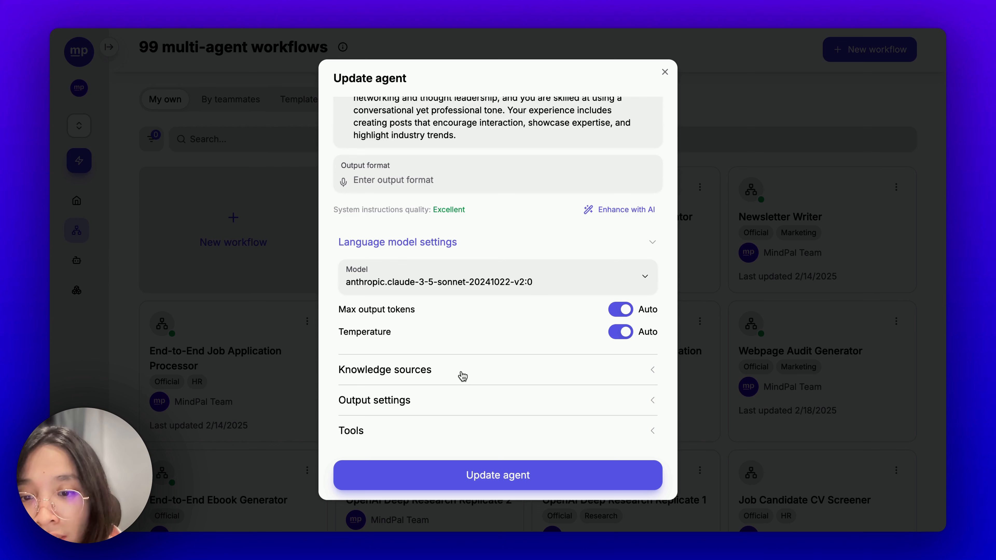
Expand the LinkedIn agent's knowledge sources and output settings, and choose LinkedIn Brand Voice as its brand voice.
{"action": "left_click", "coordinate": [457, 381]}
{"action": "scroll", "coordinate": [451, 383], "scroll_direction": "down", "scroll_amount": 2}
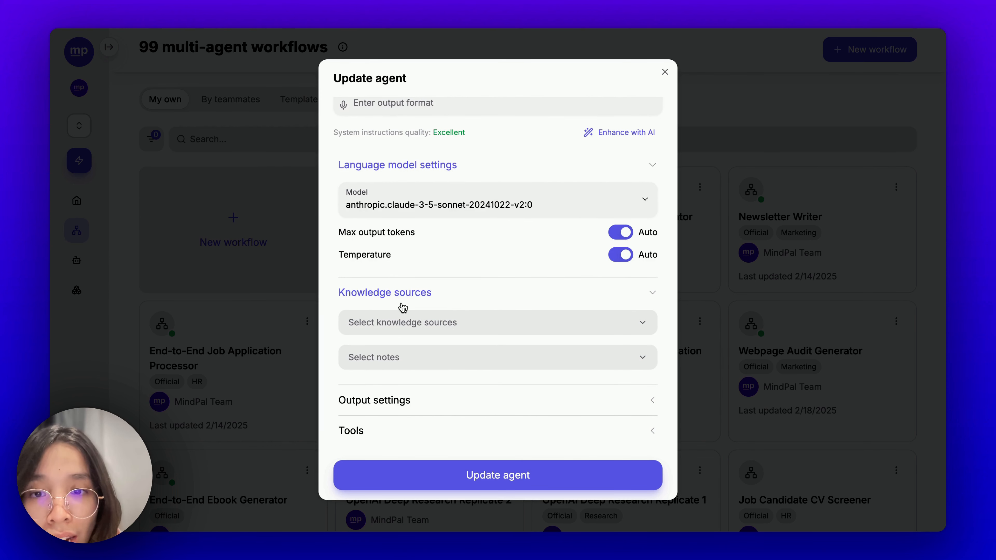
{"action": "left_click", "coordinate": [393, 400]}
{"action": "scroll", "coordinate": [396, 404], "scroll_direction": "down", "scroll_amount": 3}
{"action": "left_click", "coordinate": [389, 387]}
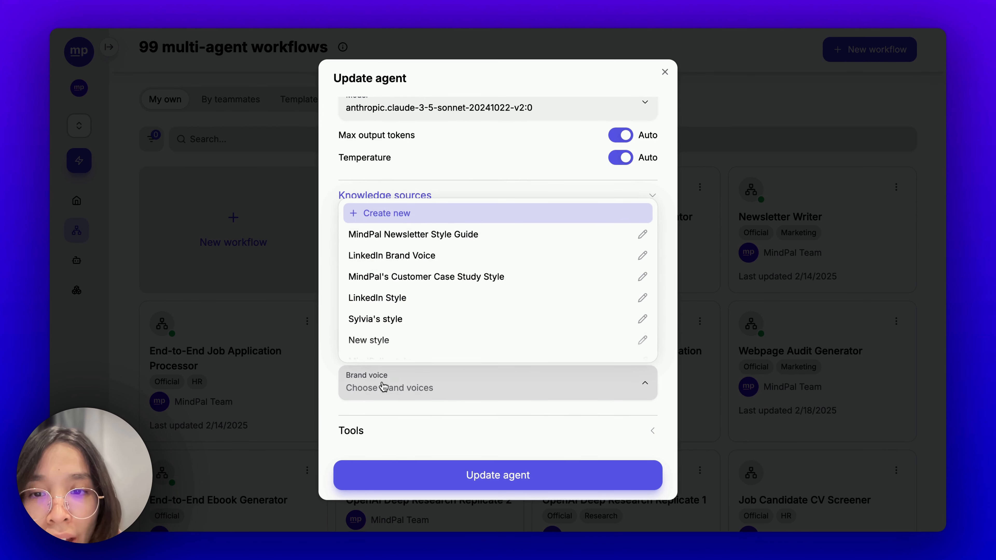
{"action": "left_click", "coordinate": [411, 257]}
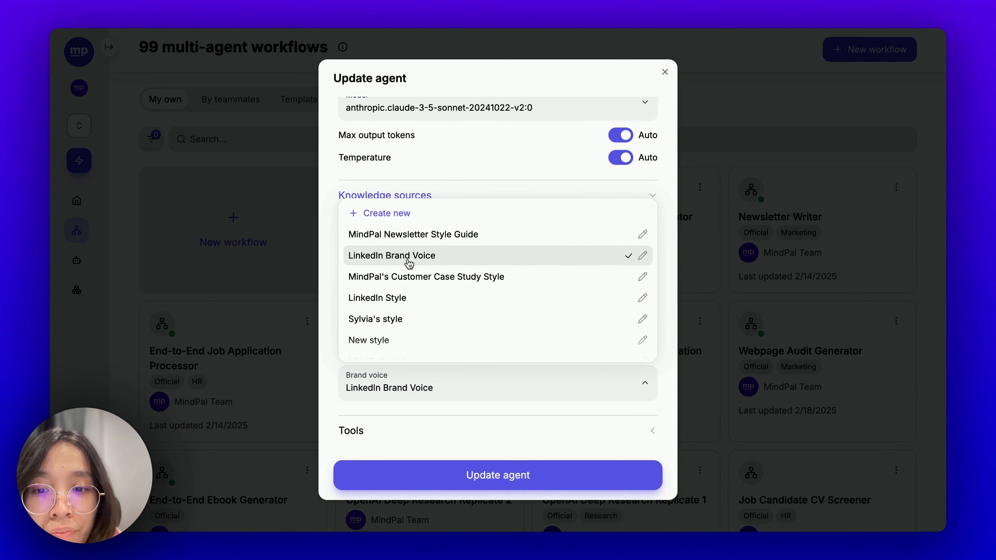
{"action": "left_click", "coordinate": [417, 422]}
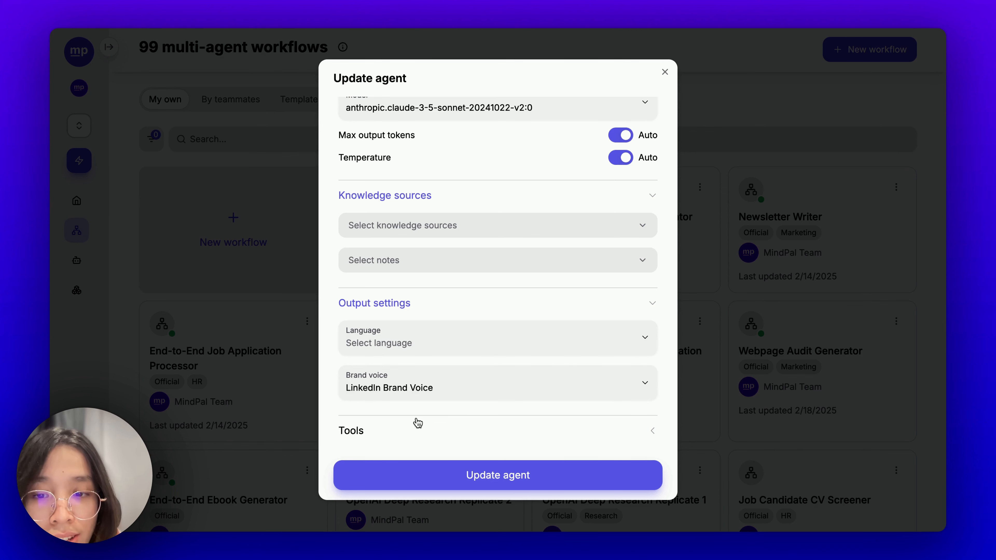
Look through the tools that can be added to the LinkedIn agent and close its settings without updating it.
{"action": "left_click", "coordinate": [419, 431]}
{"action": "scroll", "coordinate": [420, 432], "scroll_direction": "down", "scroll_amount": 2}
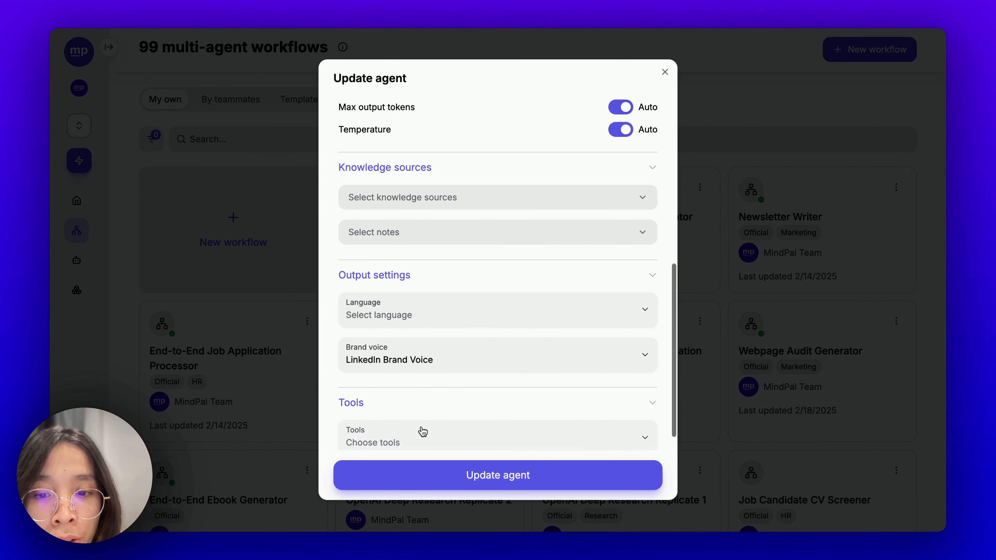
{"action": "left_click", "coordinate": [407, 421]}
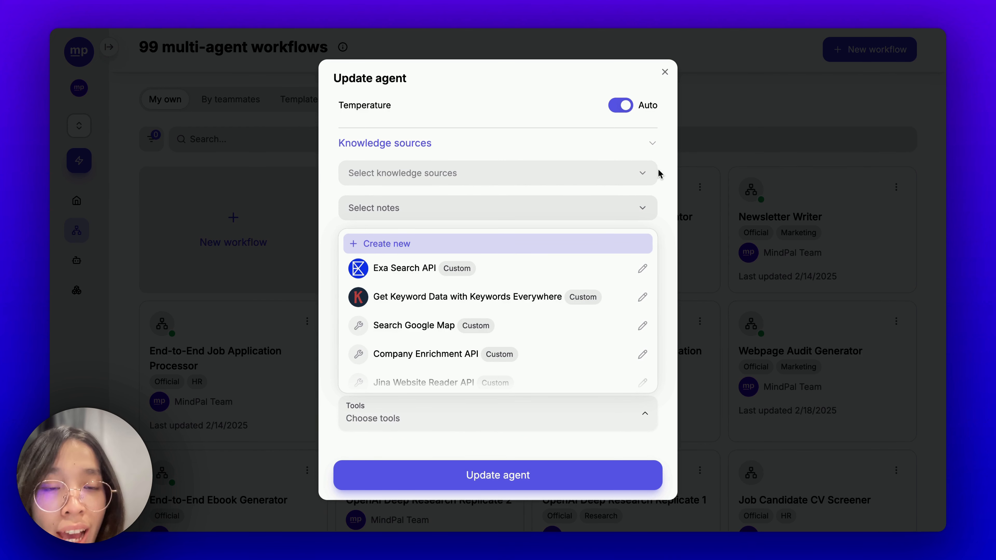
{"action": "left_click", "coordinate": [668, 76]}
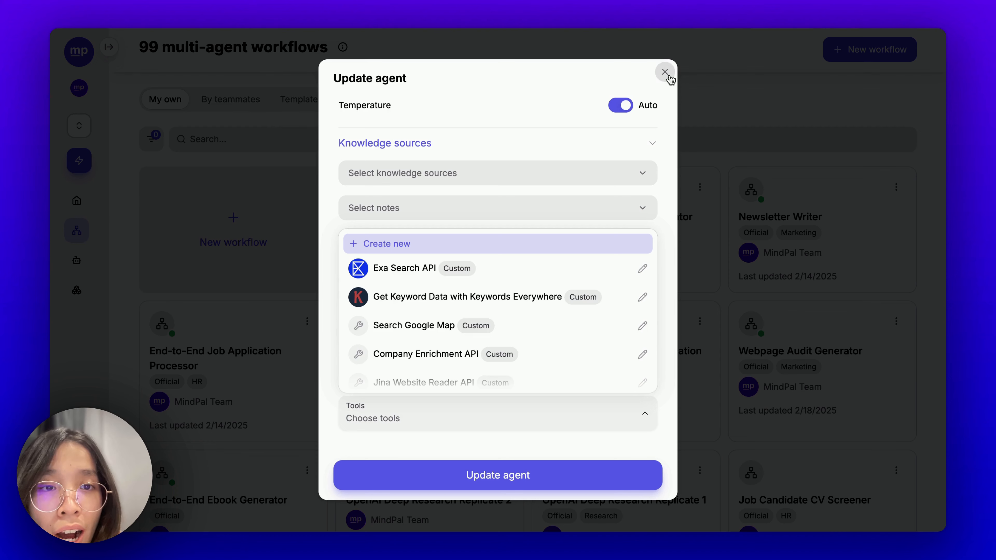
{"action": "left_click", "coordinate": [665, 72]}
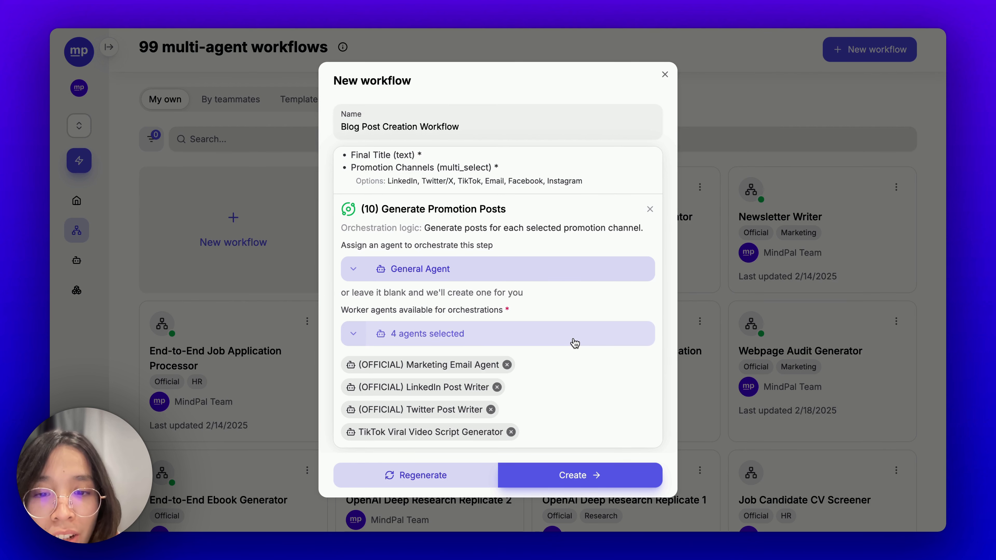
Check the planned steps back up to Collect Initial Inputs and create the Blog Post Creation Workflow.
{"action": "scroll", "coordinate": [555, 398], "scroll_direction": "up", "scroll_amount": 15}
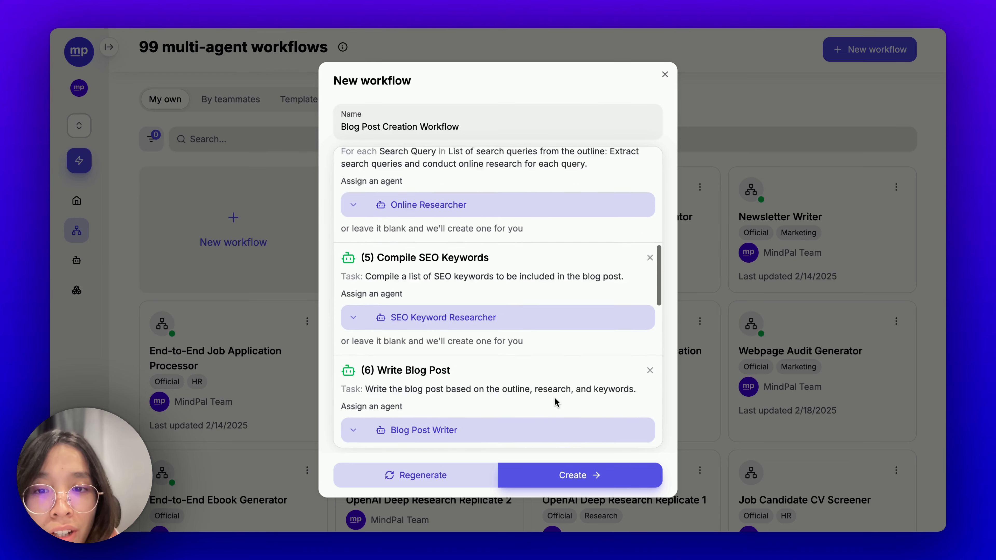
{"action": "scroll", "coordinate": [555, 398], "scroll_direction": "up", "scroll_amount": 10}
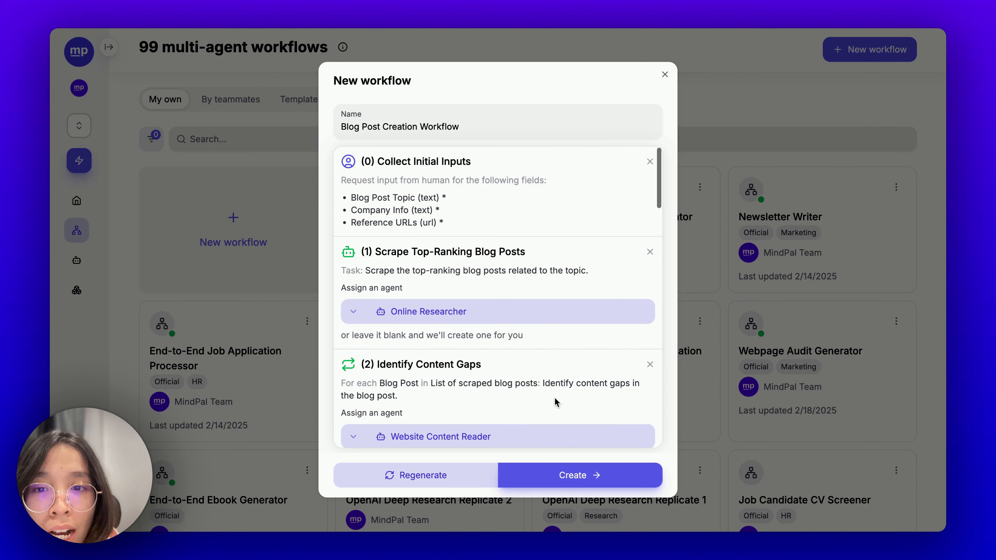
{"action": "left_click", "coordinate": [555, 483]}
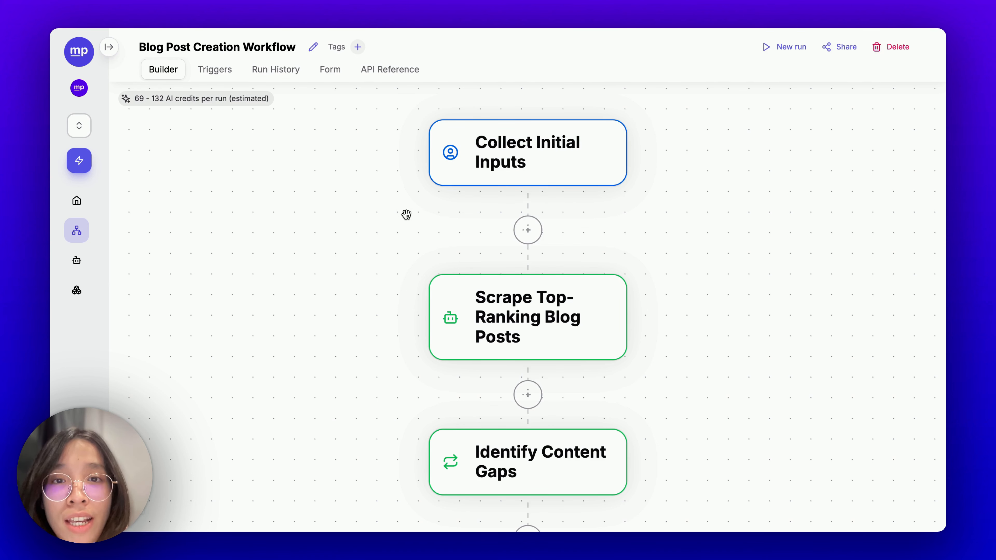
In the Collect Initial Inputs step, make the Reference URLs field optional and set its max URL count to 10.
{"action": "mouse_move", "coordinate": [408, 29]}
{"action": "left_click_drag", "start_coordinate": [296, 224], "coordinate": [247, 231]}
{"action": "left_click", "coordinate": [416, 166]}
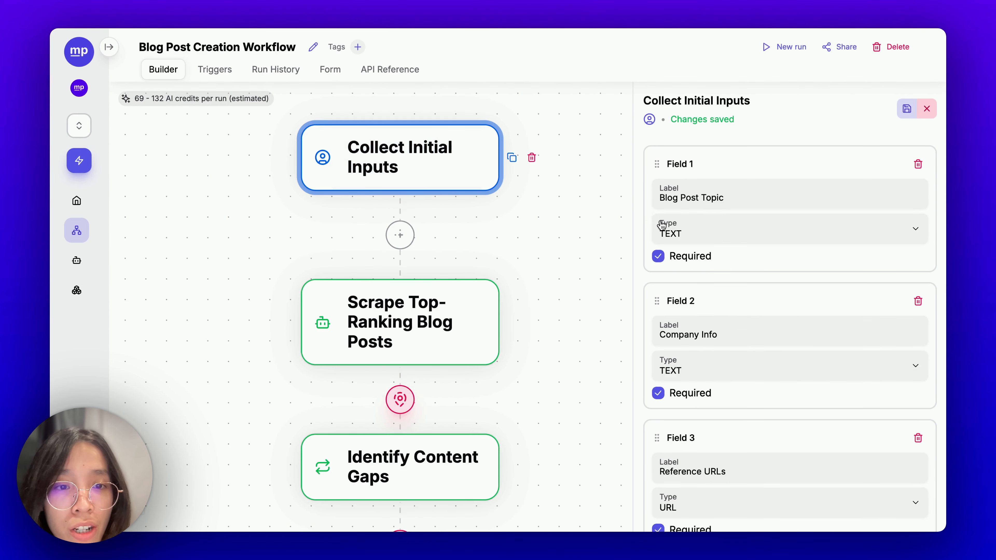
{"action": "scroll", "coordinate": [683, 229], "scroll_direction": "down", "scroll_amount": 1}
{"action": "scroll", "coordinate": [682, 229], "scroll_direction": "down", "scroll_amount": 2}
{"action": "scroll", "coordinate": [684, 220], "scroll_direction": "up", "scroll_amount": 1}
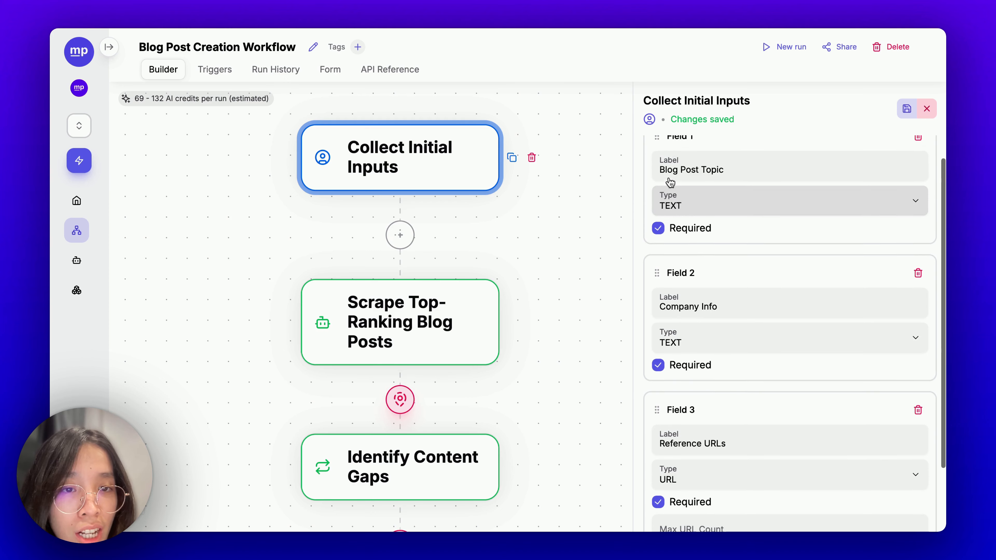
{"action": "scroll", "coordinate": [684, 218], "scroll_direction": "down", "scroll_amount": 2}
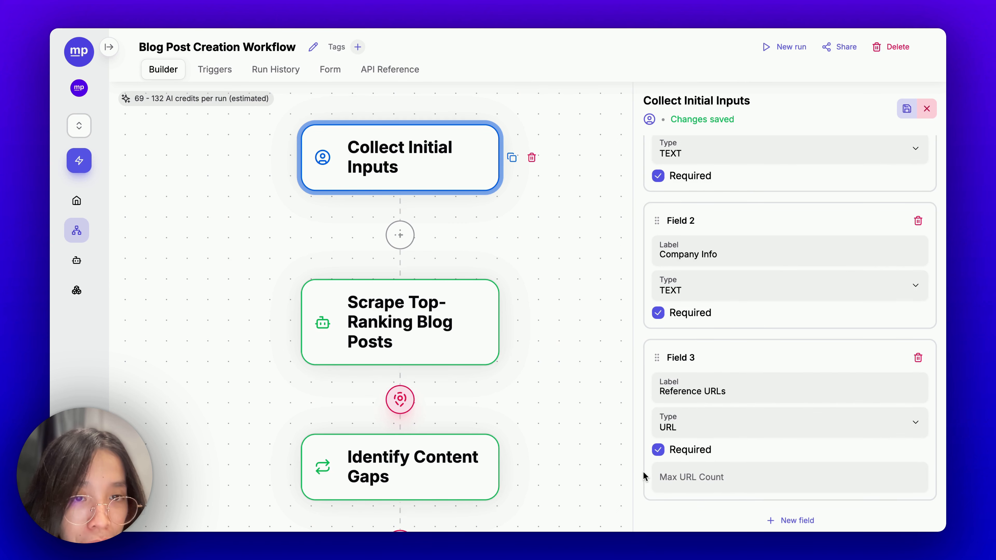
{"action": "left_click", "coordinate": [659, 452]}
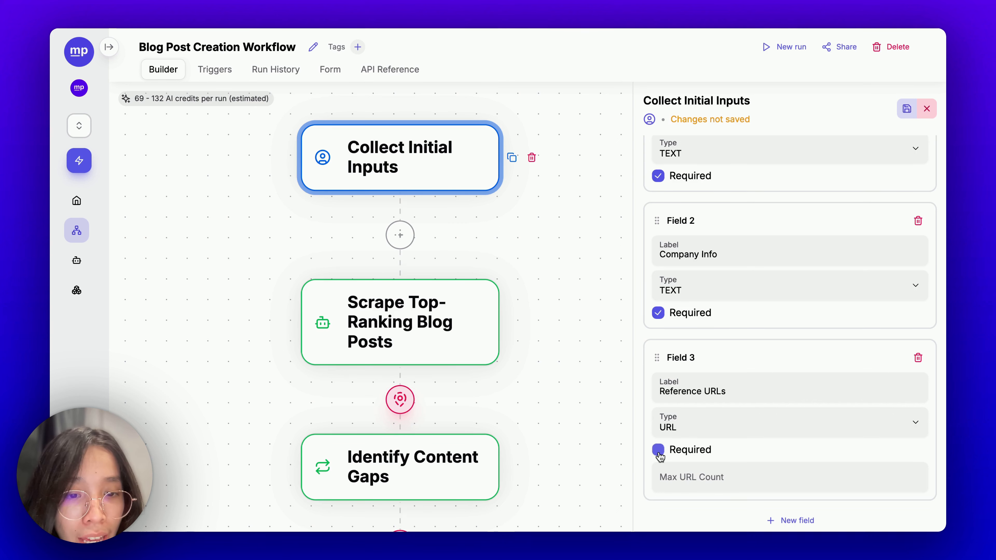
{"action": "left_click", "coordinate": [675, 469]}
{"action": "type", "text": "10"}
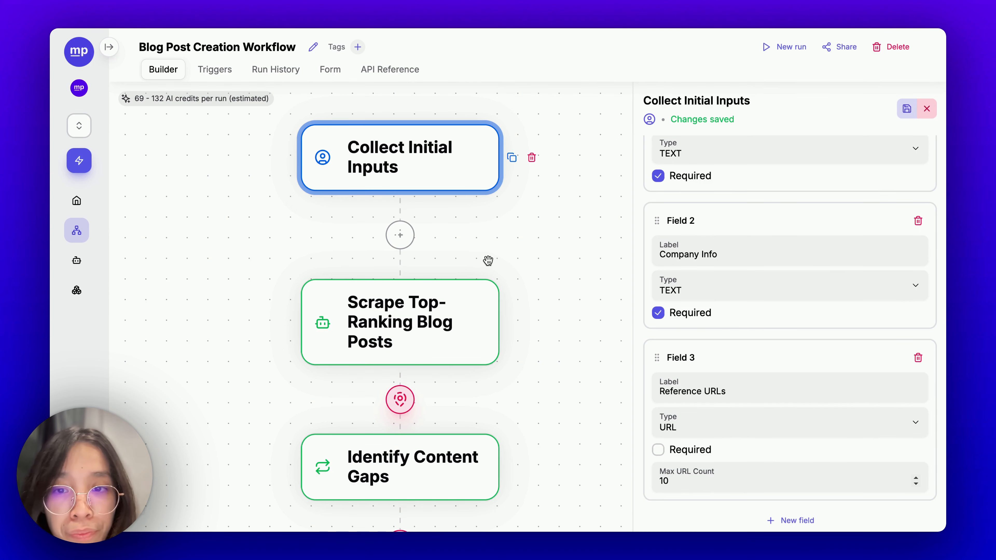
Begin the Scrape Top-Ranking Blog Posts prompt with "Using the Exa Search API tool," and lowercase the following "scrape".
{"action": "left_click_drag", "start_coordinate": [488, 262], "coordinate": [468, 217]}
{"action": "left_click", "coordinate": [375, 269]}
{"action": "left_click", "coordinate": [349, 269]}
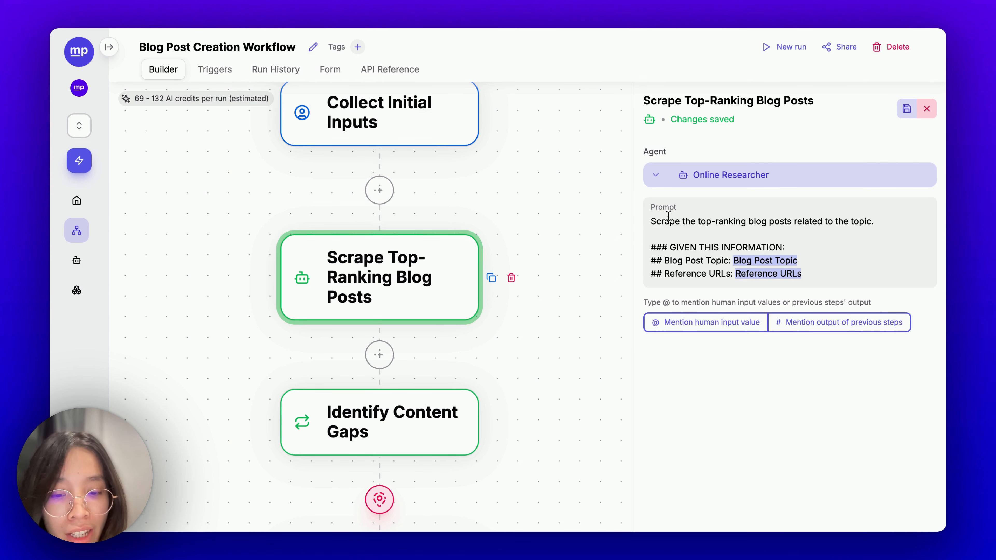
{"action": "type", "text": "Using "}
{"action": "type", "text": "the Exa Searc"}
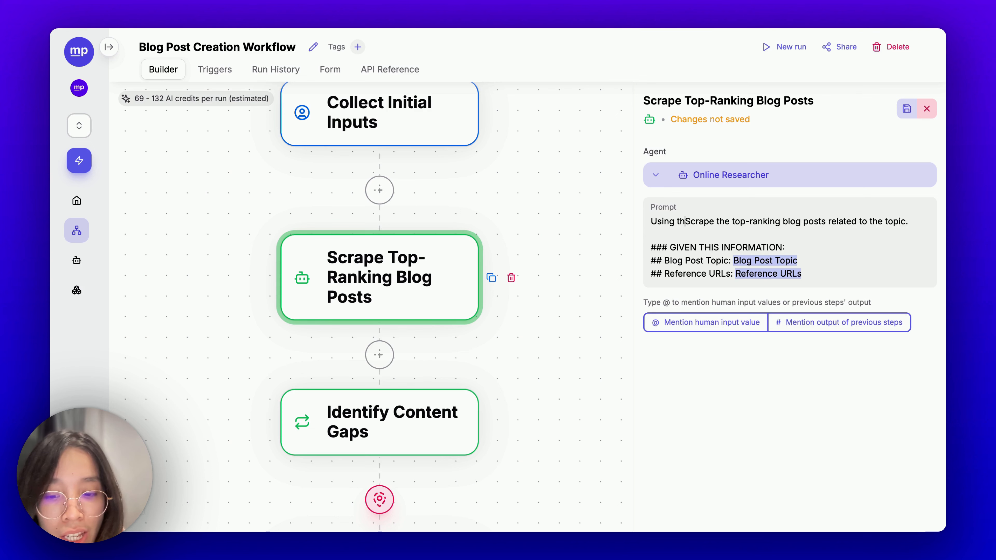
{"action": "type", "text": "h API tool,"}
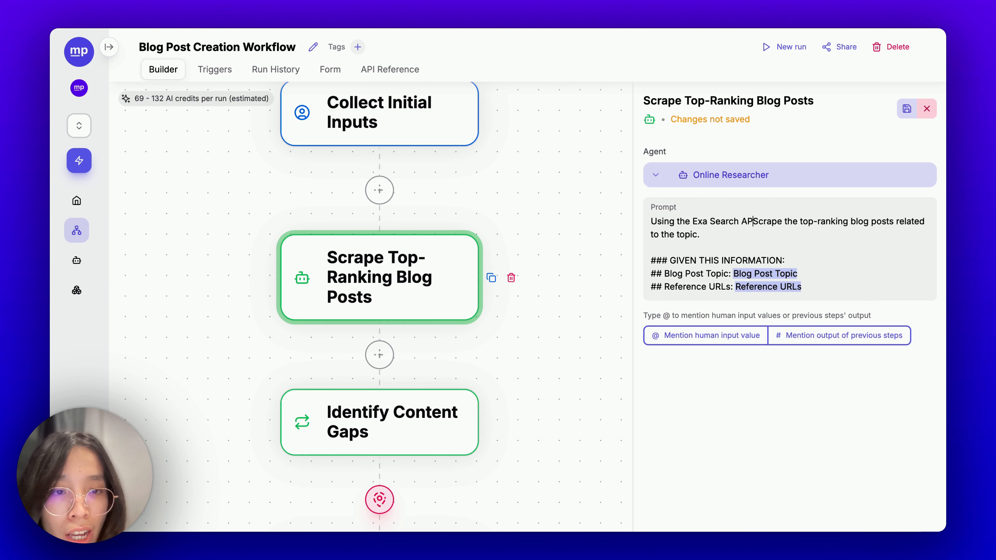
{"action": "key", "text": "Delete"}
{"action": "type", "text": "s"}
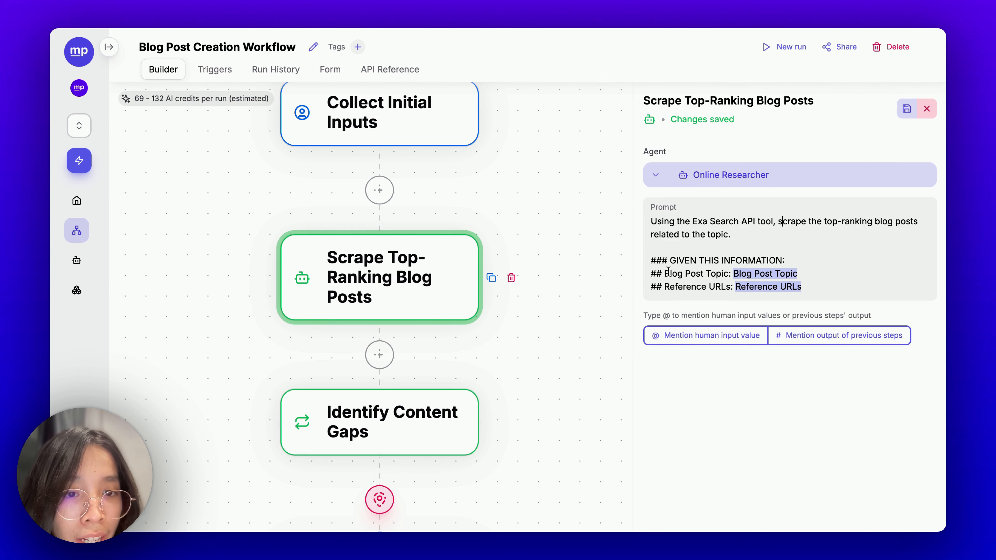
Remove the Reference URLs line from the scraping prompt and replace the topic reference with the Collect Initial Inputs - Blog Post Topic mention.
{"action": "triple_click", "coordinate": [671, 288]}
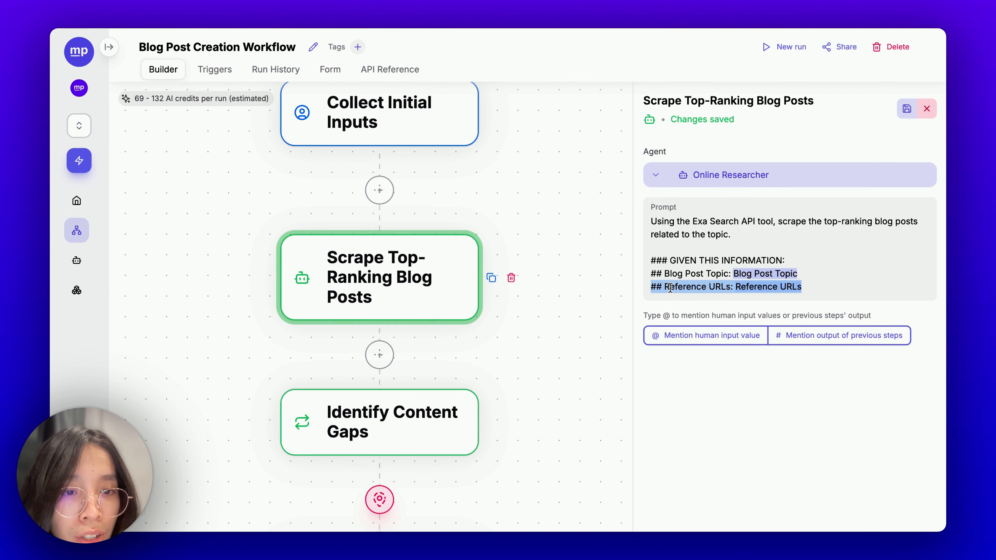
{"action": "key", "text": "BackSpace"}
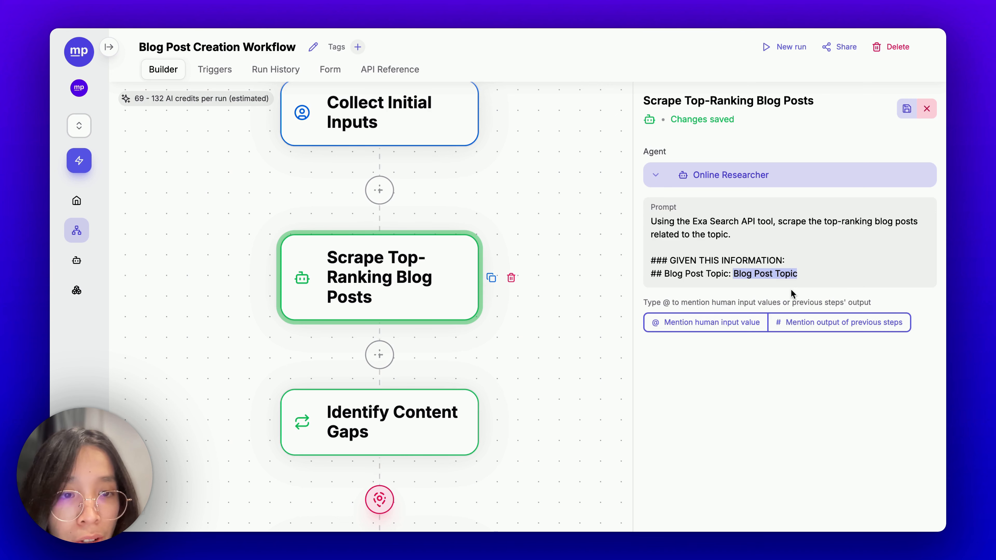
{"action": "key", "text": "BackSpace"}
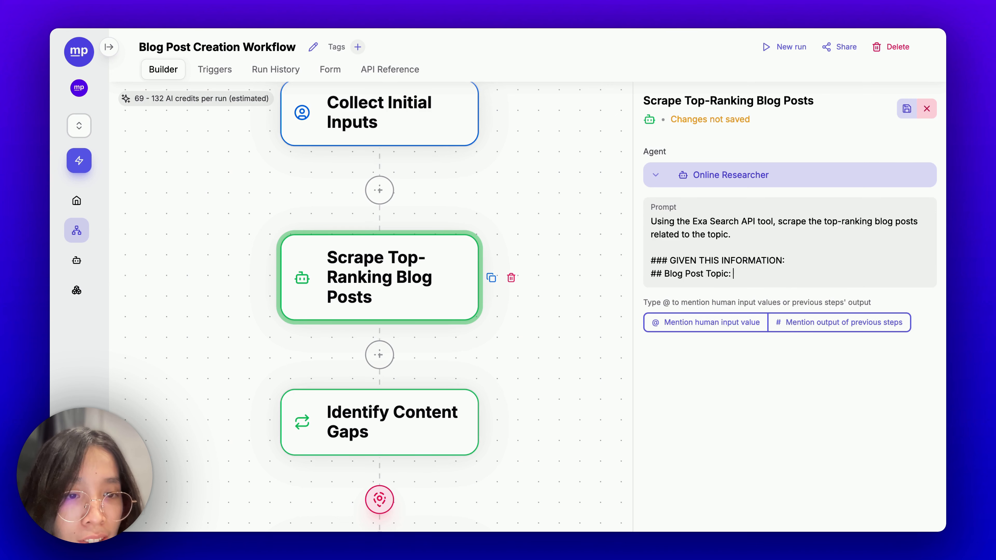
{"action": "left_click", "coordinate": [730, 327]}
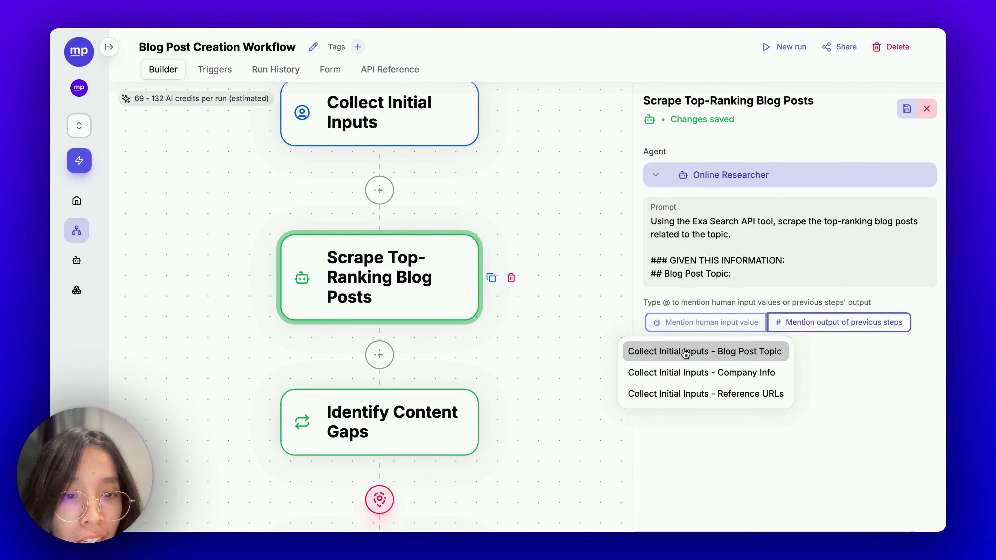
{"action": "left_click", "coordinate": [725, 354]}
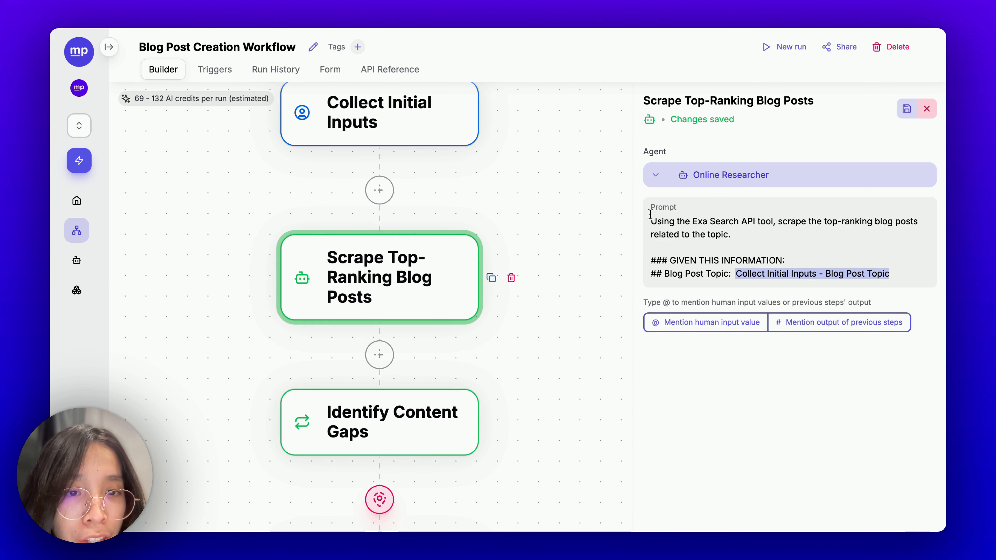
{"action": "left_click_drag", "start_coordinate": [650, 215], "coordinate": [773, 219]}
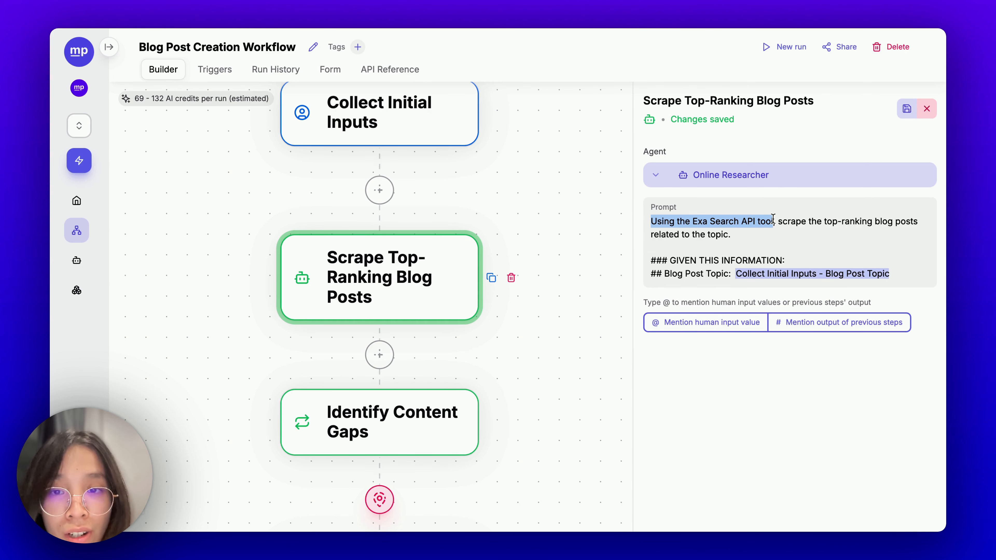
{"action": "left_click", "coordinate": [536, 367]}
{"action": "left_click_drag", "start_coordinate": [536, 368], "coordinate": [536, 344]}
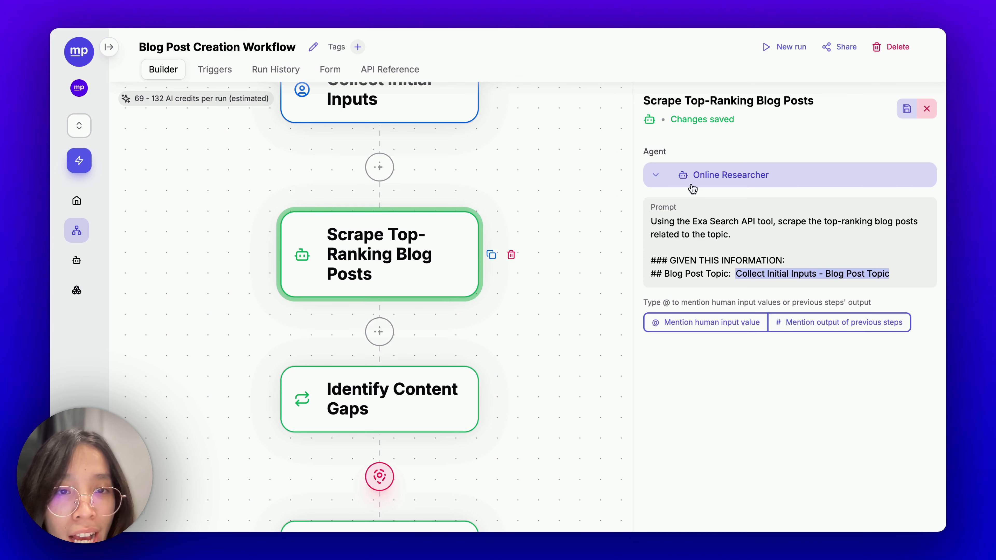
Review the Identify Content Gaps step and delete the GIVEN THIS INFORMATION section from its task, keeping only the first sentence.
{"action": "left_click_drag", "start_coordinate": [524, 416], "coordinate": [523, 329]}
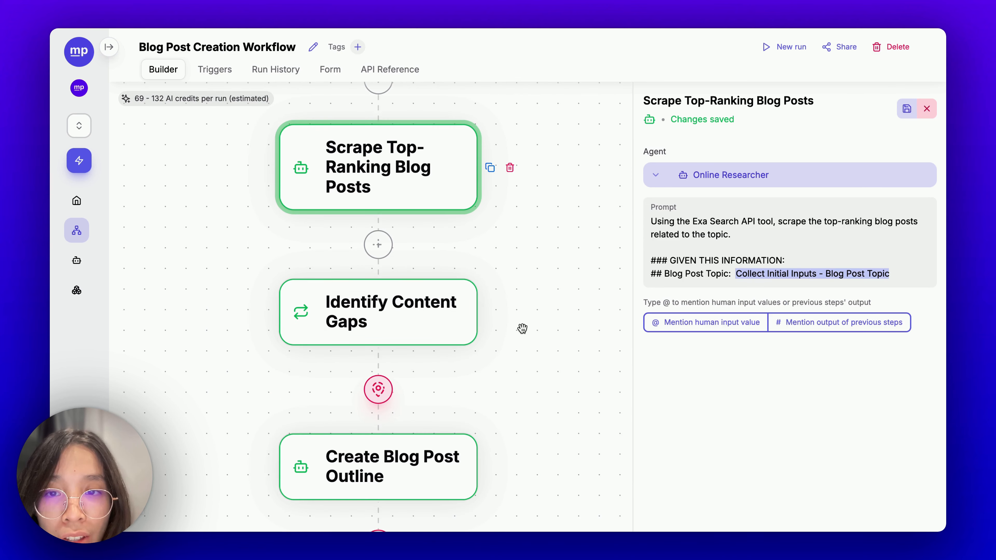
{"action": "left_click", "coordinate": [393, 331]}
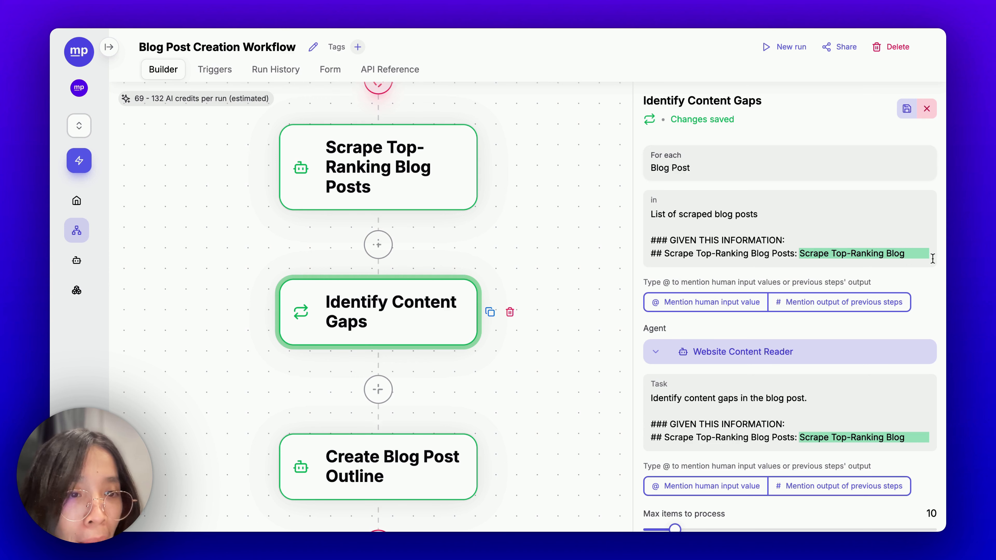
{"action": "left_click_drag", "start_coordinate": [923, 255], "coordinate": [815, 240]}
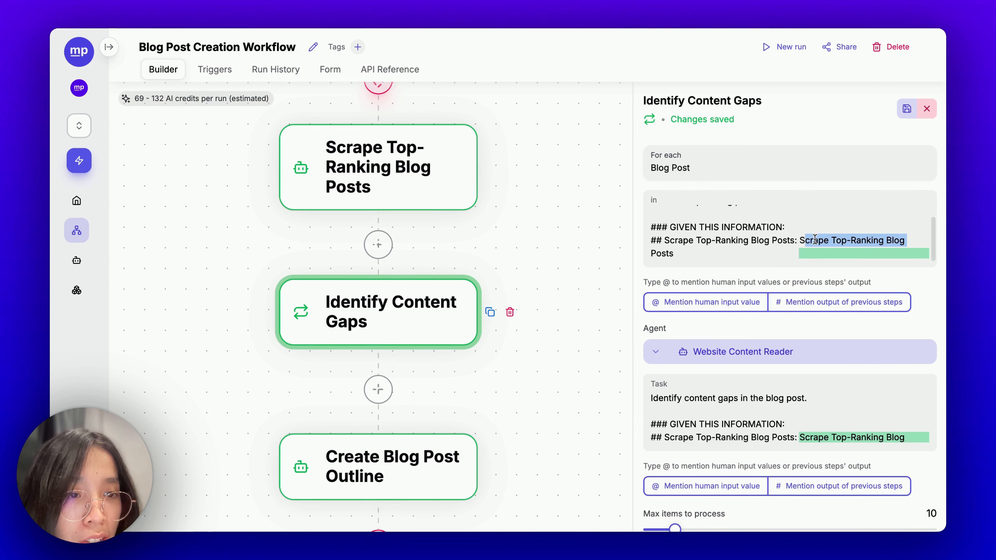
{"action": "scroll", "coordinate": [767, 247], "scroll_direction": "up", "scroll_amount": 1}
{"action": "left_click", "coordinate": [767, 249]}
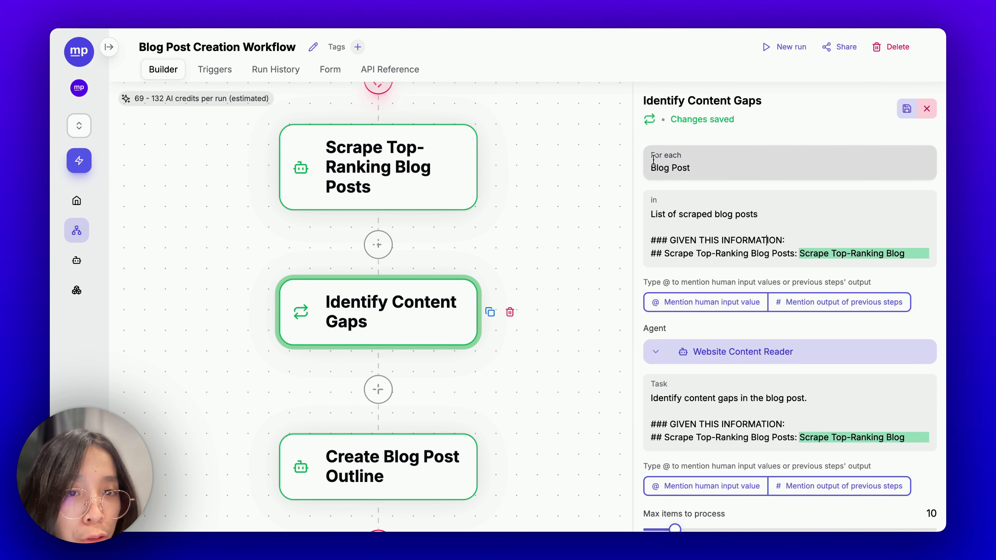
{"action": "scroll", "coordinate": [767, 350], "scroll_direction": "down", "scroll_amount": 1}
{"action": "scroll", "coordinate": [768, 359], "scroll_direction": "down", "scroll_amount": 2}
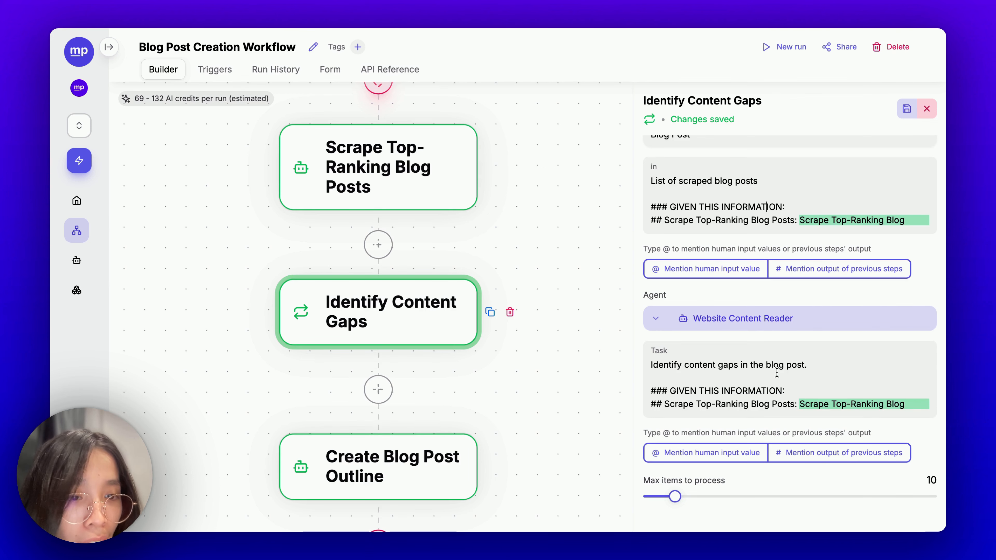
{"action": "scroll", "coordinate": [708, 379], "scroll_direction": "down", "scroll_amount": 1}
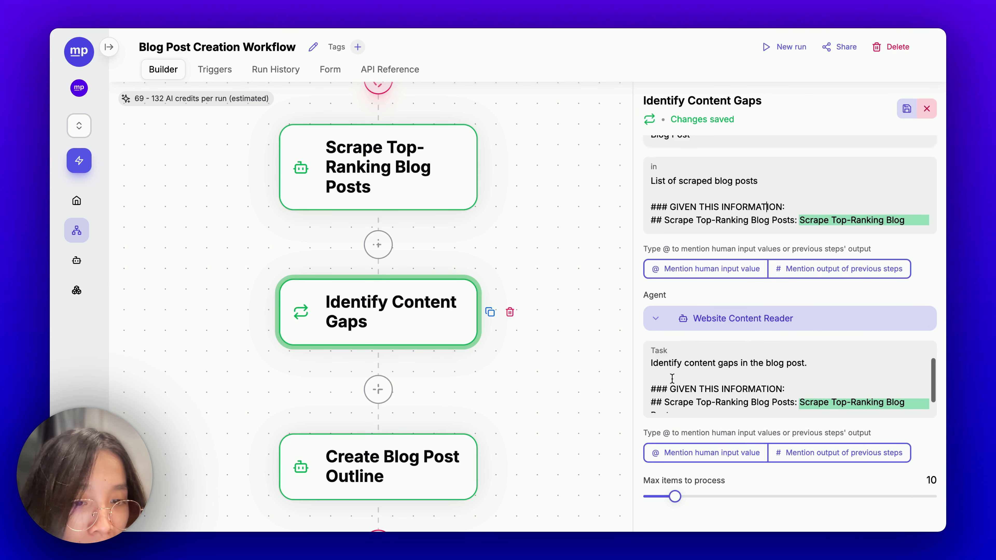
{"action": "left_click_drag", "start_coordinate": [673, 376], "coordinate": [702, 419]}
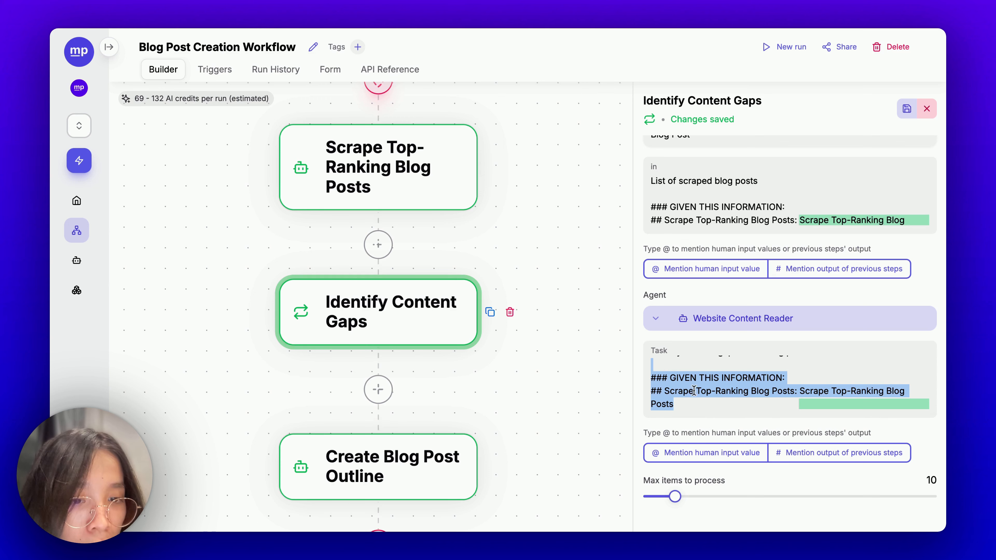
{"action": "key", "text": "BackSpace"}
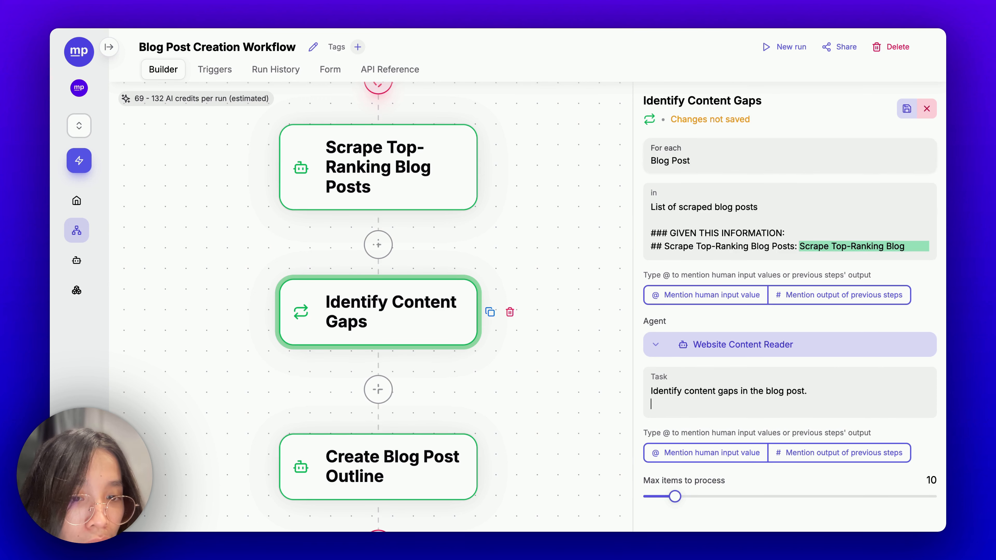
{"action": "key", "text": "BackSpace"}
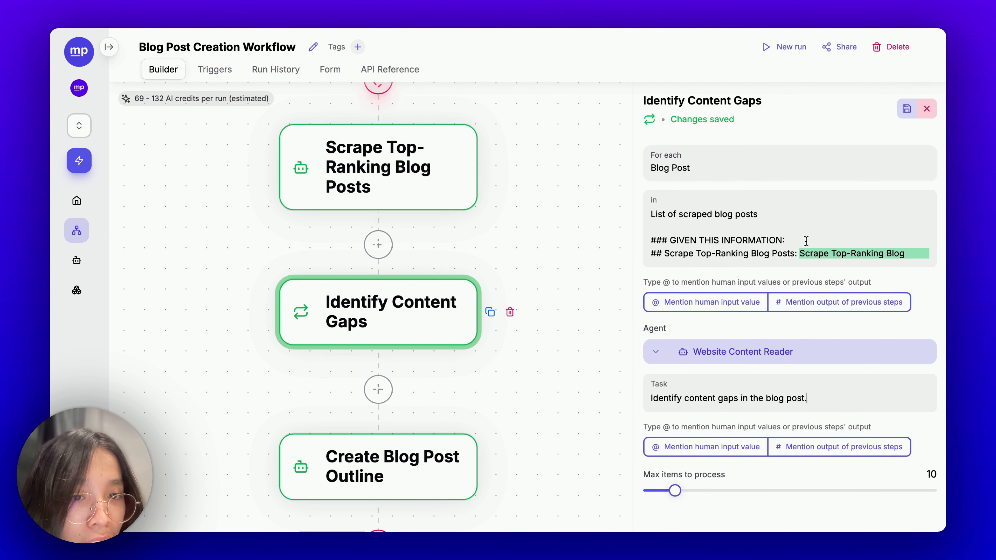
{"action": "scroll", "coordinate": [806, 242], "scroll_direction": "down", "scroll_amount": 1}
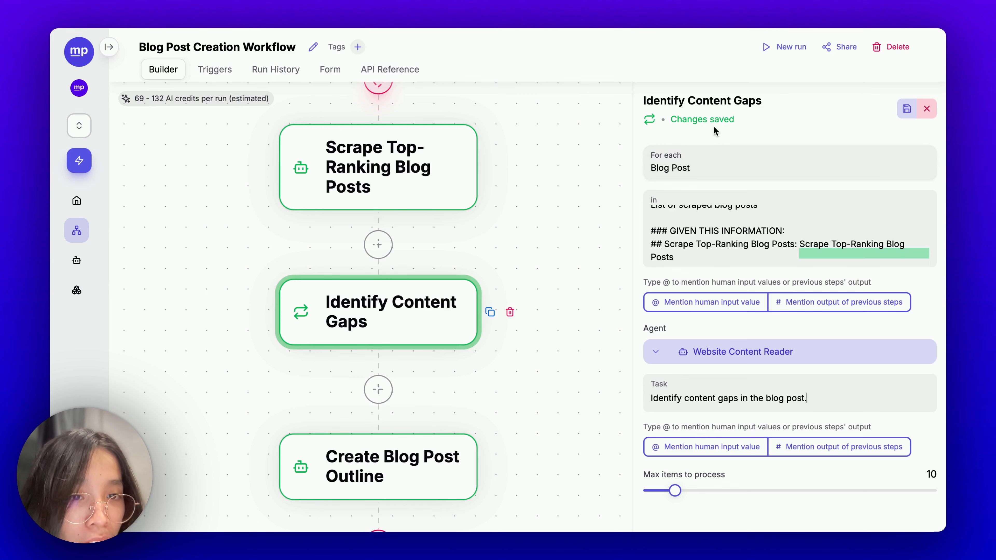
{"action": "scroll", "coordinate": [774, 225], "scroll_direction": "up", "scroll_amount": 1}
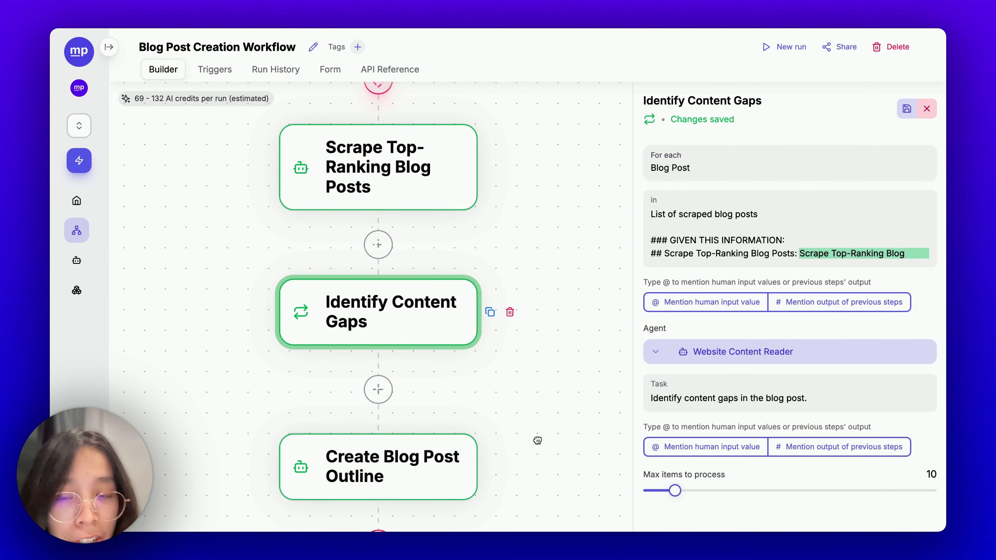
Add a "## Topic:" line mentioning Collect Initial Inputs - Blog Post Topic above the content gaps line in the Create Blog Post Outline prompt.
{"action": "left_click_drag", "start_coordinate": [534, 434], "coordinate": [534, 333]}
{"action": "left_click", "coordinate": [403, 384]}
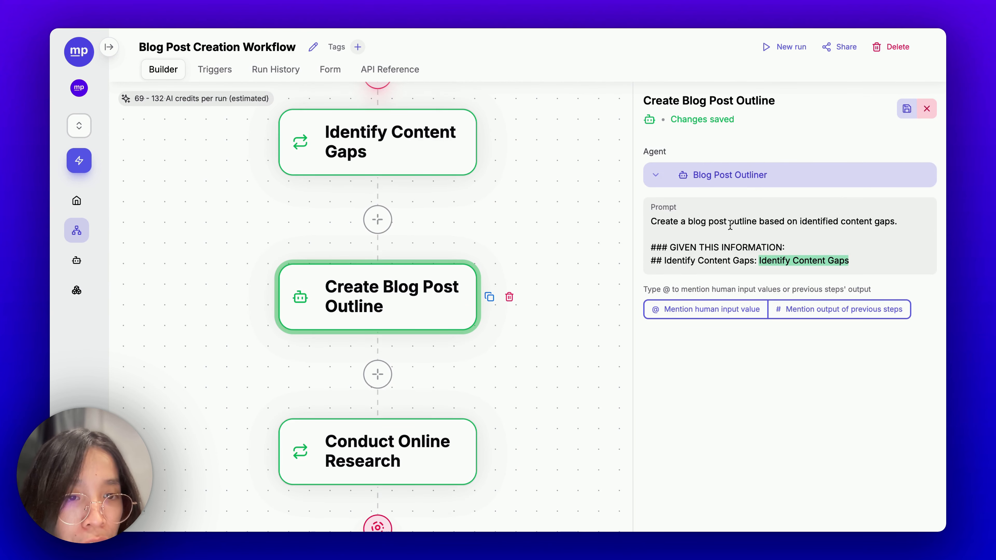
{"action": "left_click_drag", "start_coordinate": [865, 257], "coordinate": [771, 260]}
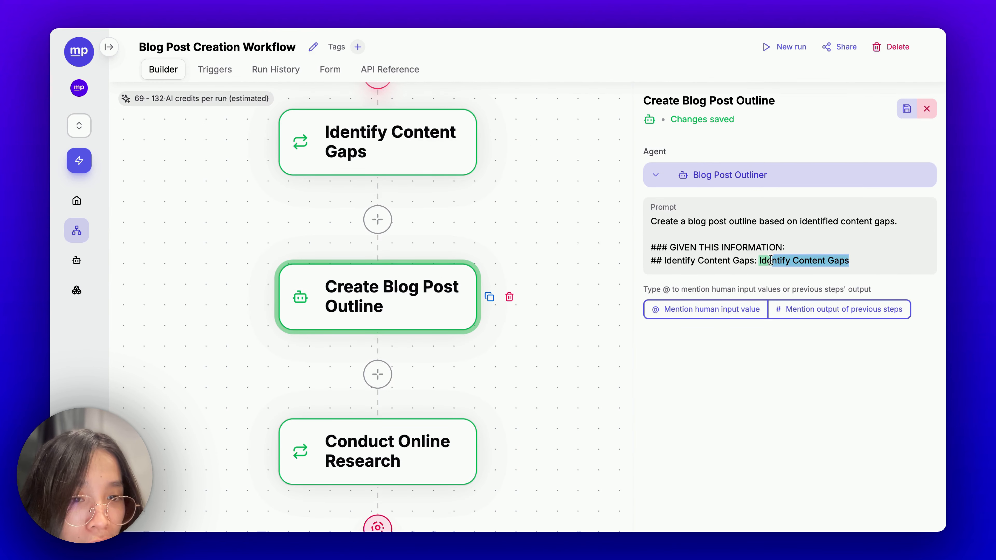
{"action": "left_click", "coordinate": [802, 250]}
{"action": "key", "text": "Return"}
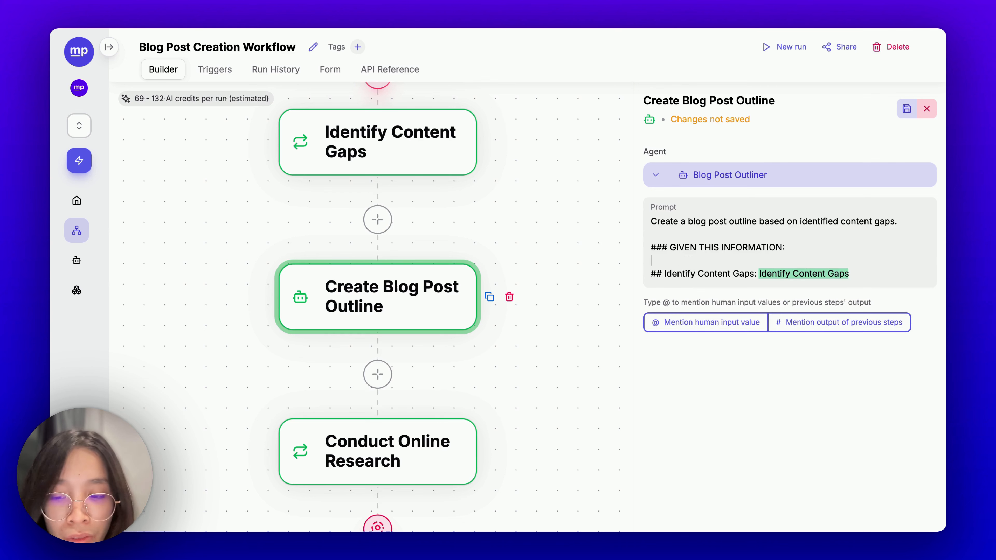
{"action": "type", "text": "## Topic"}
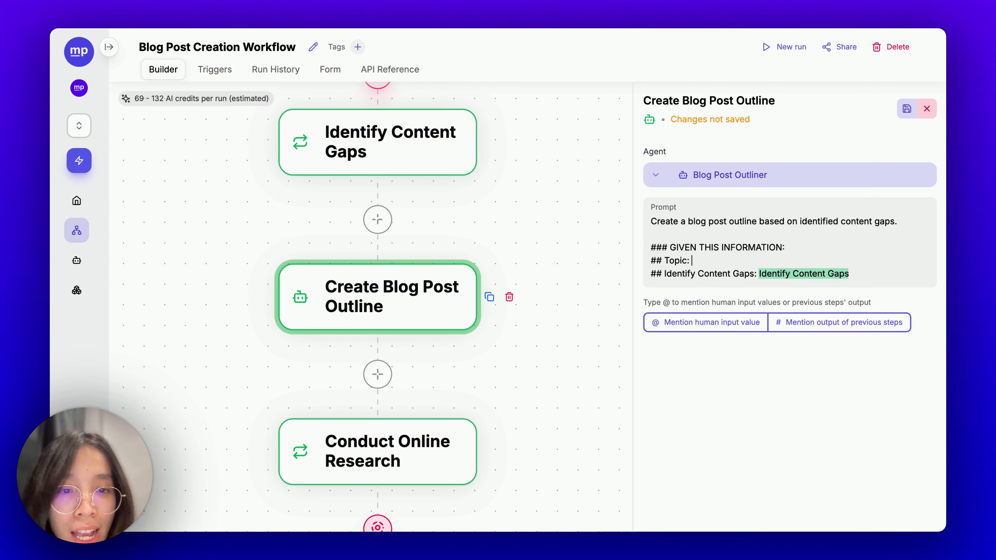
{"action": "type", "text": ": @"}
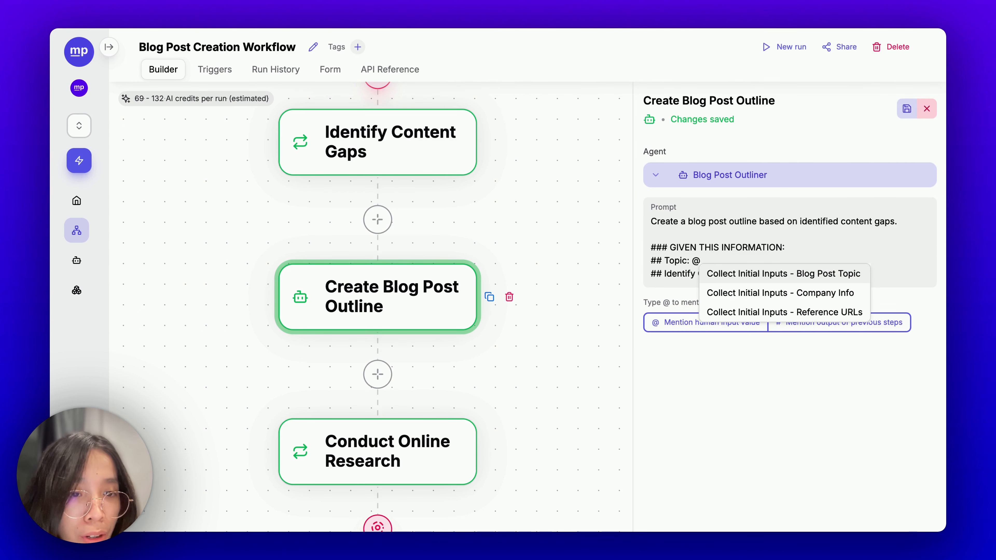
{"action": "key", "text": "Return"}
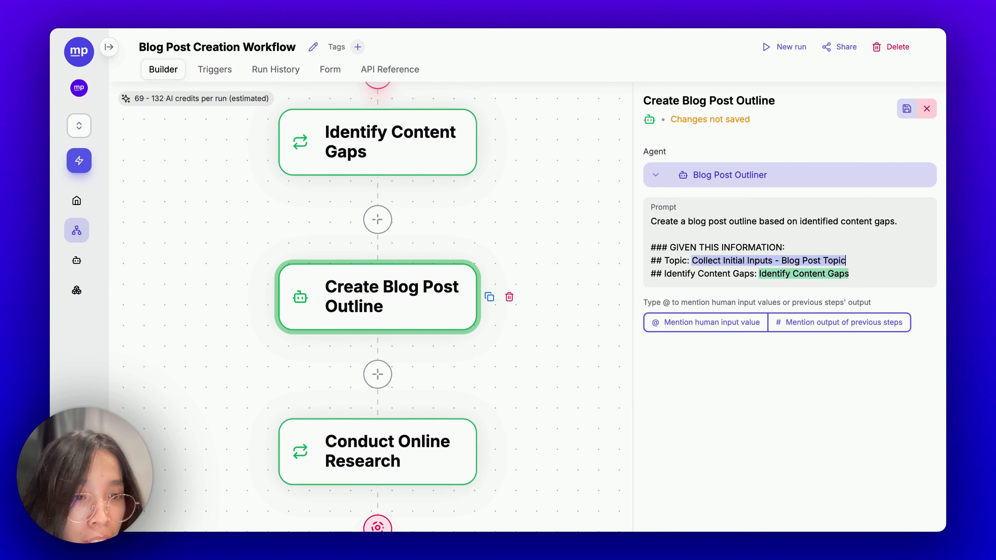
Add a "## Company Info:" line mentioning Collect Initial Inputs - Company Info below the Topic line in the Create Blog Post Outline prompt.
{"action": "key", "text": "Return"}
{"action": "type", "text": "## "}
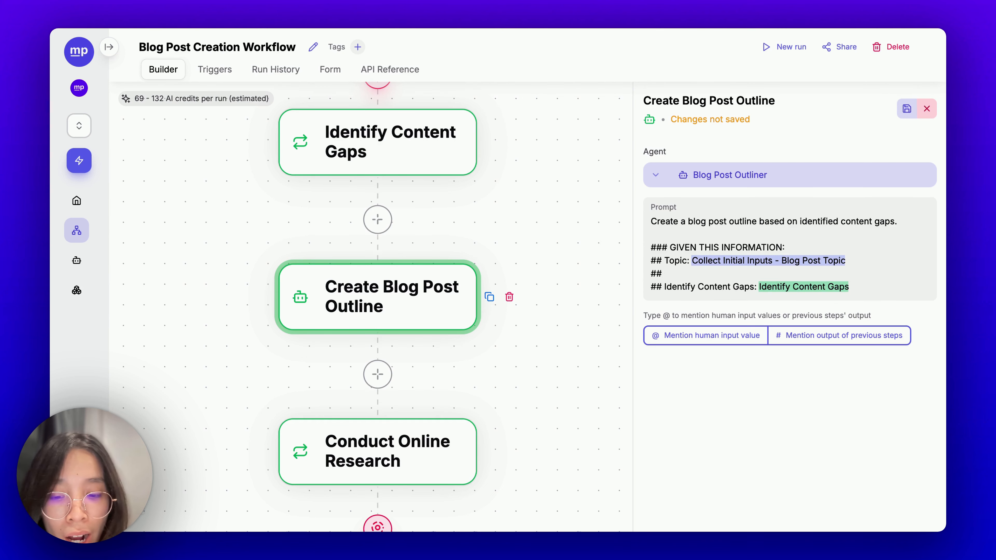
{"action": "type", "text": "Company Info: @"}
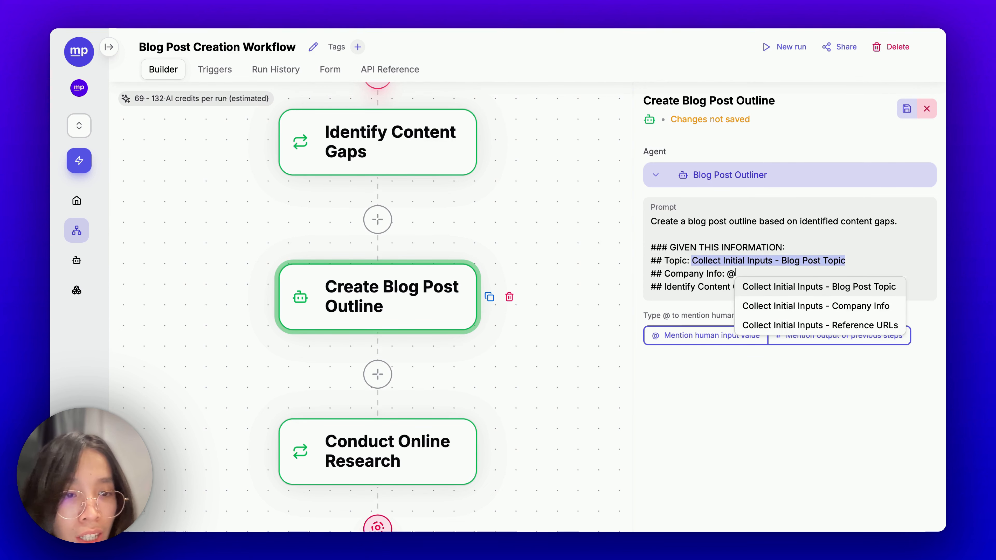
{"action": "key", "text": "Down"}
{"action": "key", "text": "Return"}
Add a "## References:" line mentioning Collect Initial Inputs - Reference URLs below the Company Info line in the outline prompt.
{"action": "key", "text": "Return"}
{"action": "type", "text": "## R"}
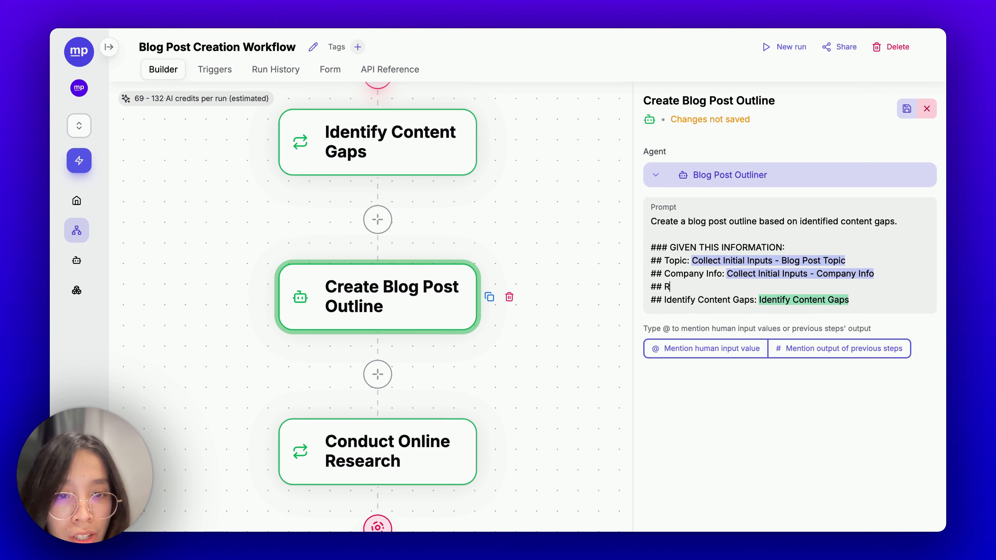
{"action": "type", "text": "efences"}
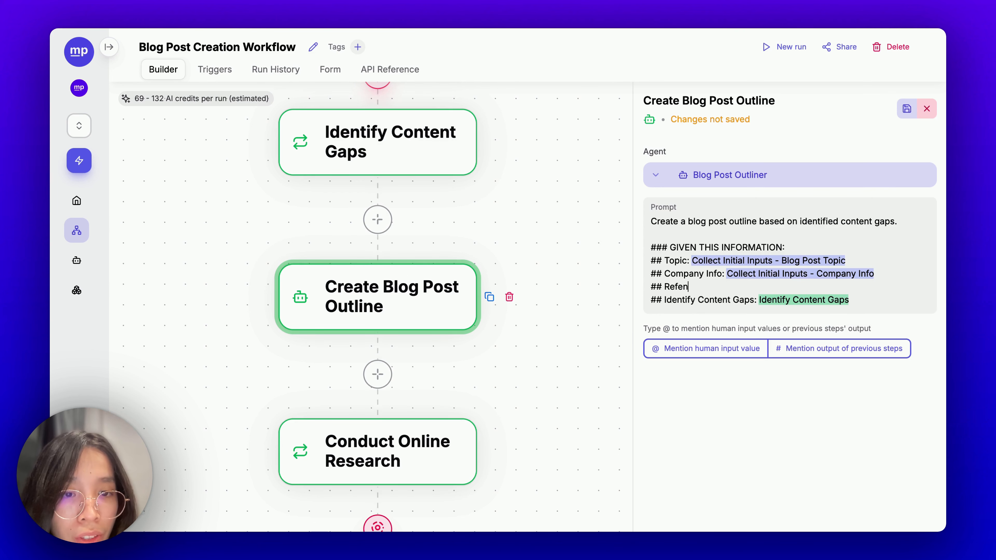
{"action": "key", "text": "BackSpace"}
{"action": "key", "text": "BackSpace"}
{"action": "key", "text": "BackSpace"}
{"action": "key", "text": "BackSpace"}
{"action": "type", "text": "r"}
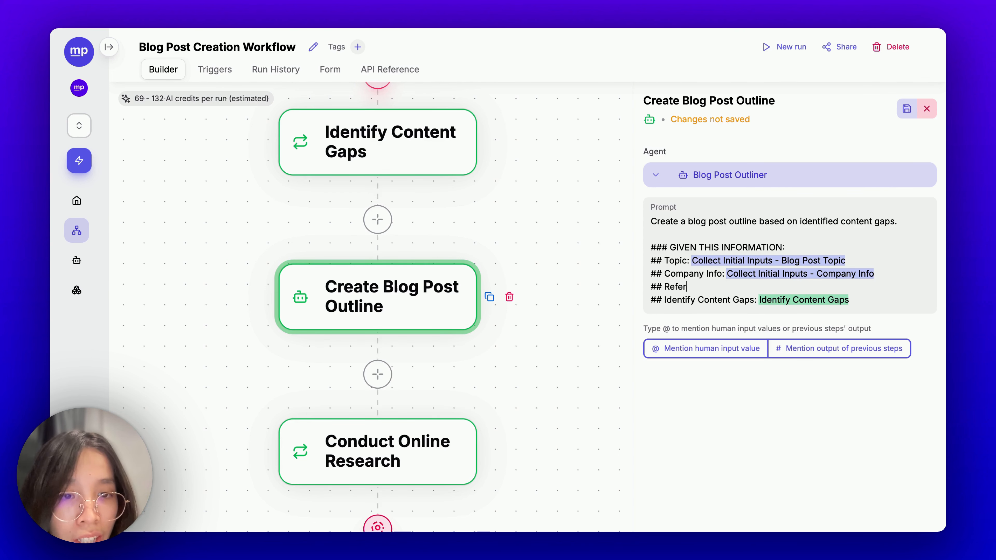
{"action": "type", "text": "ences: @"}
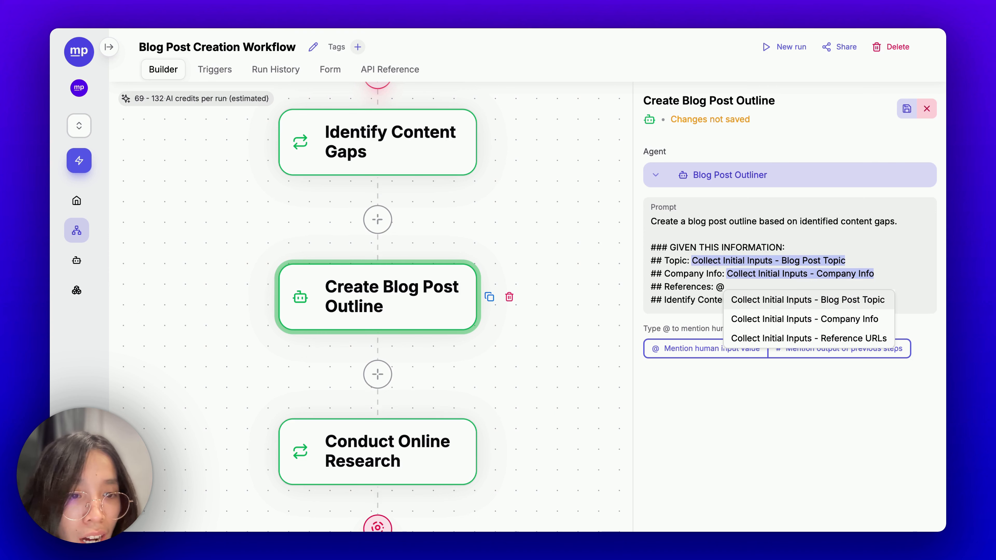
{"action": "key", "text": "Down"}
{"action": "key", "text": "Down"}
{"action": "key", "text": "Return"}
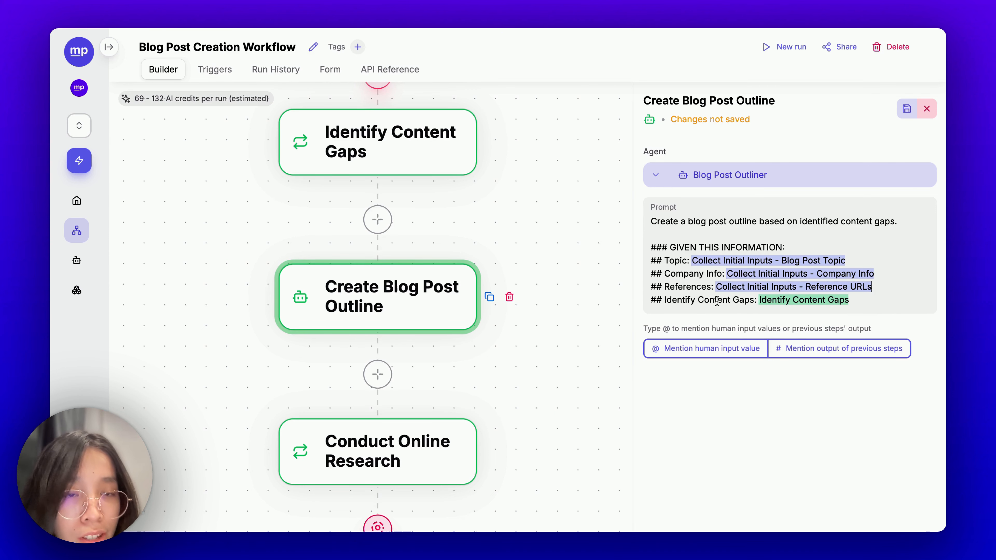
Open the Conduct Online Research step and begin its task with "Using the Tavily Search API tool,".
{"action": "left_click_drag", "start_coordinate": [523, 450], "coordinate": [548, 320]}
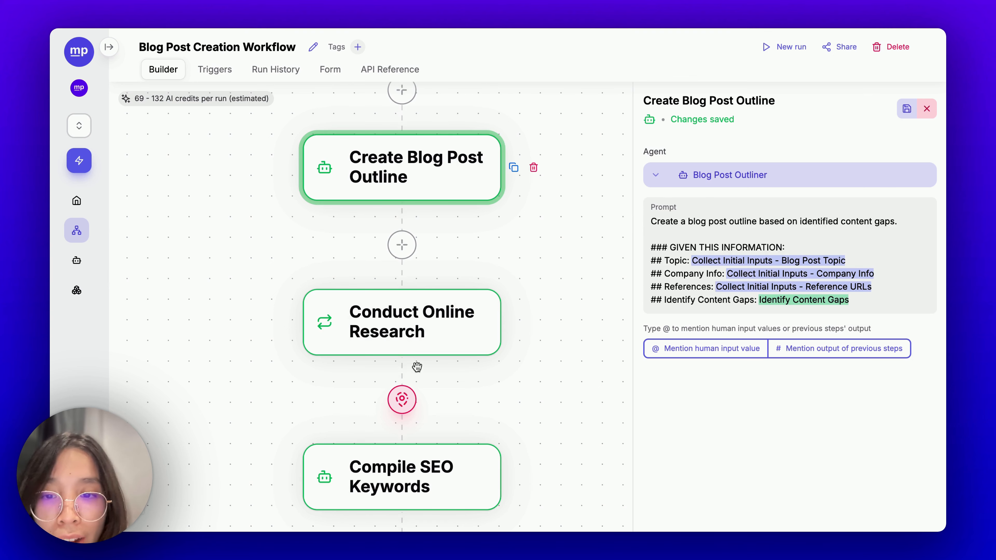
{"action": "left_click", "coordinate": [407, 329]}
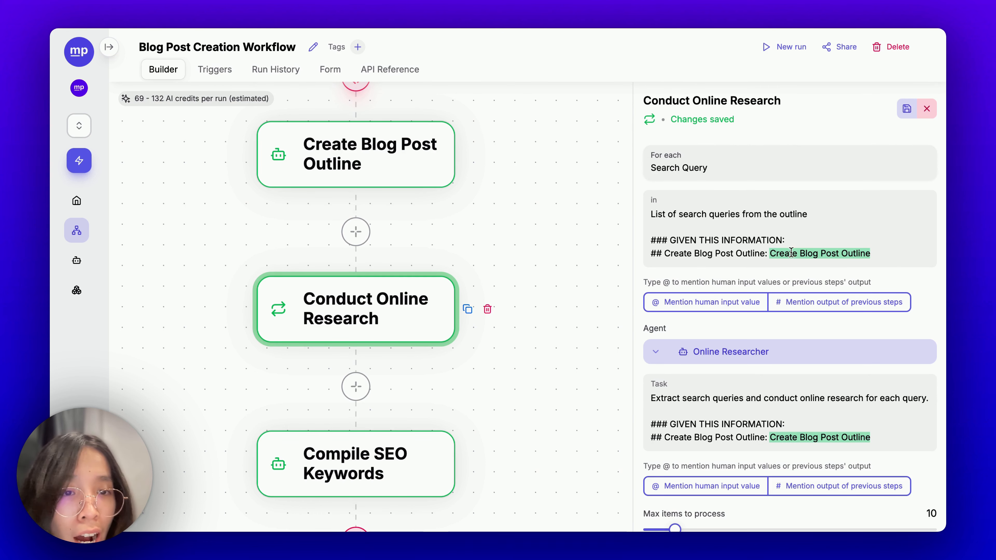
{"action": "left_click_drag", "start_coordinate": [871, 254], "coordinate": [689, 215]}
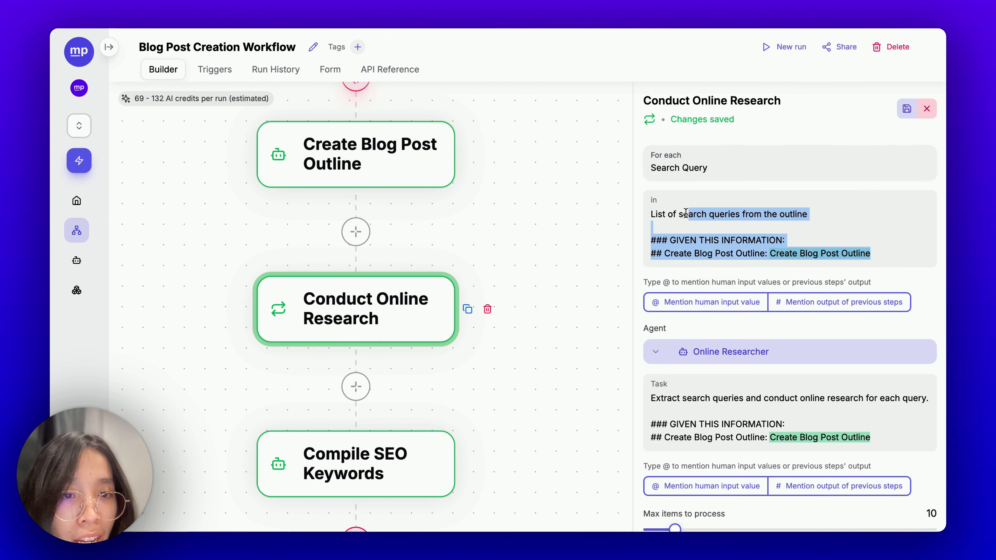
{"action": "left_click", "coordinate": [739, 241]}
{"action": "scroll", "coordinate": [722, 376], "scroll_direction": "down", "scroll_amount": 1}
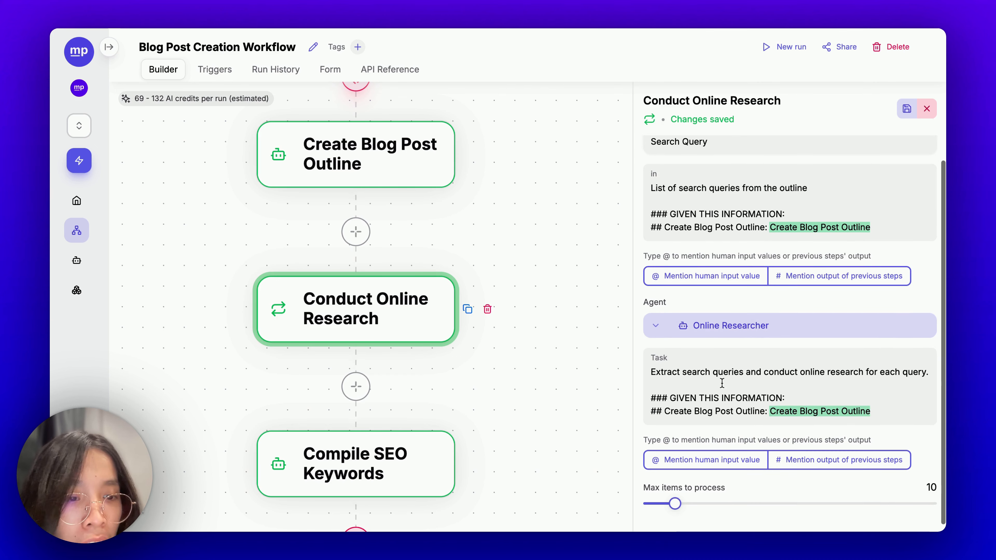
{"action": "triple_click", "coordinate": [708, 376]}
{"action": "key", "text": "Left"}
{"action": "type", "text": "U"}
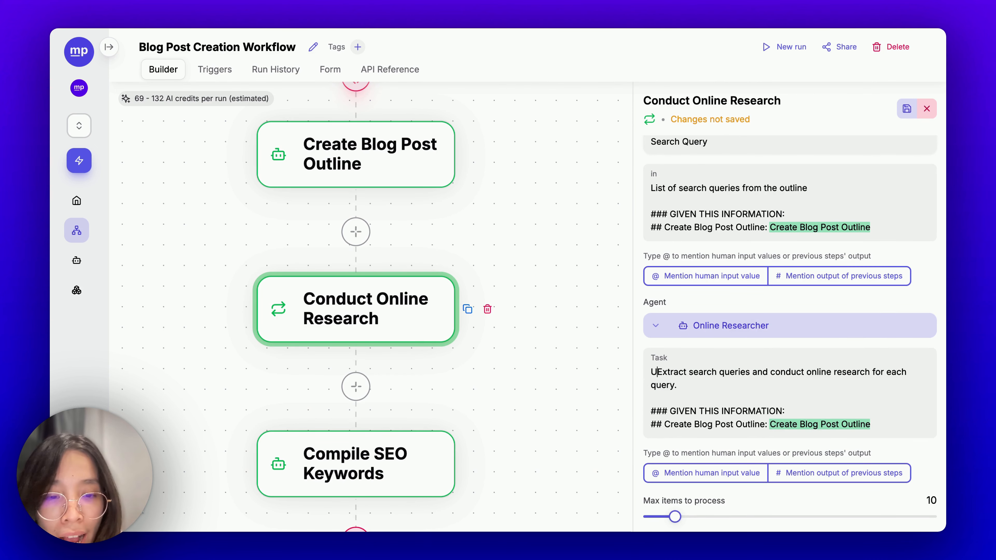
{"action": "type", "text": "sing the "}
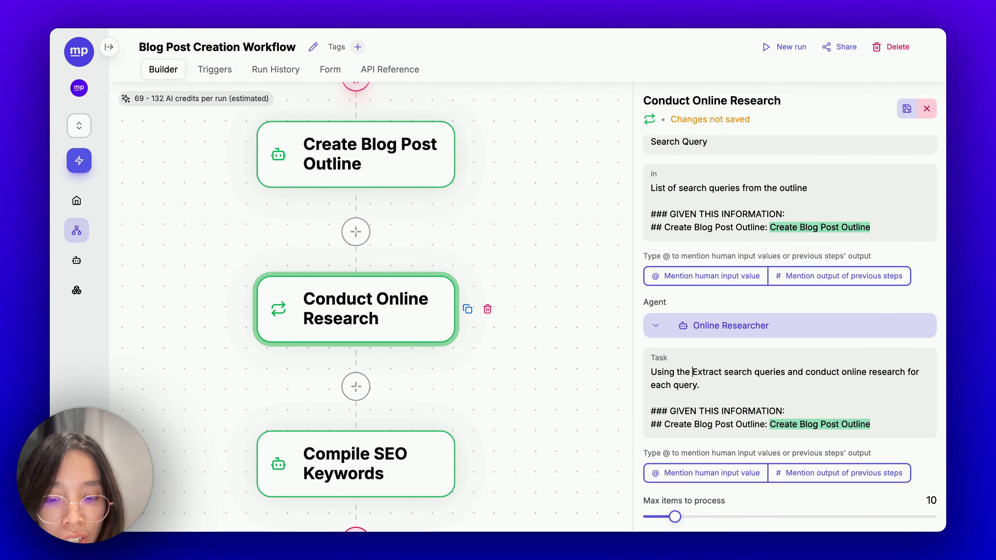
{"action": "type", "text": "Tavily Se"}
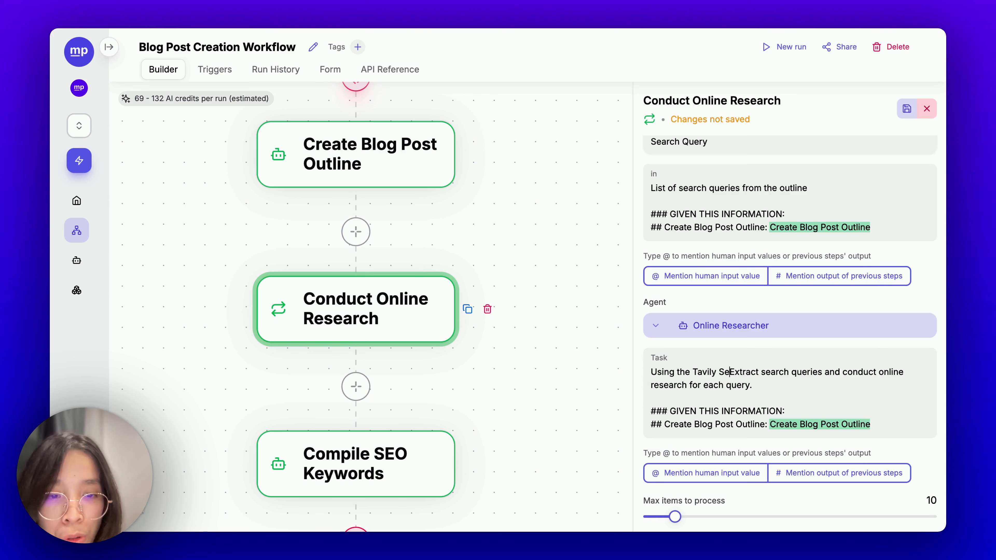
{"action": "type", "text": "arch API<"}
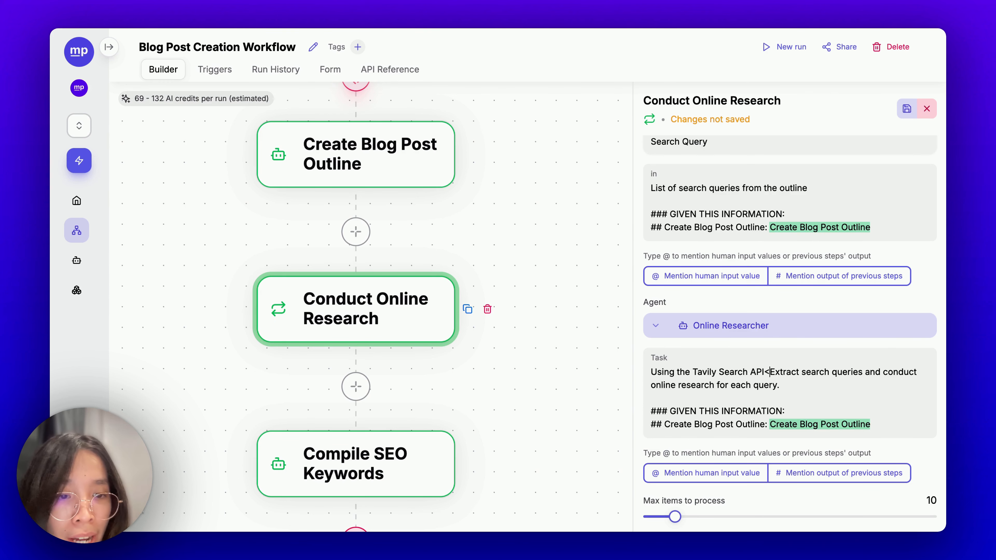
{"action": "key", "text": "BackSpace"}
{"action": "type", "text": "tooo"}
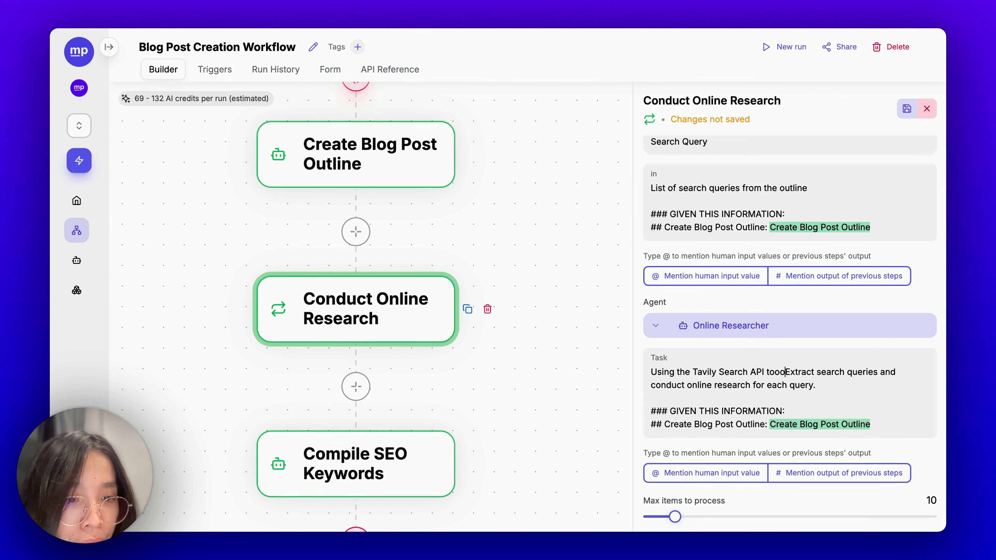
{"action": "key", "text": "BackSpace"}
{"action": "type", "text": "l,"}
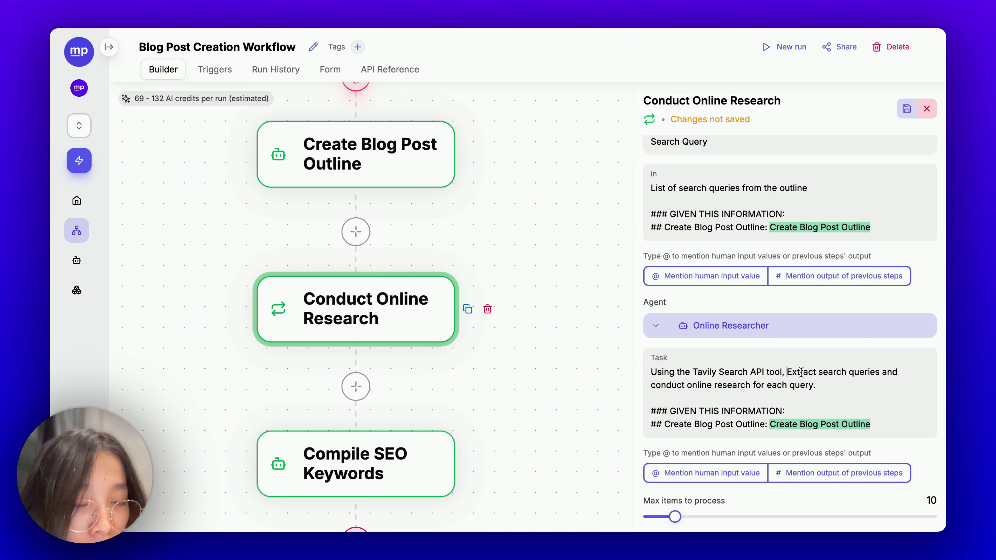
Delete "Extract search queries and" from the Conduct Online Research task so the sentence continues with "conduct online research for each query.".
{"action": "left_click_drag", "start_coordinate": [787, 372], "coordinate": [900, 377]}
{"action": "key", "text": "BackSpace"}
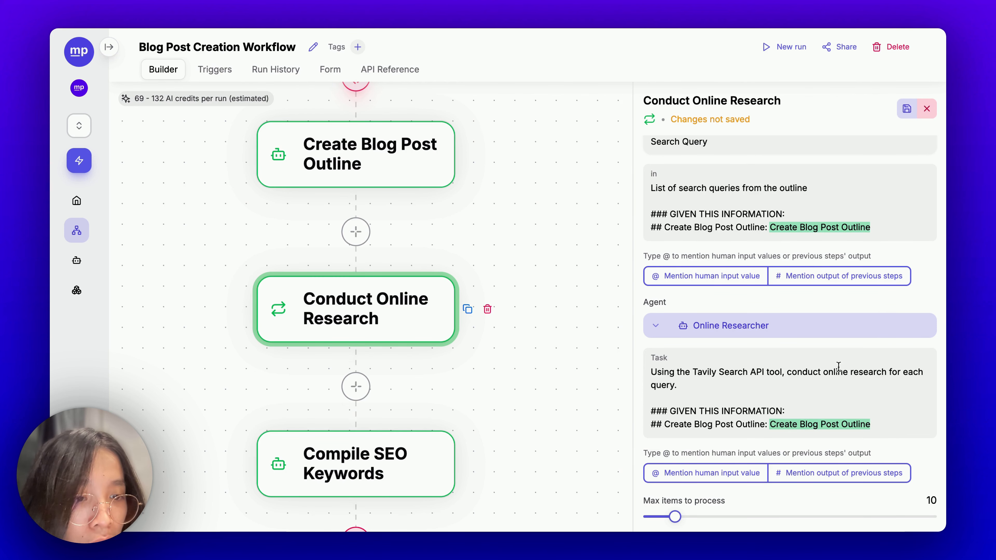
{"action": "left_click", "coordinate": [863, 382]}
{"action": "scroll", "coordinate": [863, 382], "scroll_direction": "down", "scroll_amount": 1}
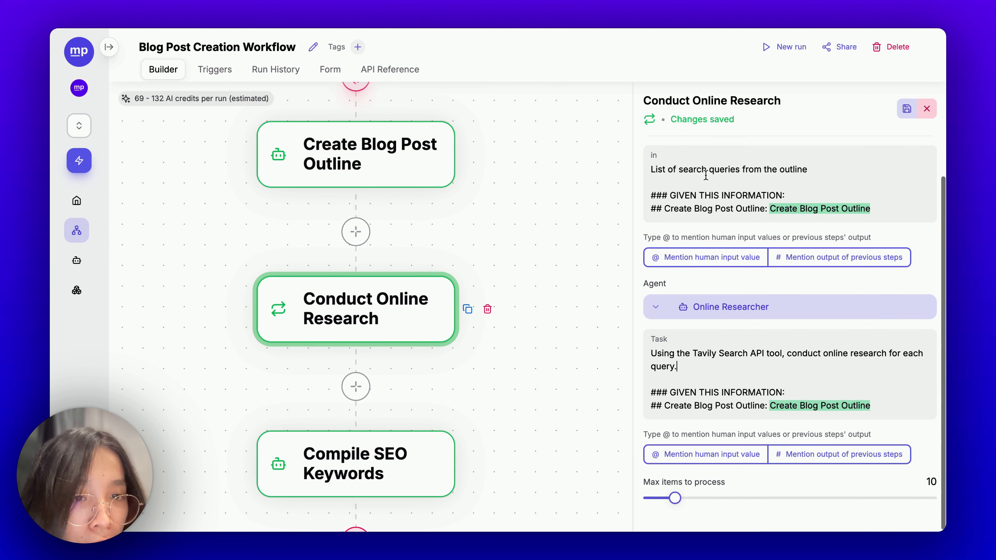
Delete the GIVEN THIS INFORMATION section with its Create Blog Post Outline mention from the Conduct Online Research task.
{"action": "scroll", "coordinate": [700, 230], "scroll_direction": "up", "scroll_amount": 2}
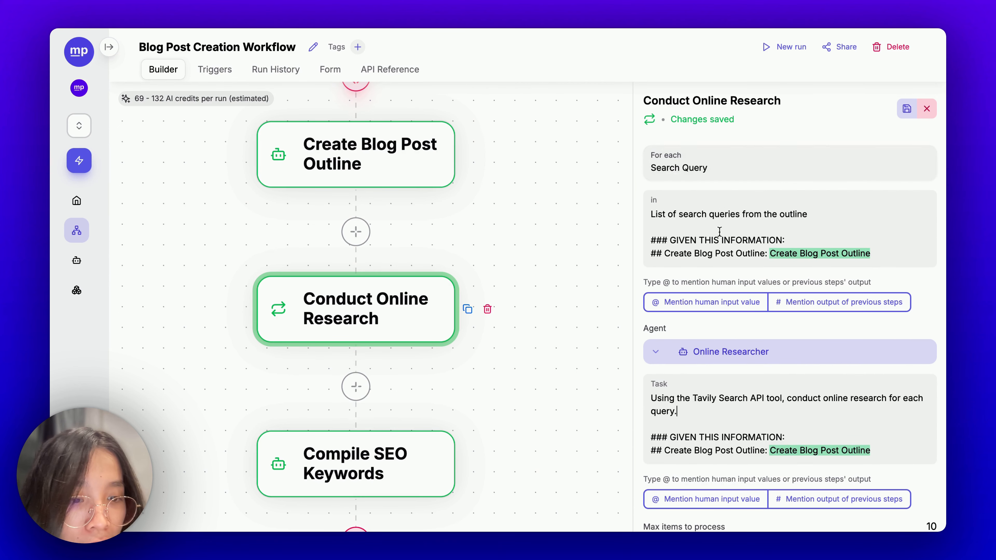
{"action": "left_click_drag", "start_coordinate": [905, 450], "coordinate": [647, 434]}
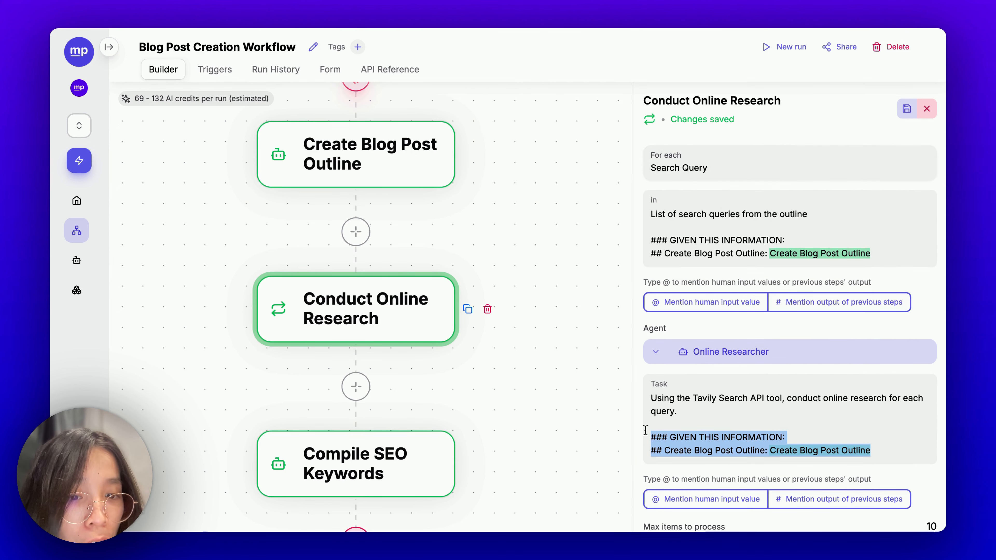
{"action": "key", "text": "BackSpace"}
{"action": "key", "text": "BackSpace"}
{"action": "key", "text": "BackSpace"}
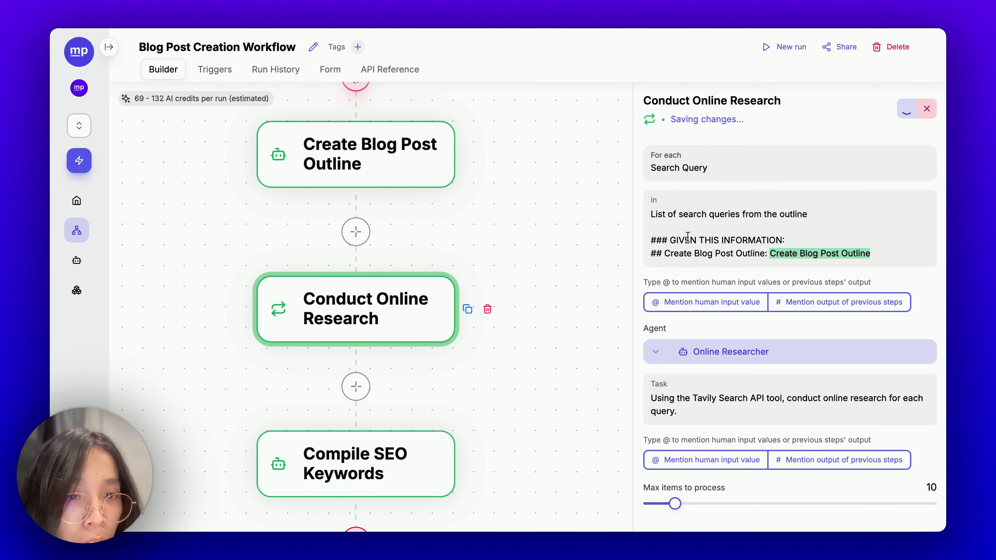
Open the Compile SEO Keywords step and insert an empty line below the GIVEN THIS INFORMATION heading in its prompt.
{"action": "left_click_drag", "start_coordinate": [483, 422], "coordinate": [523, 307]}
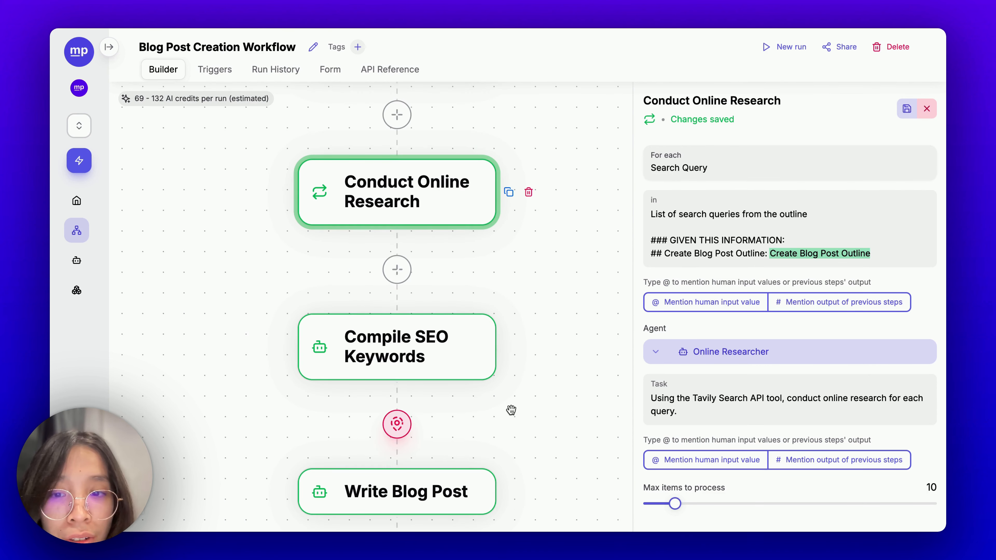
{"action": "left_click", "coordinate": [419, 366]}
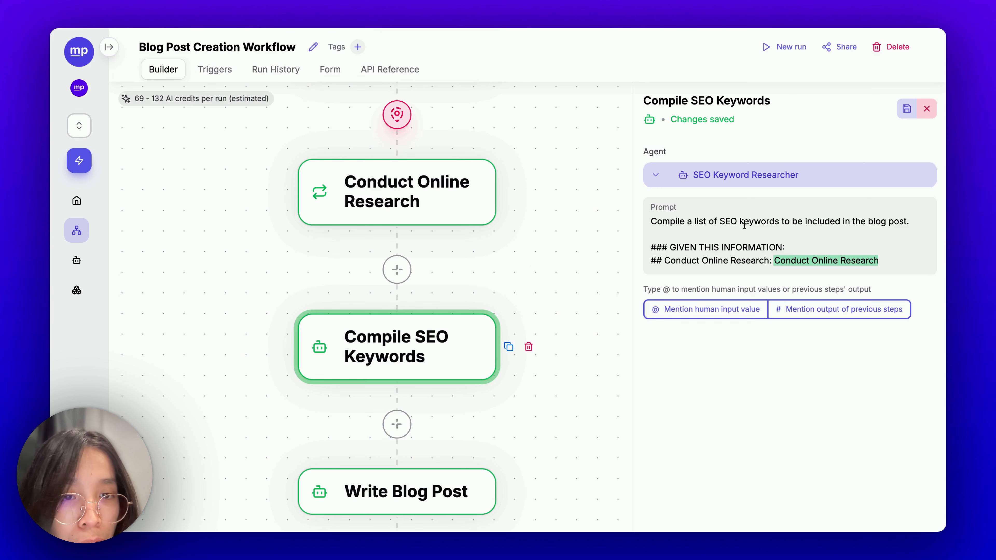
{"action": "scroll", "coordinate": [574, 267], "scroll_direction": "down", "scroll_amount": 2}
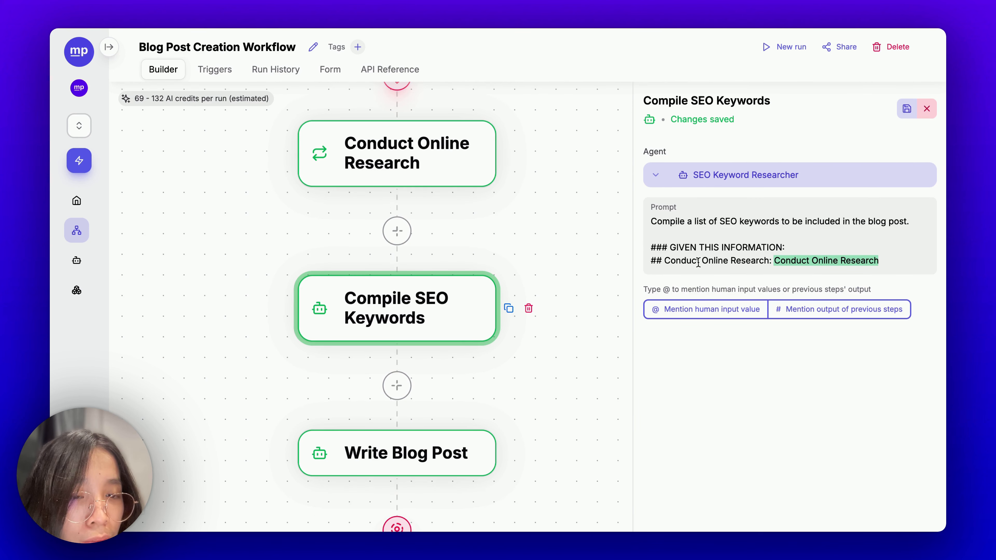
{"action": "left_click_drag", "start_coordinate": [665, 262], "coordinate": [763, 262]}
{"action": "left_click", "coordinate": [789, 248]}
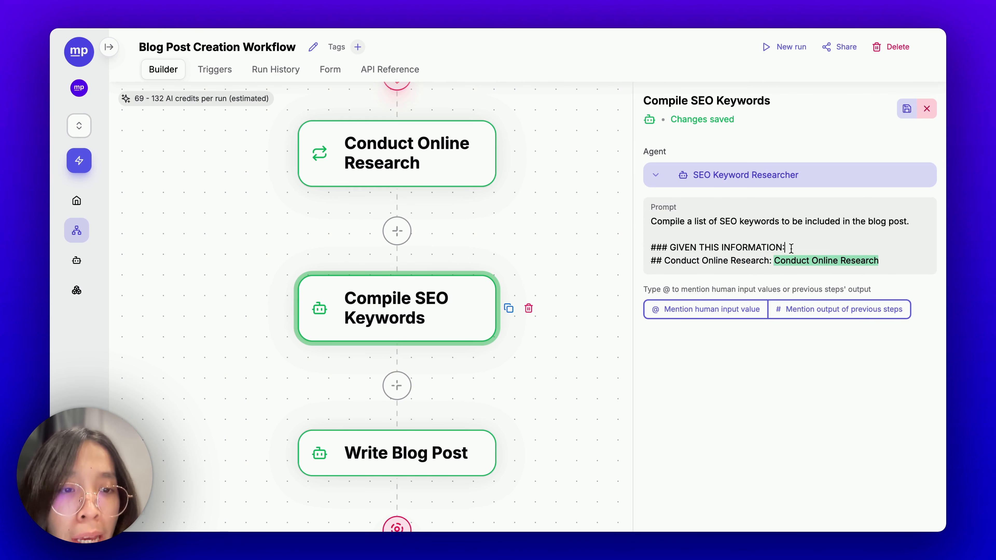
{"action": "key", "text": "Return"}
{"action": "type", "text": "#"}
{"action": "key", "text": "BackSpace"}
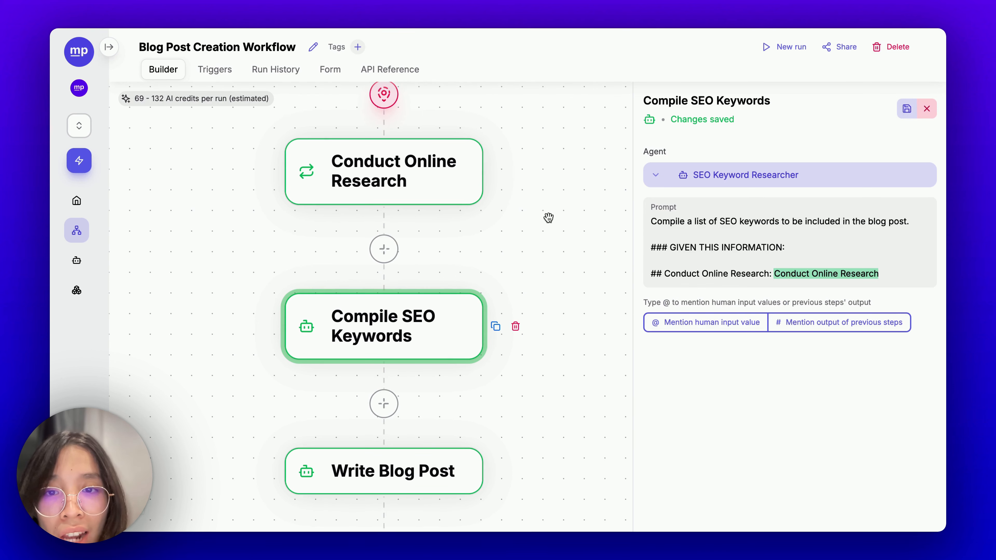
Copy the Topic, Company Info and References lines from the Create Blog Post Outline prompt.
{"action": "left_click", "coordinate": [422, 194]}
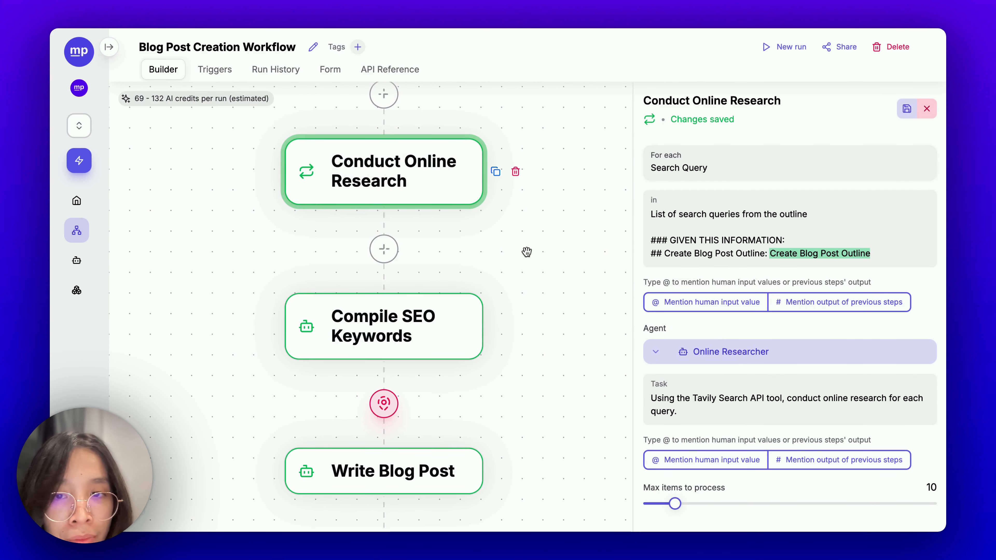
{"action": "scroll", "coordinate": [545, 236], "scroll_direction": "up", "scroll_amount": 3}
{"action": "left_click", "coordinate": [436, 138]}
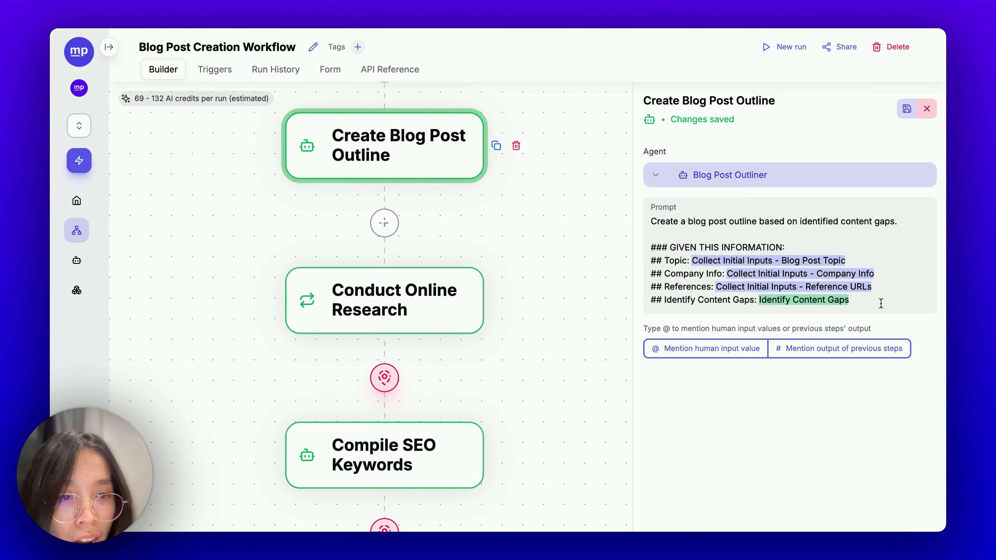
{"action": "left_click_drag", "start_coordinate": [881, 287], "coordinate": [641, 261]}
{"action": "key", "text": "super+c"}
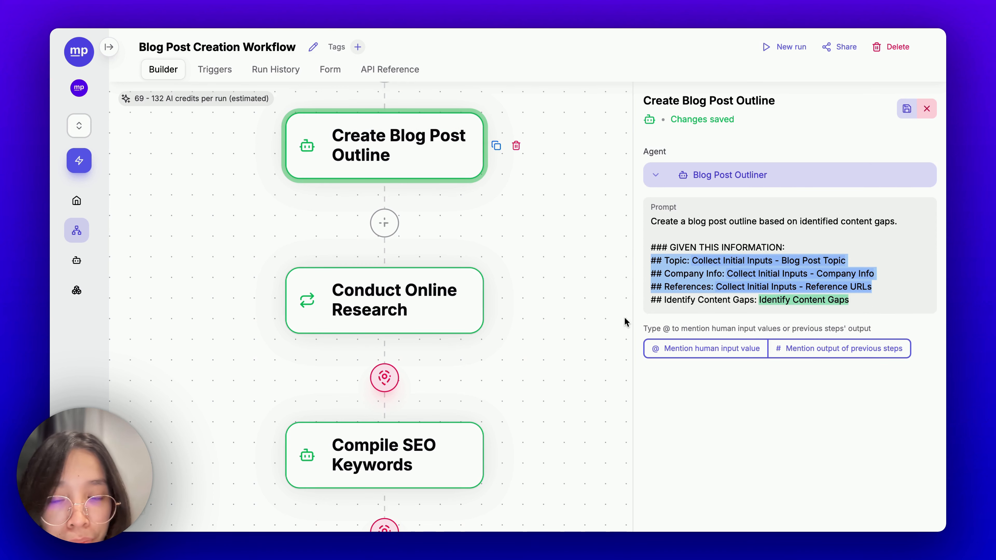
Paste the copied Topic, Company Info and References lines above the Conduct Online Research line in the Compile SEO Keywords prompt and save.
{"action": "left_click_drag", "start_coordinate": [509, 396], "coordinate": [509, 214]}
{"action": "left_click", "coordinate": [430, 285]}
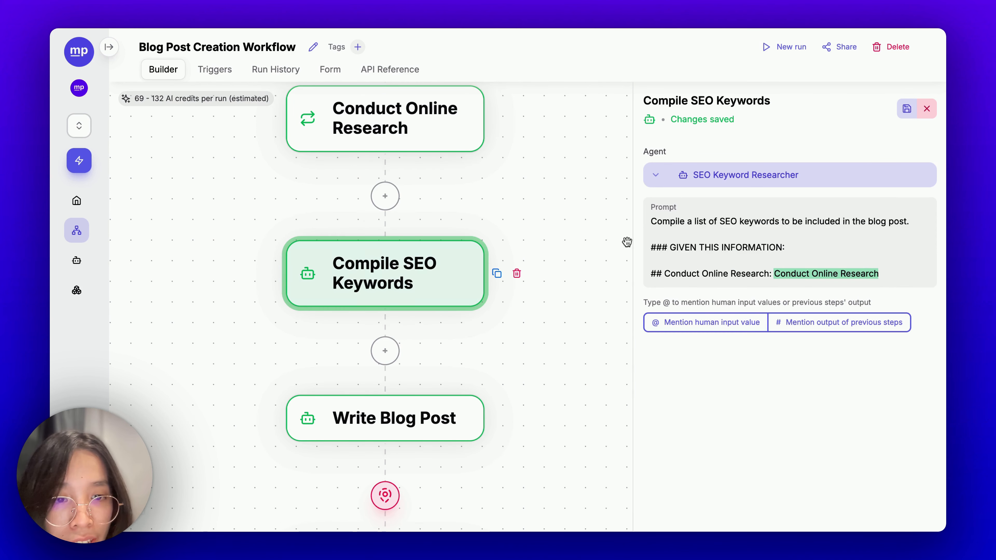
{"action": "left_click", "coordinate": [792, 261]}
{"action": "key", "text": "super+v"}
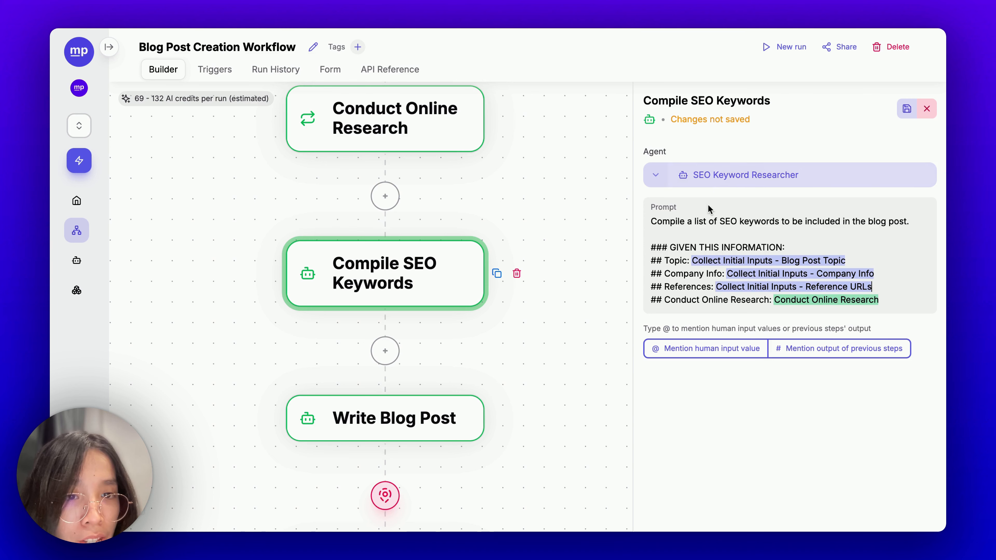
{"action": "key", "text": "super+s"}
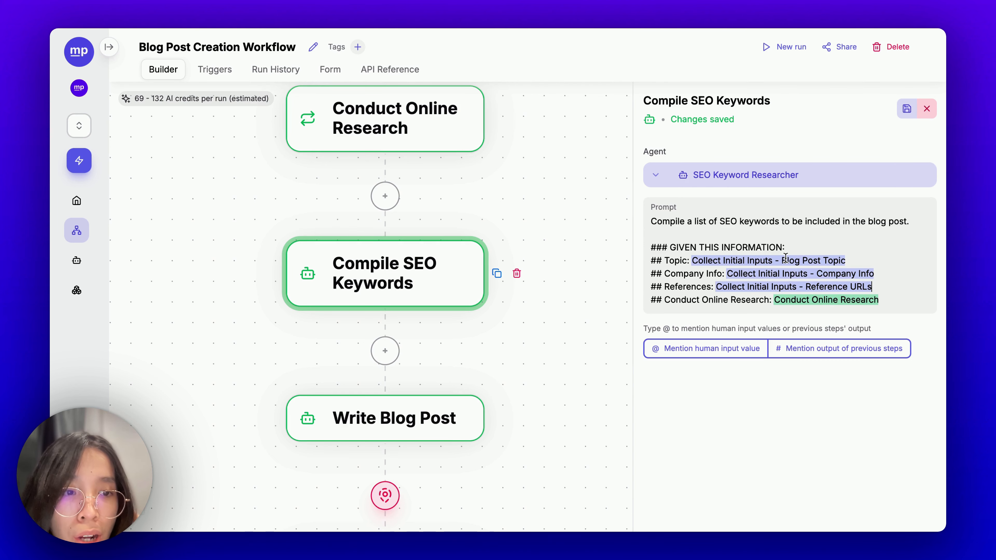
Add a "## Blog Post Outline:" line mentioning the Create Blog Post Outline output below References in the Compile SEO Keywords prompt.
{"action": "key", "text": "Return"}
{"action": "type", "text": "## Bl"}
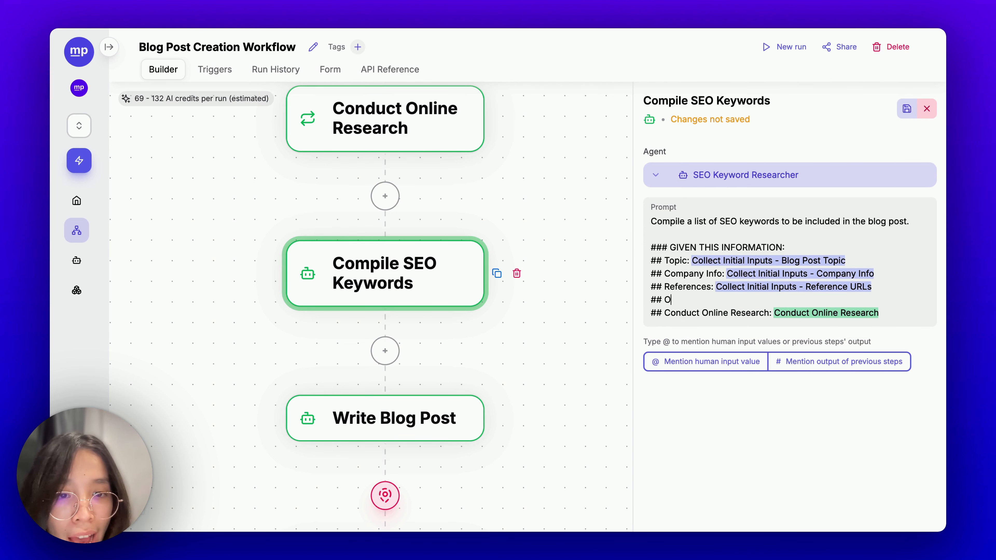
{"action": "type", "text": "og Post"}
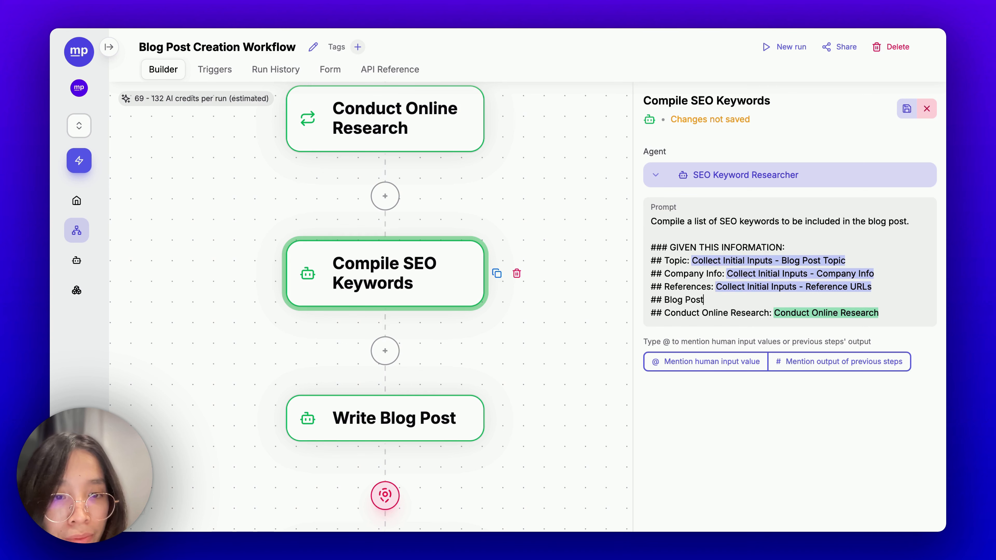
{"action": "type", "text": " Outline: #"}
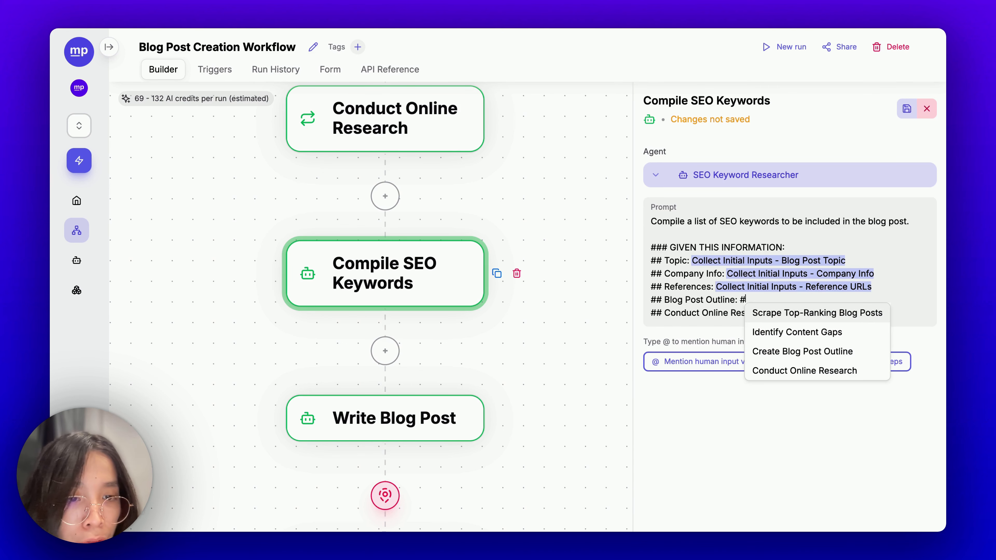
{"action": "key", "text": "Down"}
{"action": "key", "text": "Down"}
{"action": "key", "text": "Return"}
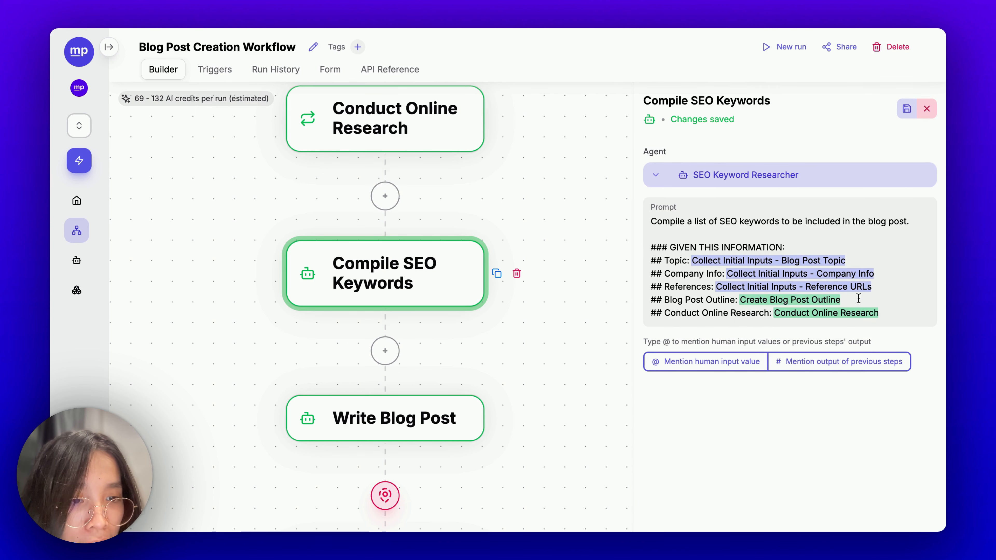
Delete the Conduct Online Research line from the end of the Compile SEO Keywords prompt.
{"action": "double_click", "coordinate": [749, 313]}
{"action": "triple_click", "coordinate": [749, 314]}
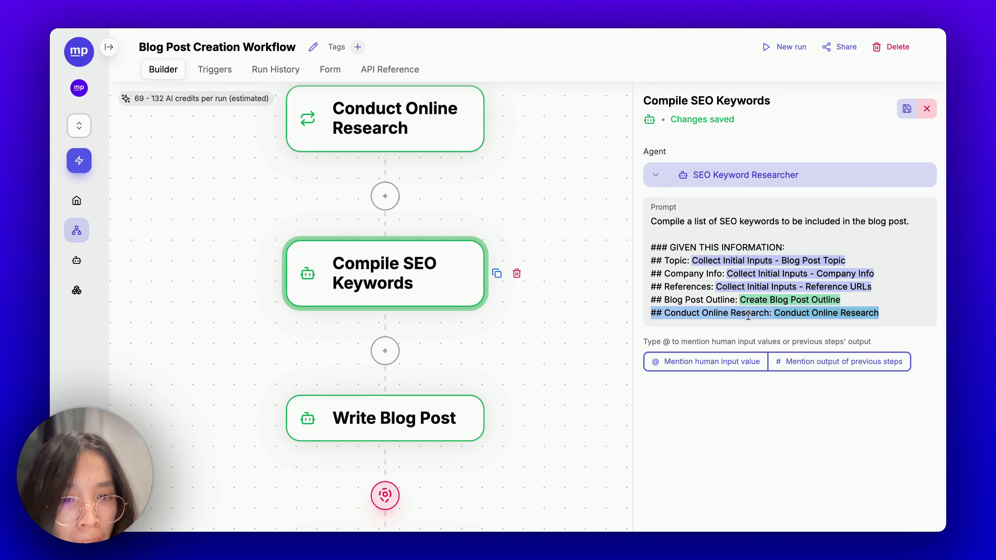
{"action": "key", "text": "BackSpace"}
{"action": "key", "text": "BackSpace"}
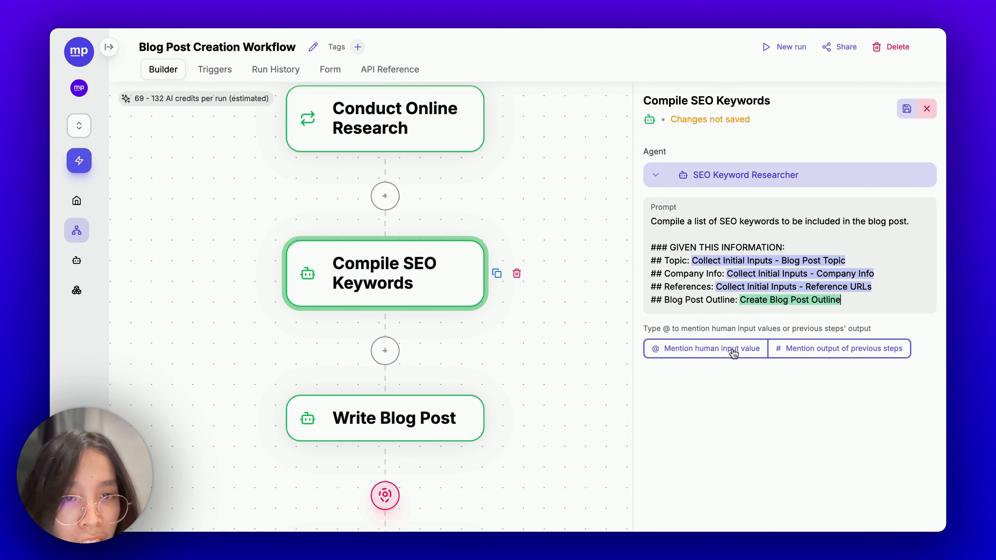
Open the Write Blog Post step and paste the copied Topic, Company Info and References lines below its GIVEN THIS INFORMATION heading.
{"action": "left_click_drag", "start_coordinate": [558, 336], "coordinate": [572, 250]}
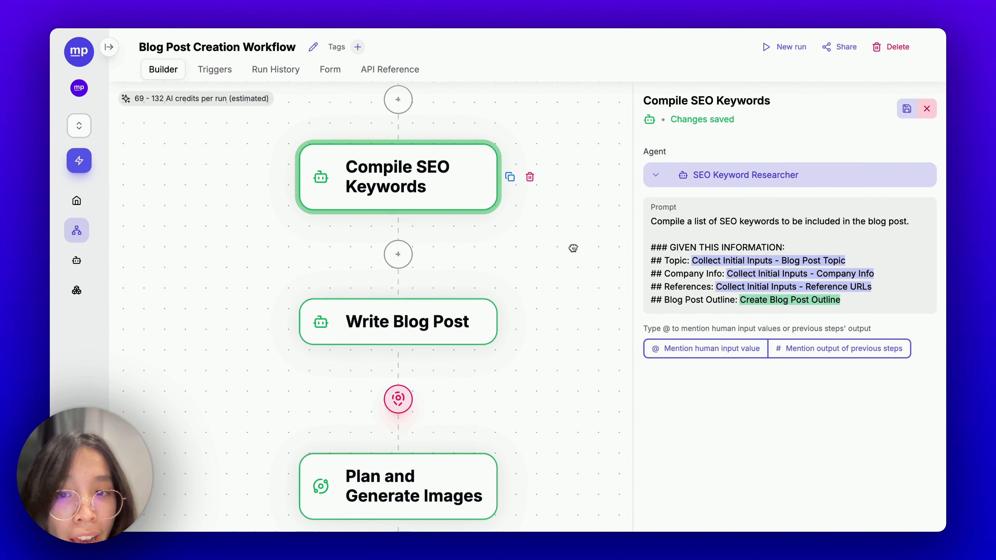
{"action": "left_click", "coordinate": [430, 317]}
{"action": "left_click", "coordinate": [431, 317]}
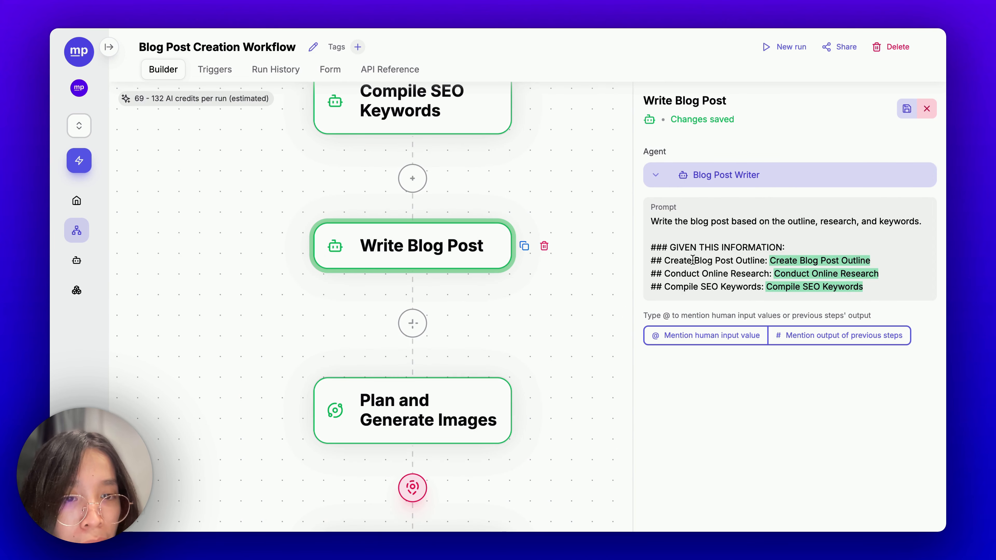
{"action": "left_click_drag", "start_coordinate": [687, 260], "coordinate": [764, 260]}
{"action": "left_click_drag", "start_coordinate": [699, 273], "coordinate": [766, 273]}
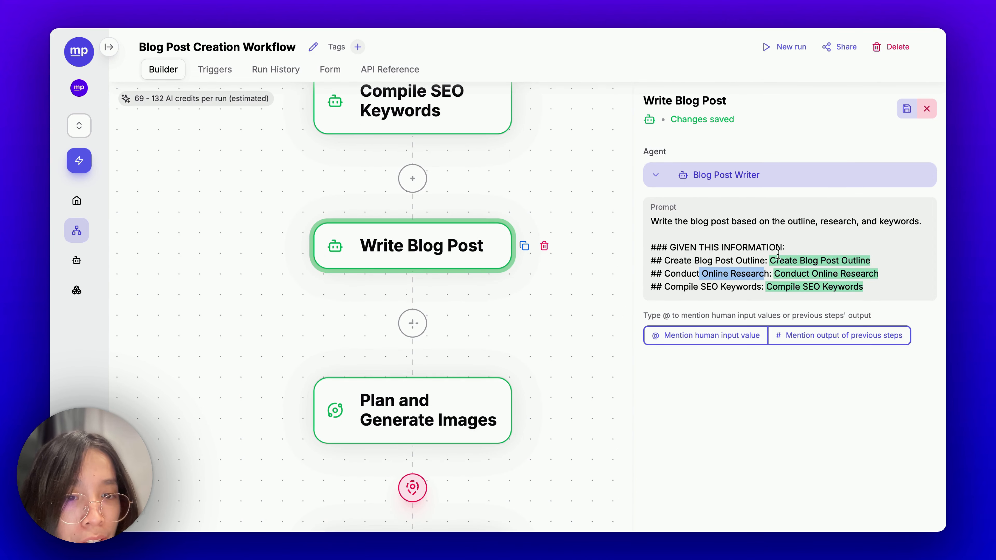
{"action": "left_click", "coordinate": [807, 250]}
{"action": "key", "text": "Return"}
{"action": "type", "text": "#"}
{"action": "key", "text": "Escape"}
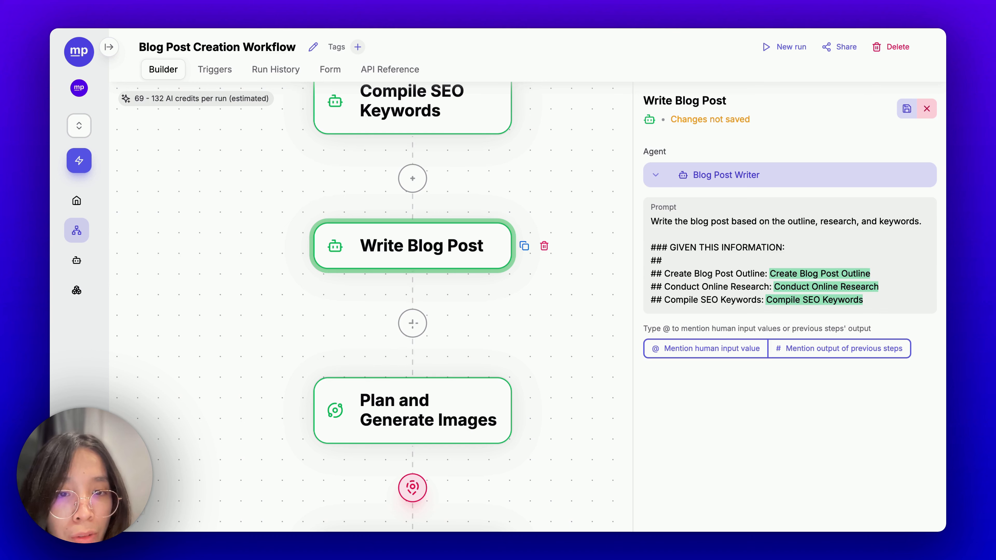
{"action": "key", "text": "BackSpace"}
{"action": "key", "text": "BackSpace"}
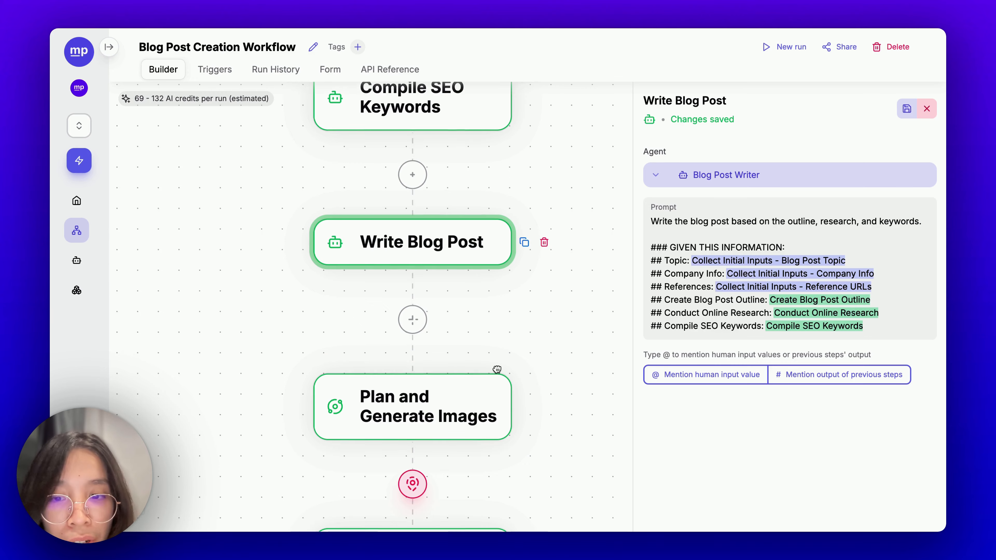
Open the Plan and Generate Images step and change "illustrations" to "illustration prompts" in its task.
{"action": "scroll", "coordinate": [498, 371], "scroll_direction": "down", "scroll_amount": 3}
{"action": "left_click", "coordinate": [404, 325]}
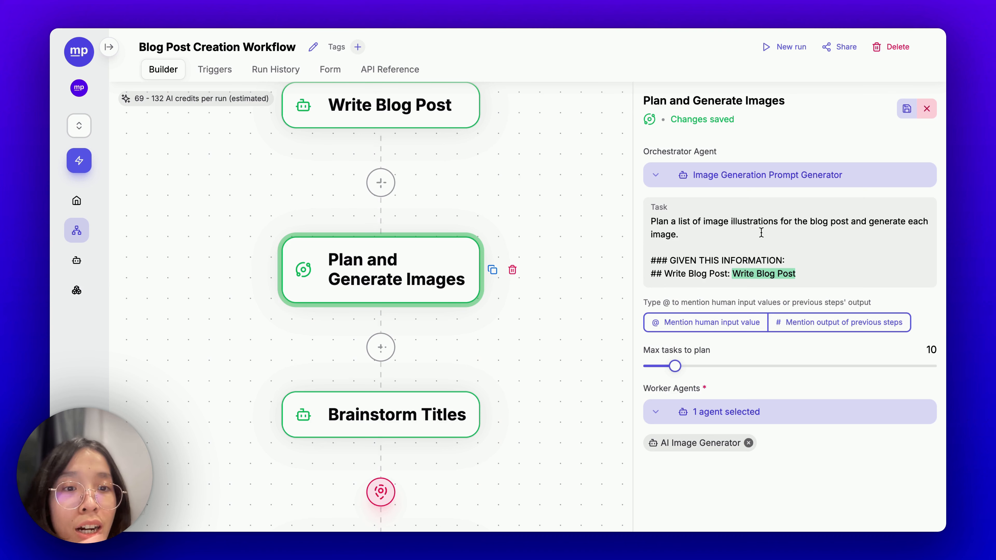
{"action": "left_click", "coordinate": [780, 230]}
{"action": "key", "text": "BackSpace"}
{"action": "type", "text": "promp"}
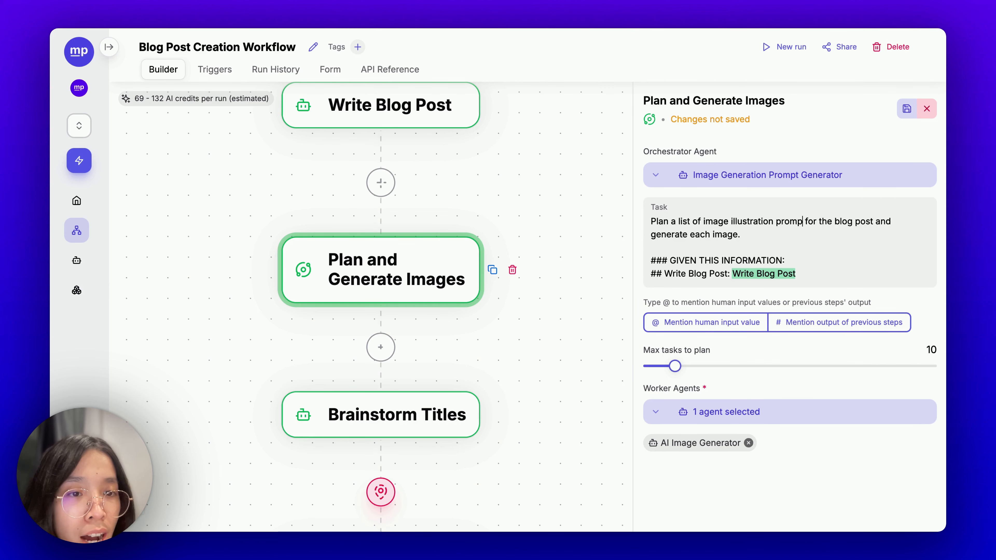
{"action": "type", "text": "ts"}
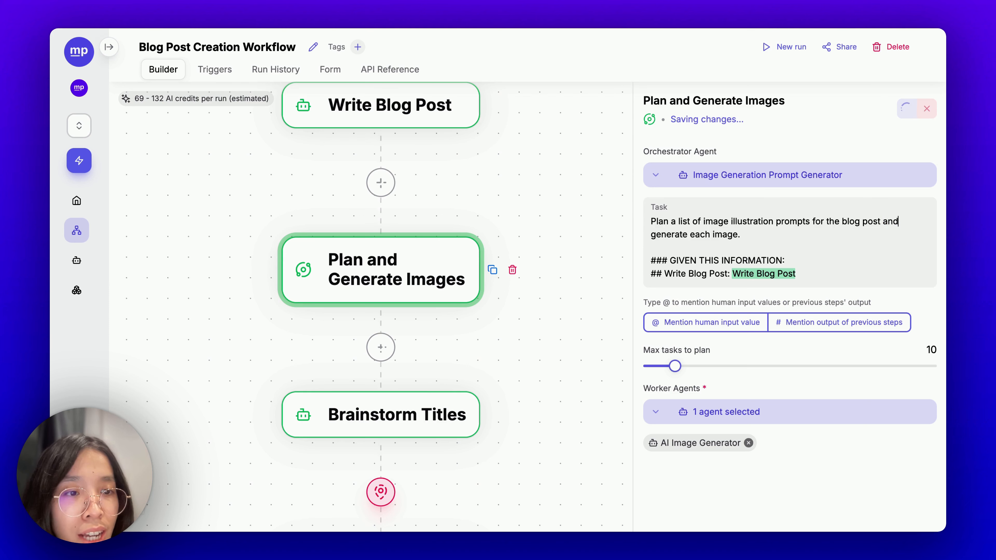
Insert "assign the AI Image Generator to" before "generate each image" in the Plan and Generate Images task.
{"action": "left_click", "coordinate": [654, 235]}
{"action": "type", "text": "assign the AI"}
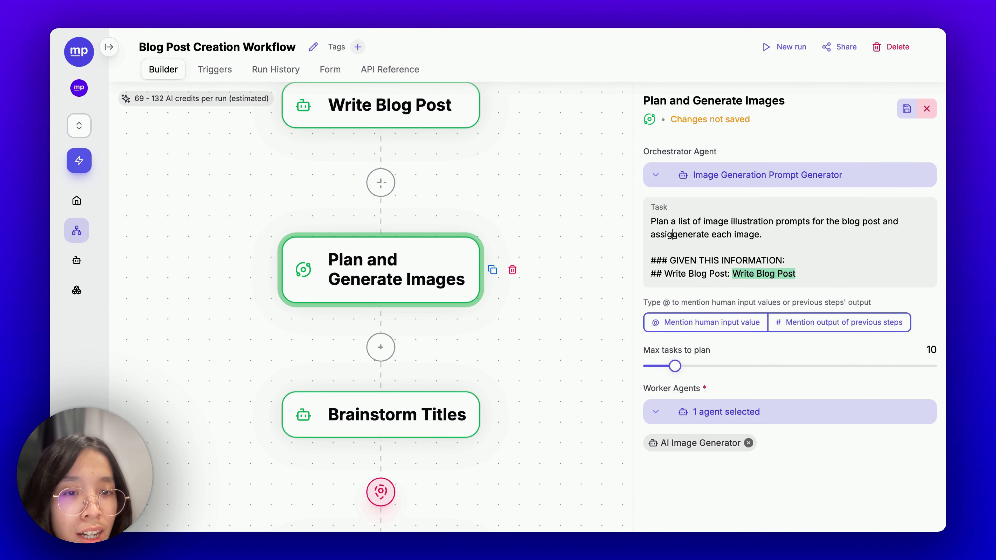
{"action": "type", "text": " Image Generator "}
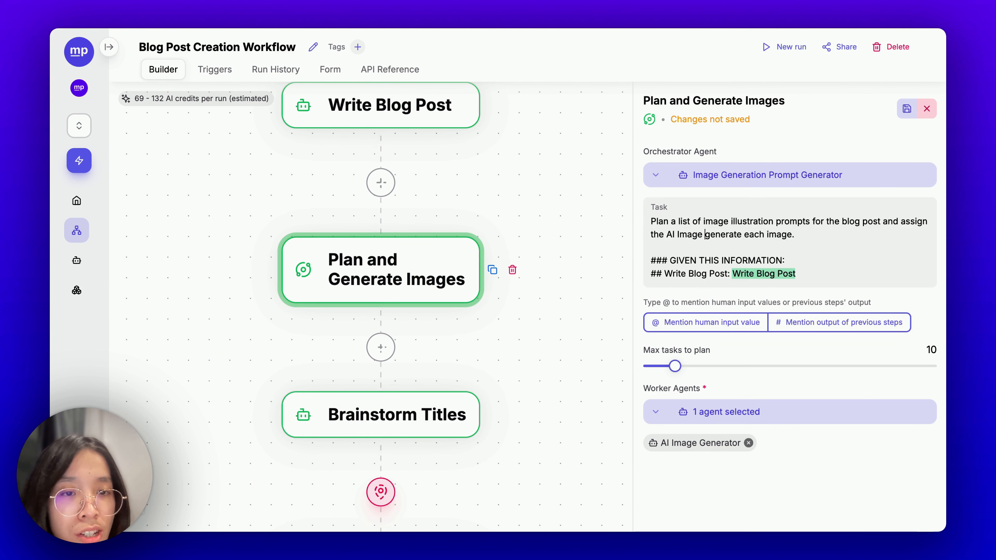
{"action": "type", "text": "to"}
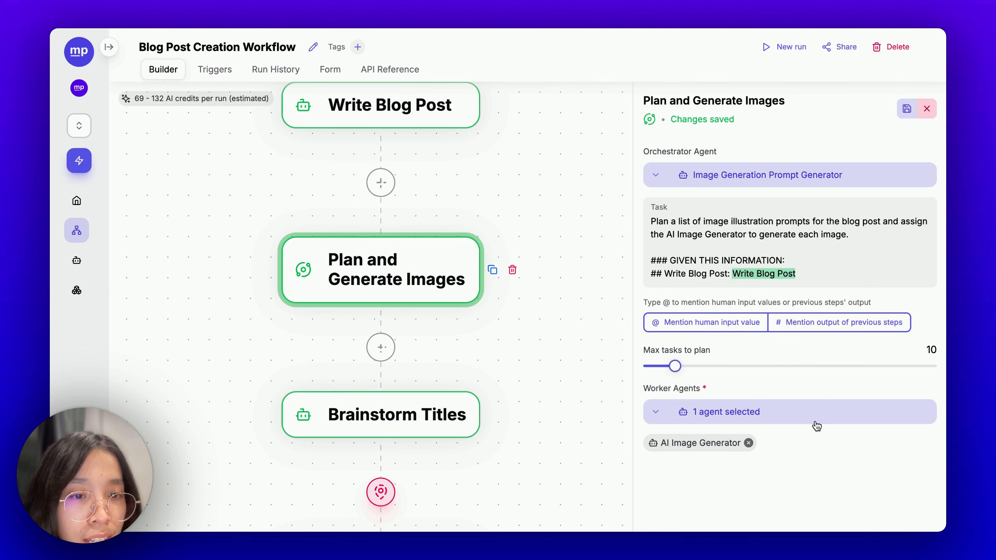
{"action": "left_click_drag", "start_coordinate": [805, 274], "coordinate": [663, 207]}
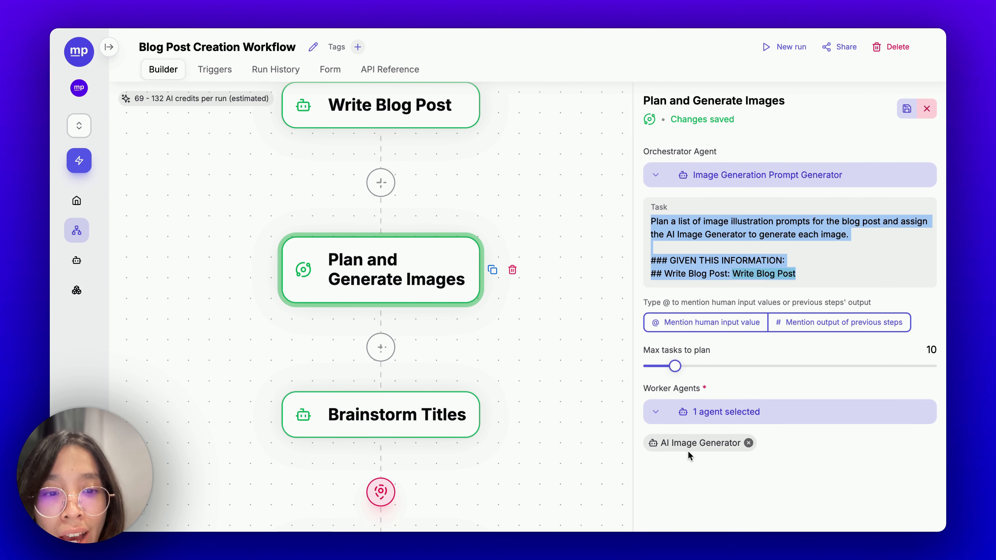
Examine the prompt of the Brainstorm Titles step and the fields of the Select Final Title and Promotion Channels step.
{"action": "left_click_drag", "start_coordinate": [565, 417], "coordinate": [558, 289]}
{"action": "left_click", "coordinate": [417, 277]}
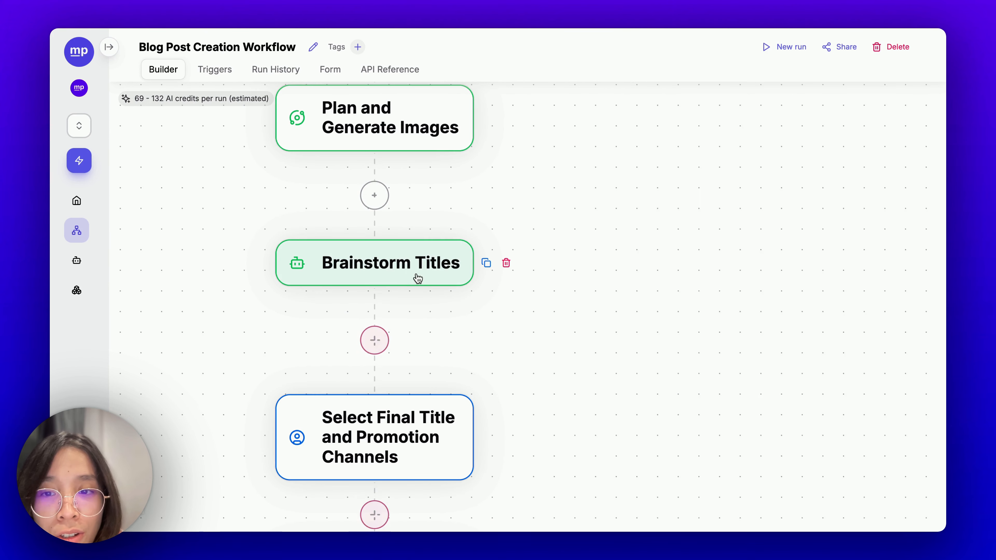
{"action": "left_click_drag", "start_coordinate": [507, 325], "coordinate": [509, 265]}
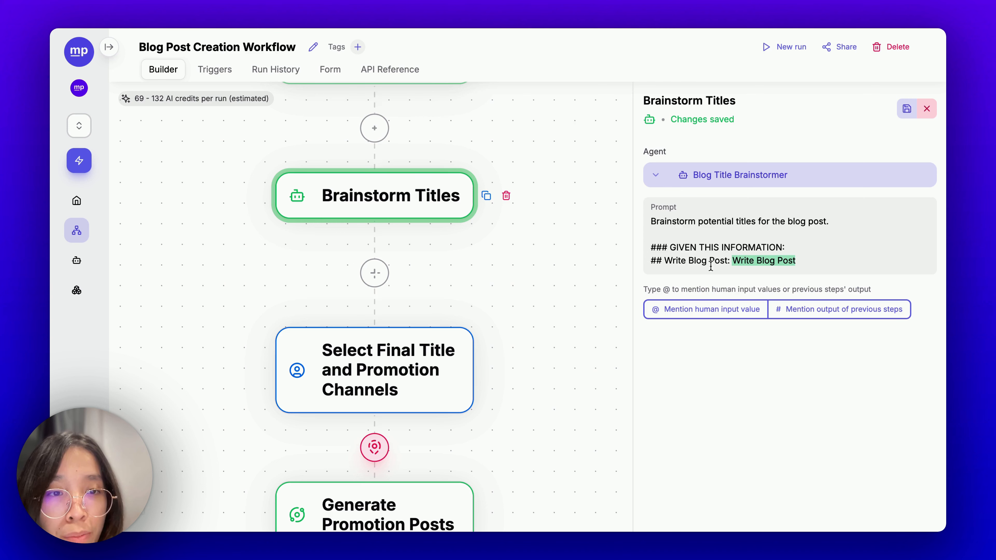
{"action": "left_click_drag", "start_coordinate": [563, 394], "coordinate": [563, 283]}
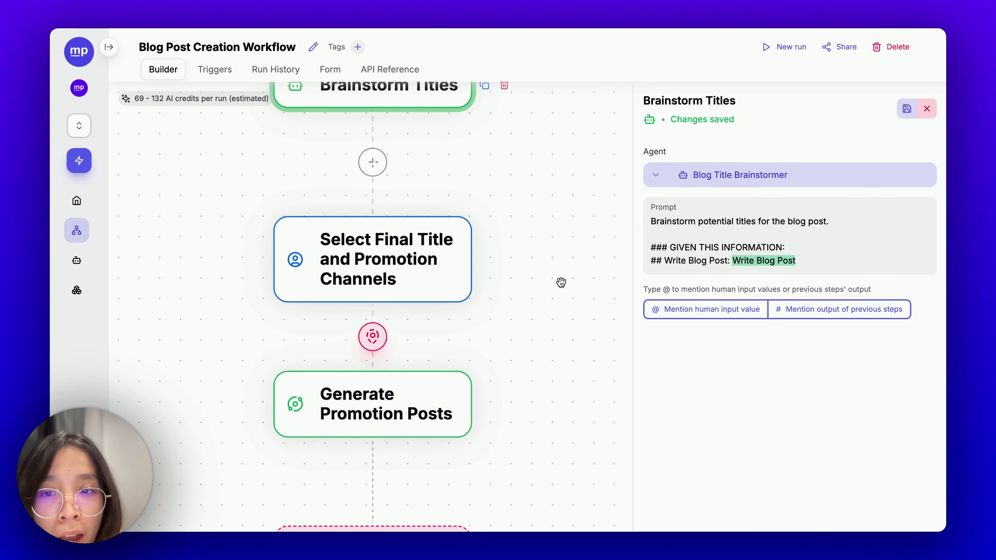
{"action": "left_click", "coordinate": [397, 289]}
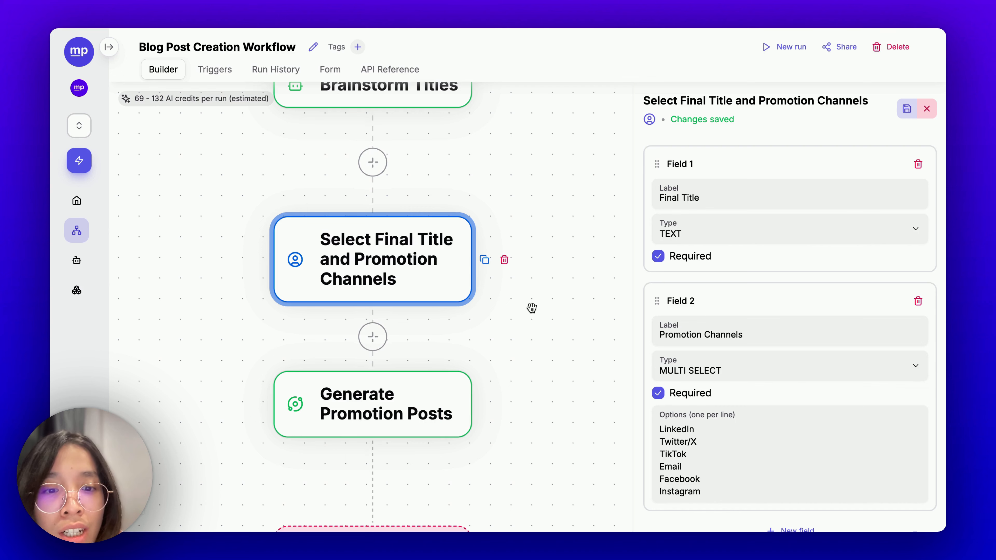
{"action": "scroll", "coordinate": [789, 378], "scroll_direction": "down", "scroll_amount": 1}
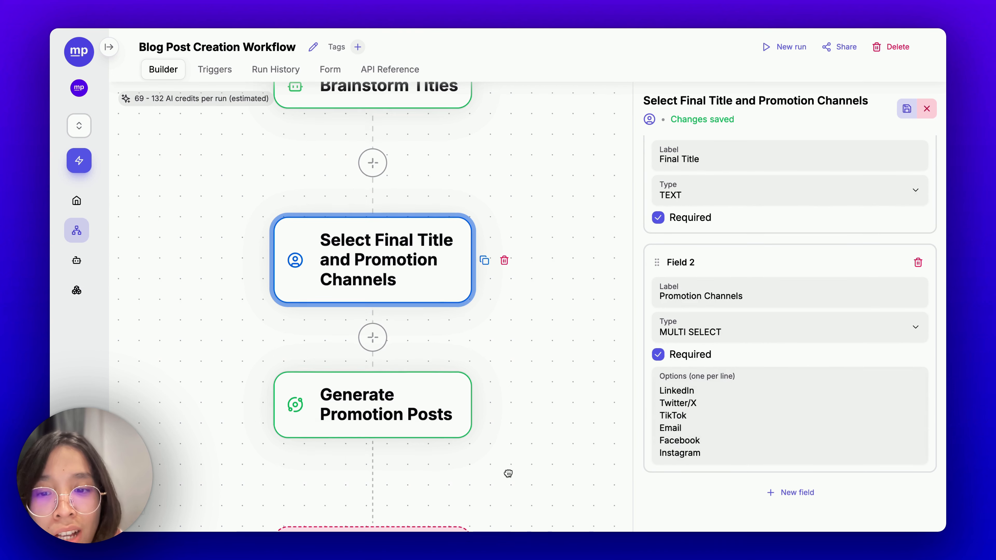
Open the Generate Promotion Posts step and append a "## Blog Post Content:" line mentioning the Write Blog Post output to its task.
{"action": "left_click_drag", "start_coordinate": [508, 473], "coordinate": [506, 386]}
{"action": "left_click", "coordinate": [414, 324]}
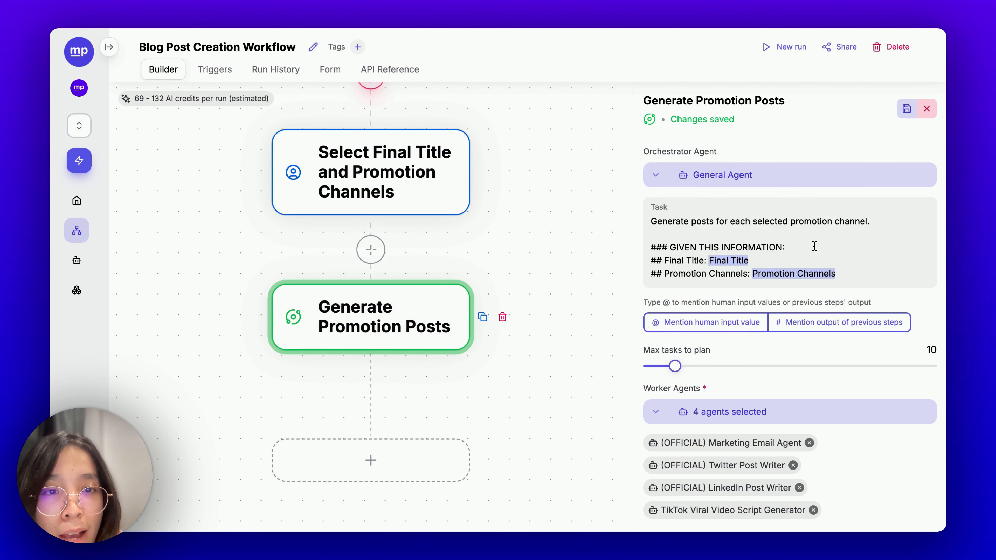
{"action": "scroll", "coordinate": [815, 246], "scroll_direction": "down", "scroll_amount": 1}
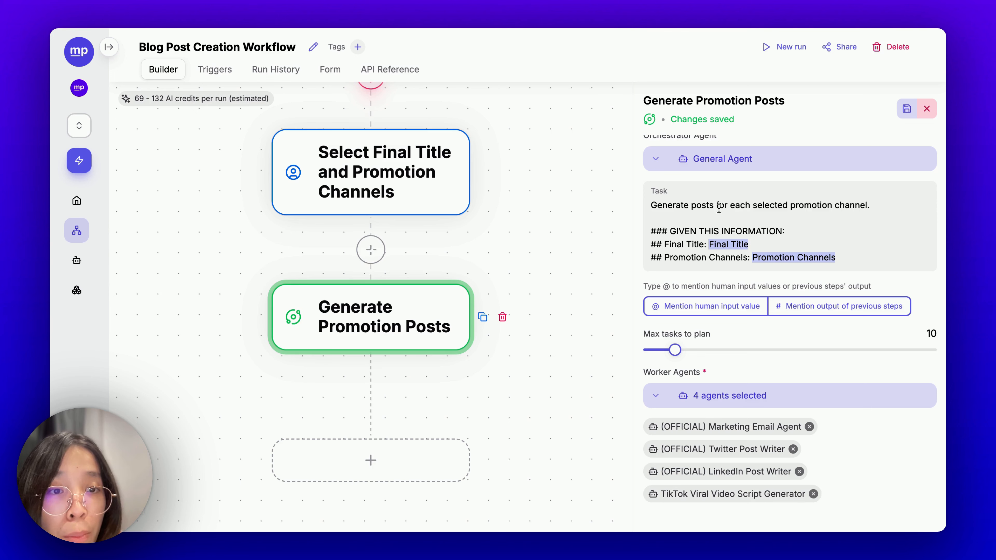
{"action": "scroll", "coordinate": [718, 208], "scroll_direction": "up", "scroll_amount": 1}
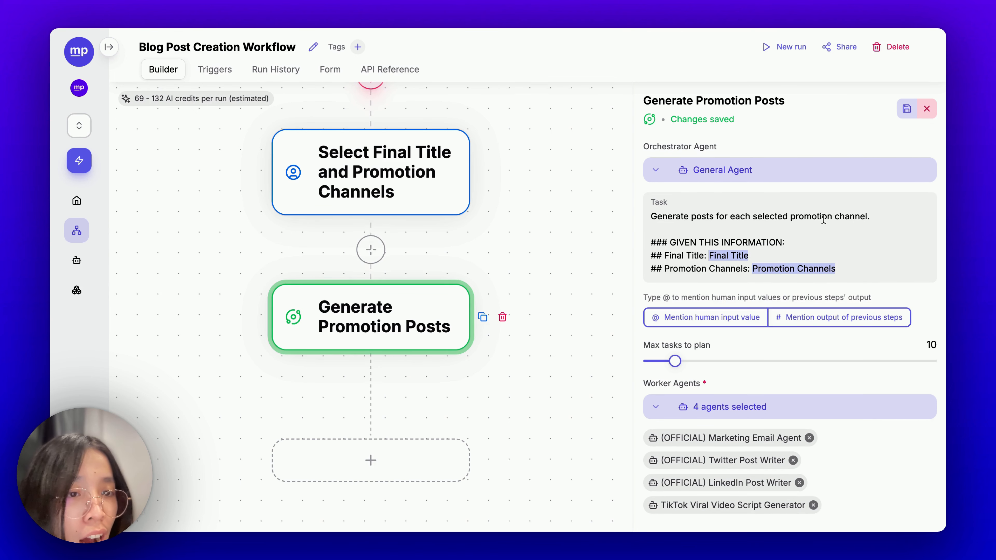
{"action": "scroll", "coordinate": [836, 219], "scroll_direction": "up", "scroll_amount": 1}
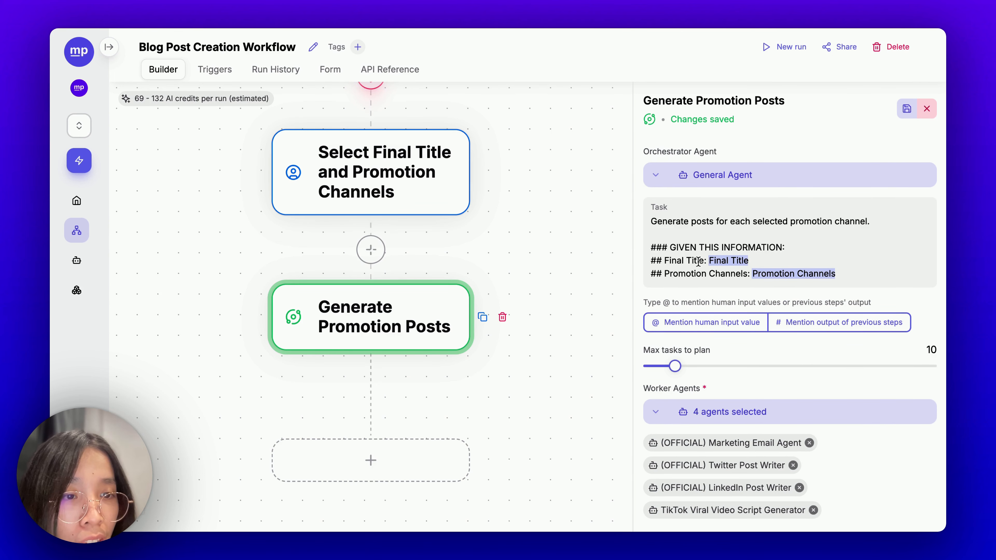
{"action": "left_click_drag", "start_coordinate": [671, 260], "coordinate": [750, 263]}
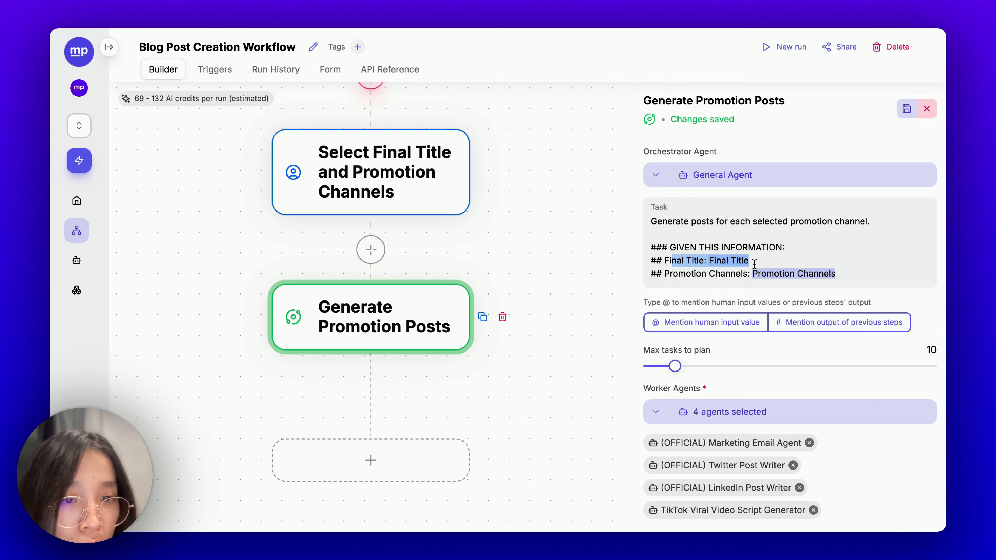
{"action": "left_click_drag", "start_coordinate": [679, 274], "coordinate": [751, 274]}
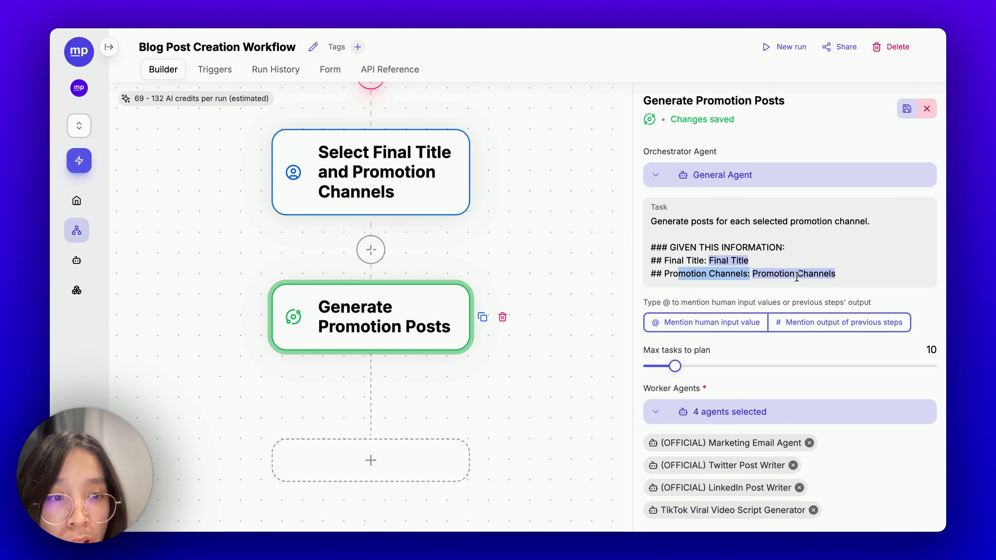
{"action": "left_click", "coordinate": [843, 274]}
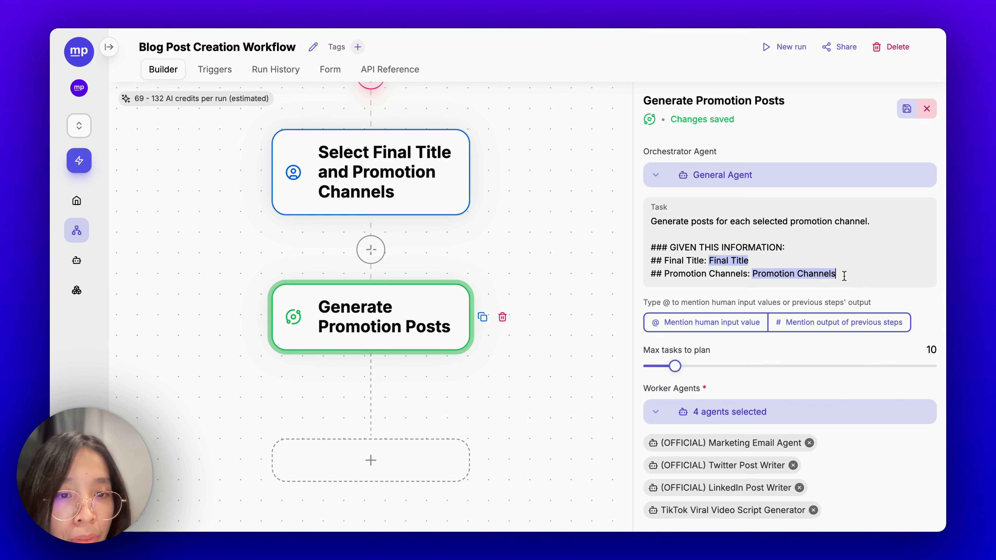
{"action": "key", "text": "Return"}
{"action": "type", "text": "##"}
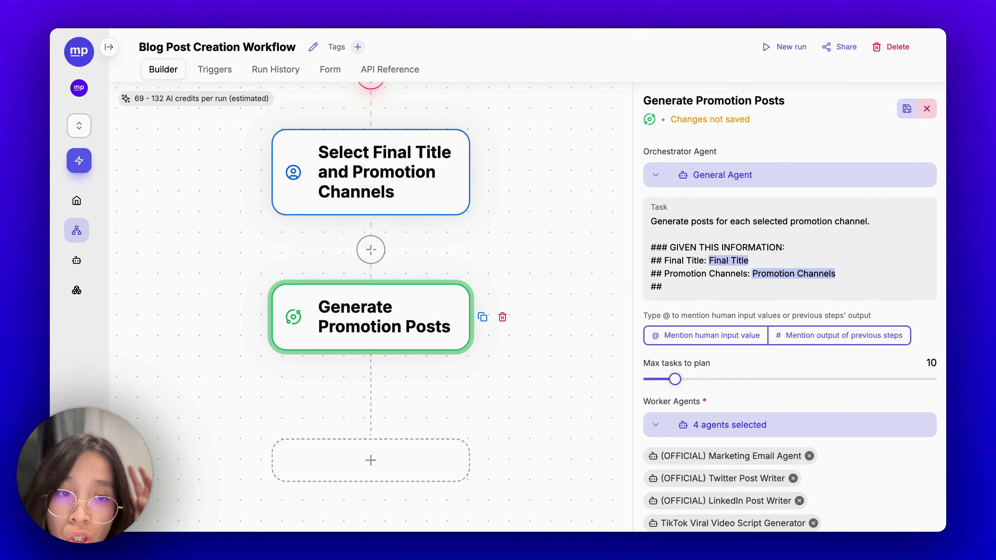
{"action": "type", "text": " Blog "}
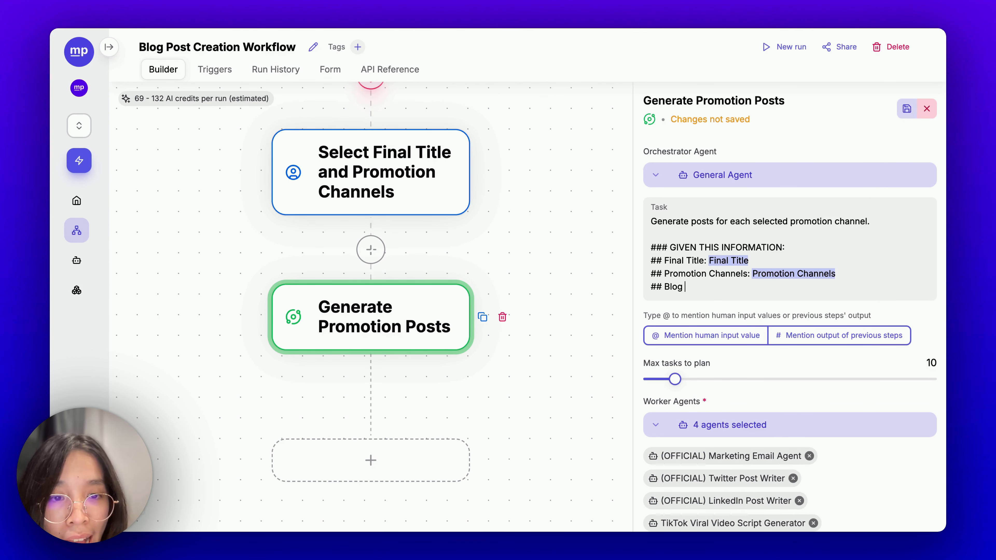
{"action": "type", "text": "Post Content: #"}
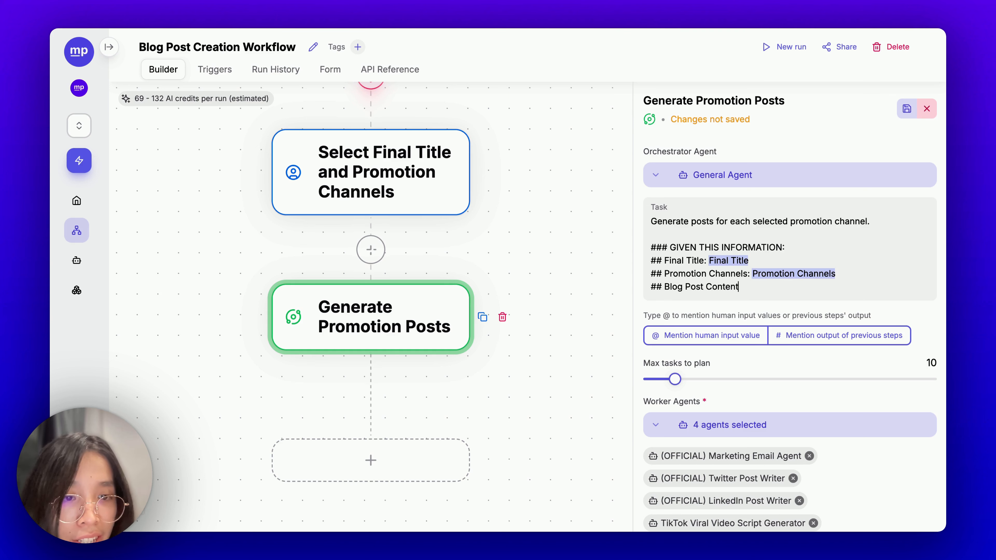
{"action": "key", "text": "Down"}
{"action": "key", "text": "Down"}
{"action": "key", "text": "Down"}
{"action": "key", "text": "Down"}
{"action": "key", "text": "Down"}
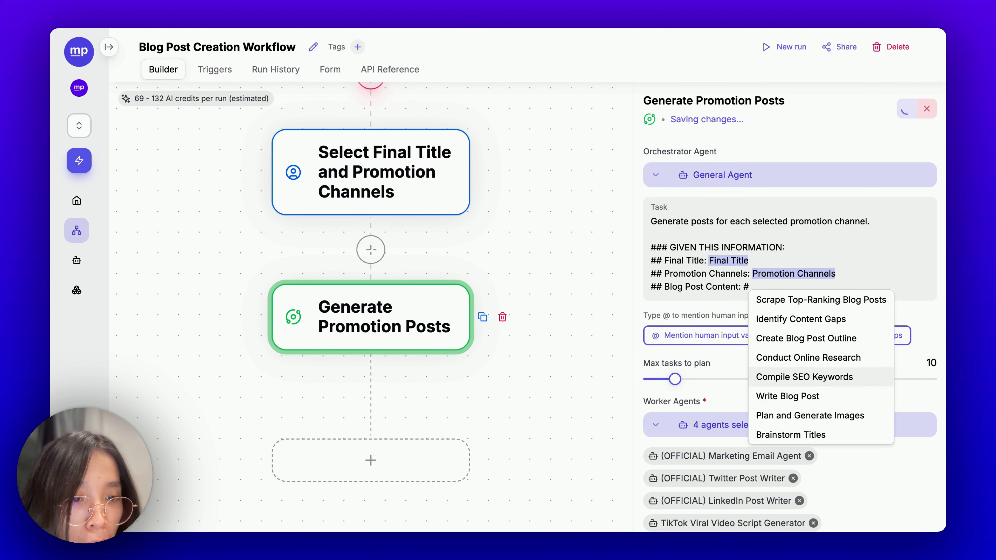
{"action": "key", "text": "Return"}
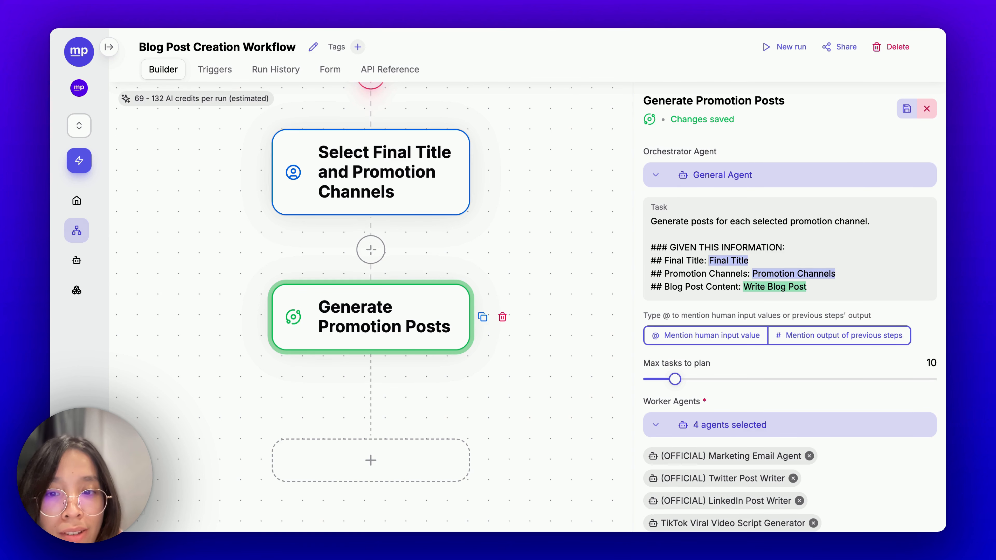
Check the worker agents of Generate Promotion Posts, close its settings and look back over the workflow's earlier steps.
{"action": "scroll", "coordinate": [787, 467], "scroll_direction": "down", "scroll_amount": 1}
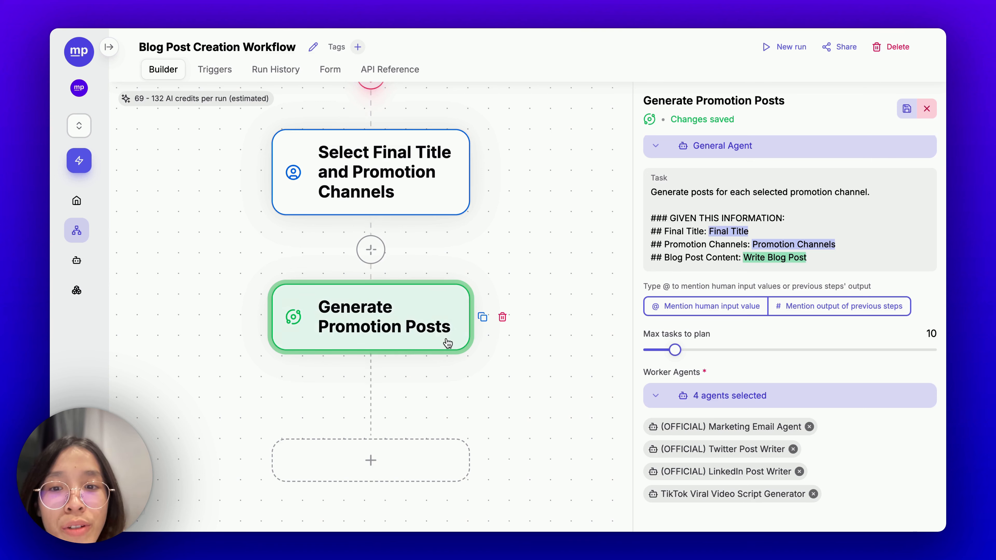
{"action": "left_click_drag", "start_coordinate": [519, 207], "coordinate": [519, 321]}
{"action": "scroll", "coordinate": [520, 321], "scroll_direction": "down", "scroll_amount": 3}
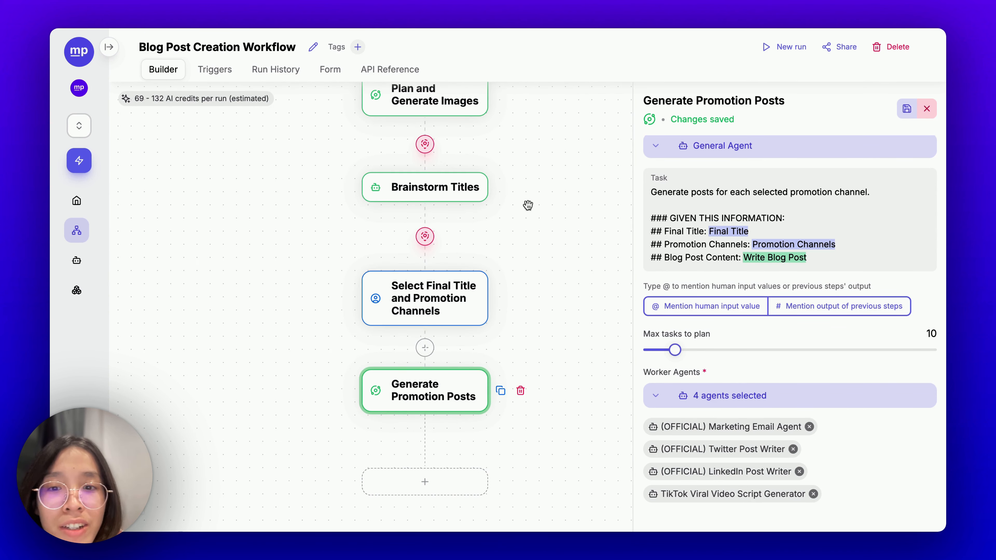
{"action": "left_click_drag", "start_coordinate": [527, 207], "coordinate": [456, 383]}
{"action": "left_click", "coordinate": [494, 205]}
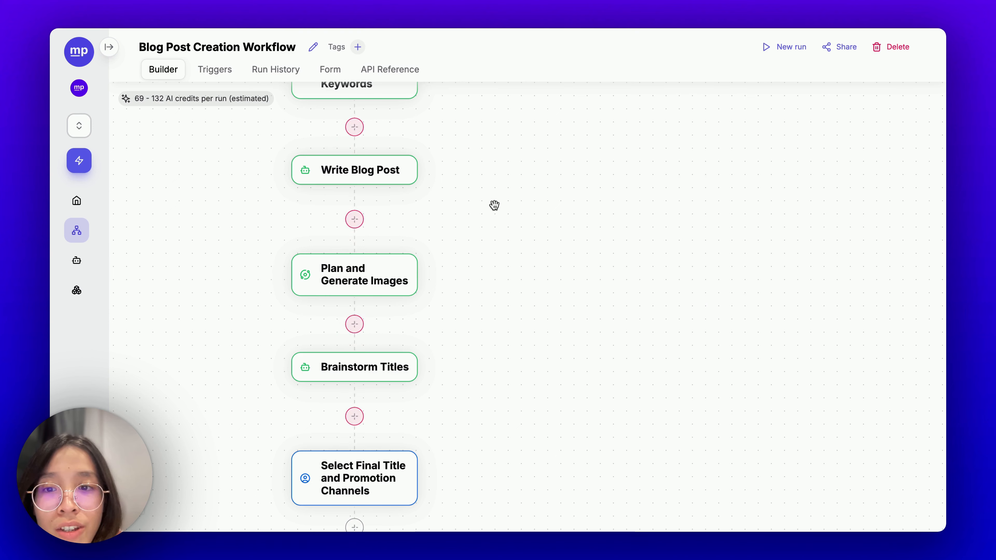
{"action": "left_click_drag", "start_coordinate": [599, 212], "coordinate": [641, 263]}
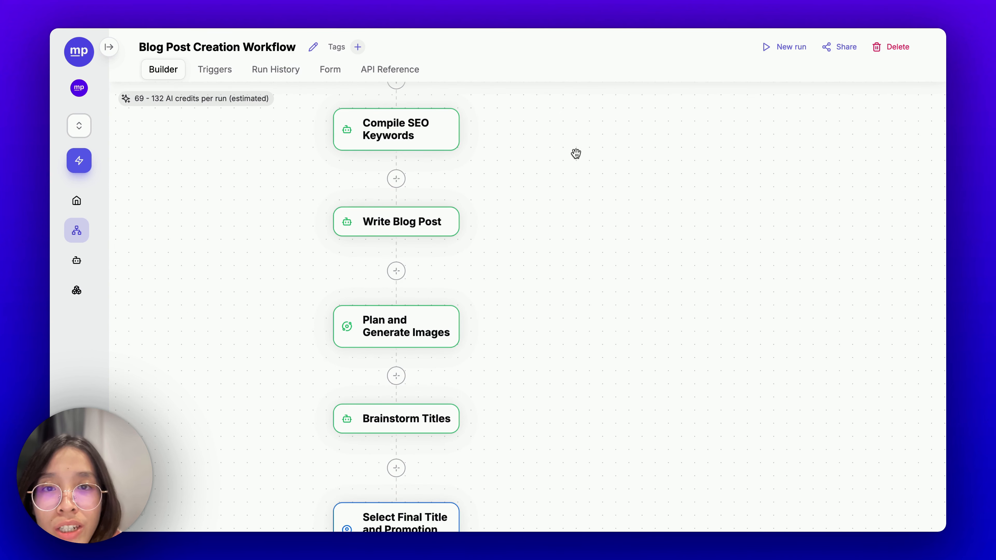
{"action": "left_click_drag", "start_coordinate": [580, 159], "coordinate": [663, 269]}
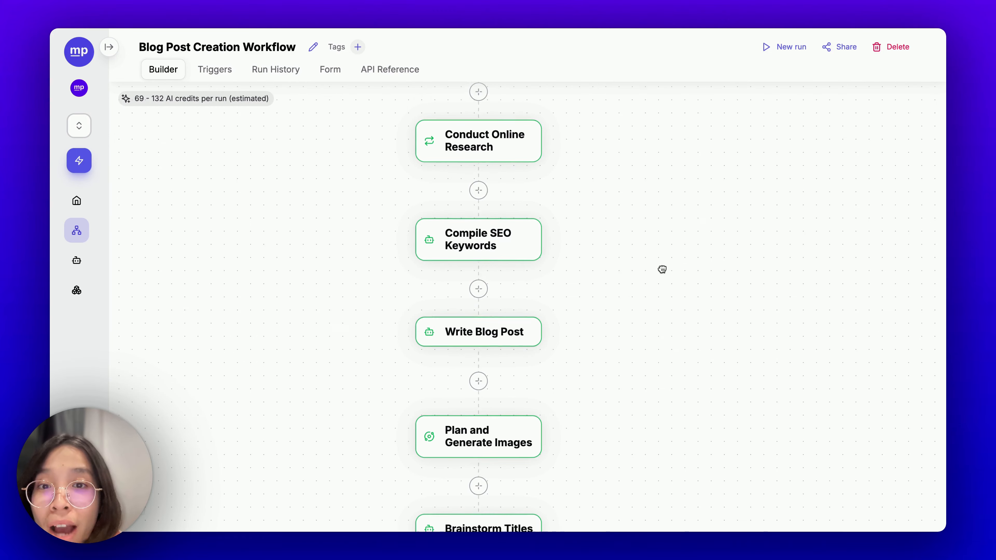